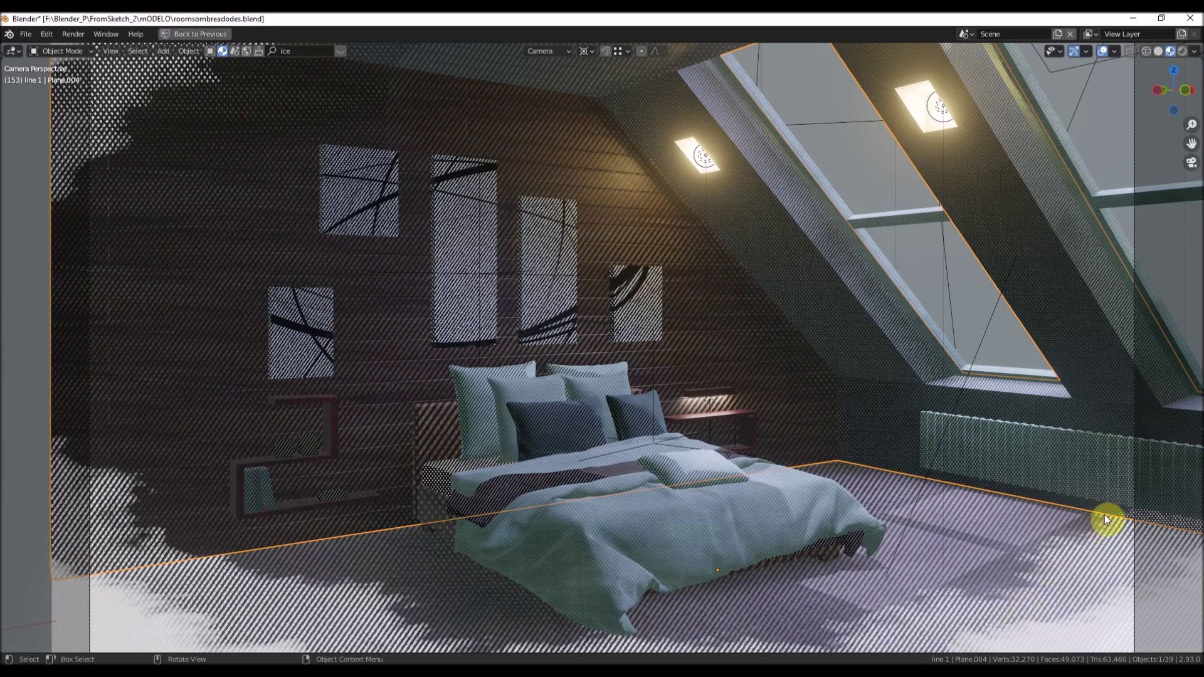
# Examine the line and dot hatching across the finished attic bedroom from the camera view and a slightly orbited view
pyautogui.scroll(-1, 984, 582)
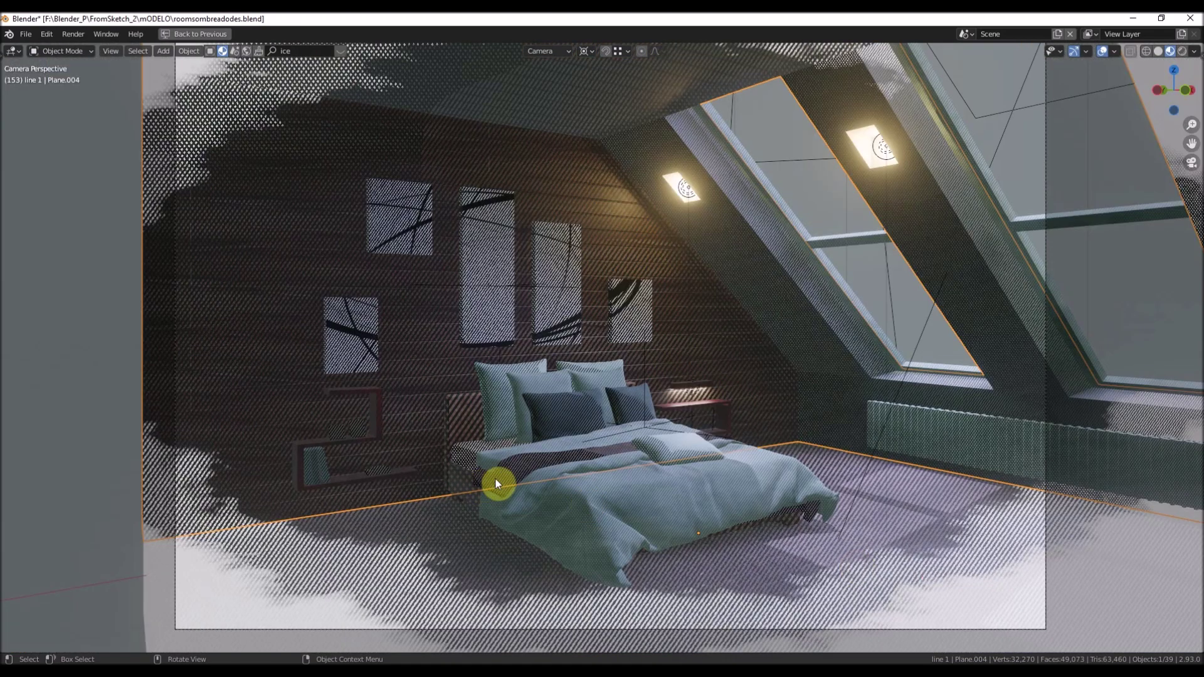
pyautogui.scroll(1, 564, 408)
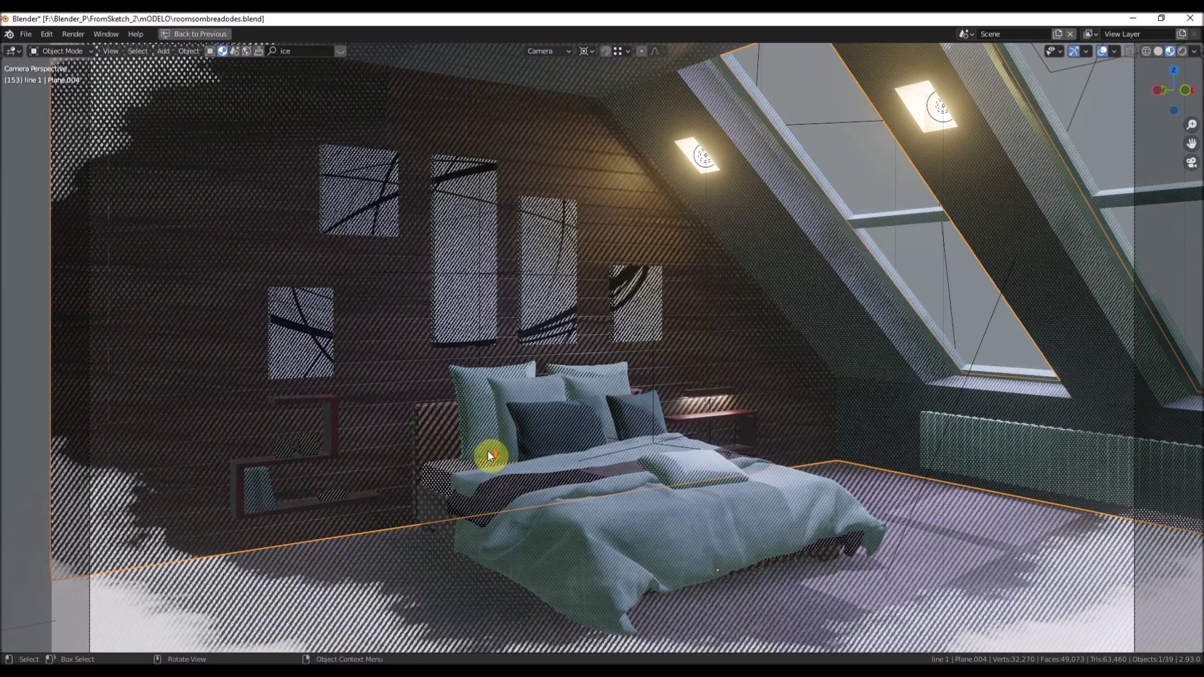
pyautogui.scroll(2, 564, 449)
pyautogui.scroll(3, 623, 443)
pyautogui.scroll(-1, 318, 440)
pyautogui.keyDown('shift'); pyautogui.moveTo(340, 444); pyautogui.dragTo(254, 420, button='middle'); pyautogui.keyUp('shift')
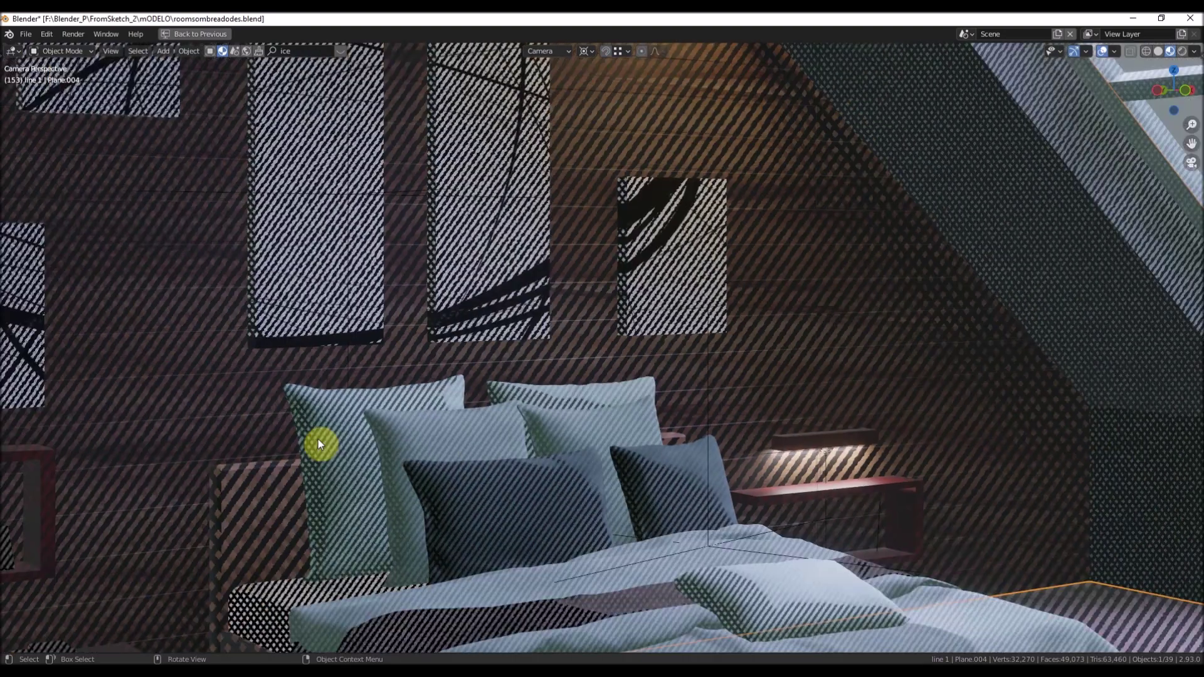
pyautogui.scroll(-2, 419, 388)
pyautogui.scroll(3, 418, 388)
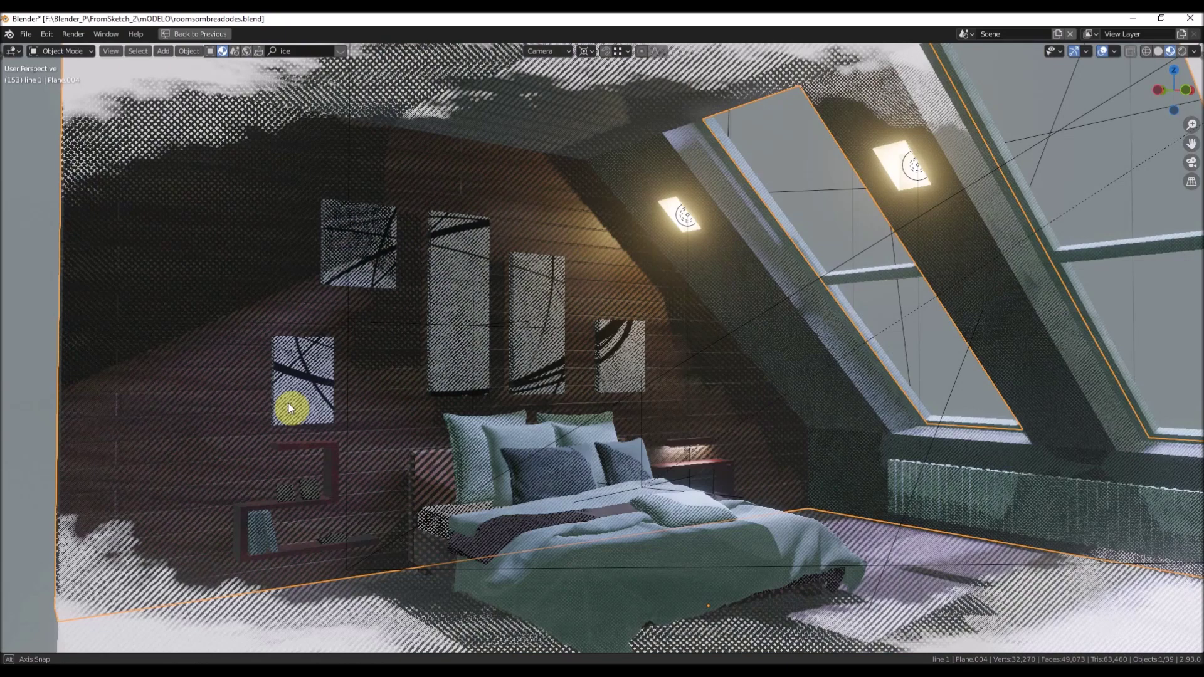
pyautogui.press('KP_0')
pyautogui.press('KP_0')
# Examine the hatch pattern up close on the pillows, headboard, mattress and blanket of the bed
pyautogui.click(389, 442)
pyautogui.keyDown('shift'); pyautogui.moveTo(317, 438); pyautogui.dragTo(324, 434, button='middle'); pyautogui.keyUp('shift')
pyautogui.keyDown('shift'); pyautogui.moveTo(67, 572); pyautogui.dragTo(360, 409, button='middle'); pyautogui.keyUp('shift')
pyautogui.scroll(5, 524, 358)
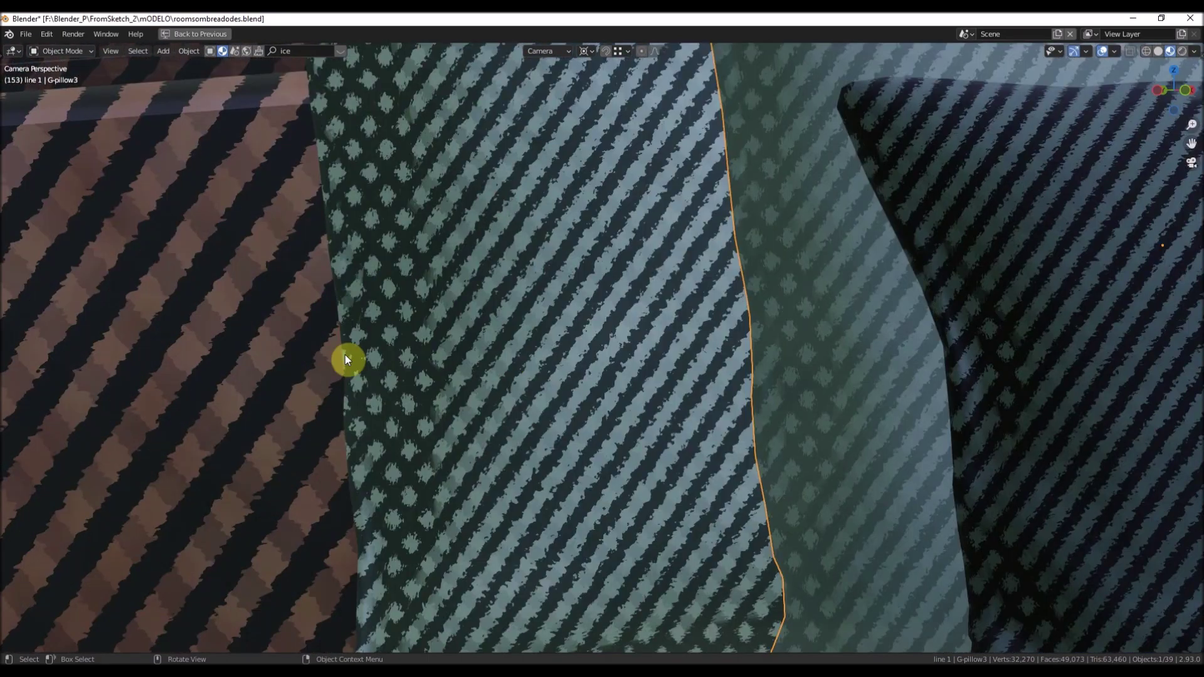
pyautogui.scroll(-5, 345, 355)
pyautogui.keyDown('shift'); pyautogui.moveTo(500, 549); pyautogui.dragTo(486, 374, button='middle'); pyautogui.keyUp('shift')
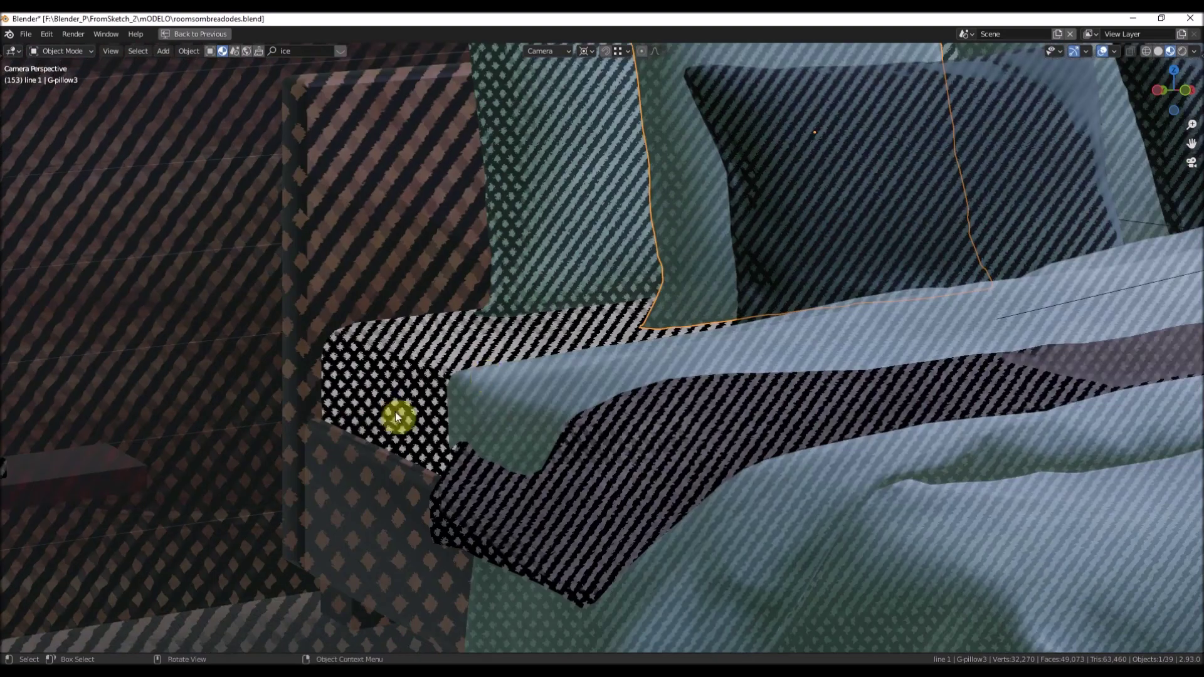
pyautogui.scroll(3, 395, 412)
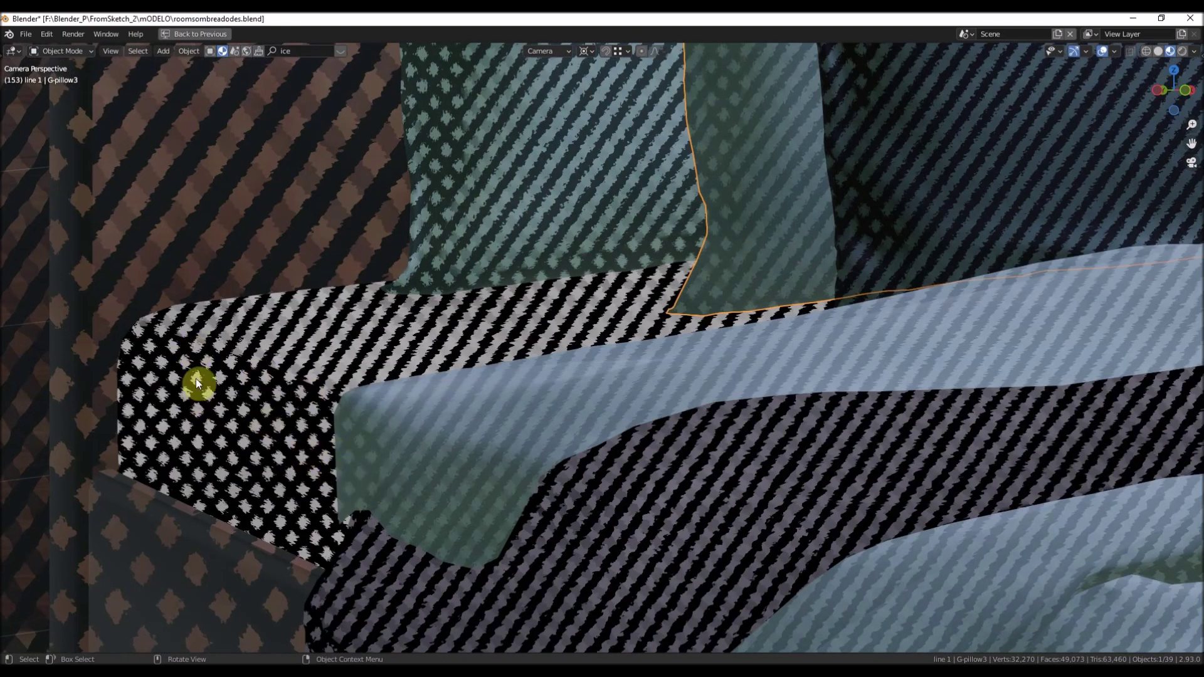
pyautogui.scroll(-4, 341, 408)
pyautogui.keyDown('shift'); pyautogui.moveTo(603, 407); pyautogui.dragTo(487, 323, button='middle'); pyautogui.keyUp('shift')
pyautogui.keyDown('shift'); pyautogui.moveTo(735, 463); pyautogui.dragTo(638, 381, button='middle'); pyautogui.keyUp('shift')
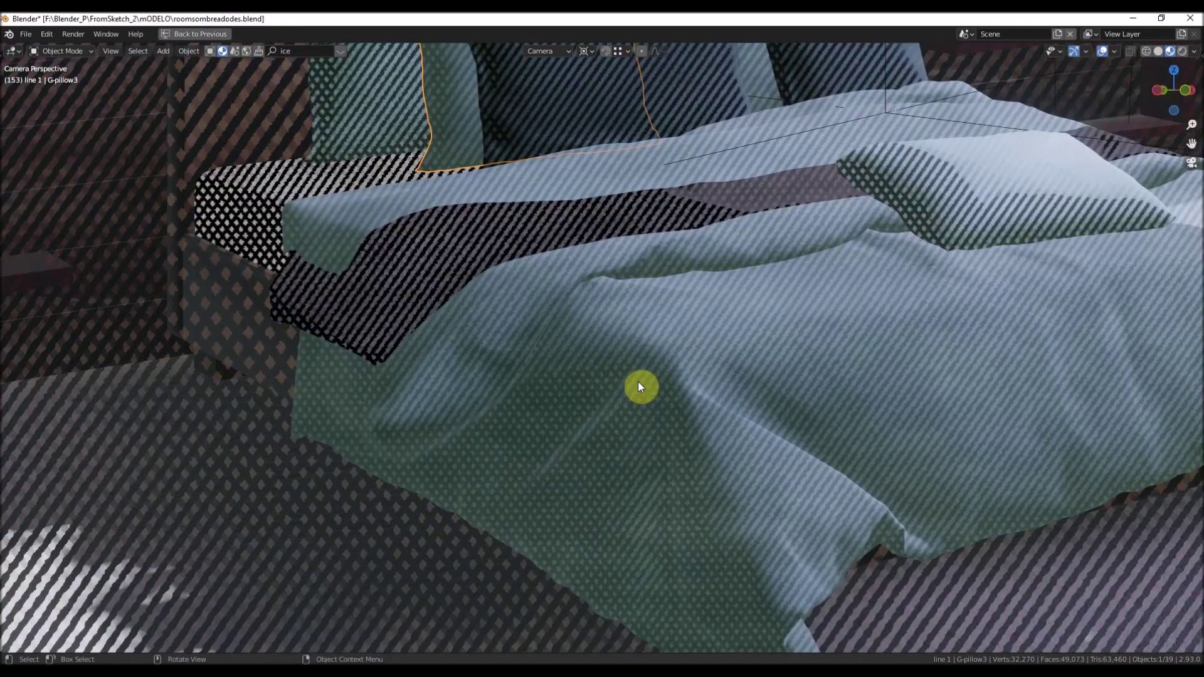
pyautogui.scroll(-8, 638, 382)
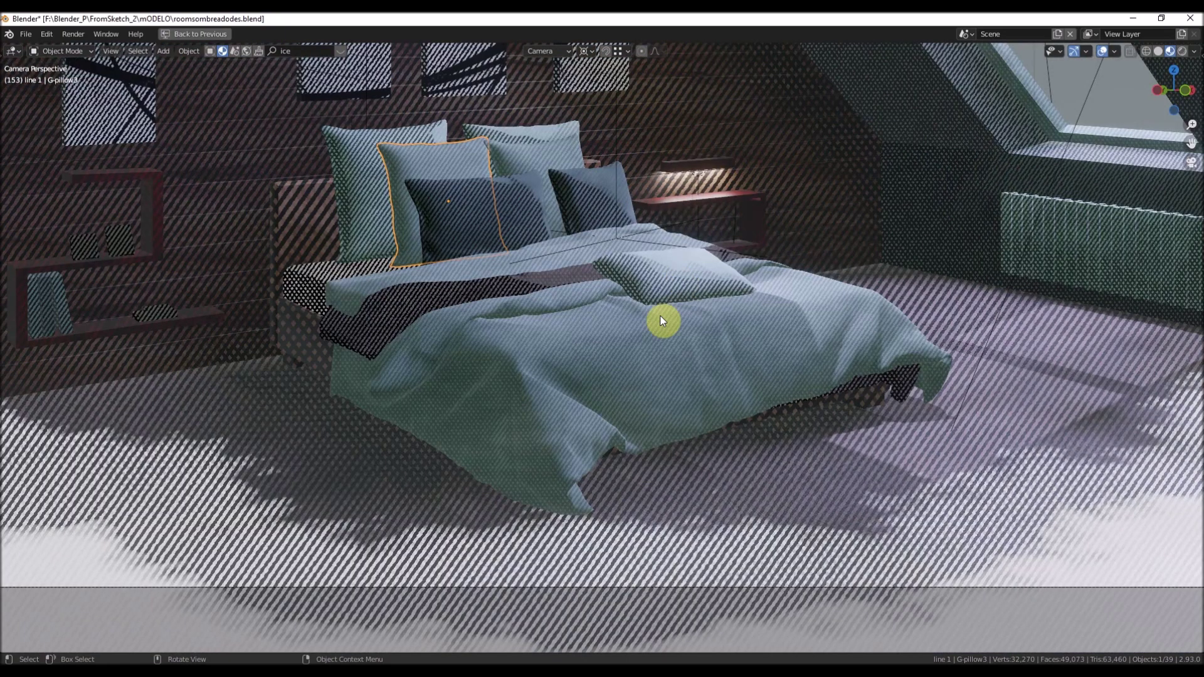
# Examine the hatching near the ceiling lamp, on the sloped wall and in the corner beside the radiator
pyautogui.keyDown('shift'); pyautogui.moveTo(836, 291); pyautogui.dragTo(489, 414, button='middle'); pyautogui.keyUp('shift')
pyautogui.scroll(-1, 489, 412)
pyautogui.keyDown('shift'); pyautogui.moveTo(464, 196); pyautogui.dragTo(464, 257, button='middle'); pyautogui.keyUp('shift')
pyautogui.scroll(-1, 464, 257)
pyautogui.keyDown('shift'); pyautogui.moveTo(454, 171); pyautogui.dragTo(489, 232, button='middle'); pyautogui.keyUp('shift')
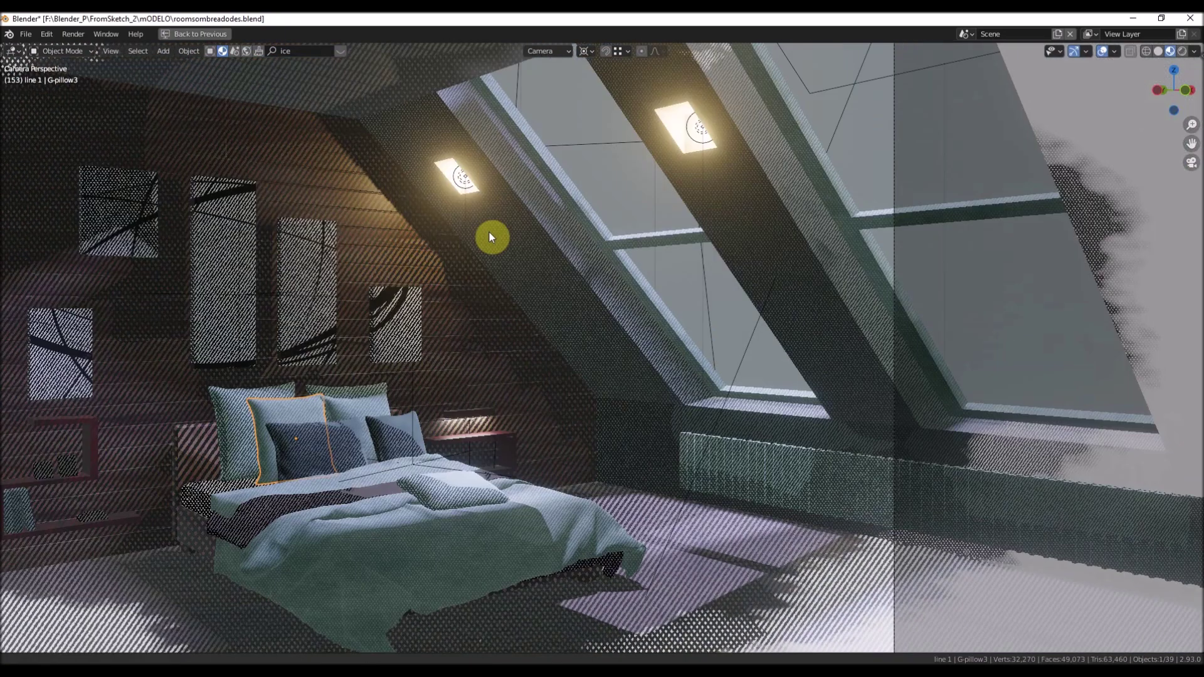
pyautogui.scroll(6, 489, 232)
pyautogui.keyDown('shift'); pyautogui.moveTo(294, 187); pyautogui.dragTo(630, 374, button='middle'); pyautogui.keyUp('shift')
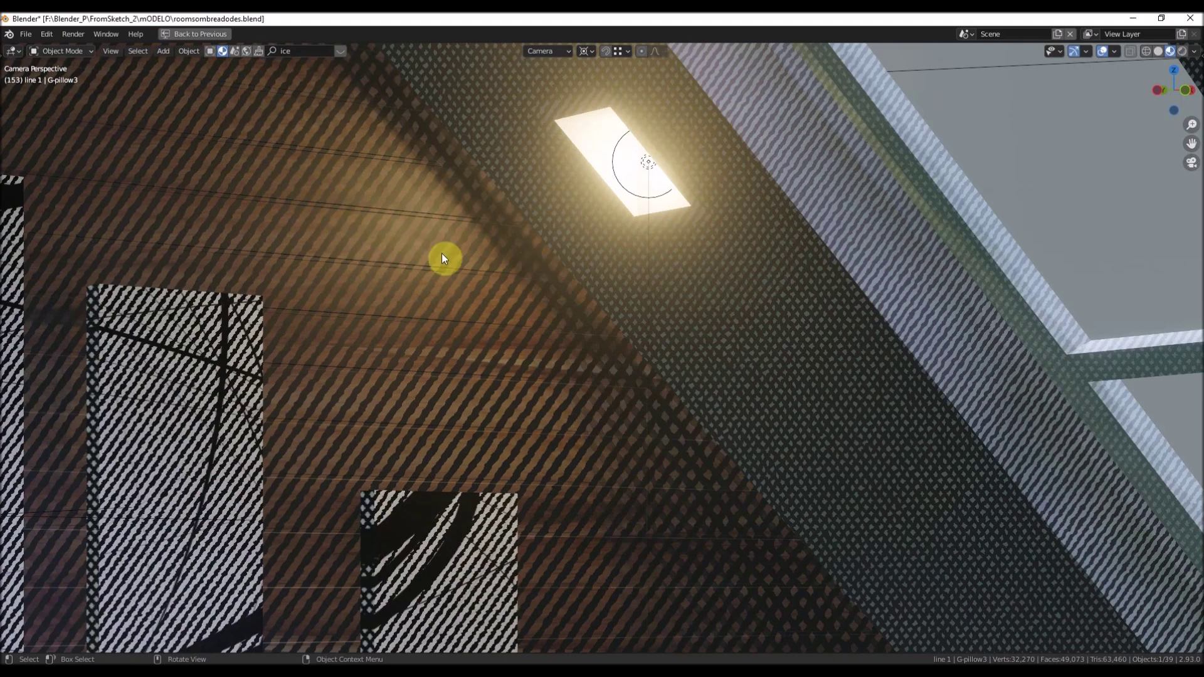
pyautogui.scroll(3, 446, 243)
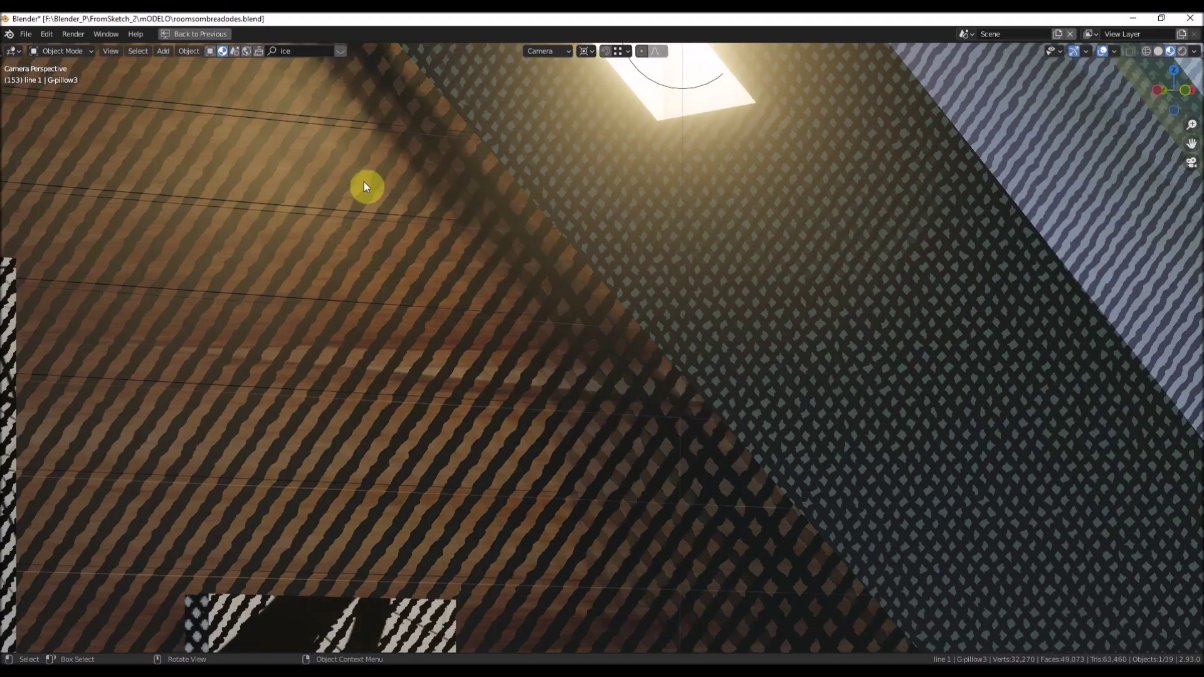
pyautogui.scroll(-6, 364, 188)
pyautogui.scroll(2, 762, 404)
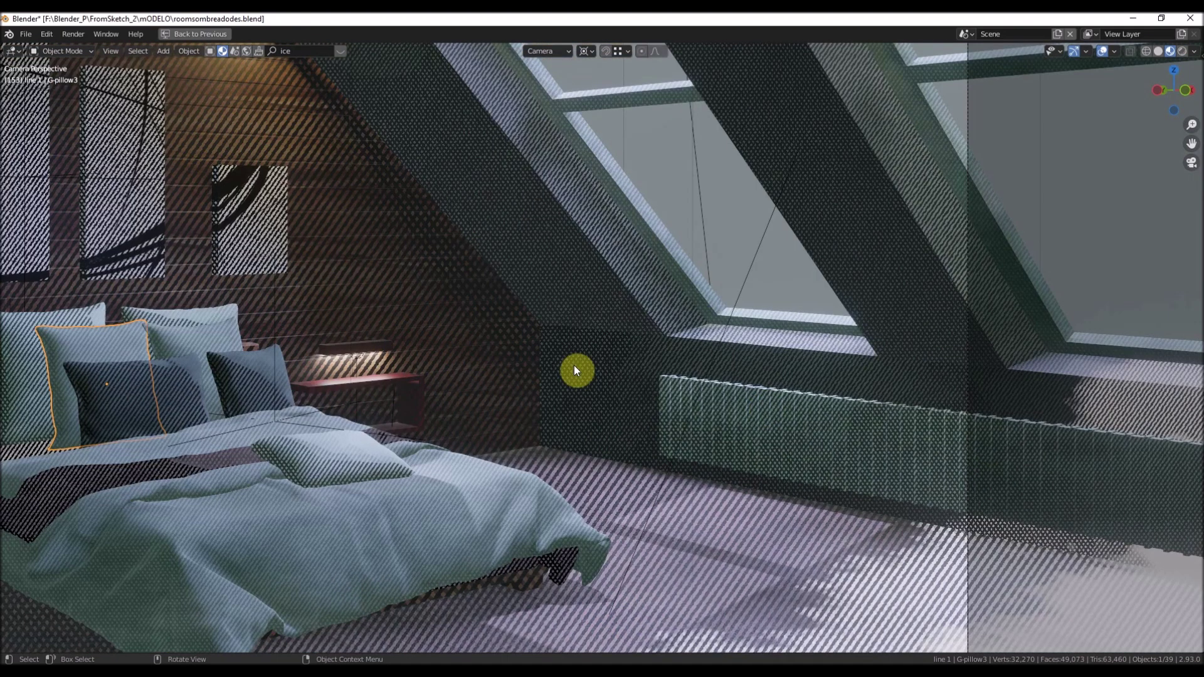
pyautogui.scroll(5, 576, 370)
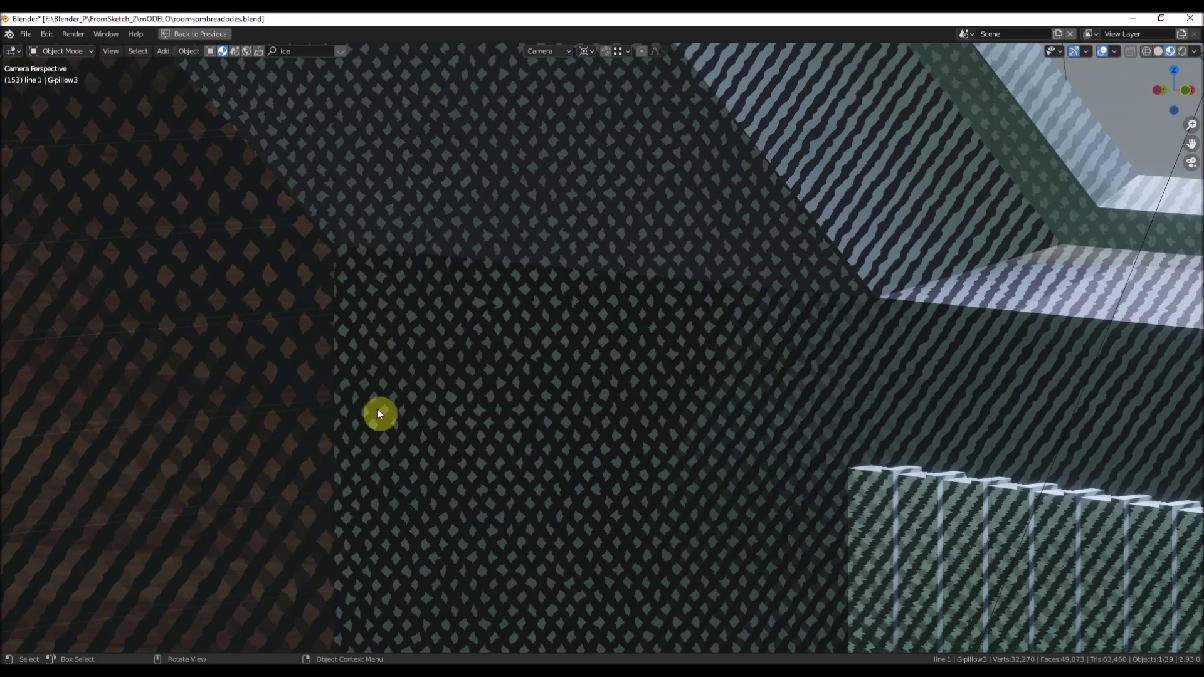
pyautogui.scroll(-4, 557, 361)
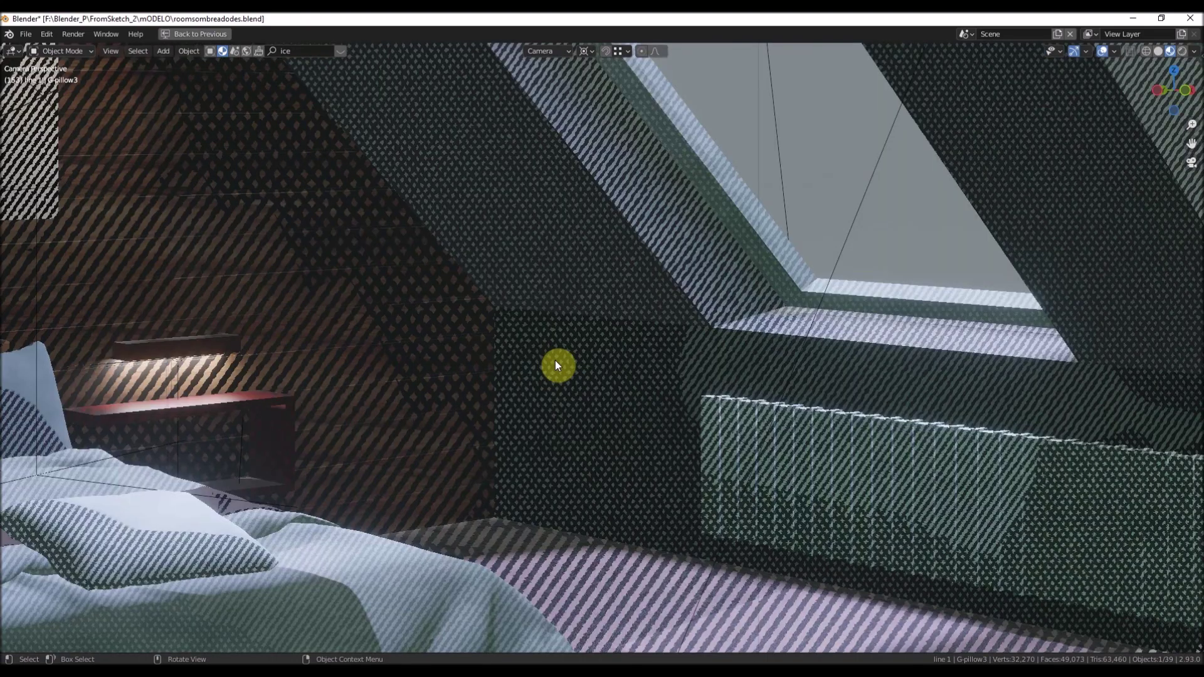
pyautogui.scroll(3, 533, 351)
pyautogui.scroll(-6, 517, 337)
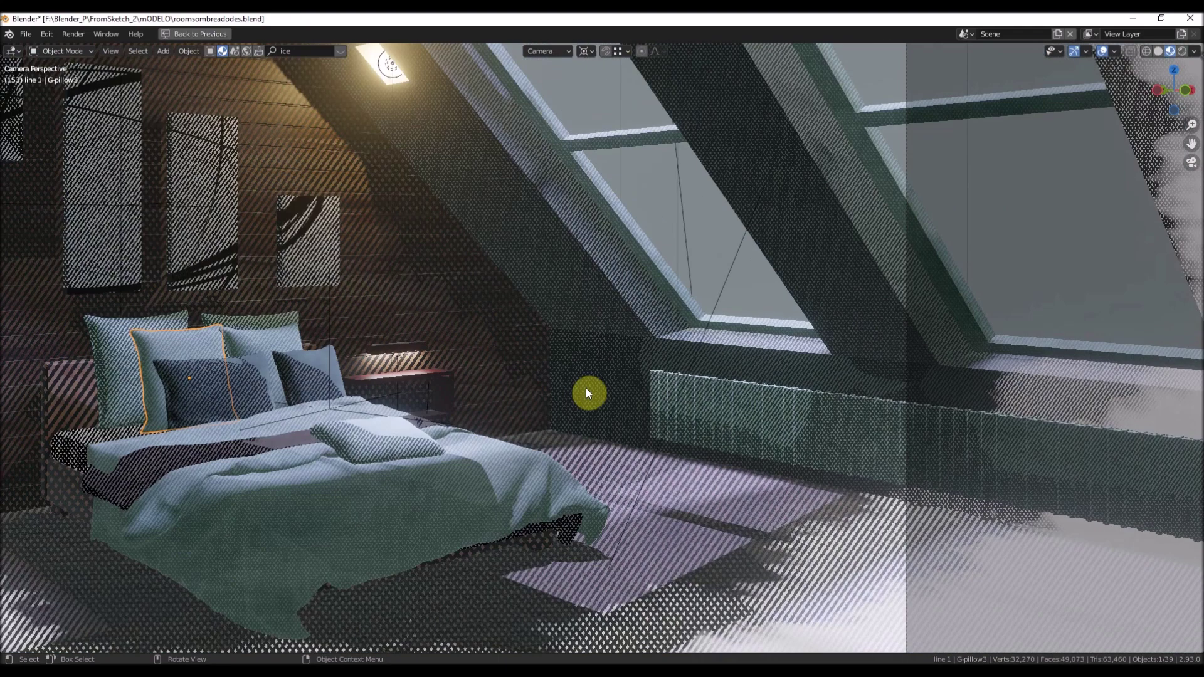
pyautogui.scroll(-4, 587, 392)
pyautogui.keyDown('shift'); pyautogui.moveTo(388, 346); pyautogui.dragTo(569, 340, button='middle'); pyautogui.keyUp('shift')
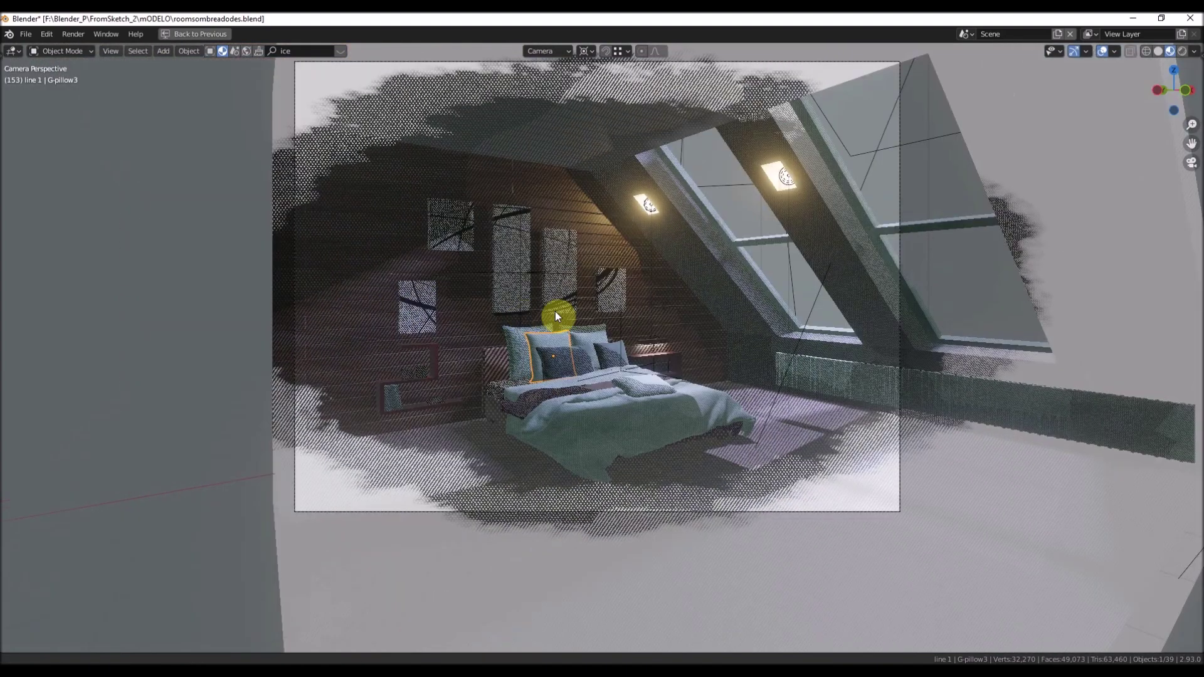
# Compare how the hatching on the bed and surrounding wall looks at near and far viewing distances
pyautogui.scroll(4, 575, 413)
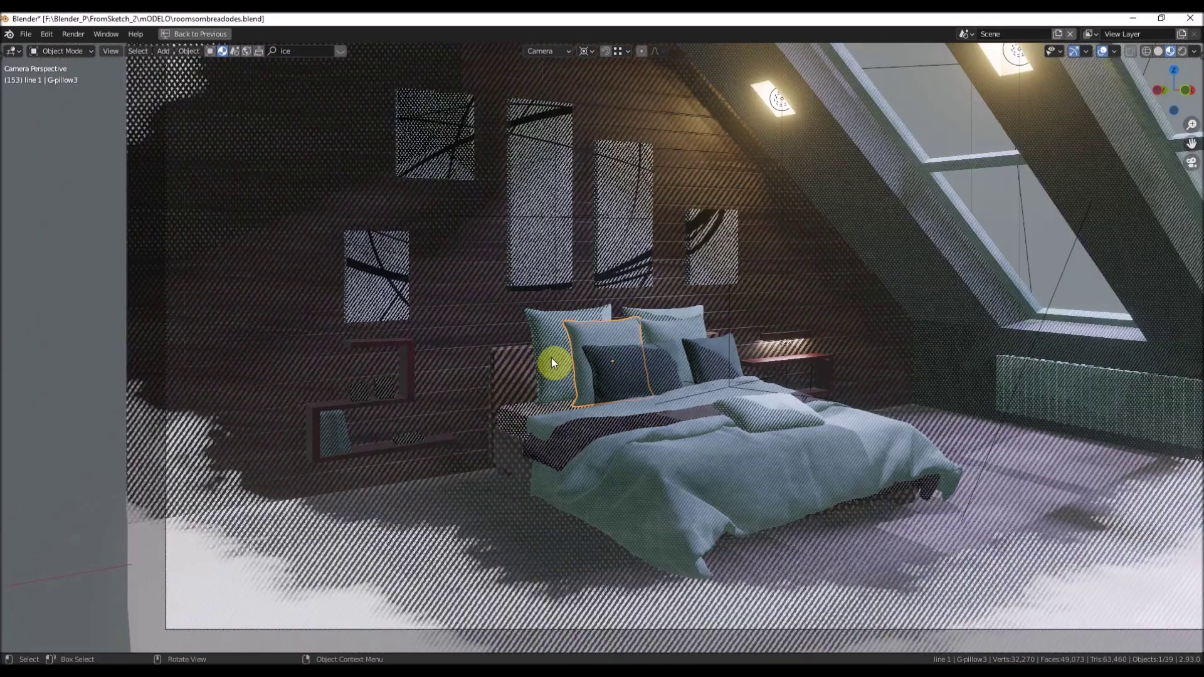
pyautogui.scroll(-4, 554, 364)
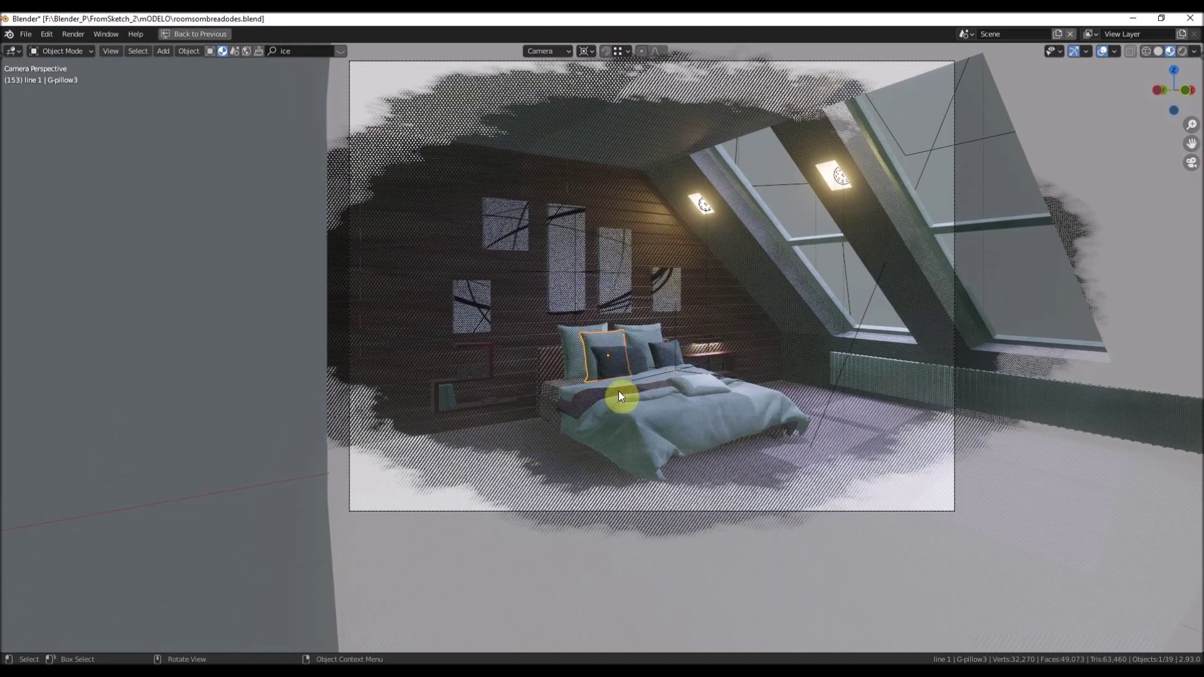
pyautogui.scroll(4, 570, 417)
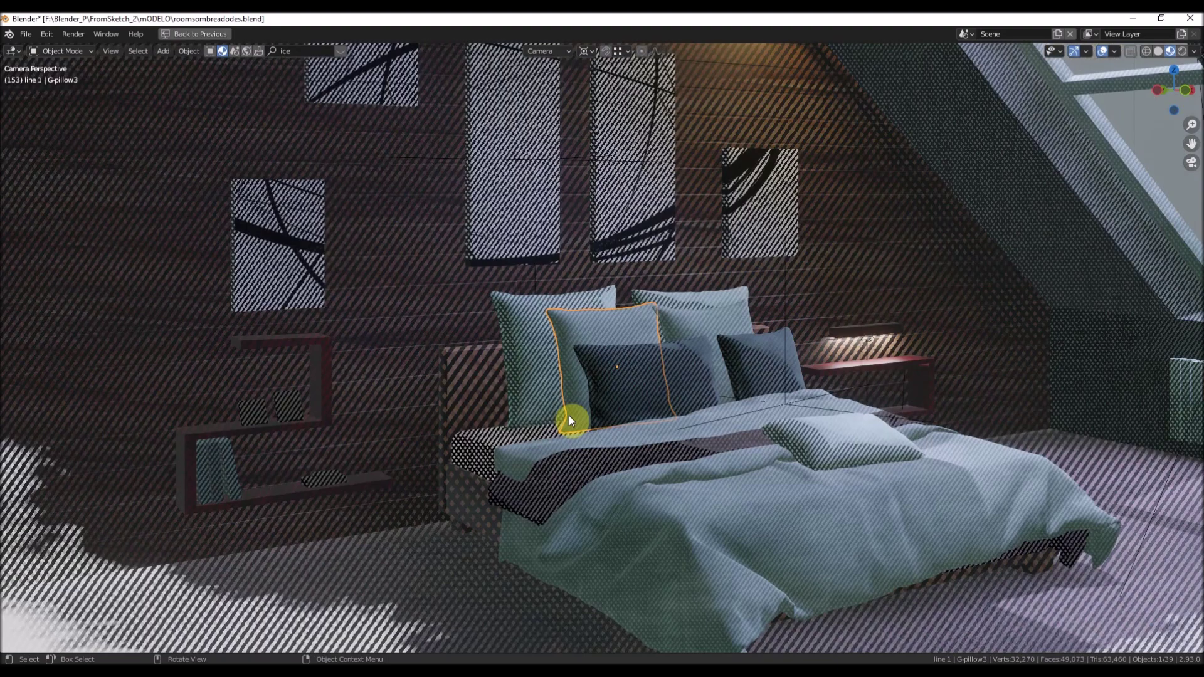
pyautogui.scroll(-4, 567, 351)
pyautogui.scroll(4, 539, 407)
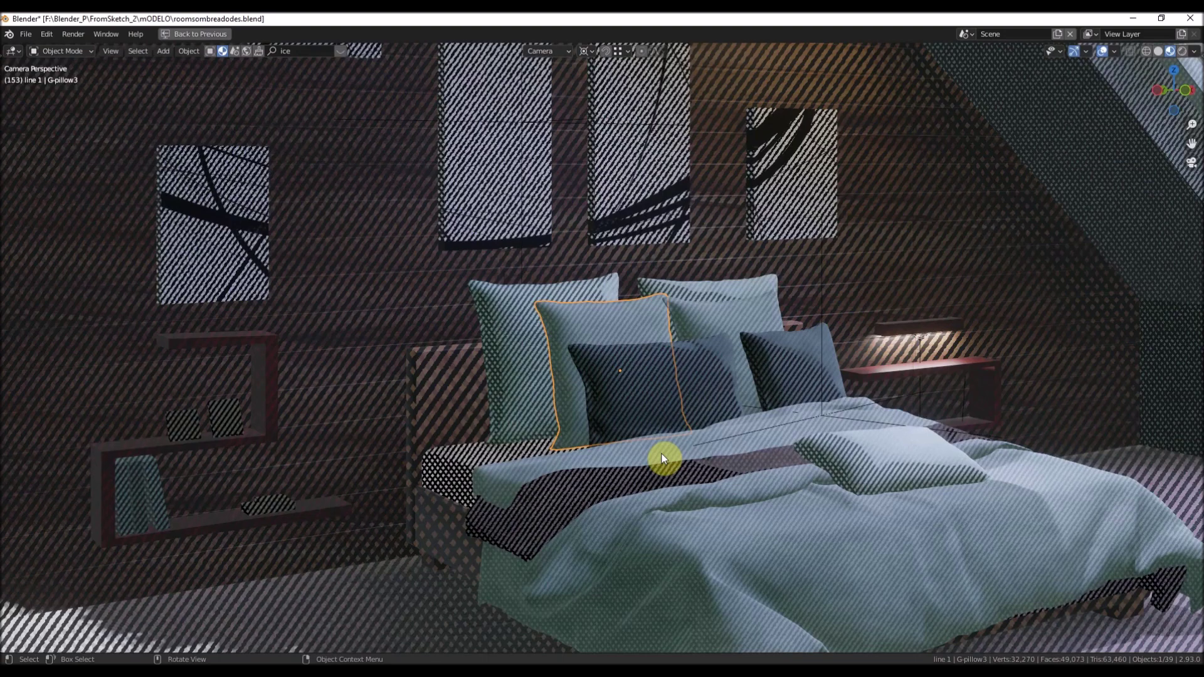
pyautogui.scroll(-4, 462, 395)
pyautogui.scroll(4, 384, 258)
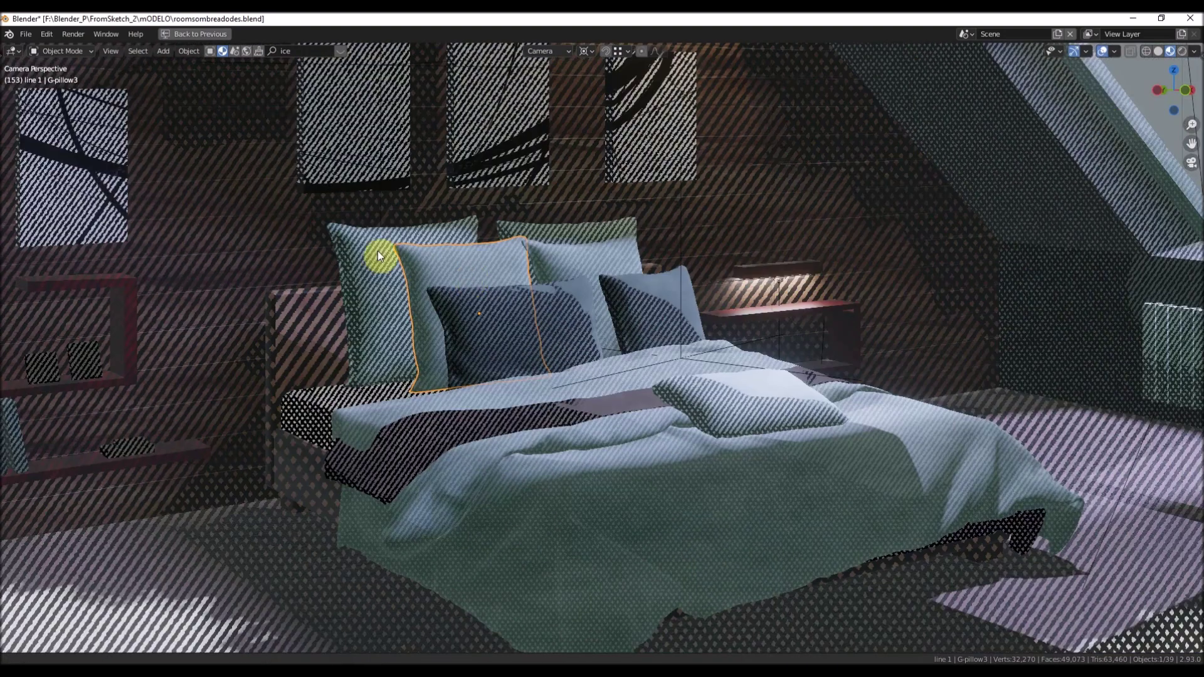
pyautogui.scroll(-4, 683, 397)
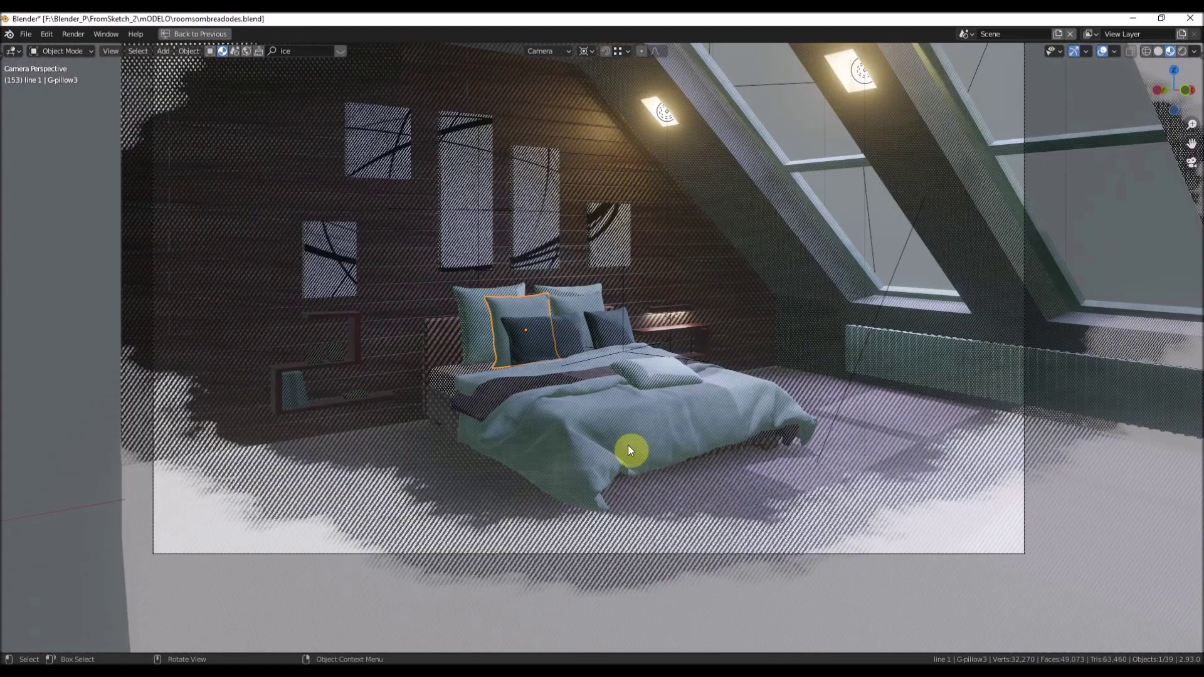
pyautogui.scroll(1, 343, 380)
pyautogui.scroll(6, 342, 380)
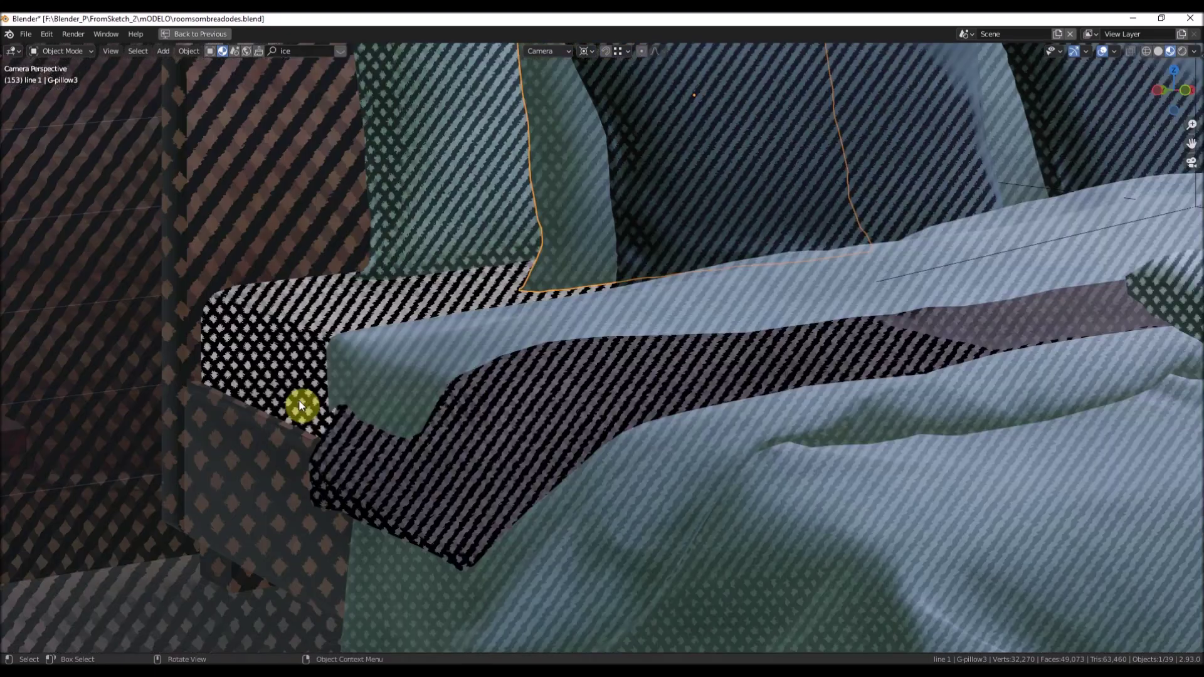
pyautogui.scroll(-6, 466, 394)
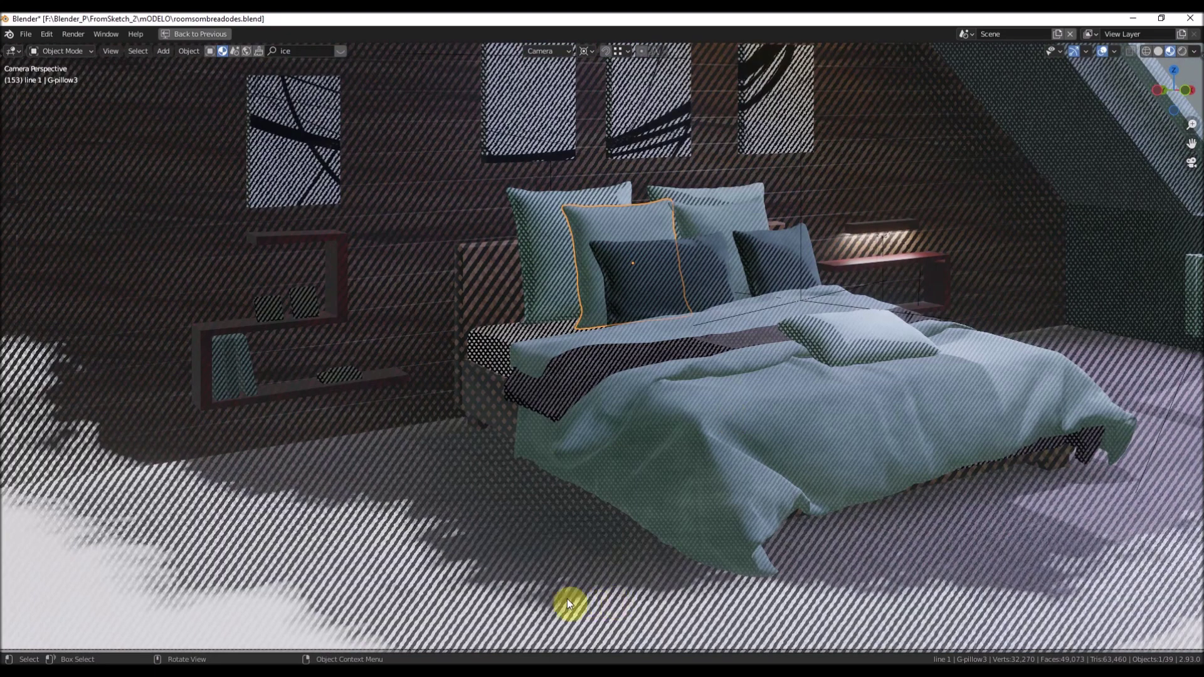
# Switch to the "for tutorial.blend" Blender window and set the outliner to show the view layer's collections
pyautogui.moveTo(479, 668)
pyautogui.click(554, 629)
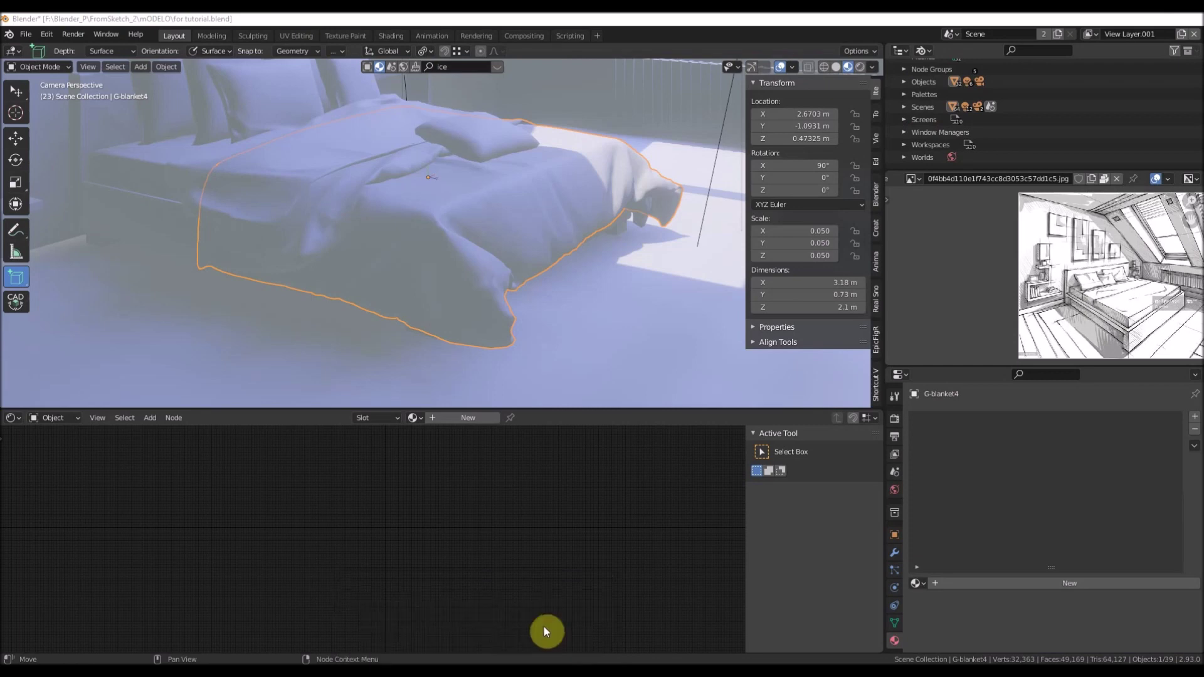
pyautogui.scroll(-1, 506, 358)
pyautogui.keyDown('shift'); pyautogui.moveTo(532, 221); pyautogui.dragTo(528, 317, button='middle'); pyautogui.keyUp('shift')
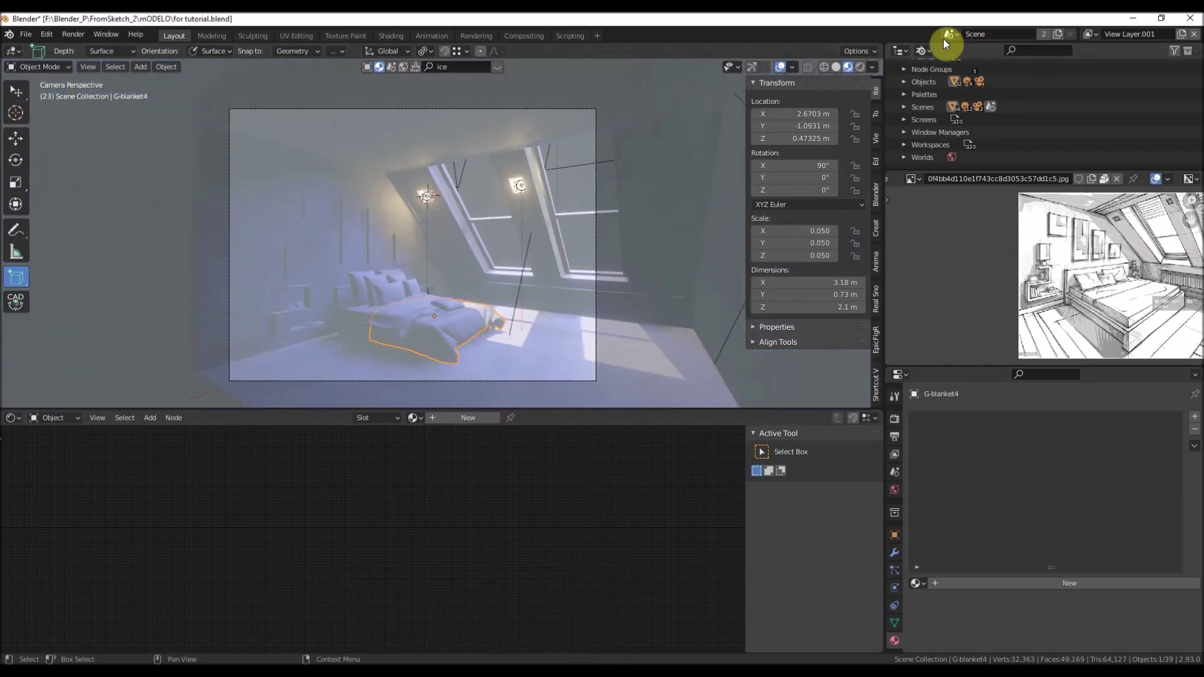
pyautogui.click(927, 52)
pyautogui.click(936, 79)
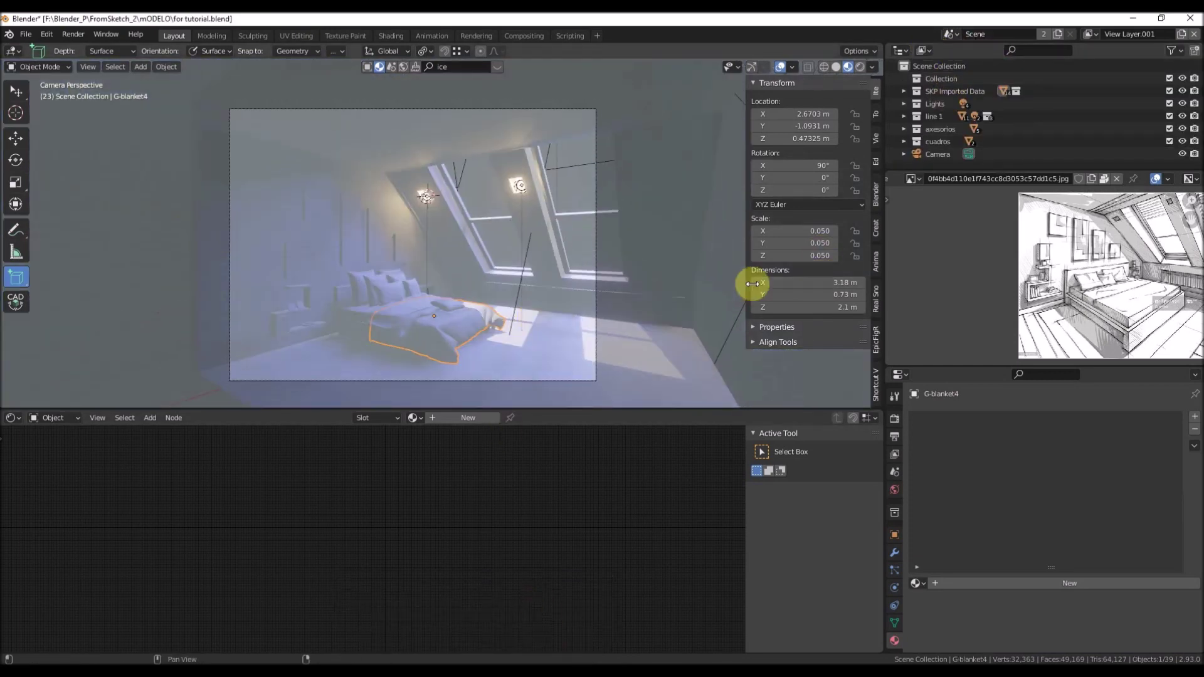
# Examine the bedroom model without hatching, both through the camera and from outside the room
pyautogui.scroll(-5, 497, 288)
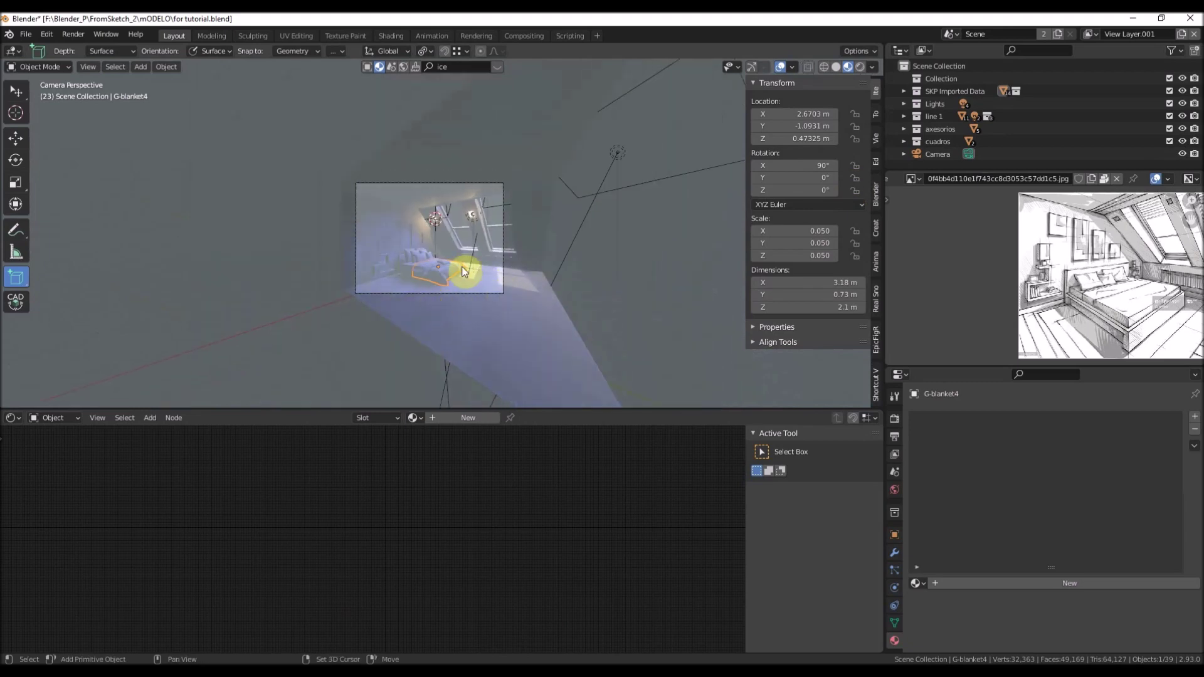
pyautogui.keyDown('shift'); pyautogui.moveTo(457, 290); pyautogui.dragTo(523, 239, button='middle'); pyautogui.keyUp('shift')
pyautogui.scroll(6, 522, 235)
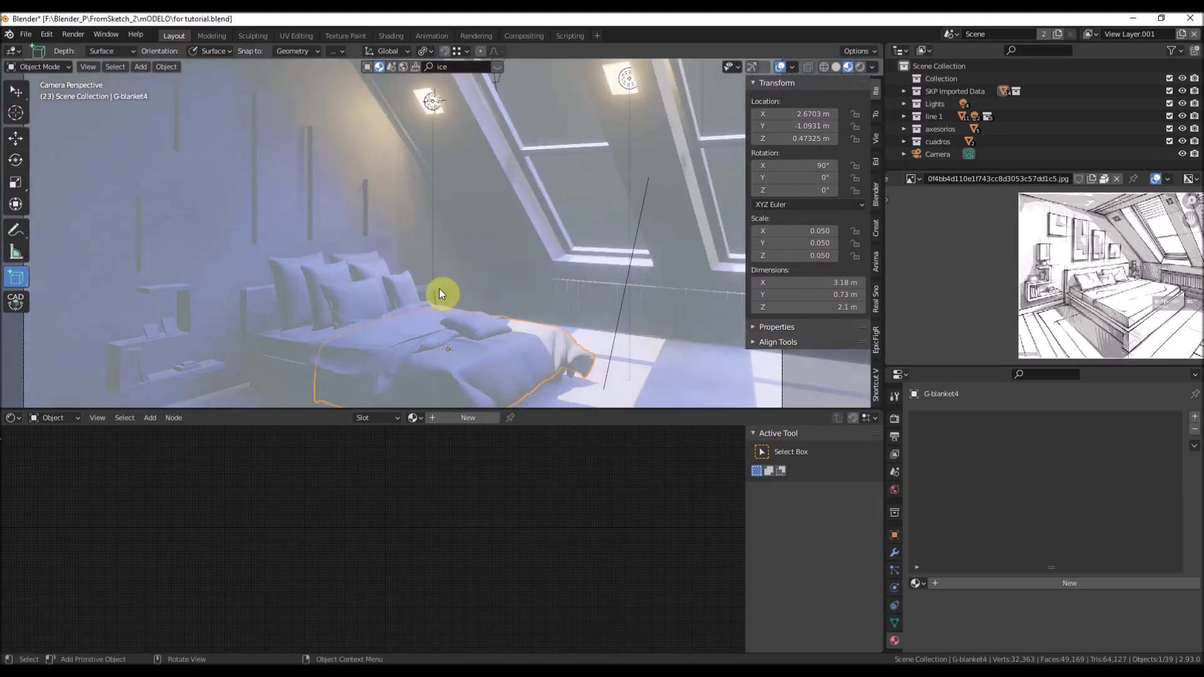
pyautogui.scroll(-5, 439, 227)
pyautogui.moveTo(499, 230); pyautogui.dragTo(455, 254, button='middle')
pyautogui.scroll(-6, 456, 255)
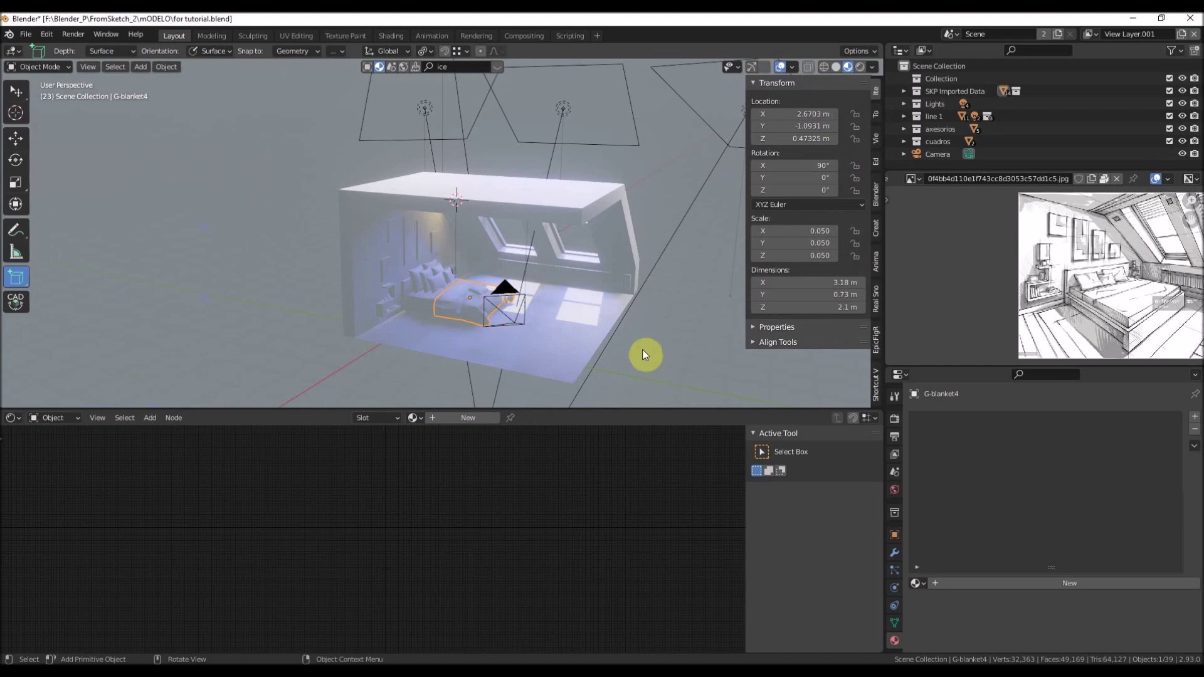
pyautogui.moveTo(643, 350)
pyautogui.mouseDown(button='middle')
pyautogui.moveTo(629, 241)
pyautogui.moveTo(641, 218)
pyautogui.moveTo(488, 230)
pyautogui.moveTo(596, 215)
pyautogui.moveTo(516, 250)
pyautogui.mouseUp(button='middle')
# Switch the viewport to solid shading and select area lights outside the skylights to inspect their placement and settings
pyautogui.click(836, 66)
pyautogui.click(441, 199)
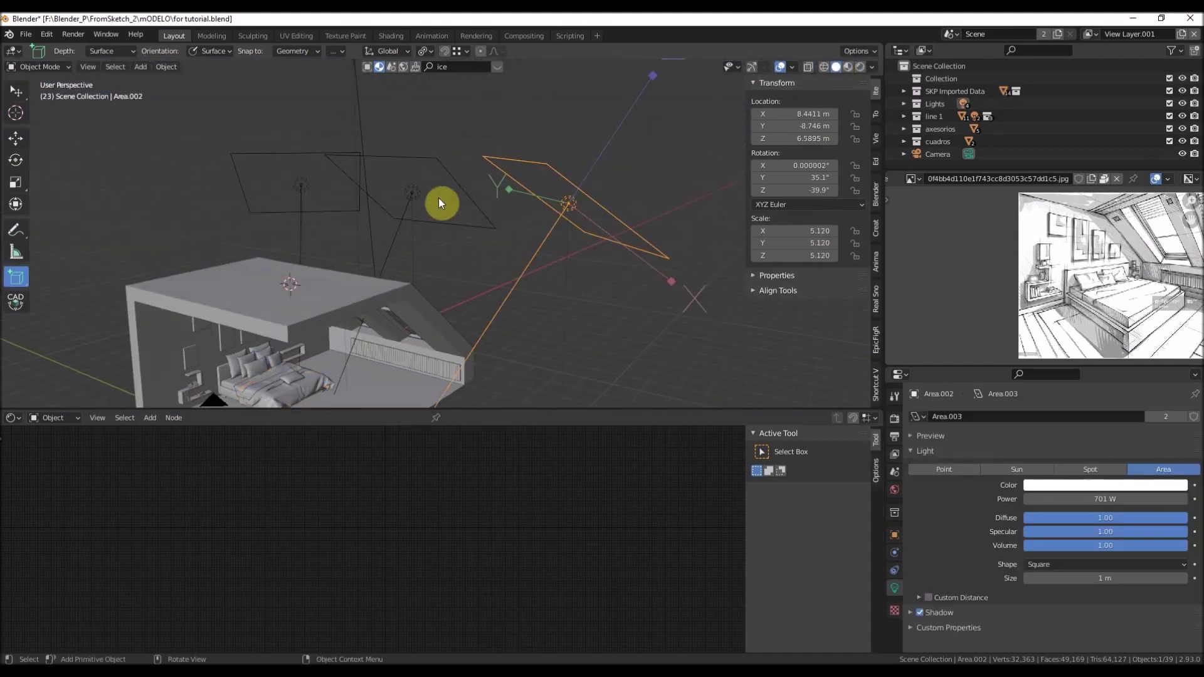
pyautogui.click(284, 194)
pyautogui.moveTo(284, 194); pyautogui.dragTo(344, 180, button='middle')
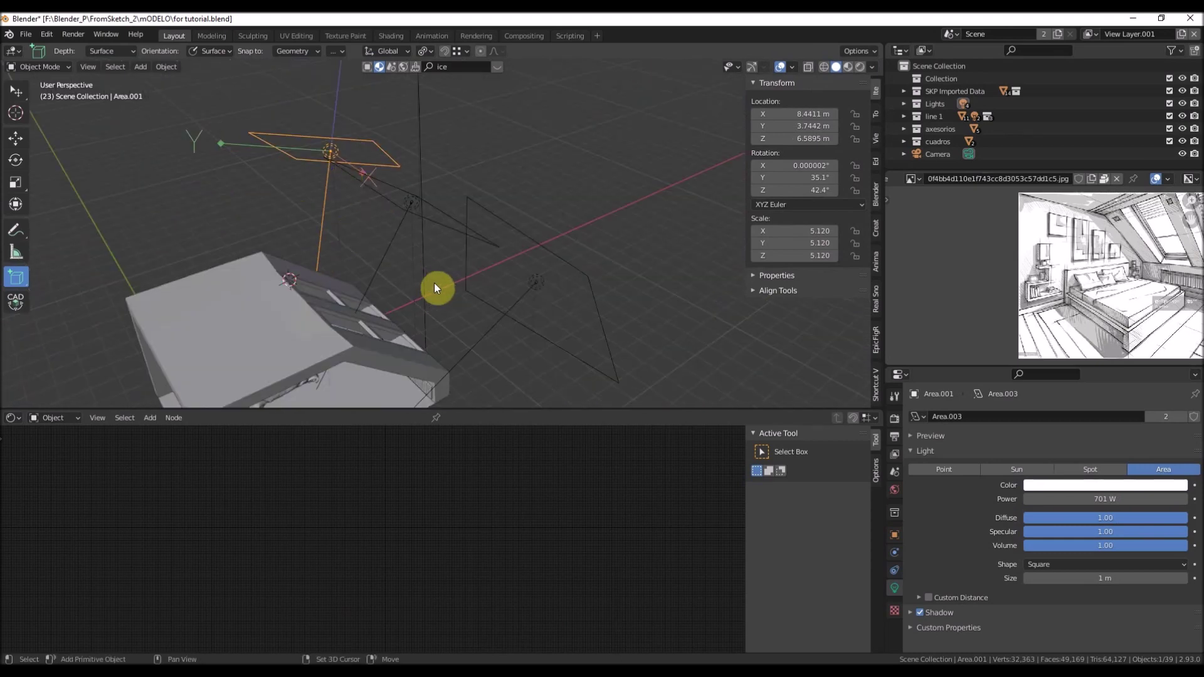
pyautogui.moveTo(436, 288); pyautogui.dragTo(625, 244, button='middle')
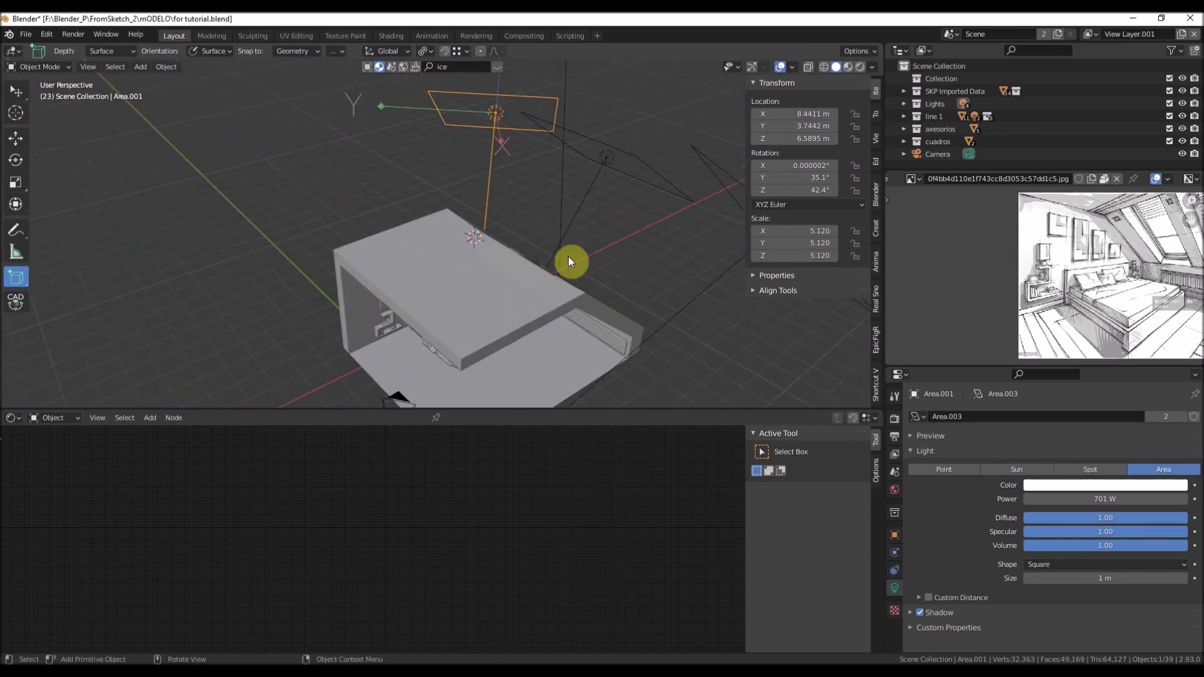
pyautogui.moveTo(517, 273); pyautogui.dragTo(559, 229, button='middle')
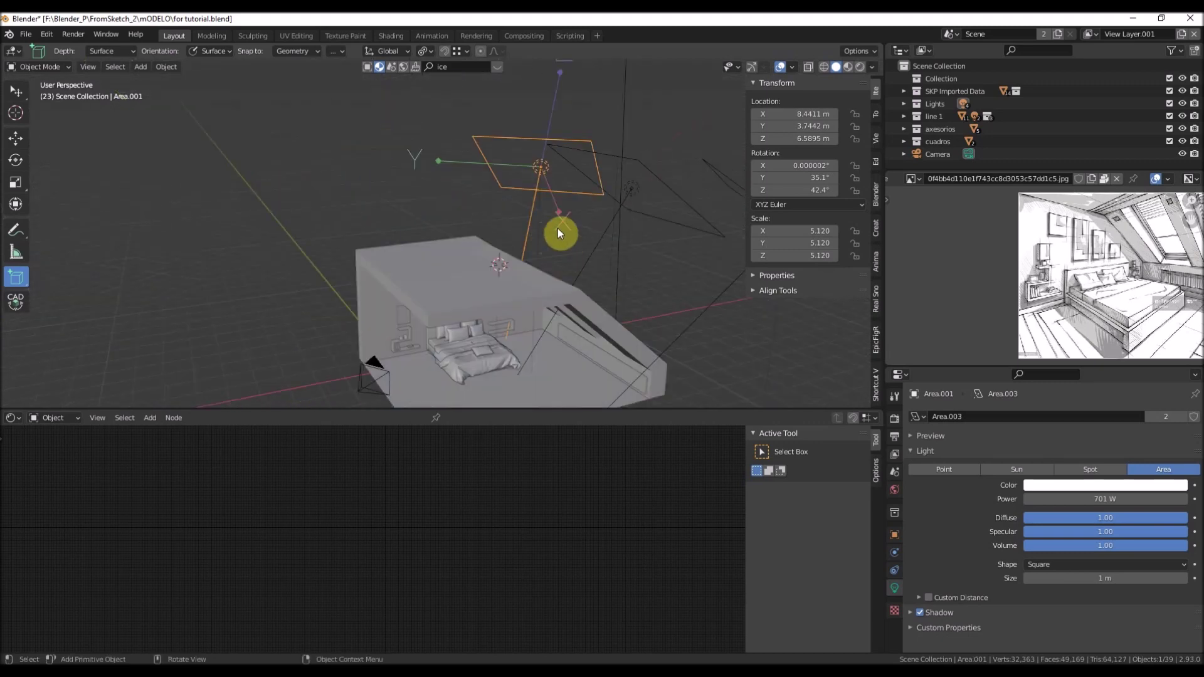
# Select the sun light high above the room to inspect its placement and settings
pyautogui.moveTo(520, 269); pyautogui.dragTo(452, 278, button='middle')
pyautogui.moveTo(437, 227); pyautogui.dragTo(543, 314, button='middle')
pyautogui.click(463, 188)
pyautogui.moveTo(462, 188); pyautogui.dragTo(502, 258, button='middle')
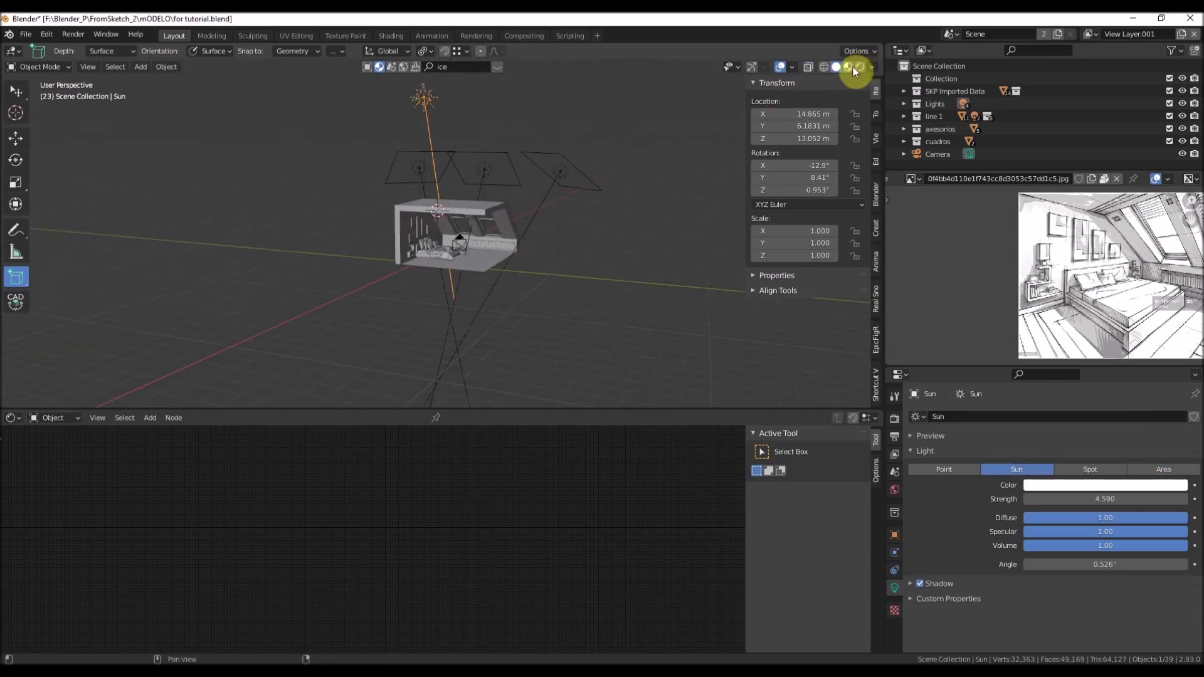
# Switch the viewport to material preview and examine how the lights illuminate the bedroom from inside and outside
pyautogui.click(848, 67)
pyautogui.scroll(8, 508, 264)
pyautogui.scroll(10, 510, 287)
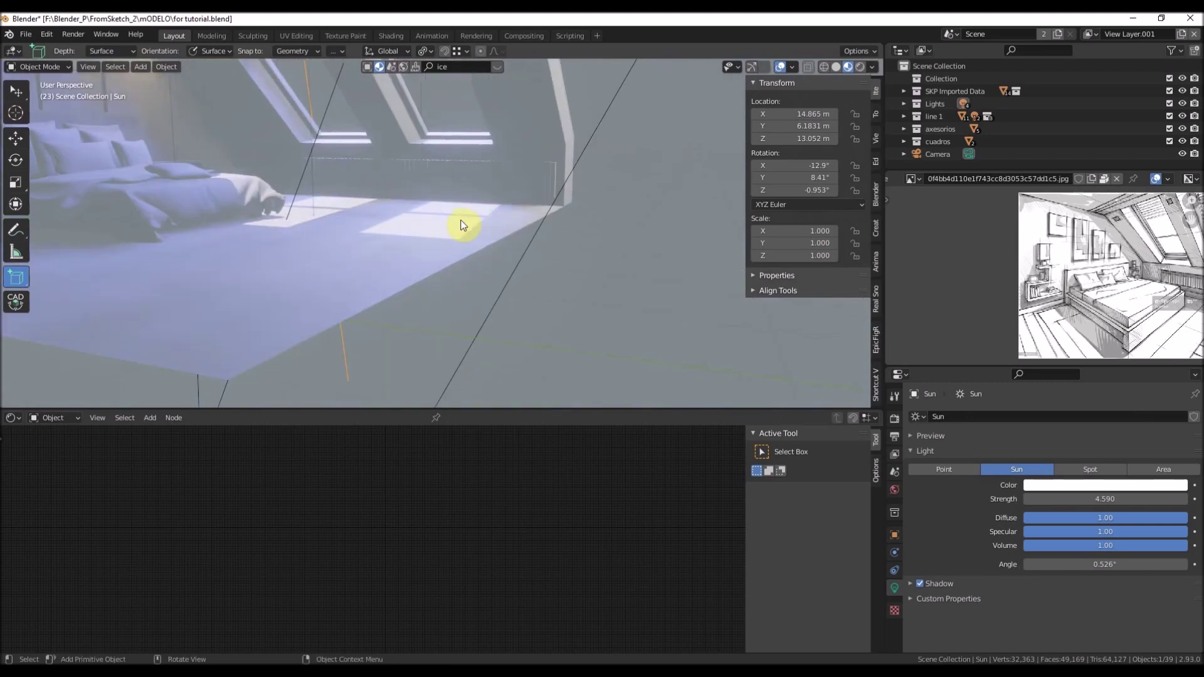
pyautogui.scroll(-4, 368, 201)
pyautogui.moveTo(372, 195); pyautogui.dragTo(484, 208, button='middle')
pyautogui.scroll(-6, 527, 247)
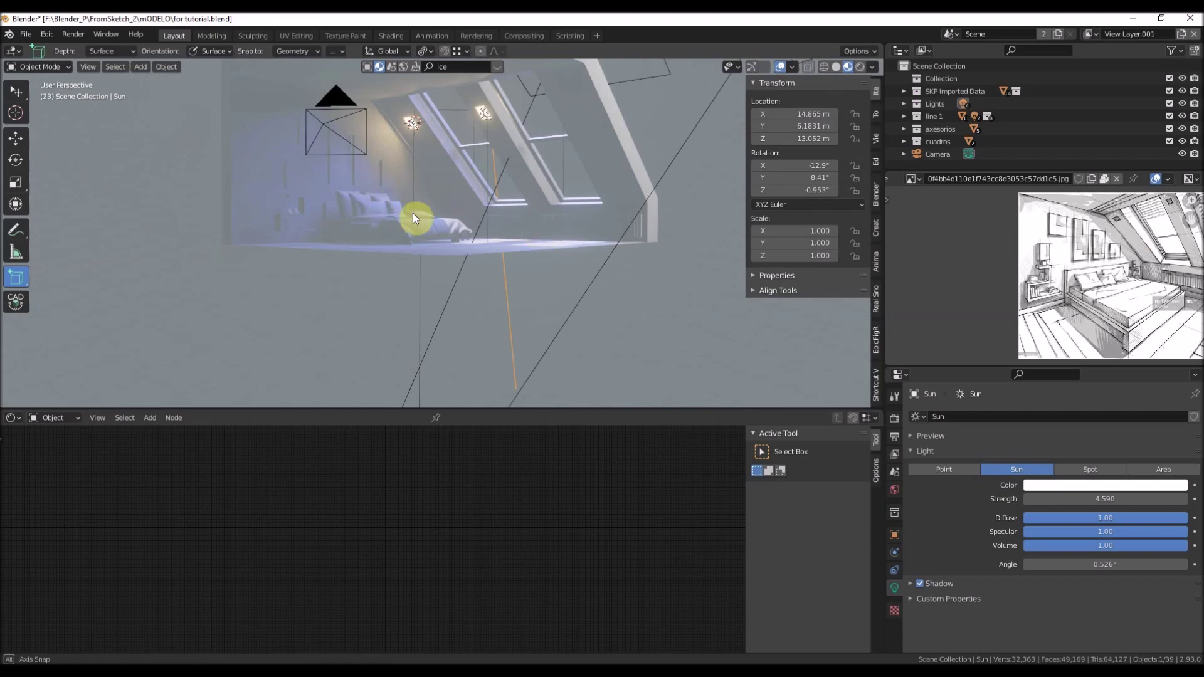
pyautogui.scroll(-8, 412, 216)
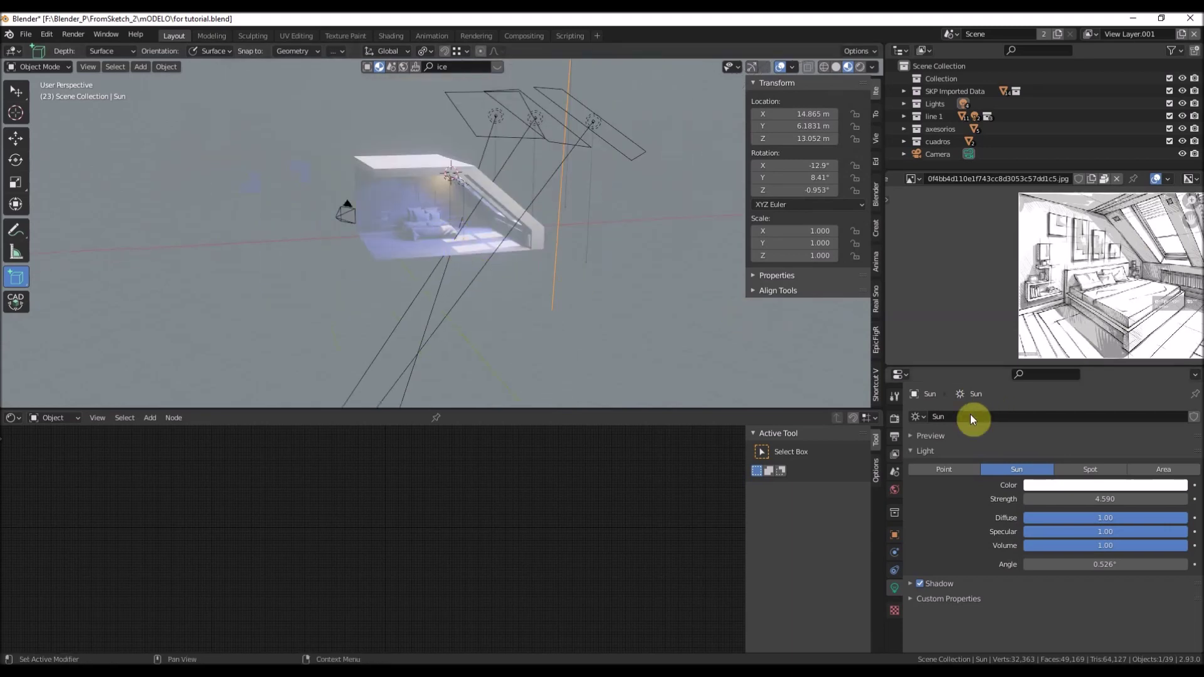
# Switch the viewport to rendered shading and show the world's background surface settings
pyautogui.click(871, 67)
pyautogui.click(862, 66)
pyautogui.moveTo(521, 200)
pyautogui.mouseDown(button='middle')
pyautogui.moveTo(461, 219)
pyautogui.moveTo(479, 281)
pyautogui.mouseUp(button='middle')
pyautogui.scroll(5, 463, 222)
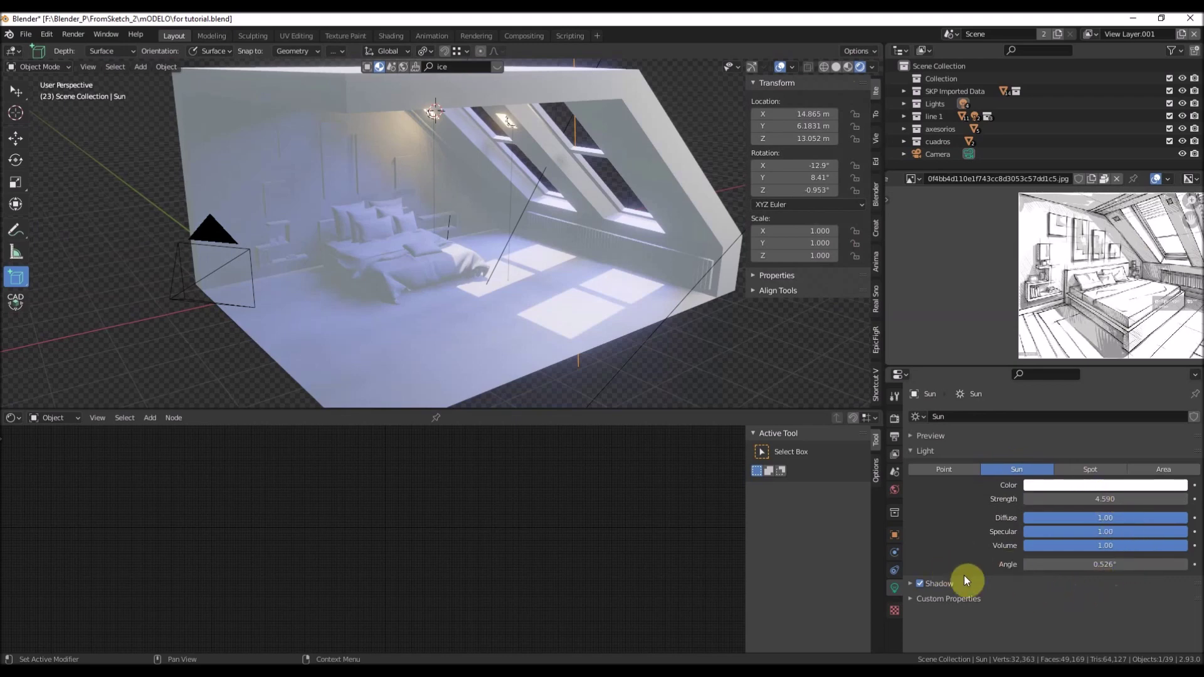
pyautogui.click(895, 489)
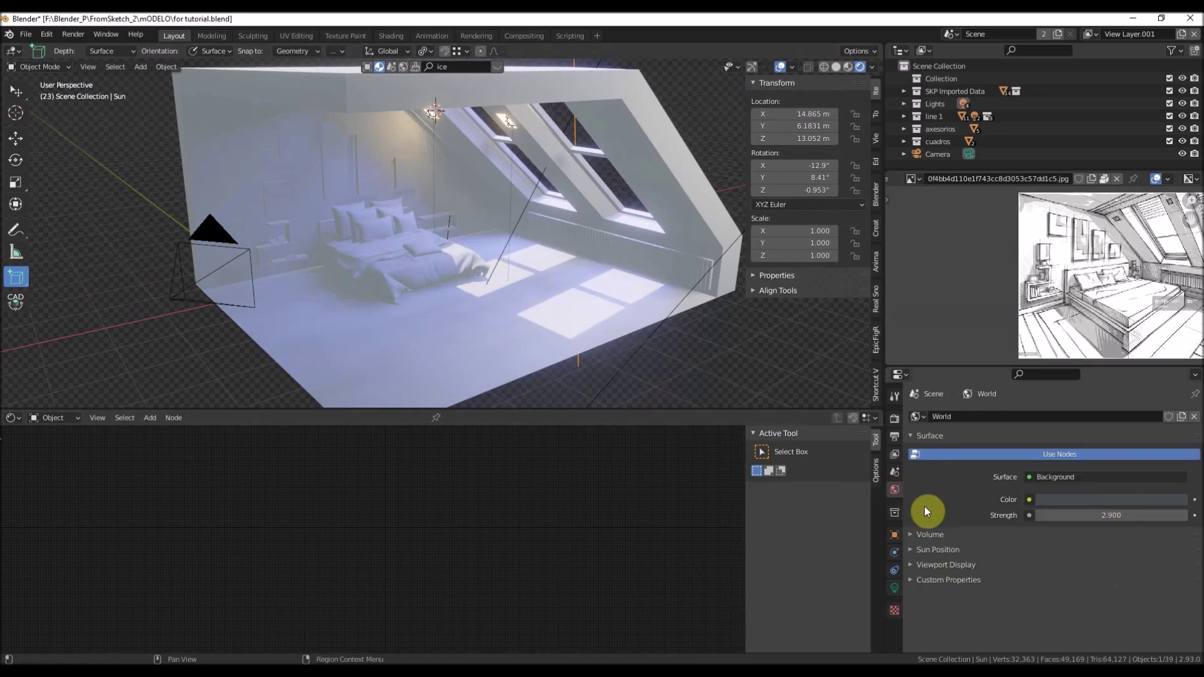
pyautogui.click(1067, 503)
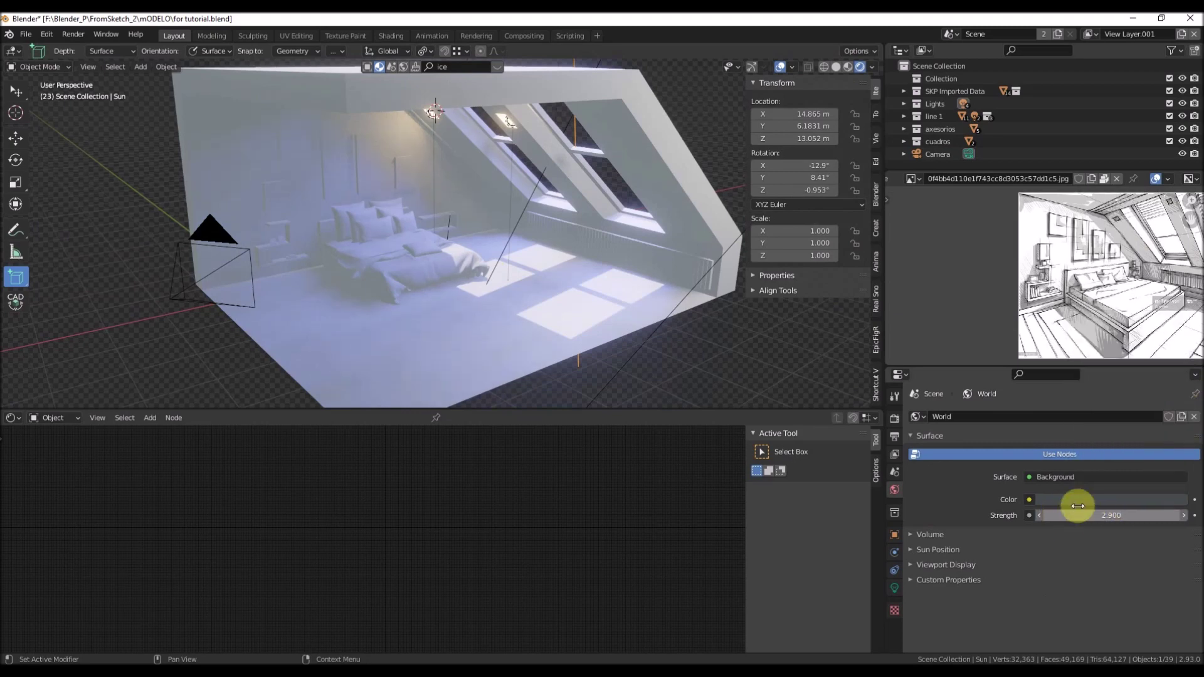
# Examine the rendered light and shadow across the room, the bed and the sunlit floor patches
pyautogui.scroll(-5, 514, 280)
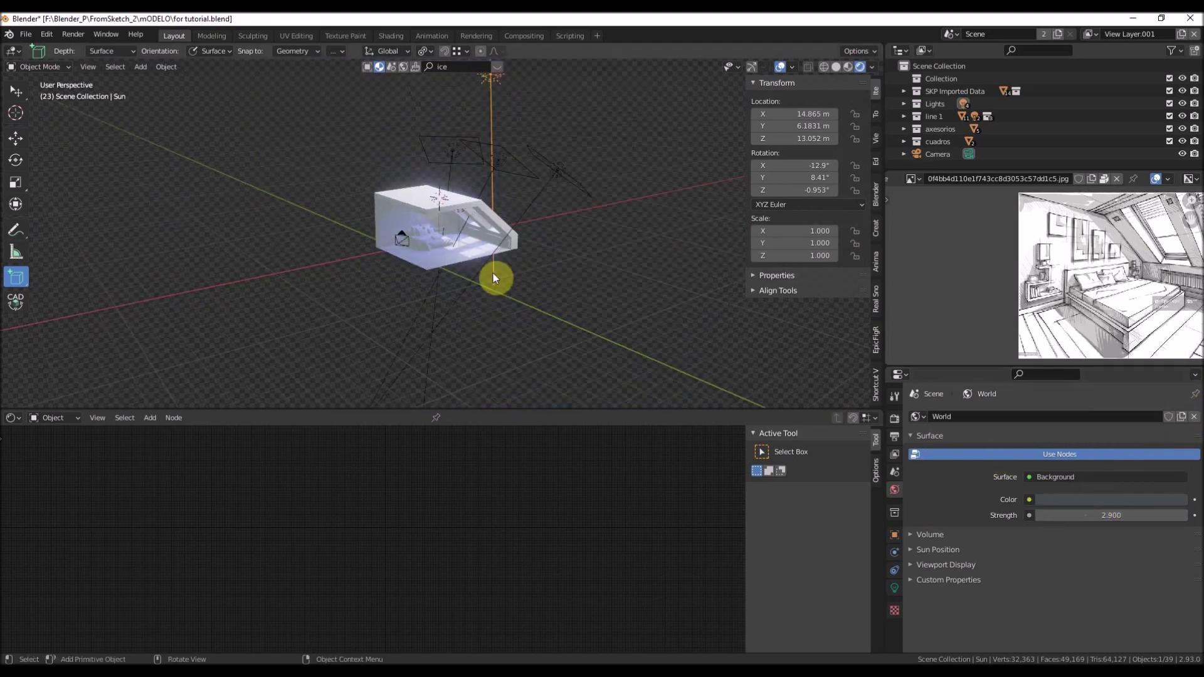
pyautogui.scroll(3, 438, 261)
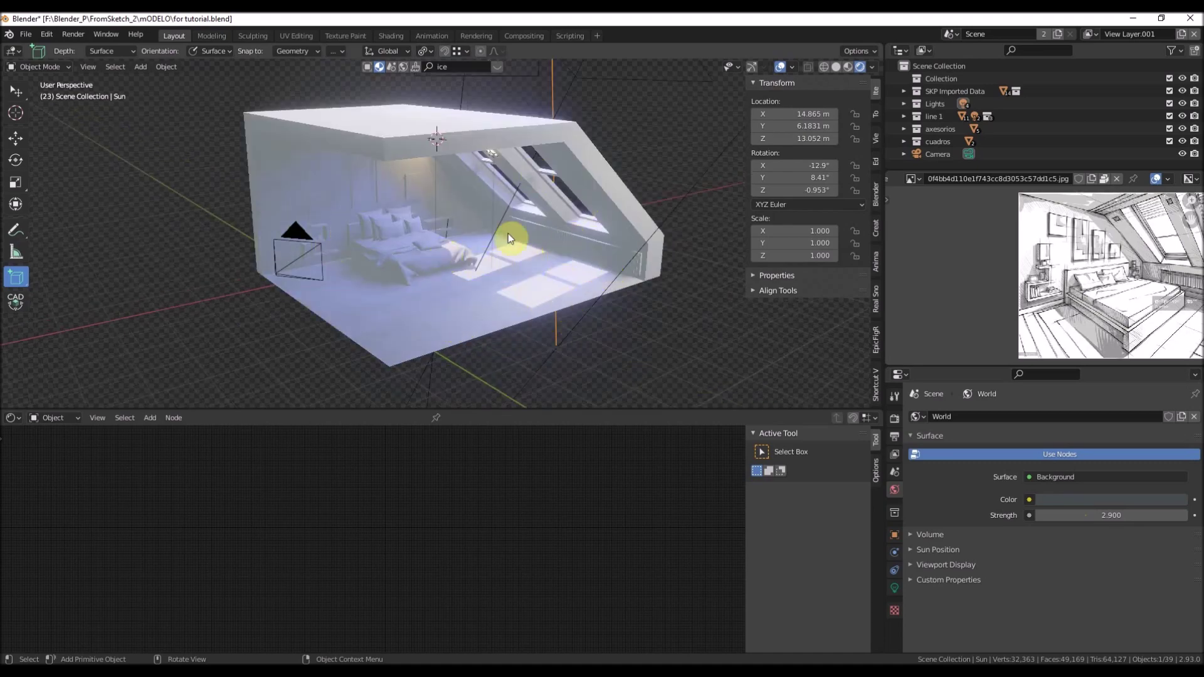
pyautogui.scroll(3, 508, 233)
pyautogui.scroll(-1, 427, 288)
pyautogui.scroll(2, 626, 273)
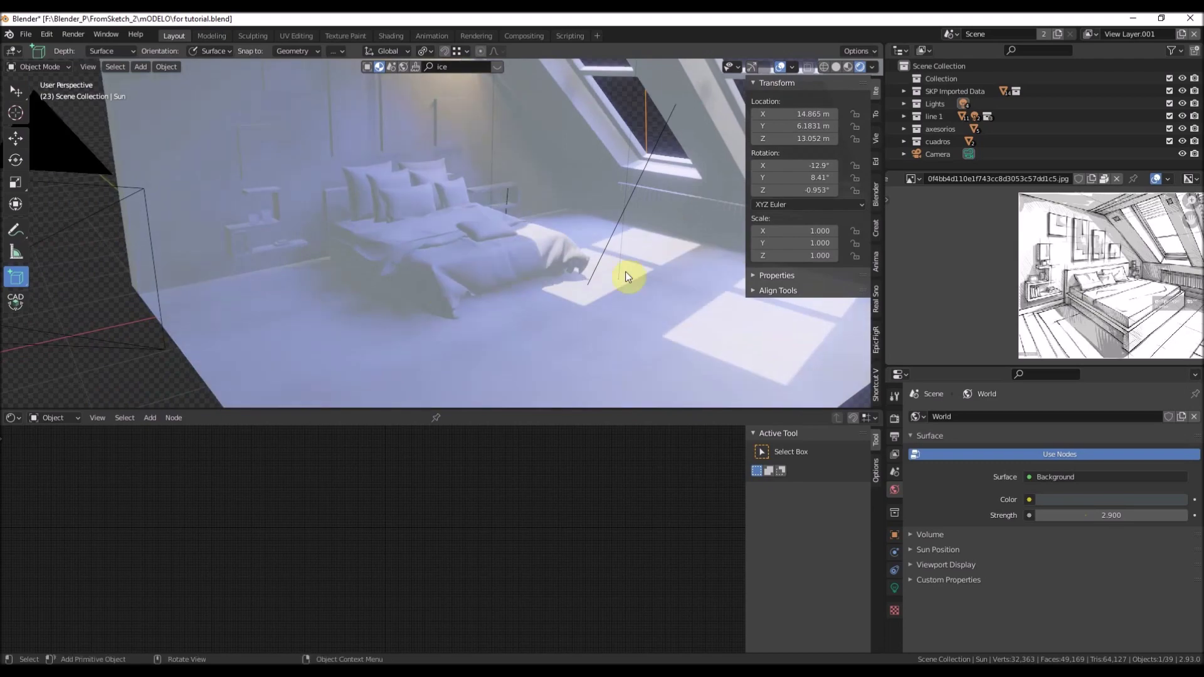
pyautogui.moveTo(670, 284); pyautogui.dragTo(454, 220, button='middle')
pyautogui.scroll(4, 521, 260)
# Select the bed's blanket and examine the light and shadow on its folds from several angles
pyautogui.click(285, 254)
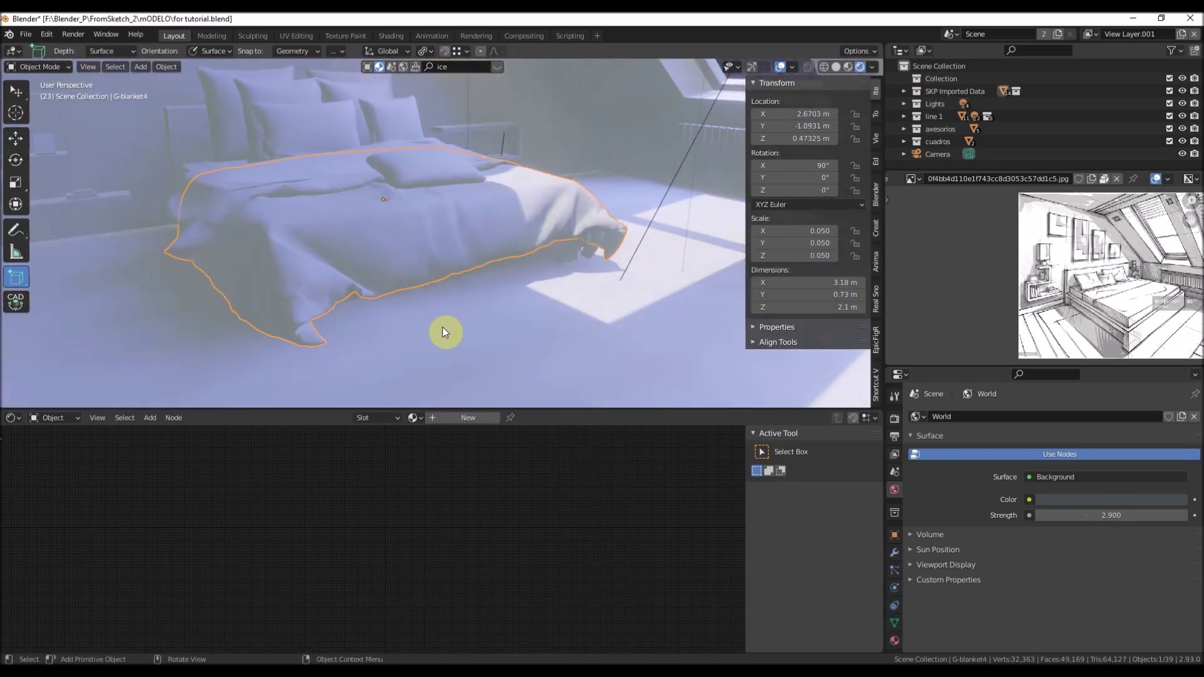
pyautogui.scroll(-5, 444, 301)
pyautogui.moveTo(470, 261); pyautogui.dragTo(402, 269, button='middle')
pyautogui.scroll(5, 439, 238)
pyautogui.keyDown('shift'); pyautogui.moveTo(404, 220); pyautogui.dragTo(501, 250, button='middle'); pyautogui.keyUp('shift')
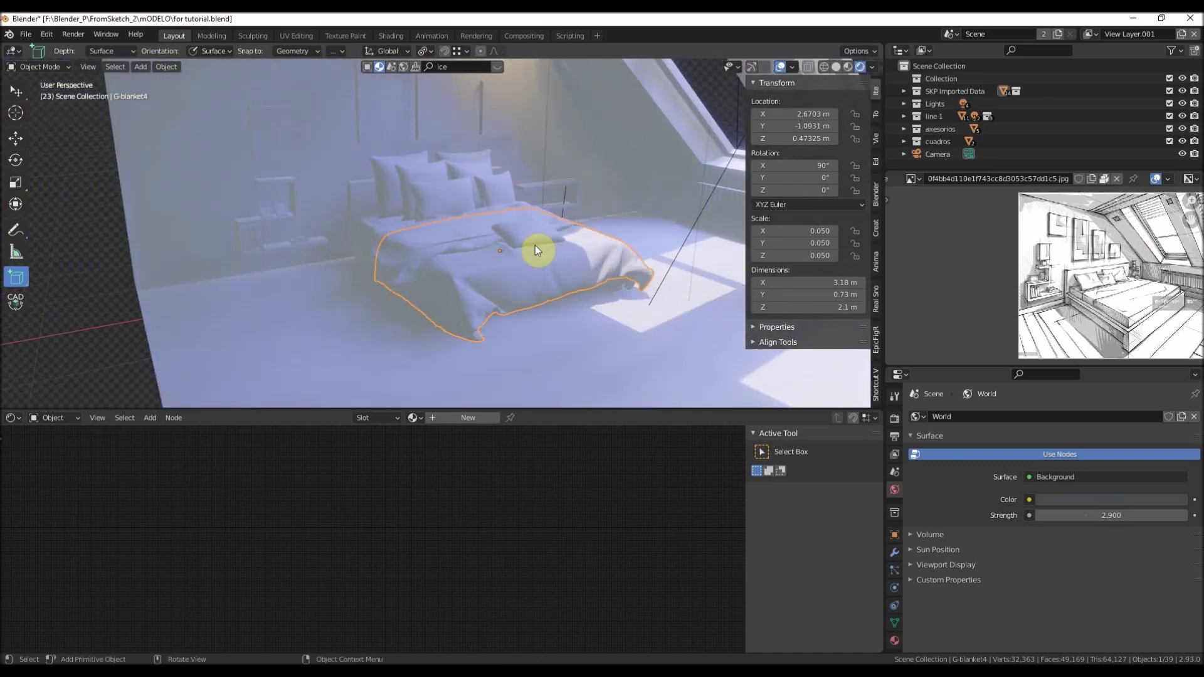
pyautogui.scroll(2, 502, 254)
pyautogui.moveTo(432, 278); pyautogui.dragTo(502, 264, button='middle')
pyautogui.scroll(-5, 496, 286)
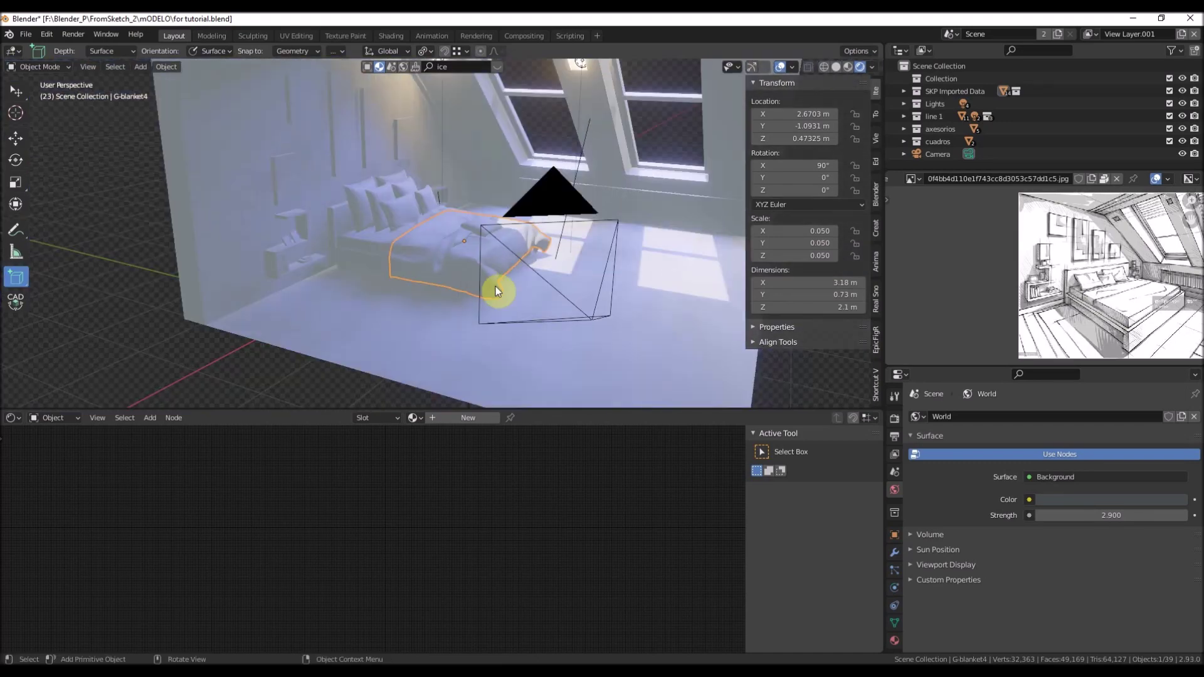
pyautogui.scroll(5, 480, 276)
pyautogui.keyDown('shift'); pyautogui.moveTo(590, 270); pyautogui.dragTo(533, 237, button='middle'); pyautogui.keyUp('shift')
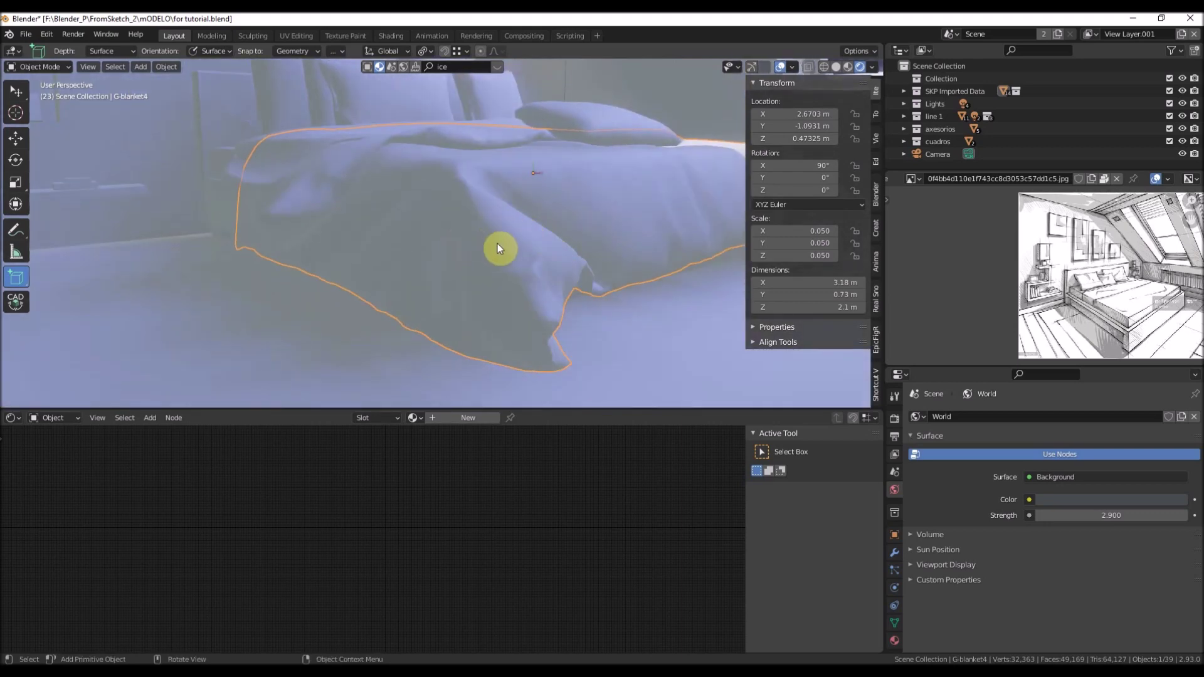
pyautogui.moveTo(586, 229); pyautogui.dragTo(455, 258, button='middle')
pyautogui.scroll(-5, 438, 262)
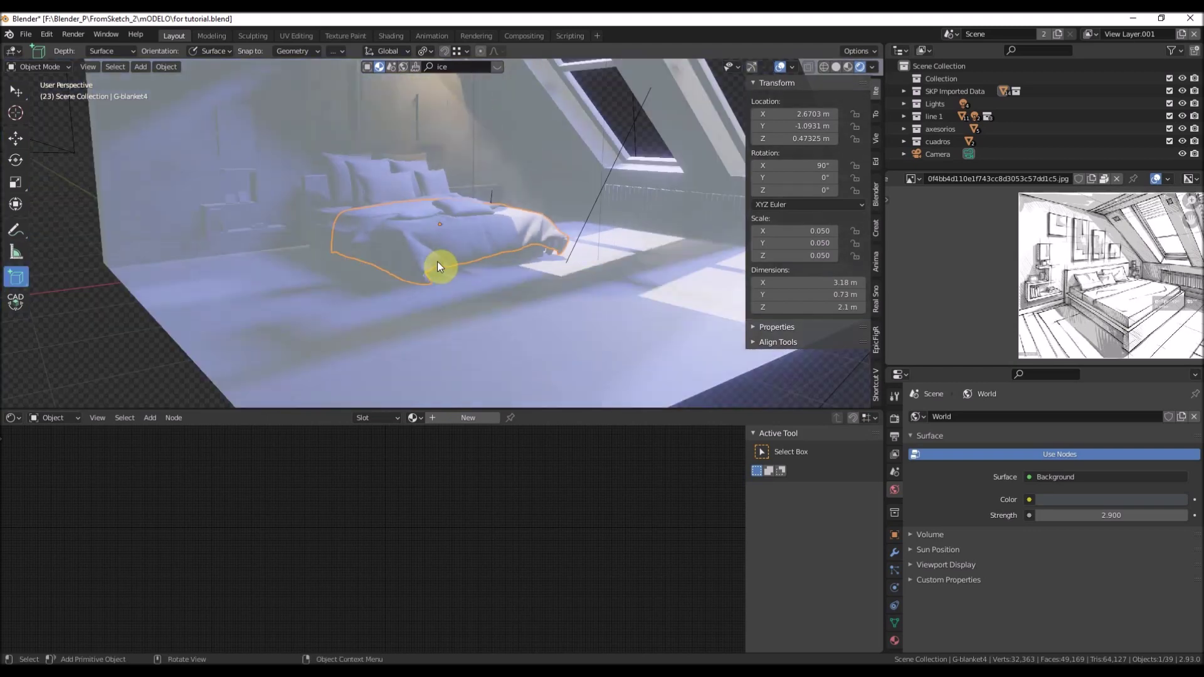
pyautogui.scroll(4, 438, 261)
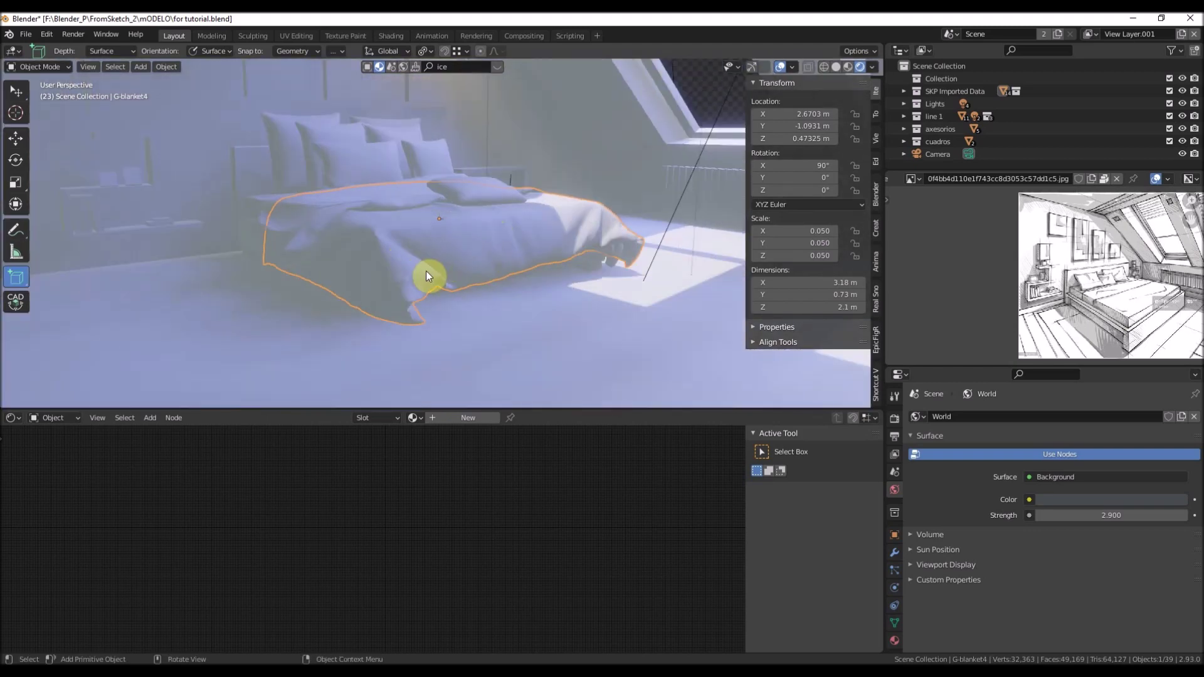
# Create a new material for the blanket and name it "hatchig"
pyautogui.click(443, 421)
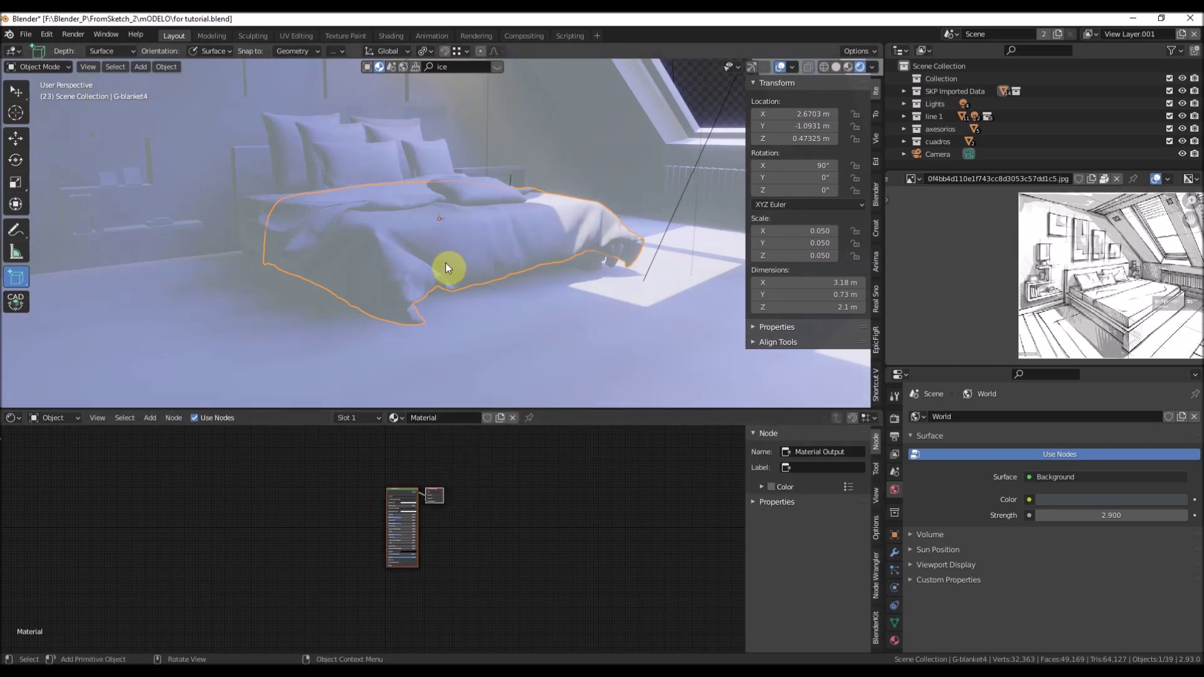
pyautogui.scroll(5, 444, 263)
pyautogui.scroll(-5, 486, 218)
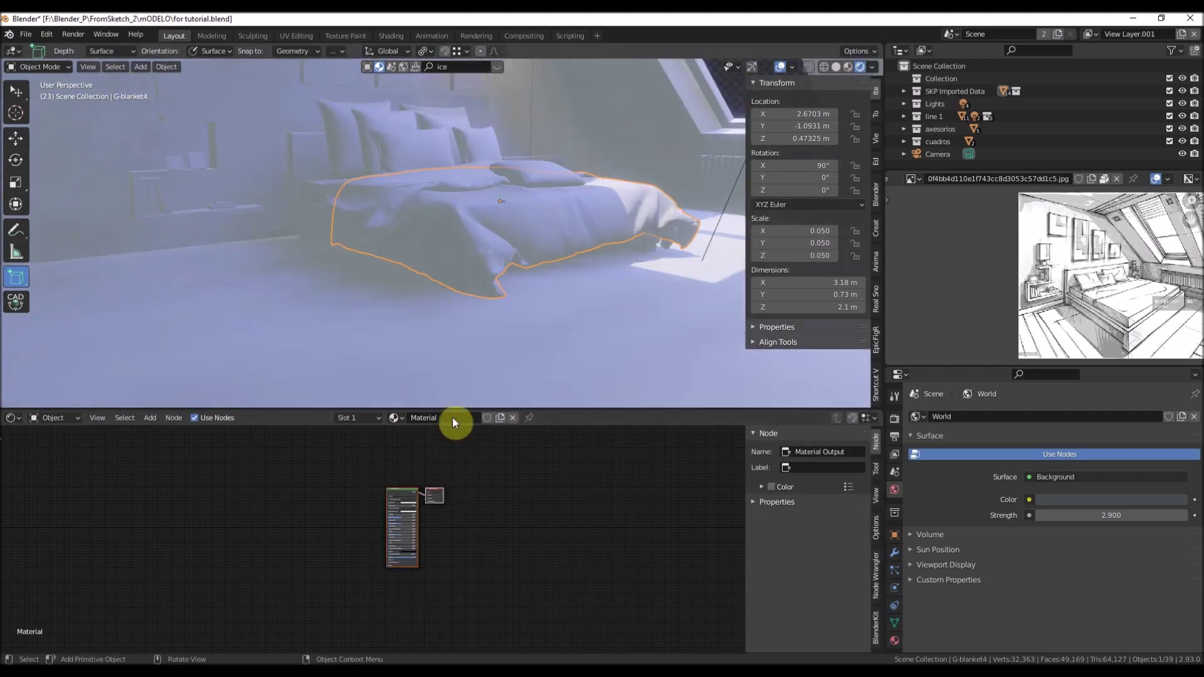
pyautogui.scroll(2, 398, 486)
pyautogui.click(429, 420)
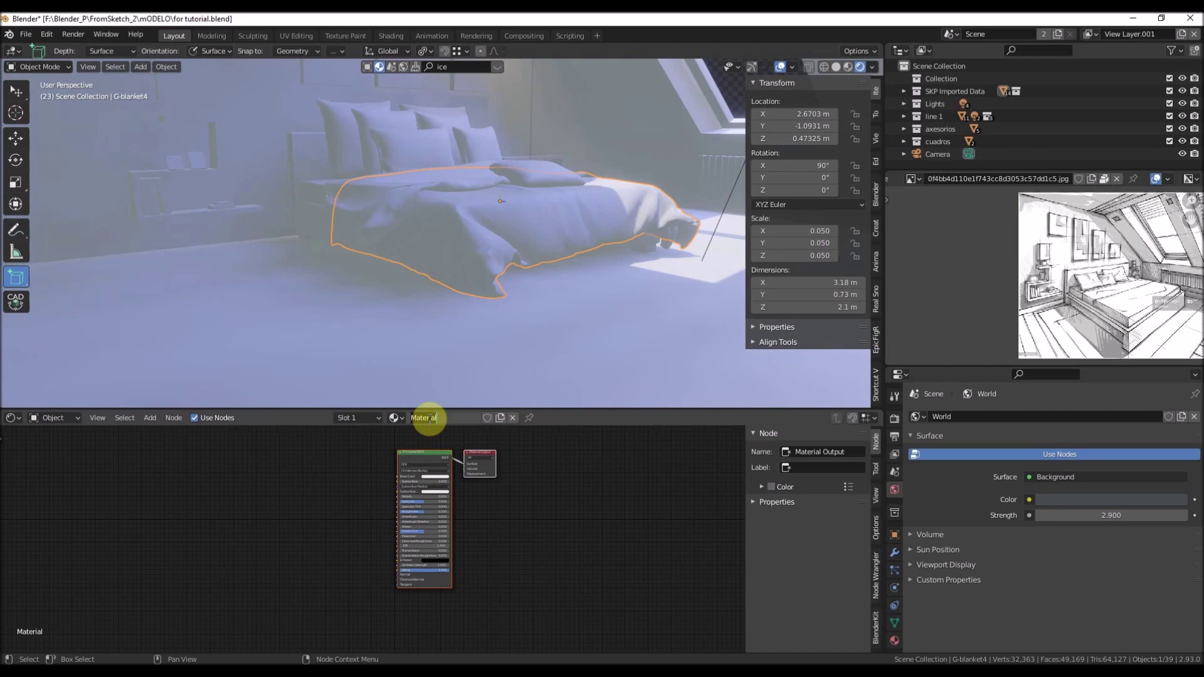
pyautogui.write('hatchig')
pyautogui.press('Return')
# Move the Principled BSDF node well away from the Material Output node to make room for nodes between them
pyautogui.moveTo(455, 212); pyautogui.dragTo(454, 268, button='middle')
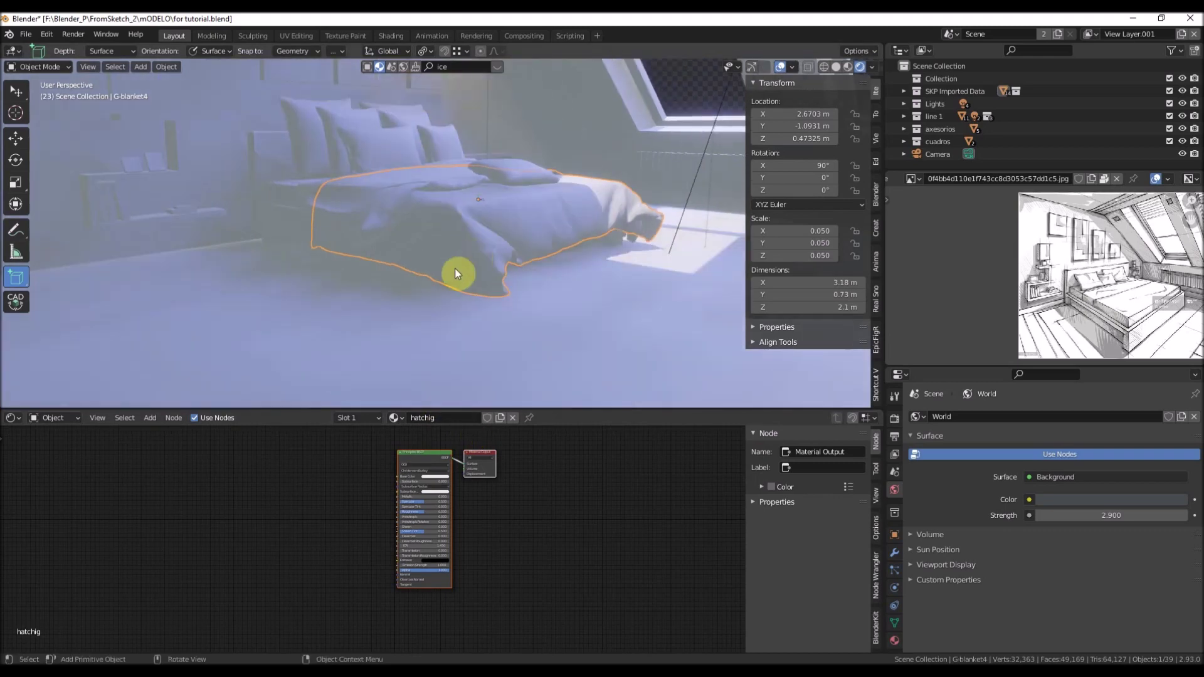
pyautogui.scroll(4, 455, 273)
pyautogui.moveTo(427, 486); pyautogui.dragTo(455, 536, button='middle')
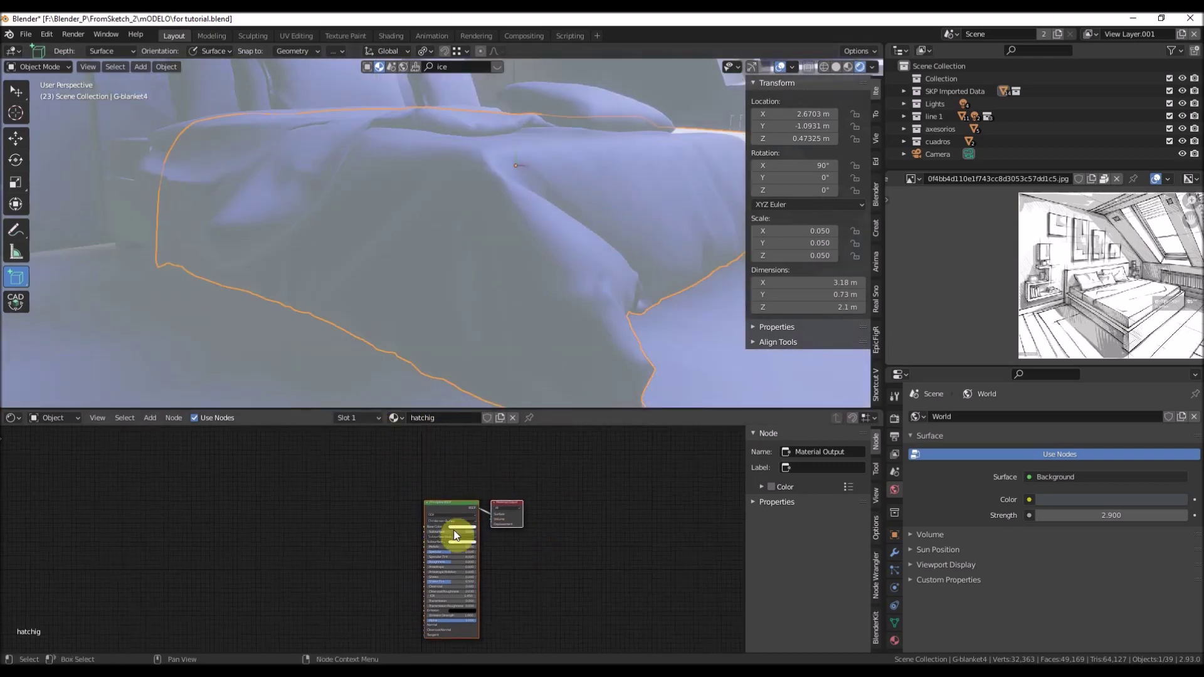
pyautogui.click(453, 506)
pyautogui.moveTo(459, 503); pyautogui.dragTo(169, 493)
pyautogui.moveTo(391, 553); pyautogui.dragTo(515, 527, button='middle')
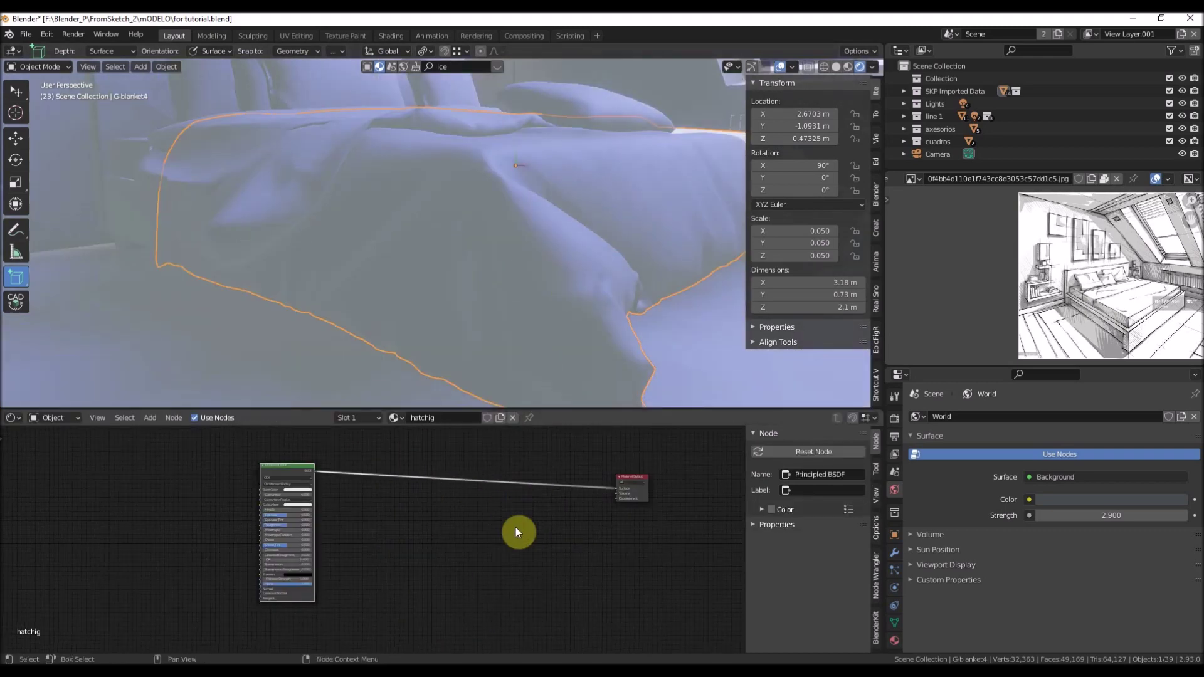
pyautogui.moveTo(505, 261); pyautogui.dragTo(518, 273, button='middle')
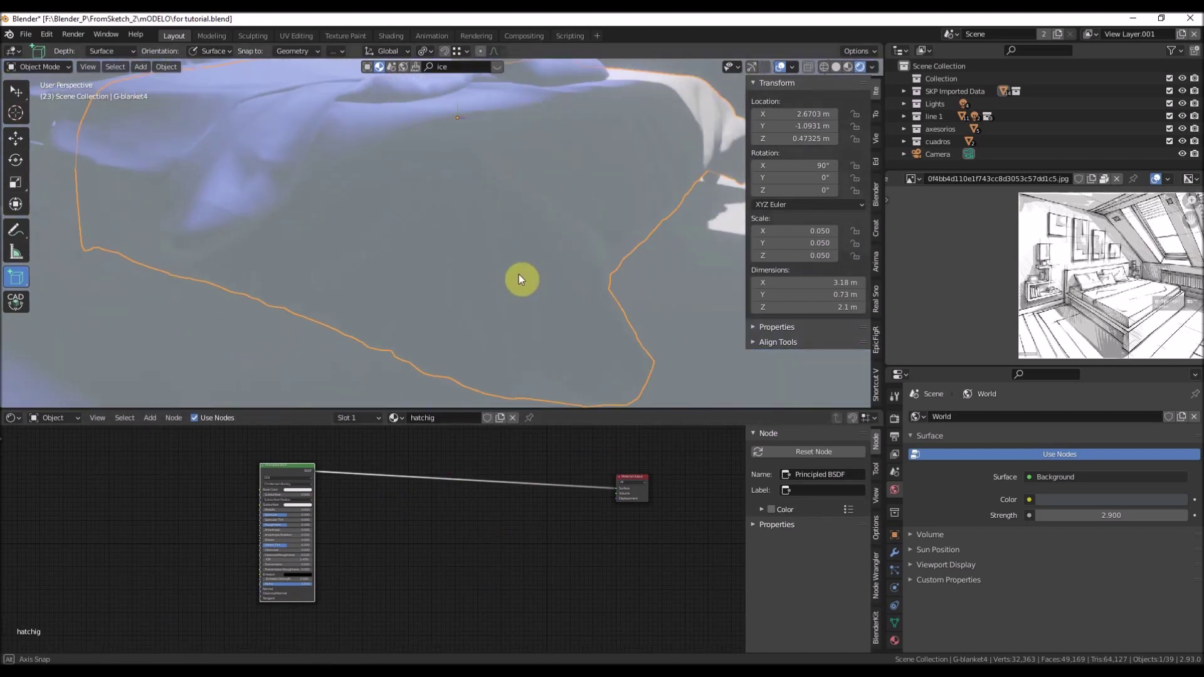
pyautogui.scroll(-4, 522, 290)
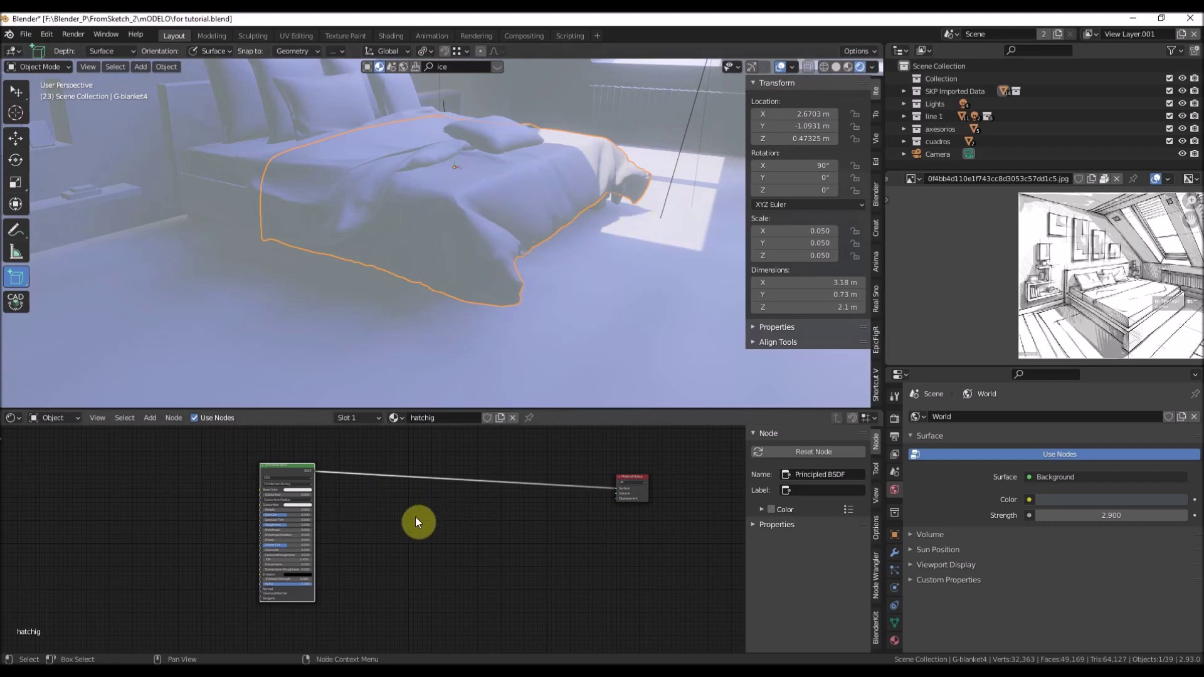
pyautogui.moveTo(283, 470)
pyautogui.mouseDown()
pyautogui.moveTo(280, 511)
pyautogui.moveTo(282, 465)
pyautogui.mouseUp()
pyautogui.scroll(1, 282, 466)
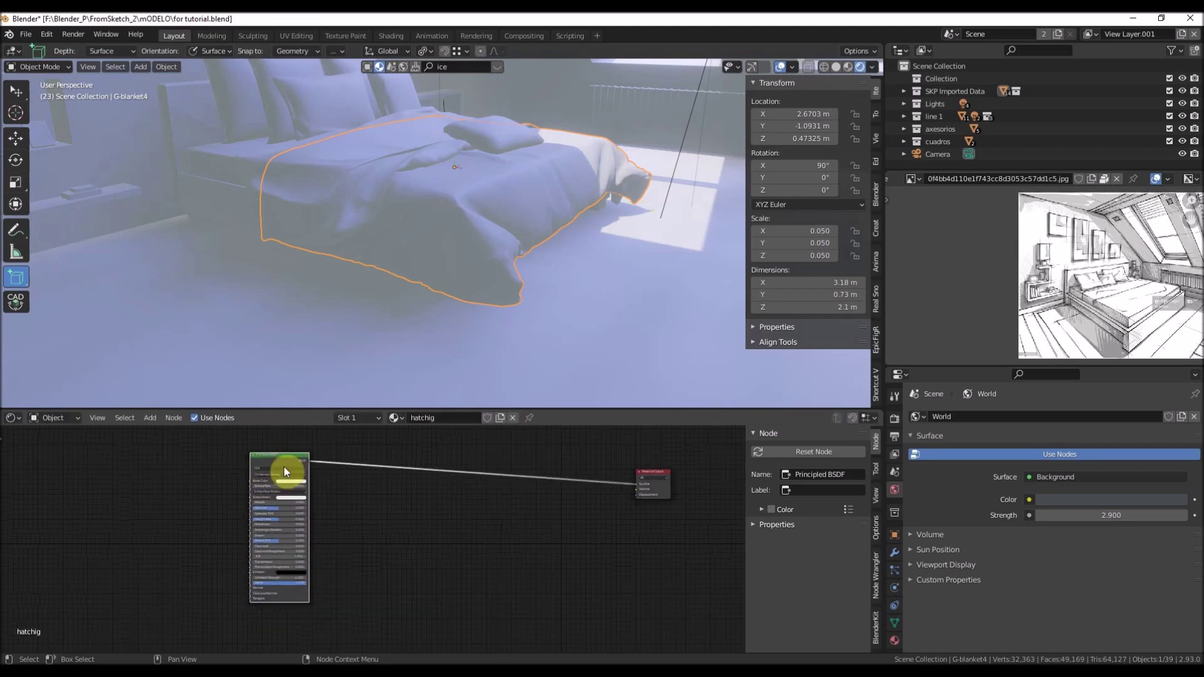
# Insert a Shader to RGB node on the link between the Principled BSDF and Material Output nodes
pyautogui.hotkey('shift', 'a')
pyautogui.click(385, 502)
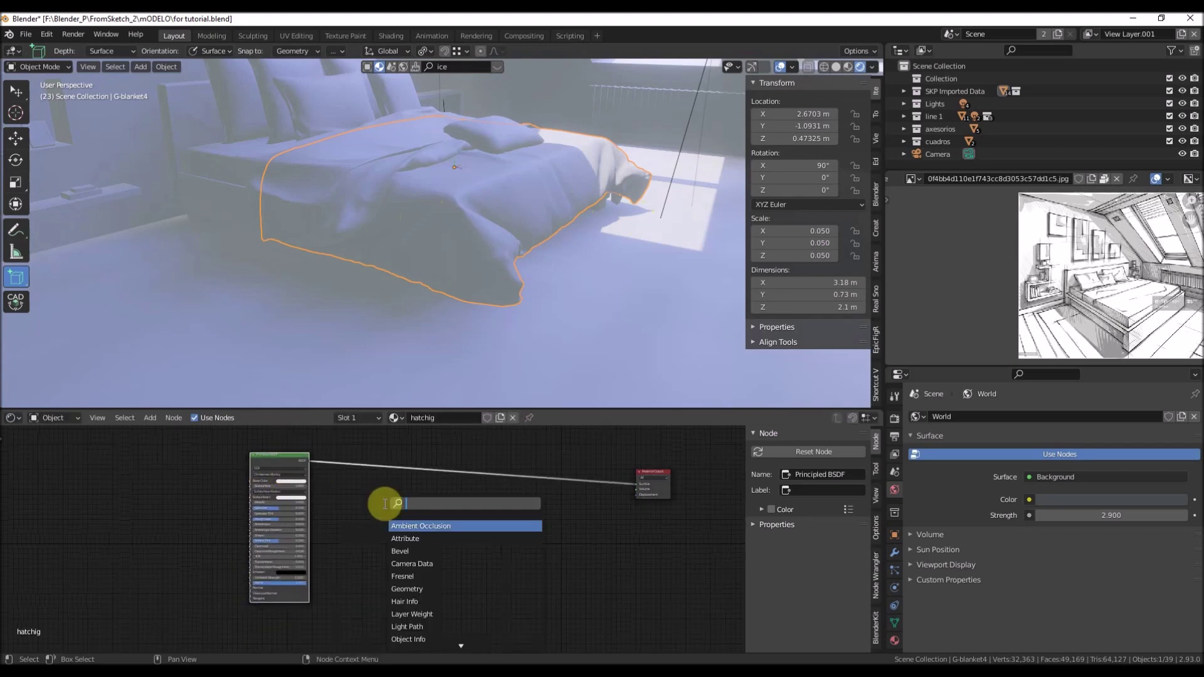
pyautogui.write('into')
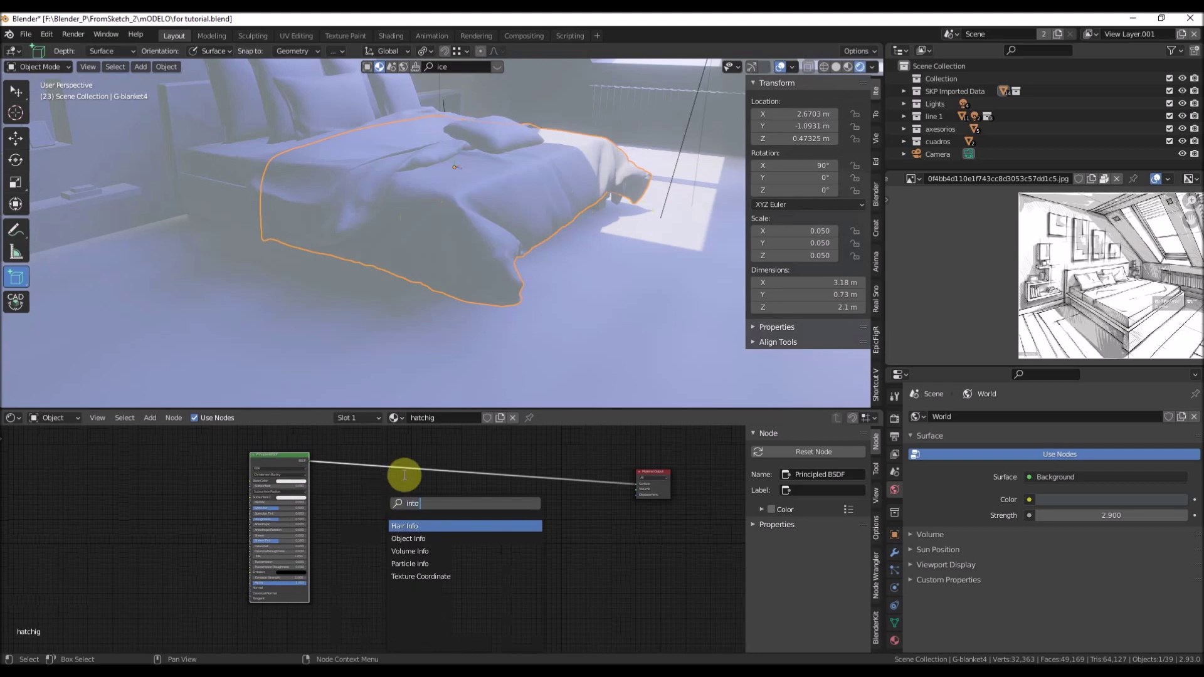
pyautogui.press('BackSpace')
pyautogui.press('BackSpace')
pyautogui.press('BackSpace')
pyautogui.press('BackSpace')
pyautogui.write('r')
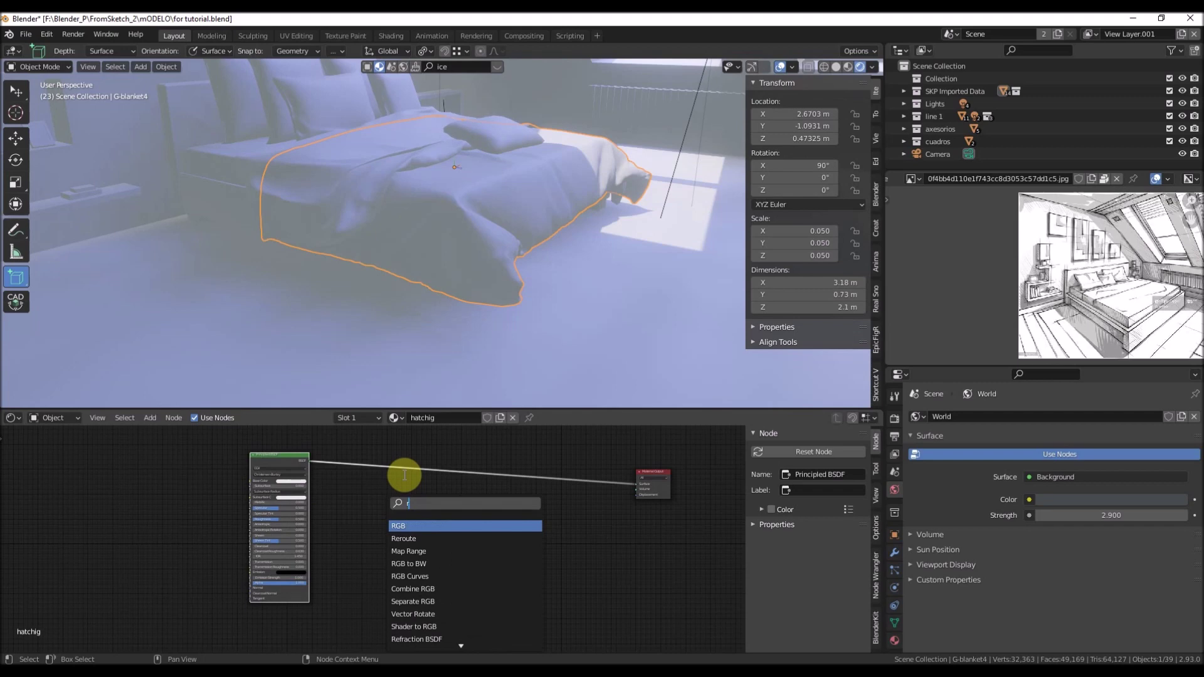
pyautogui.write('g')
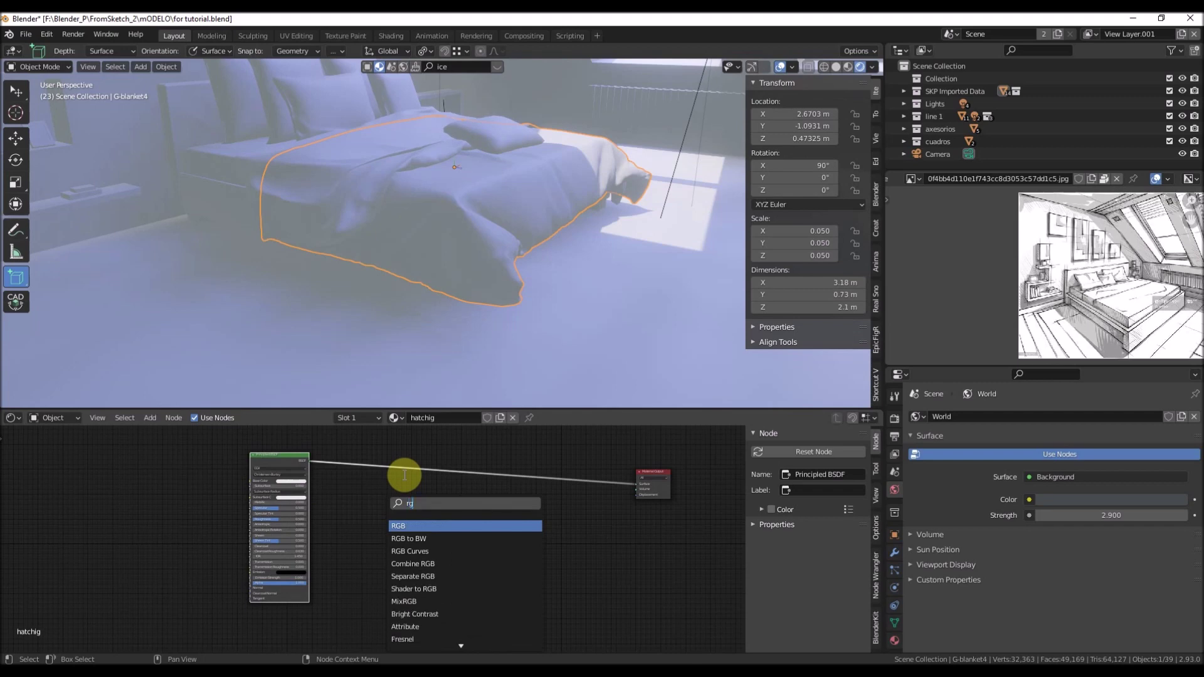
pyautogui.write('b')
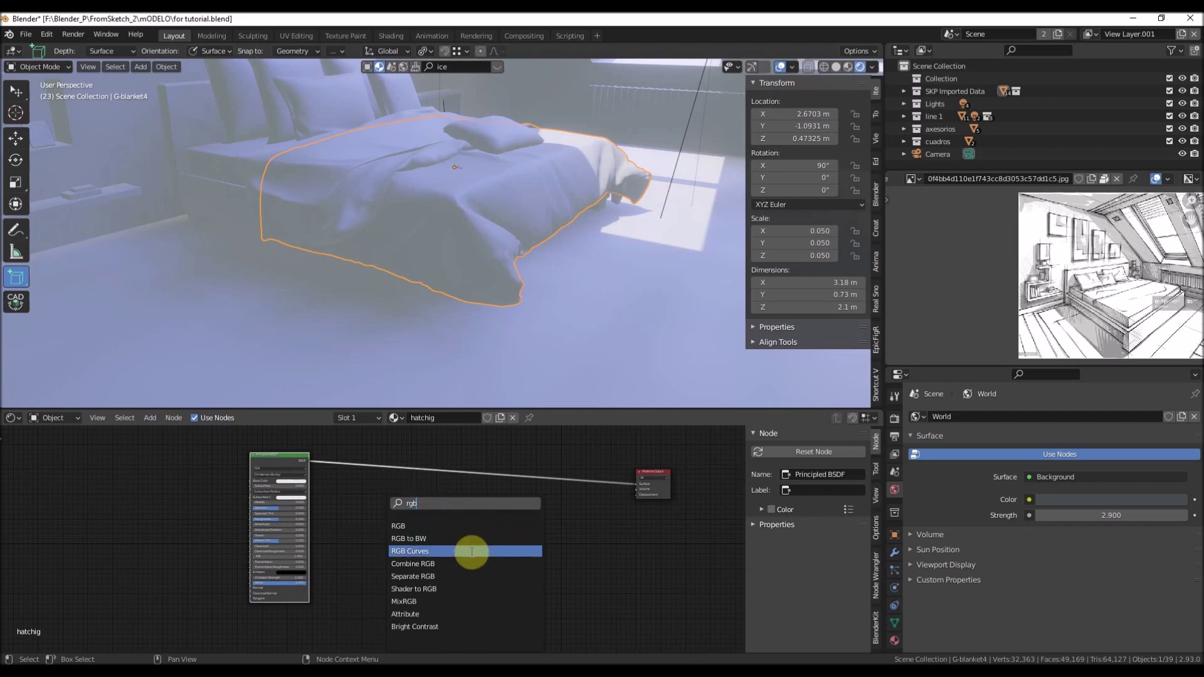
pyautogui.click(471, 588)
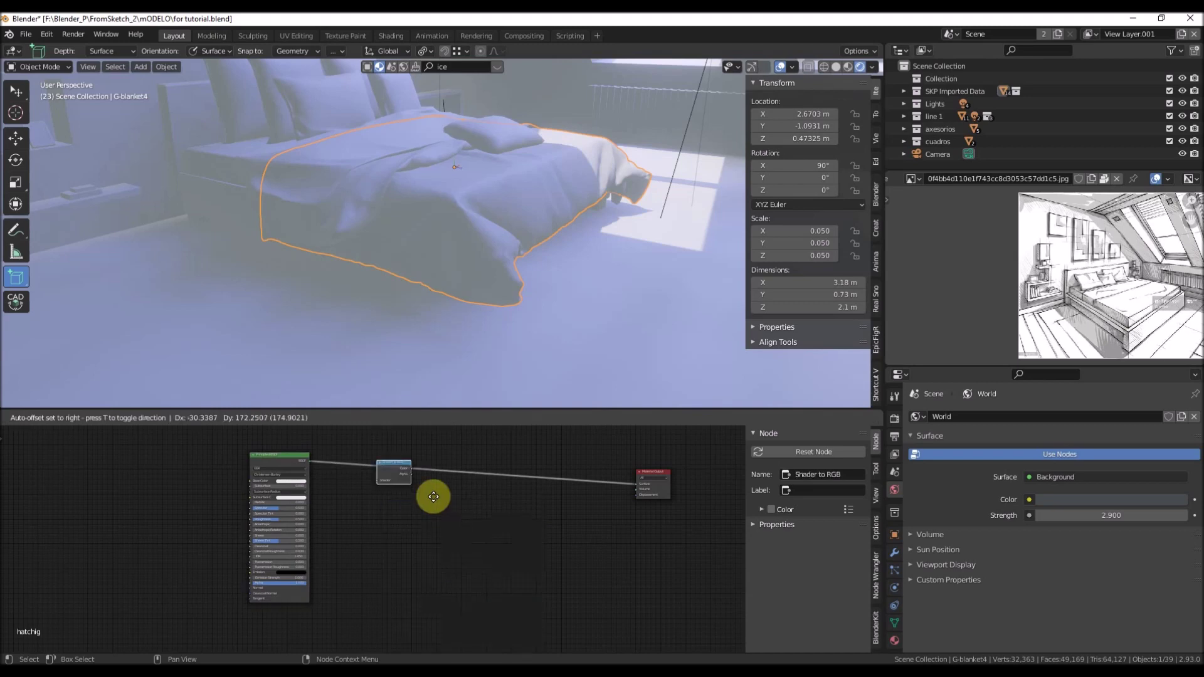
pyautogui.click(419, 480)
pyautogui.moveTo(503, 448); pyautogui.dragTo(473, 544, button='middle')
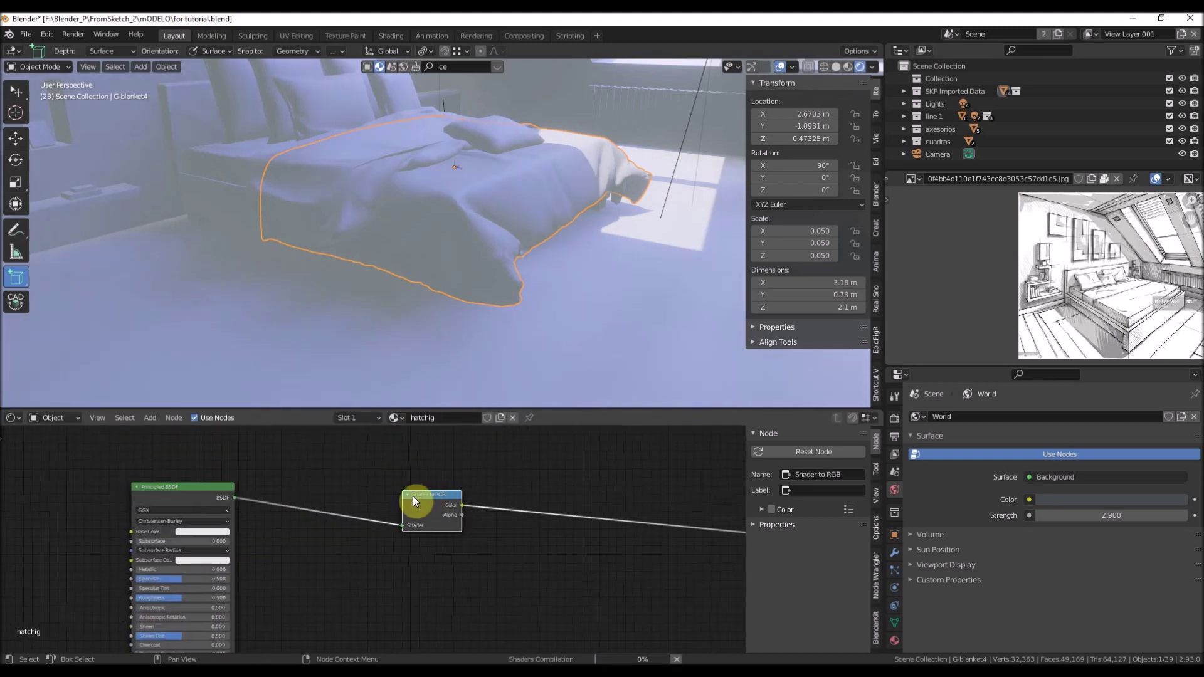
# Insert a ColorRamp node on the link between the Shader to RGB and Material Output nodes
pyautogui.scroll(6, 420, 490)
pyautogui.moveTo(452, 489); pyautogui.dragTo(381, 505, button='middle')
pyautogui.scroll(-4, 420, 471)
pyautogui.moveTo(488, 205); pyautogui.dragTo(416, 230, button='middle')
pyautogui.scroll(3, 501, 193)
pyautogui.moveTo(532, 230); pyautogui.dragTo(473, 291, button='middle')
pyautogui.hotkey('shift', 'a')
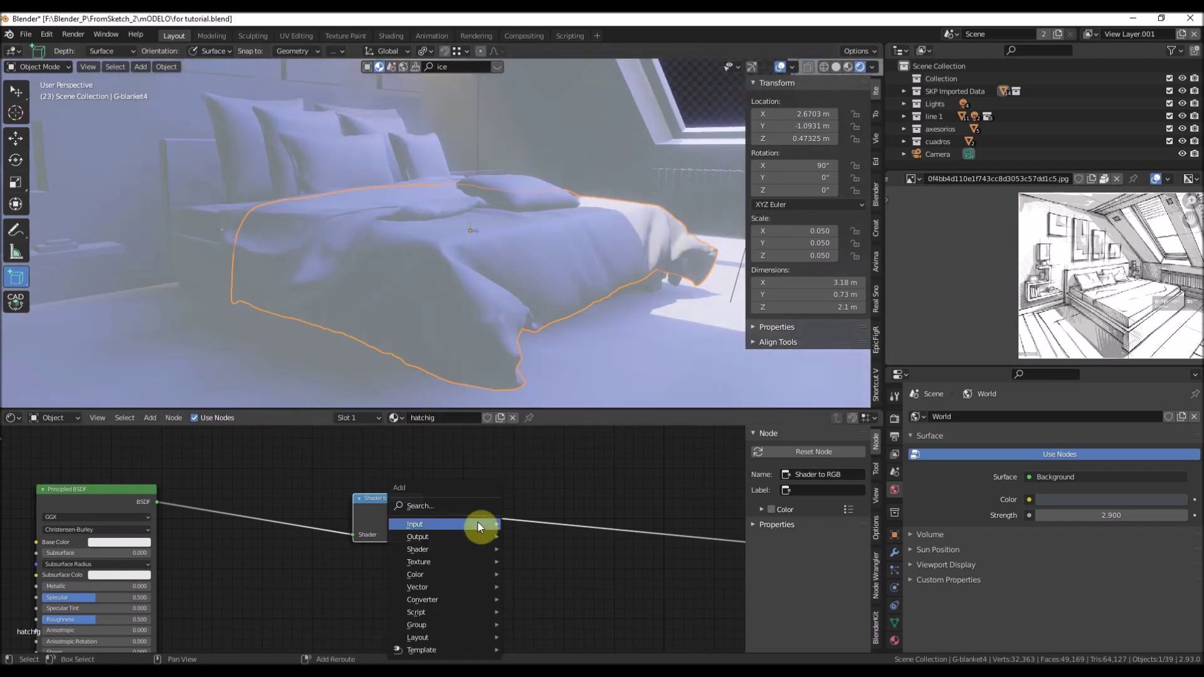
pyautogui.click(472, 510)
pyautogui.write('ram')
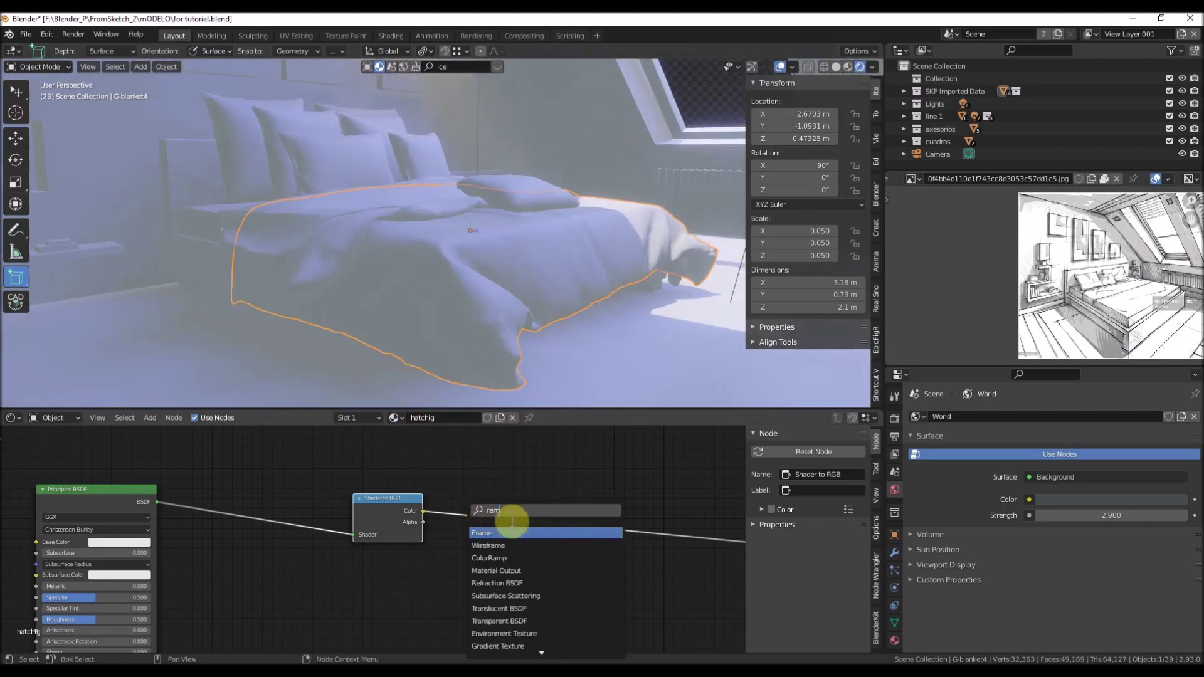
pyautogui.click(513, 558)
pyautogui.click(542, 523)
pyautogui.moveTo(377, 540); pyautogui.dragTo(356, 475)
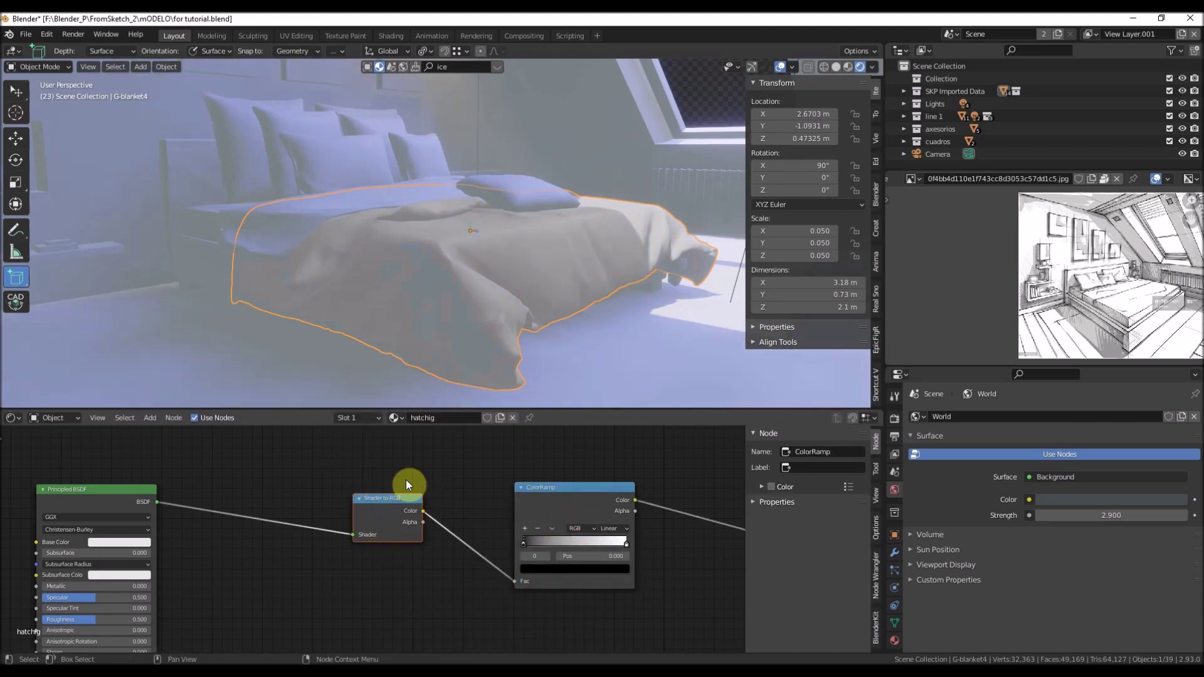
# Try a sharper ColorRamp transition by bringing the black and white stops close together, with the white stop at 0.509
pyautogui.moveTo(495, 324)
pyautogui.mouseDown(button='middle')
pyautogui.moveTo(532, 327)
pyautogui.moveTo(465, 235)
pyautogui.moveTo(435, 250)
pyautogui.moveTo(498, 282)
pyautogui.moveTo(478, 322)
pyautogui.mouseUp(button='middle')
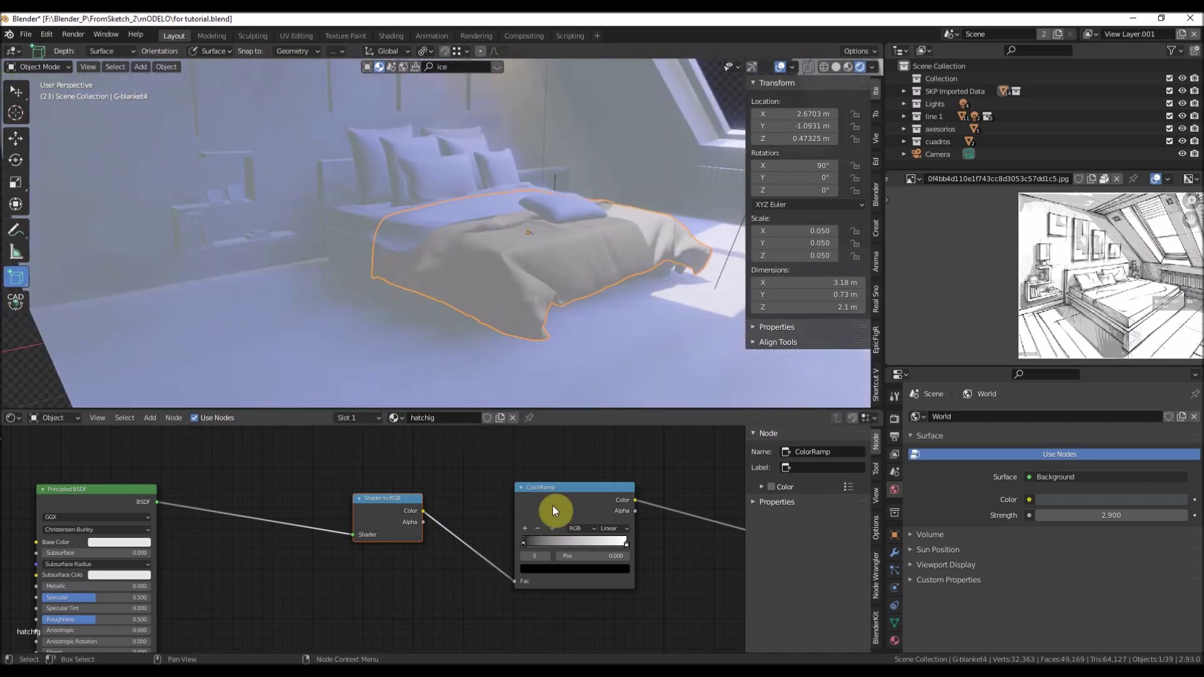
pyautogui.moveTo(552, 506); pyautogui.dragTo(429, 494, button='middle')
pyautogui.moveTo(449, 535)
pyautogui.mouseDown()
pyautogui.moveTo(423, 527)
pyautogui.moveTo(507, 530)
pyautogui.moveTo(470, 529)
pyautogui.mouseUp()
pyautogui.moveTo(528, 300); pyautogui.dragTo(534, 256, button='middle')
pyautogui.scroll(2, 545, 281)
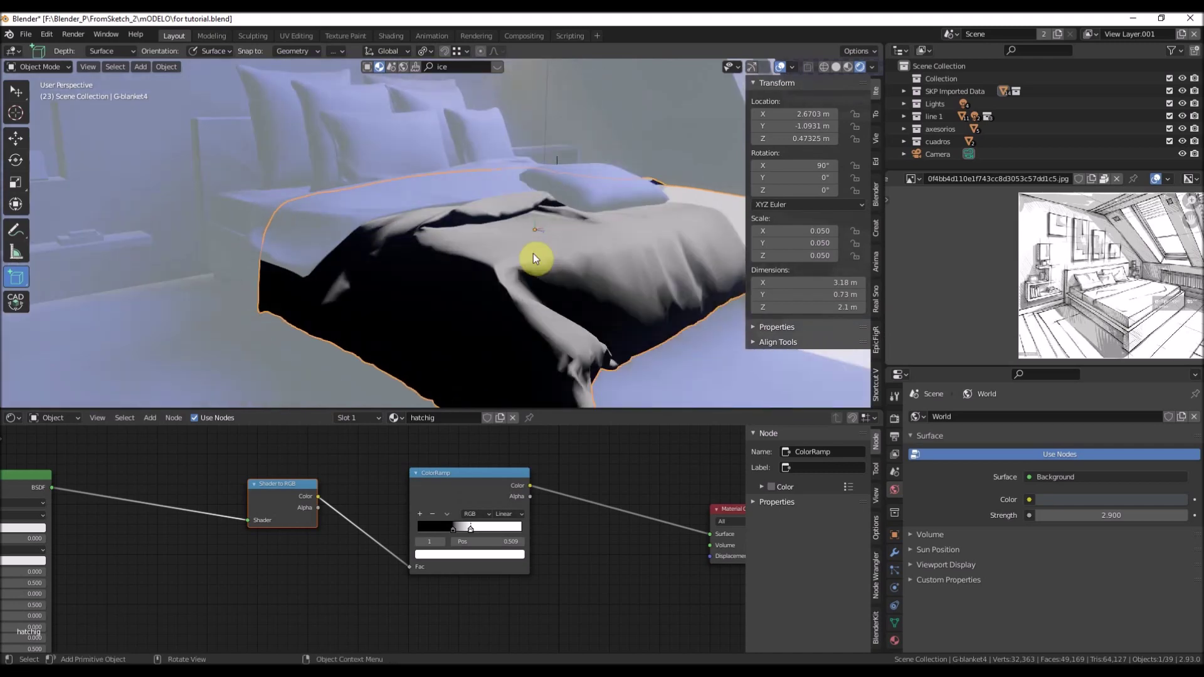
# Switch to the camera view and frame the blanket closely to check its shading
pyautogui.press('KP_0')
pyautogui.scroll(4, 489, 298)
pyautogui.scroll(5, 491, 298)
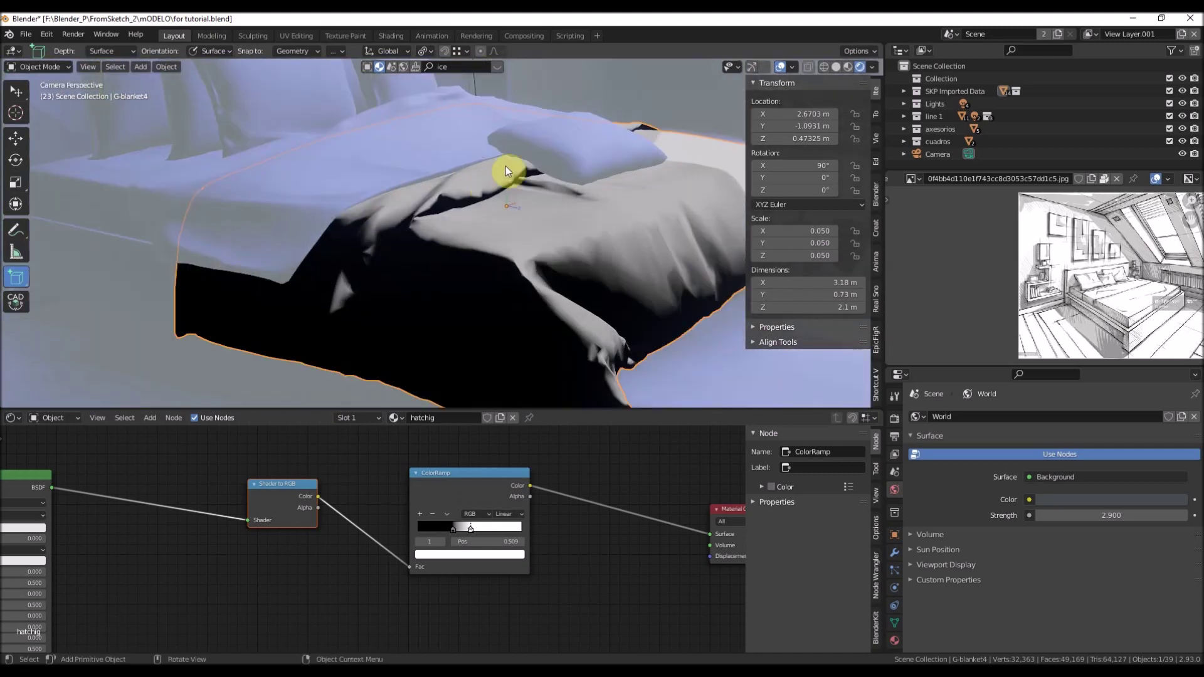
pyautogui.keyDown('shift'); pyautogui.moveTo(544, 254); pyautogui.dragTo(449, 245, button='middle'); pyautogui.keyUp('shift')
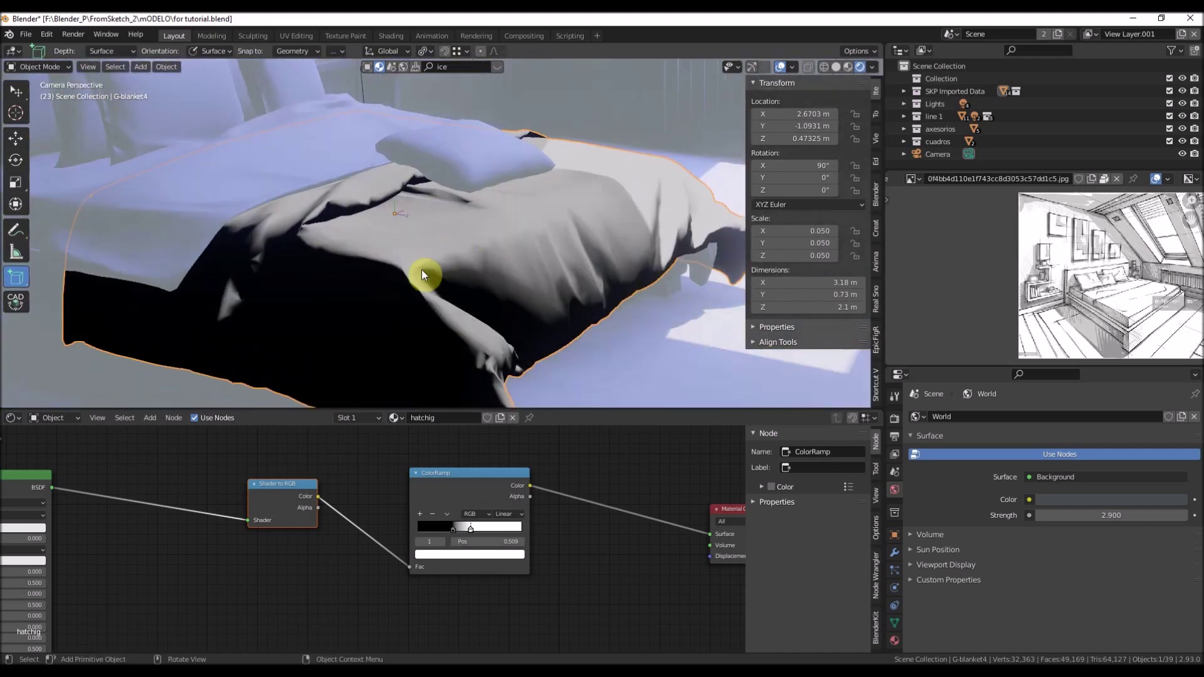
# Open the render properties and examine the Shadows settings against the blanket's shading
pyautogui.click(894, 418)
pyautogui.scroll(-7, 959, 543)
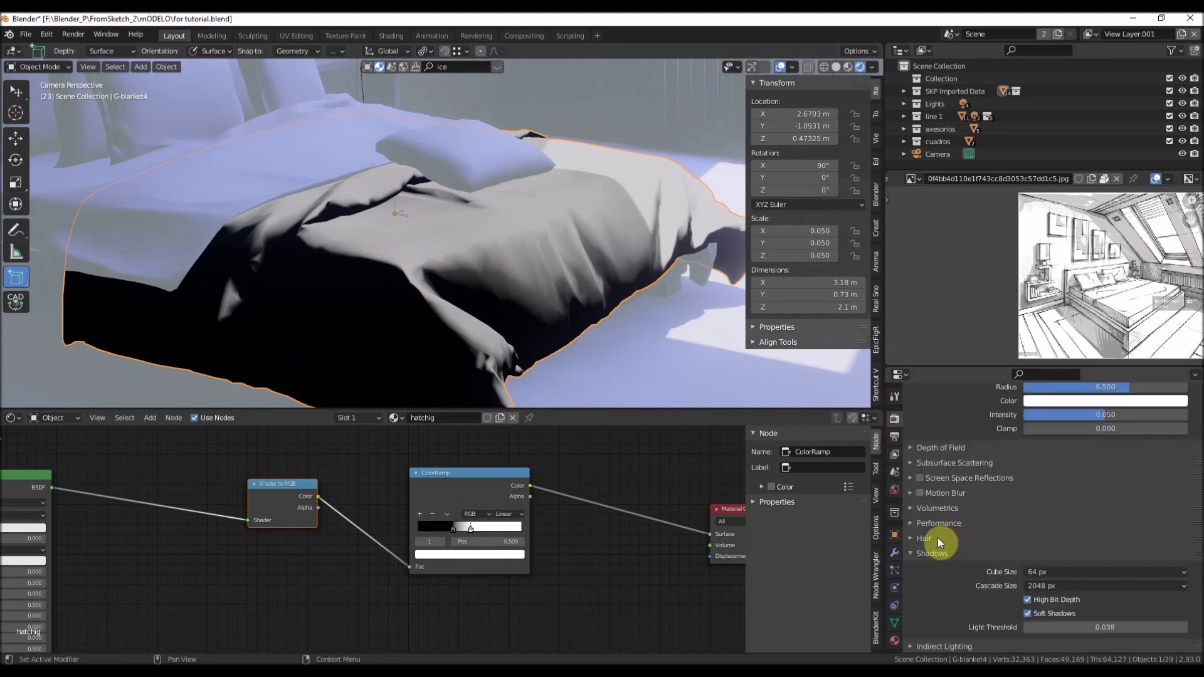
pyautogui.scroll(-3, 1030, 581)
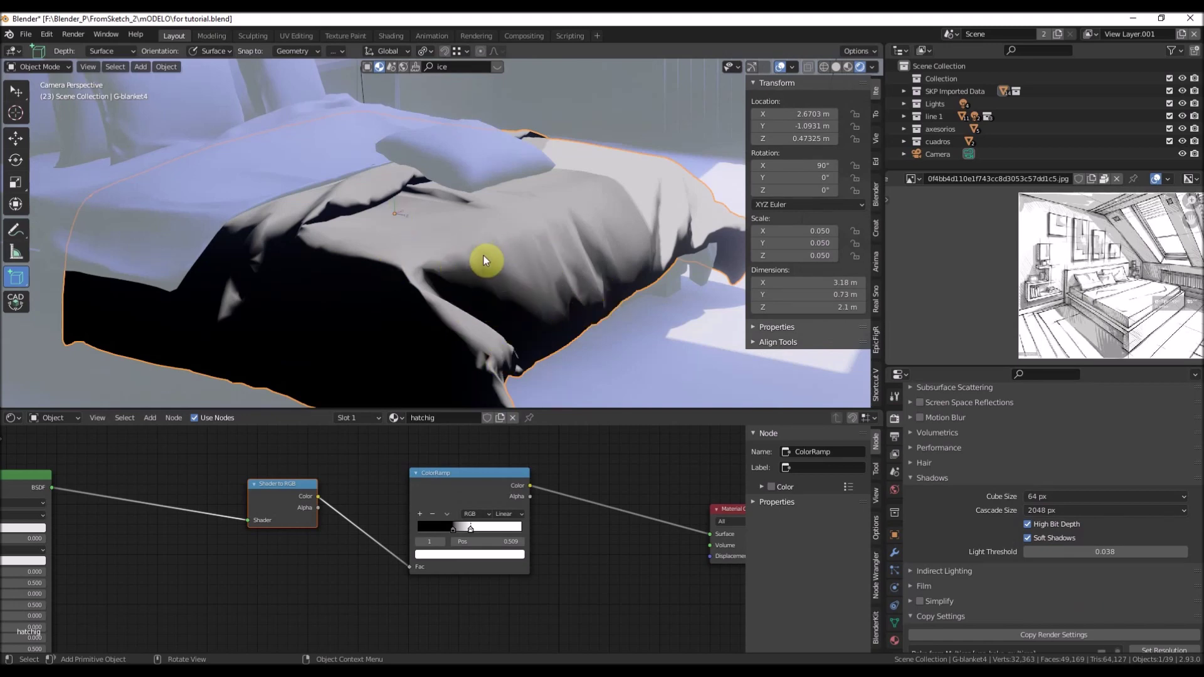
pyautogui.scroll(4, 435, 274)
pyautogui.scroll(-4, 505, 239)
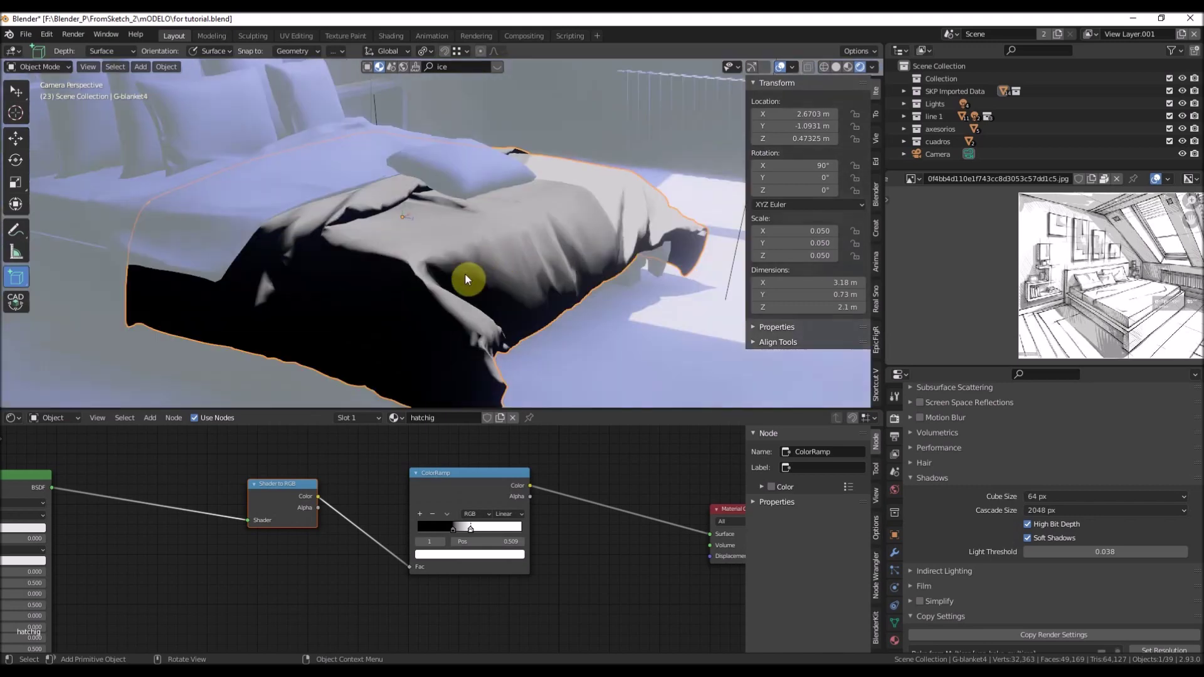
# Examine the light and dark areas on the blanket's folds from close up and from a distance
pyautogui.click(462, 276)
pyautogui.click(446, 313)
pyautogui.rightClick(447, 313)
pyautogui.click(447, 314)
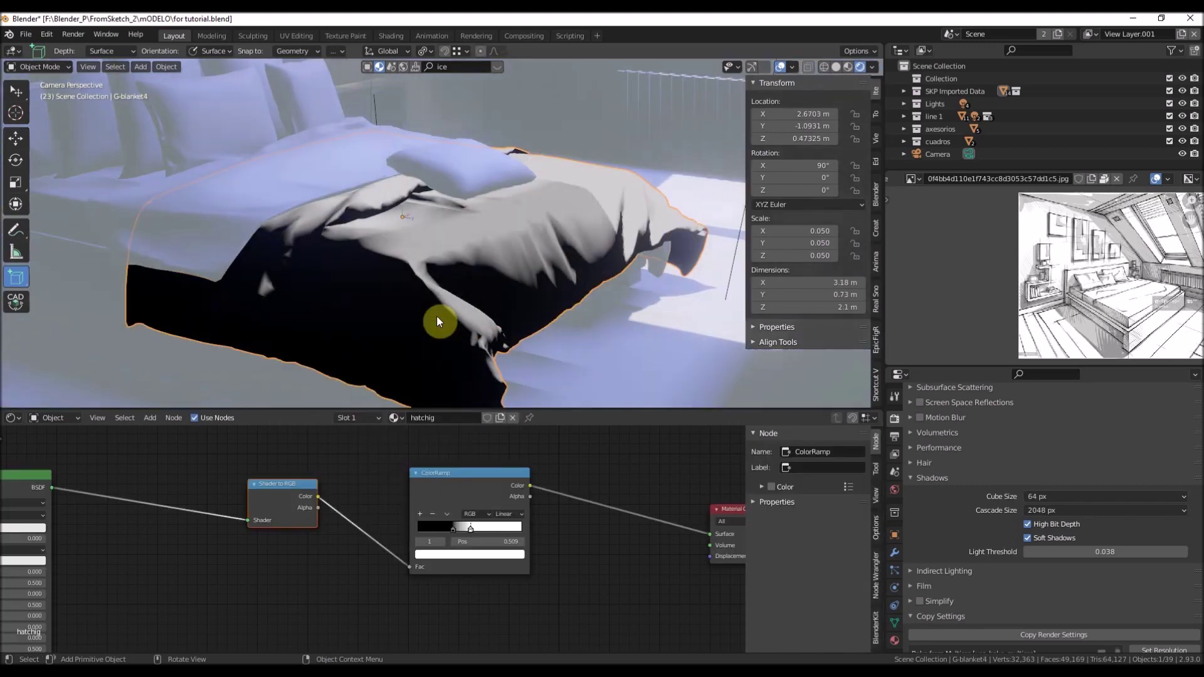
pyautogui.scroll(5, 436, 316)
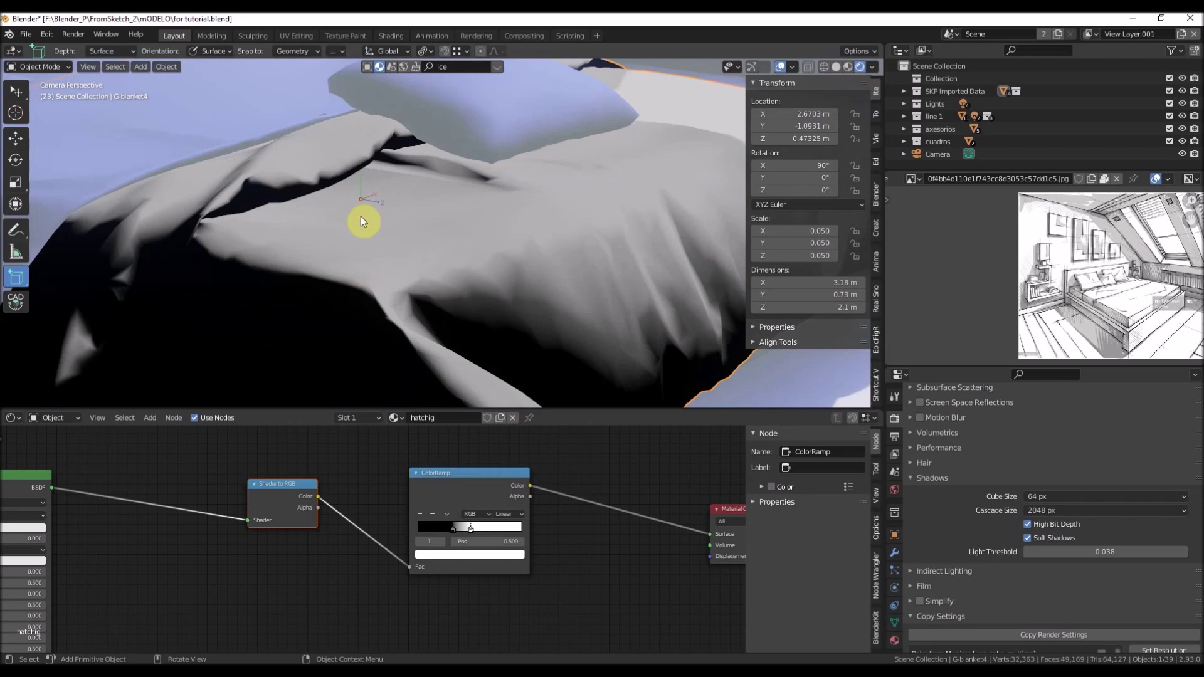
pyautogui.moveTo(407, 247); pyautogui.dragTo(495, 155, button='middle')
pyautogui.moveTo(507, 285); pyautogui.dragTo(524, 246, button='middle')
pyautogui.scroll(-5, 417, 261)
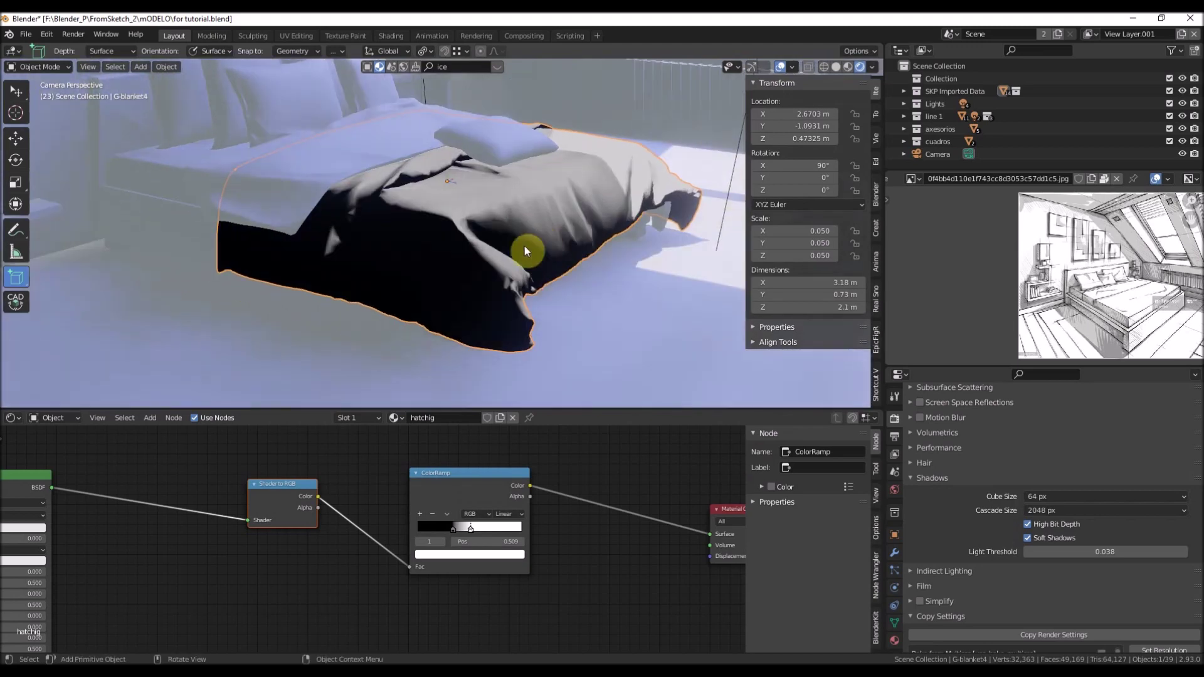
pyautogui.scroll(4, 467, 248)
pyautogui.scroll(3, 482, 240)
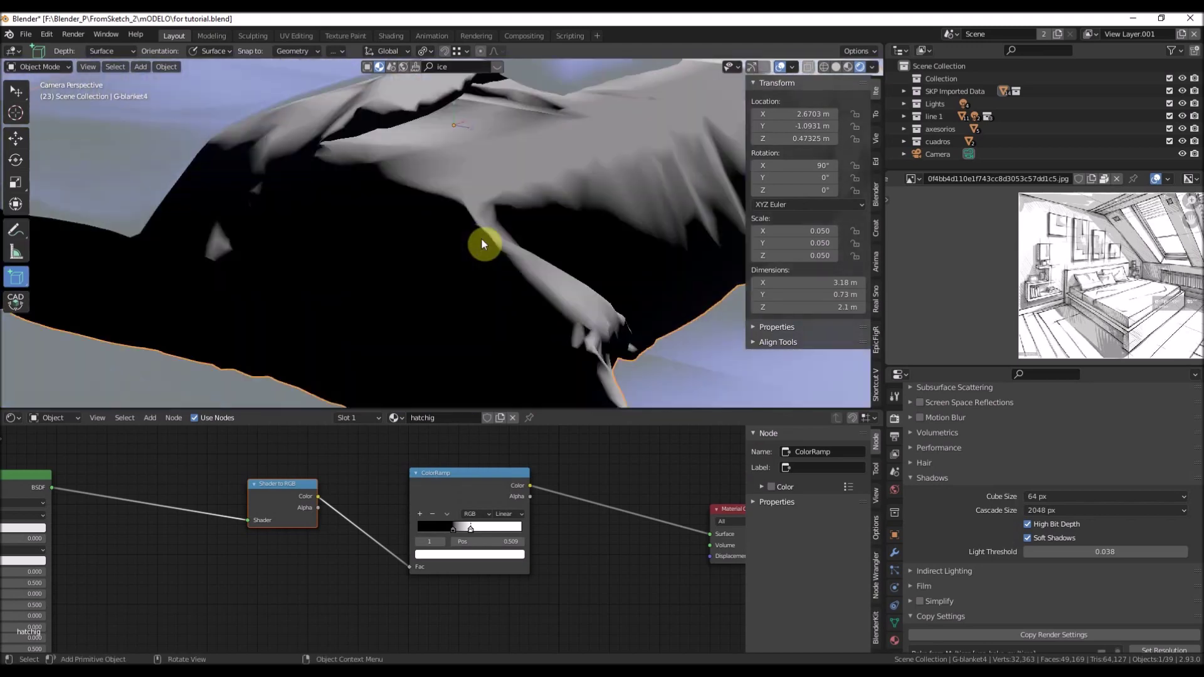
# Set the ColorRamp's white stop to position 1.000 for a softer gradient on the blanket
pyautogui.moveTo(453, 528)
pyautogui.mouseDown()
pyautogui.moveTo(439, 532)
pyautogui.moveTo(519, 537)
pyautogui.mouseUp()
pyautogui.scroll(-5, 497, 318)
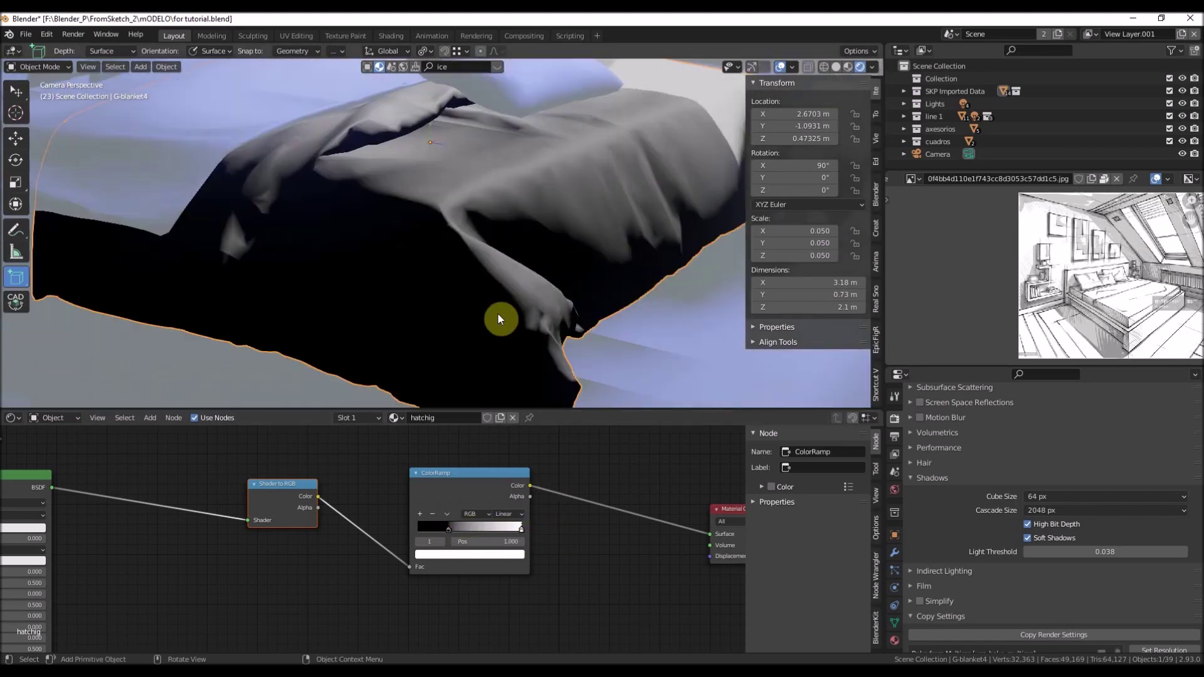
pyautogui.scroll(4, 516, 207)
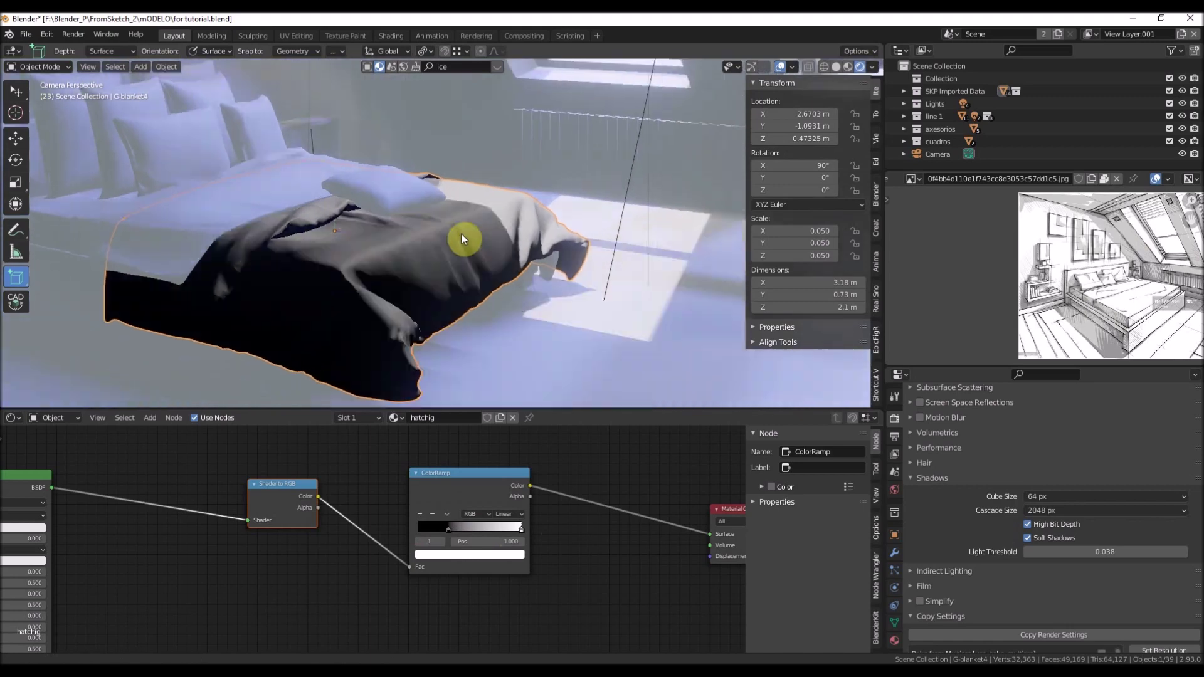
pyautogui.scroll(5, 508, 217)
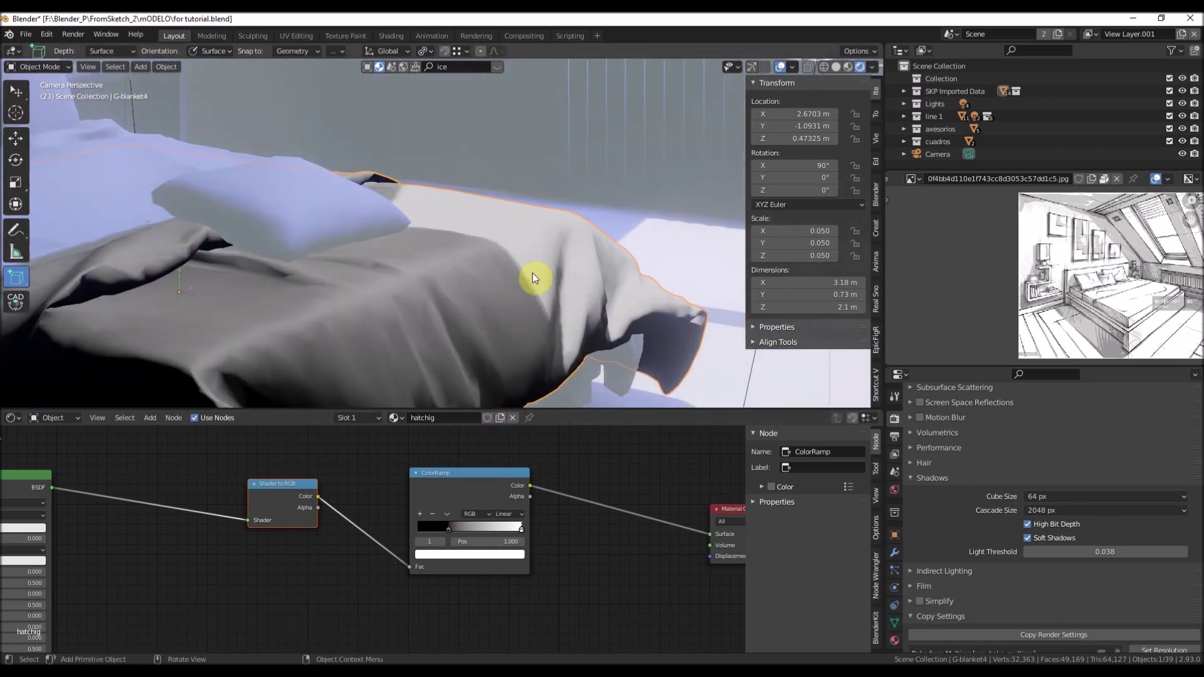
# Try the ColorRamp's black stop at positions 0.205 and 0.518 to compare the blanket's dark areas
pyautogui.moveTo(451, 528)
pyautogui.mouseDown()
pyautogui.moveTo(424, 529)
pyautogui.moveTo(439, 530)
pyautogui.mouseUp()
pyautogui.scroll(-3, 317, 348)
pyautogui.keyDown('shift'); pyautogui.moveTo(316, 353); pyautogui.dragTo(370, 299, button='middle'); pyautogui.keyUp('shift')
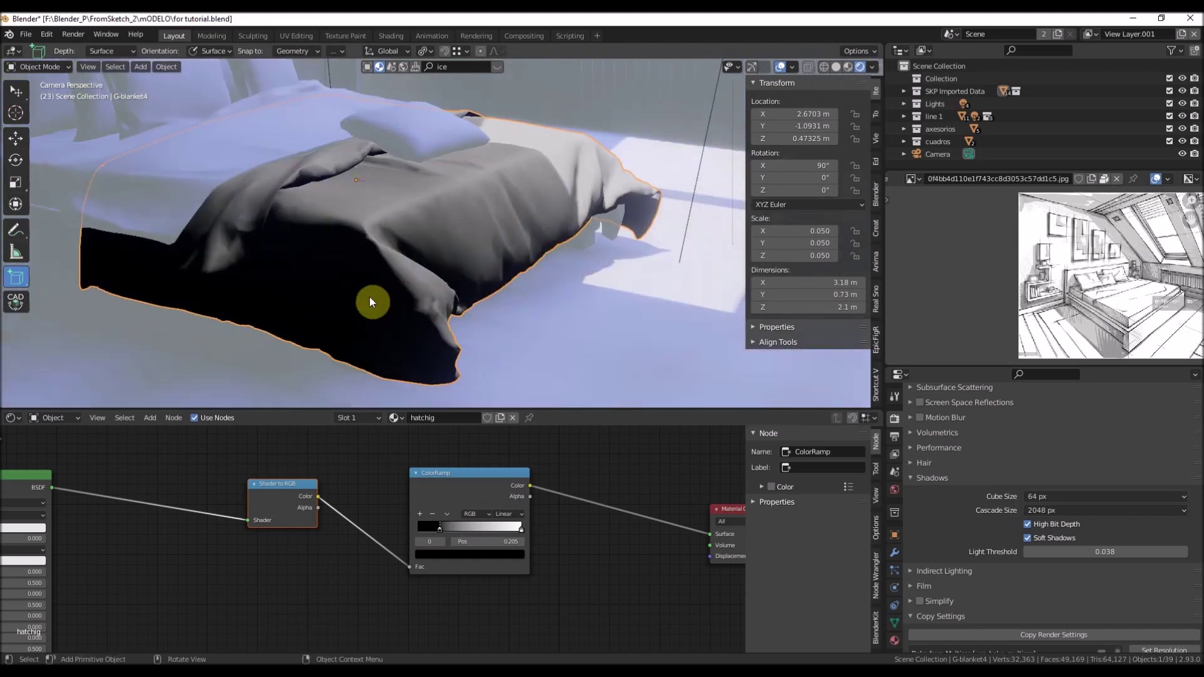
pyautogui.keyDown('shift'); pyautogui.moveTo(433, 247); pyautogui.dragTo(311, 333, button='middle'); pyautogui.keyUp('shift')
pyautogui.scroll(4, 412, 269)
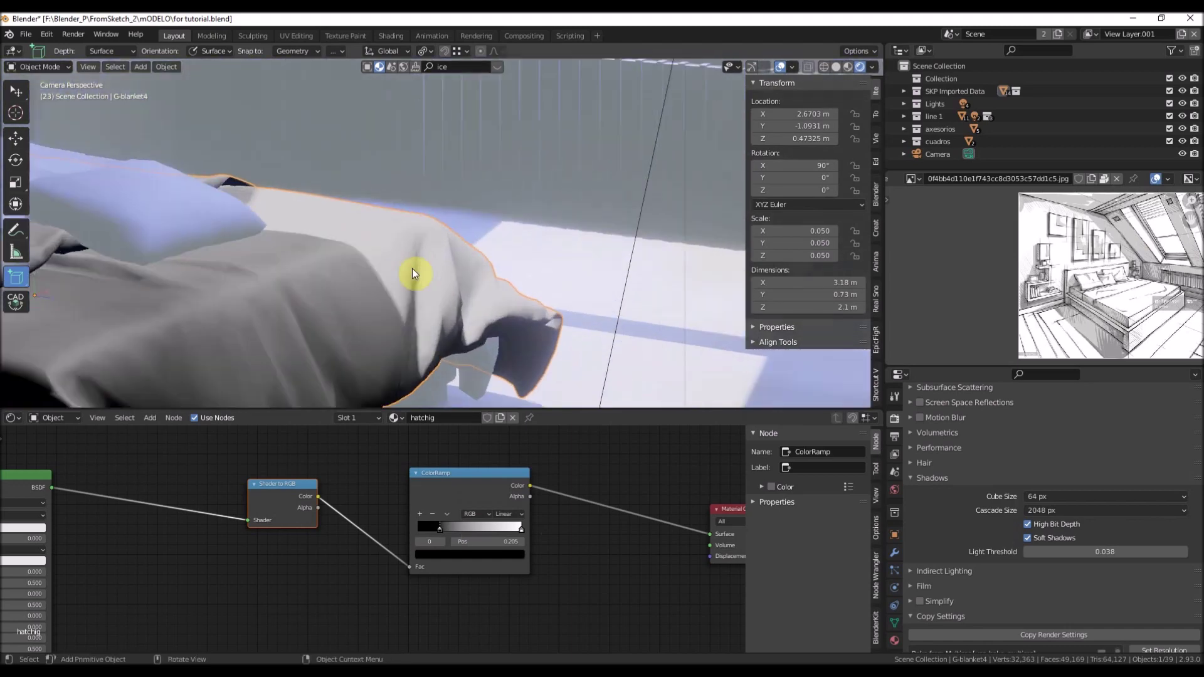
pyautogui.moveTo(440, 528); pyautogui.dragTo(476, 529)
pyautogui.scroll(-3, 394, 298)
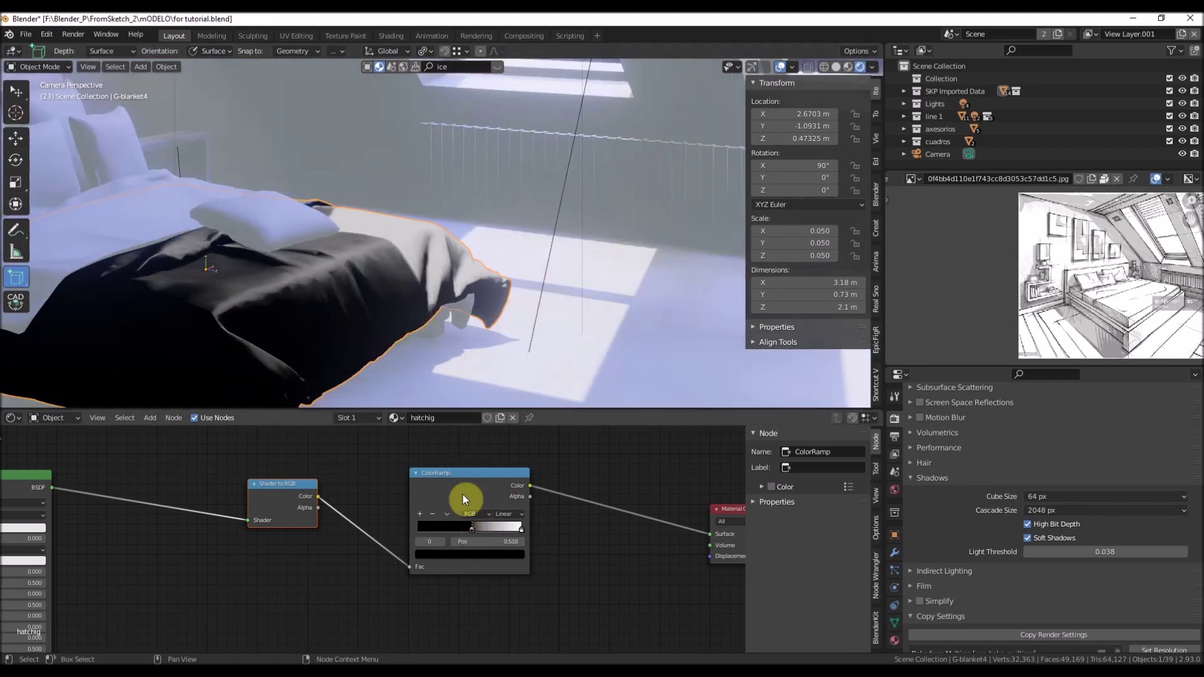
# Set the ColorRamp's black stop to position 0.173 and check the blanket's shading within the room
pyautogui.moveTo(472, 533); pyautogui.dragTo(437, 532)
pyautogui.scroll(-3, 426, 273)
pyautogui.moveTo(415, 251); pyautogui.dragTo(549, 234, button='middle')
pyautogui.scroll(2, 525, 227)
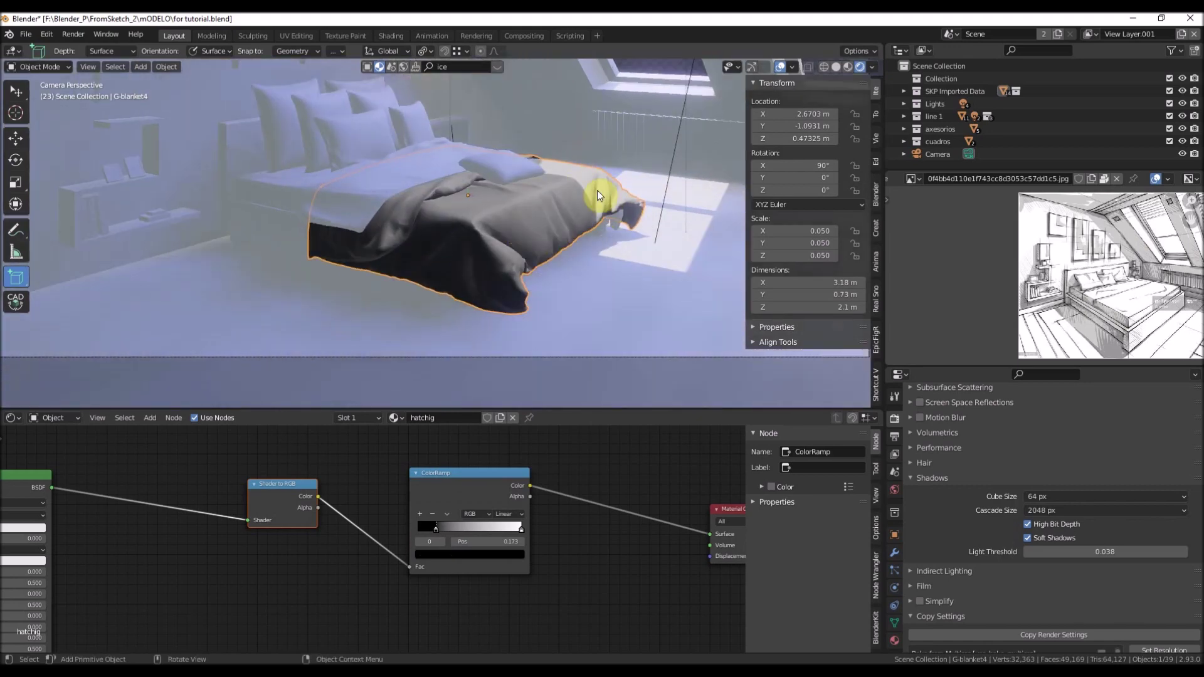
pyautogui.scroll(2, 546, 197)
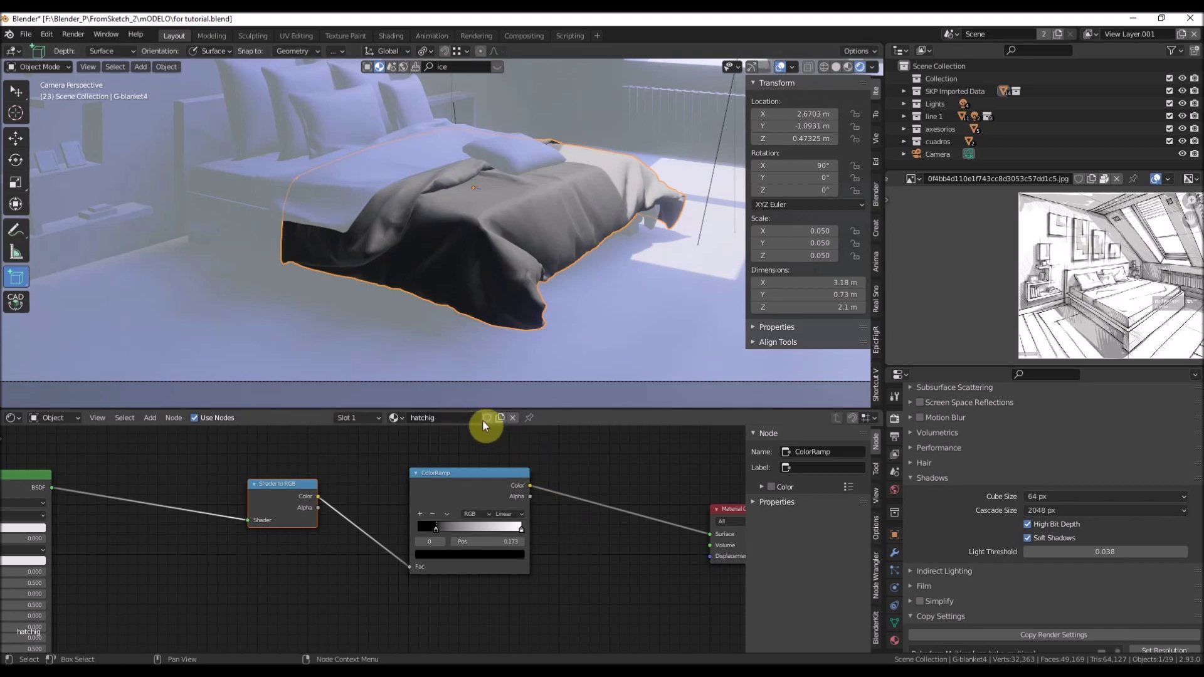
pyautogui.scroll(-5, 423, 518)
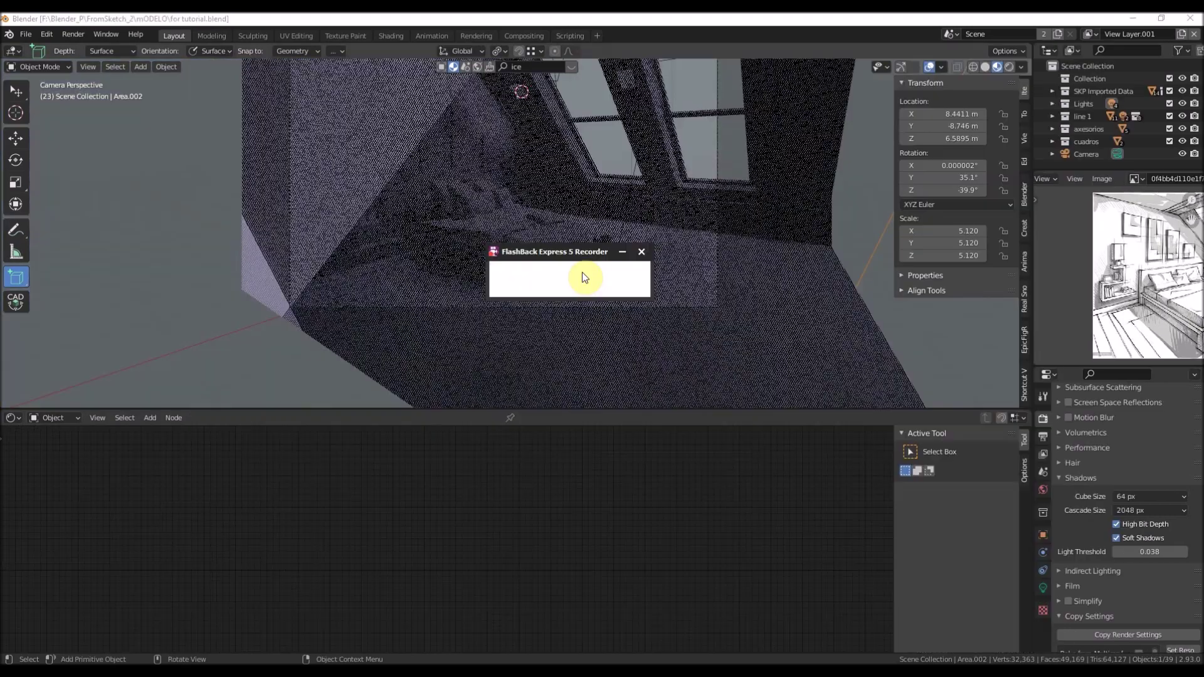
# Select the blanket in the scene with the hatching material applied
pyautogui.scroll(6, 547, 277)
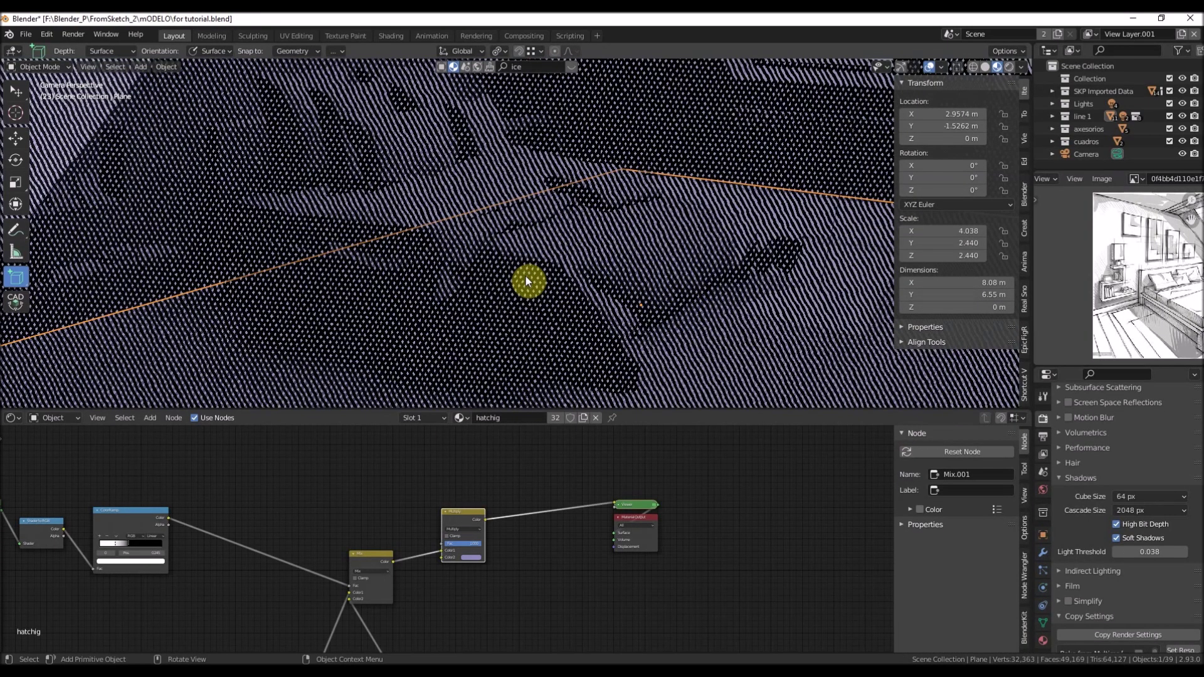
pyautogui.click(526, 276)
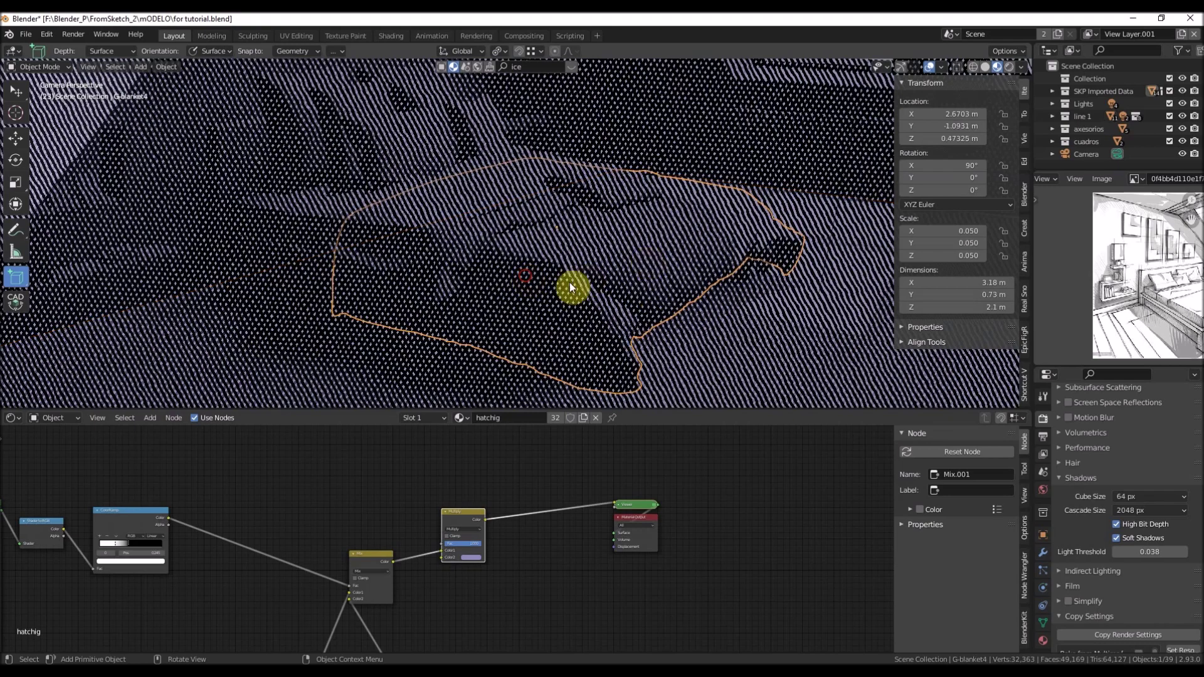
pyautogui.scroll(-4, 590, 320)
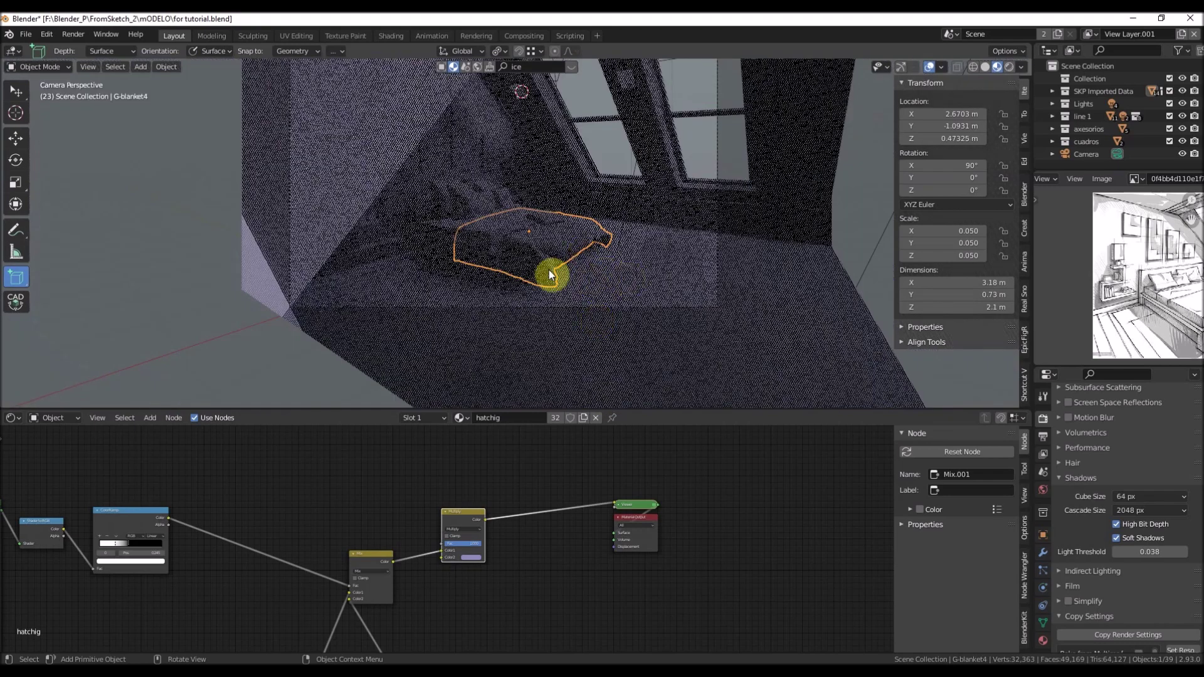
pyautogui.scroll(4, 578, 263)
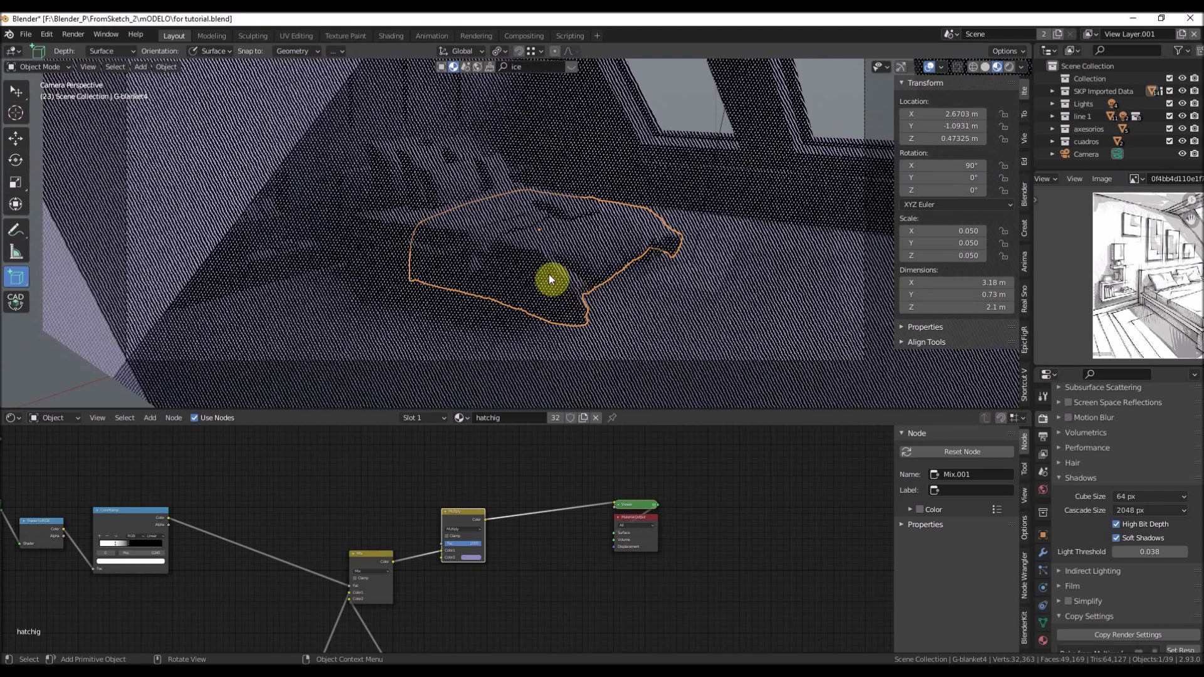
# Isolate the blanket to inspect its hatching, and return to the full scene for a close look at the lines
pyautogui.press('KP_Divide')
pyautogui.moveTo(558, 234); pyautogui.dragTo(544, 267, button='middle')
pyautogui.scroll(4, 544, 268)
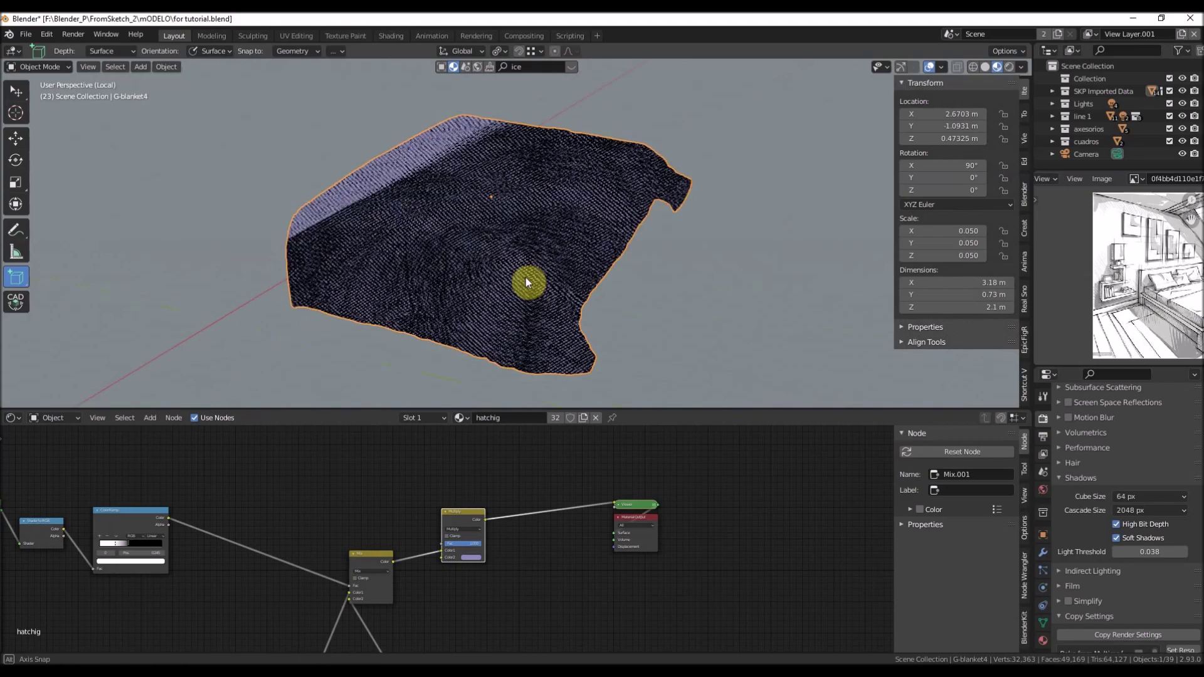
pyautogui.press('KP_Divide')
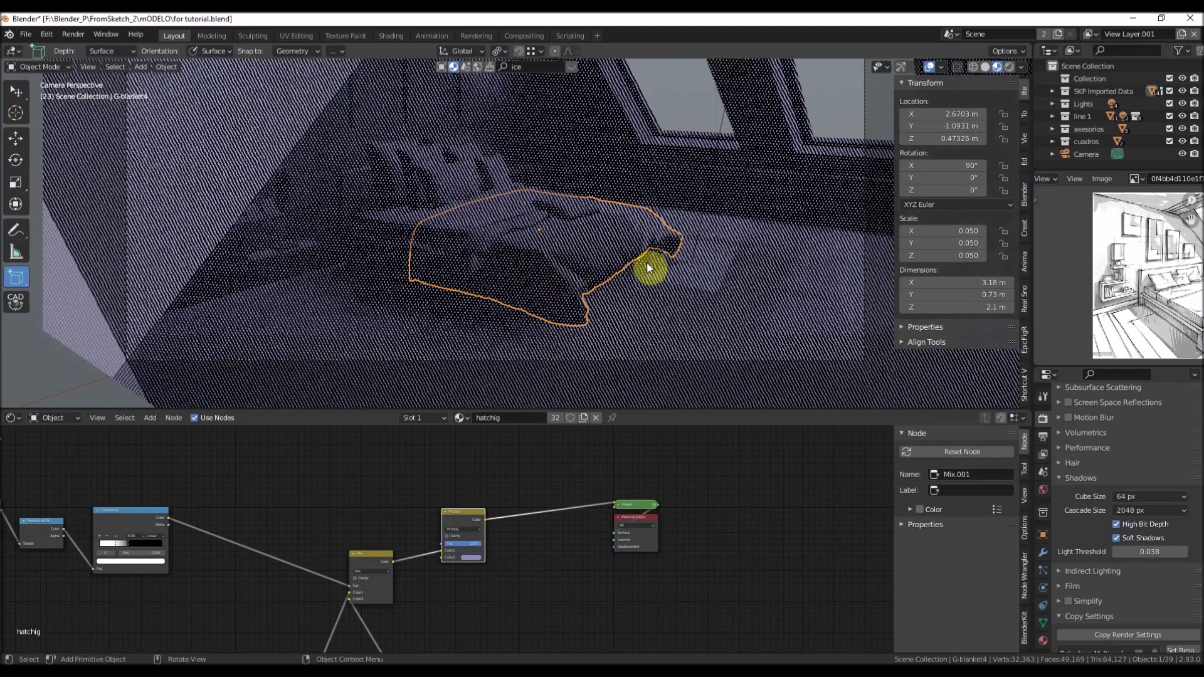
pyautogui.scroll(6, 579, 298)
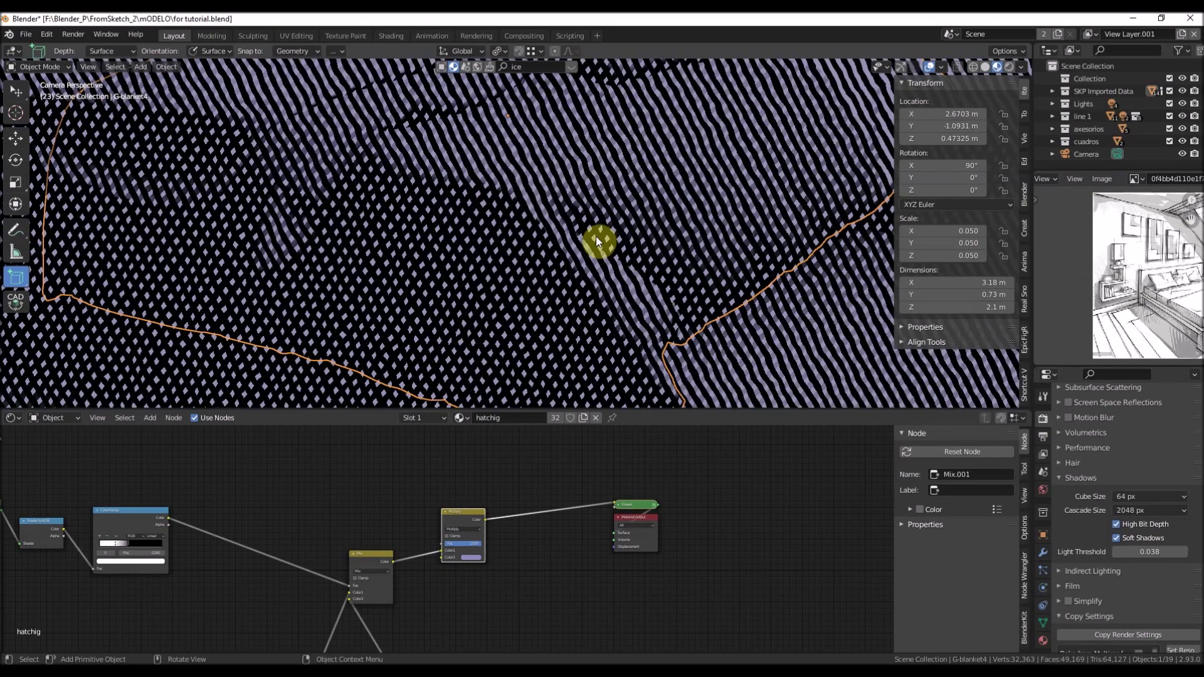
# Review the hatching material's node network around the Texture Coordinate, Mapping and node group nodes
pyautogui.scroll(-8, 415, 505)
pyautogui.moveTo(479, 517); pyautogui.dragTo(652, 418, button='middle')
pyautogui.scroll(7, 483, 480)
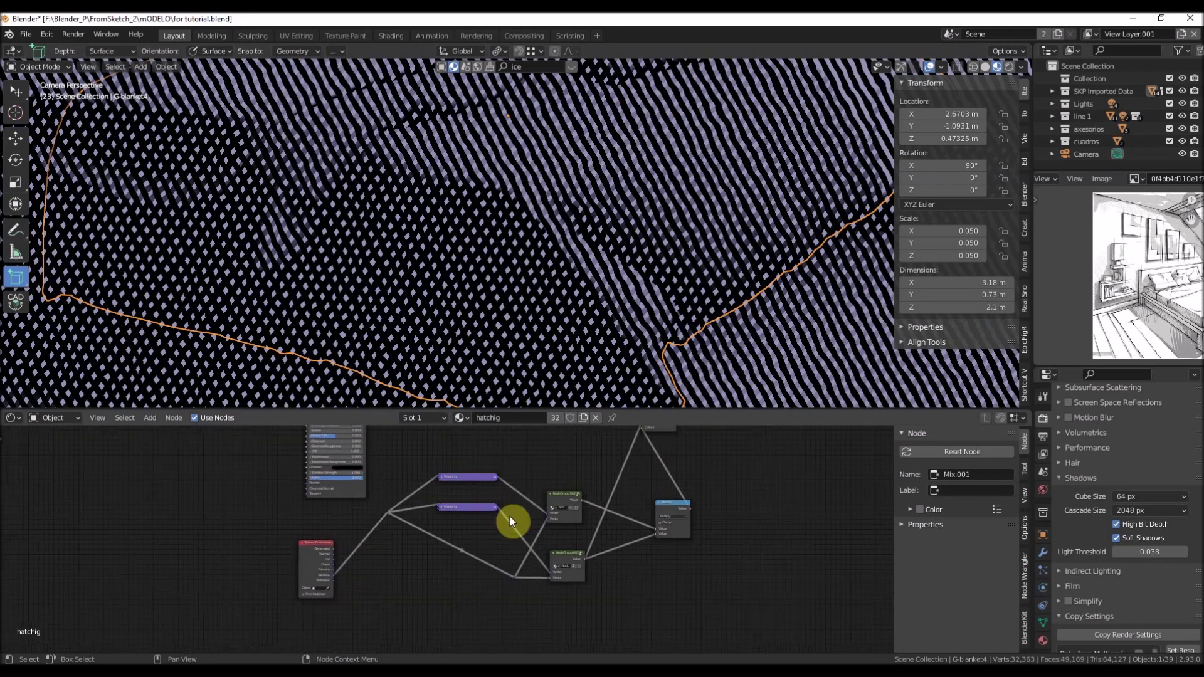
pyautogui.scroll(4, 433, 537)
pyautogui.moveTo(471, 491); pyautogui.dragTo(567, 518, button='middle')
pyautogui.moveTo(357, 595); pyautogui.dragTo(383, 559)
pyautogui.moveTo(415, 523); pyautogui.dragTo(324, 647, button='middle')
pyautogui.moveTo(486, 474); pyautogui.dragTo(448, 375, button='middle')
pyautogui.click(420, 516)
pyautogui.click(419, 515)
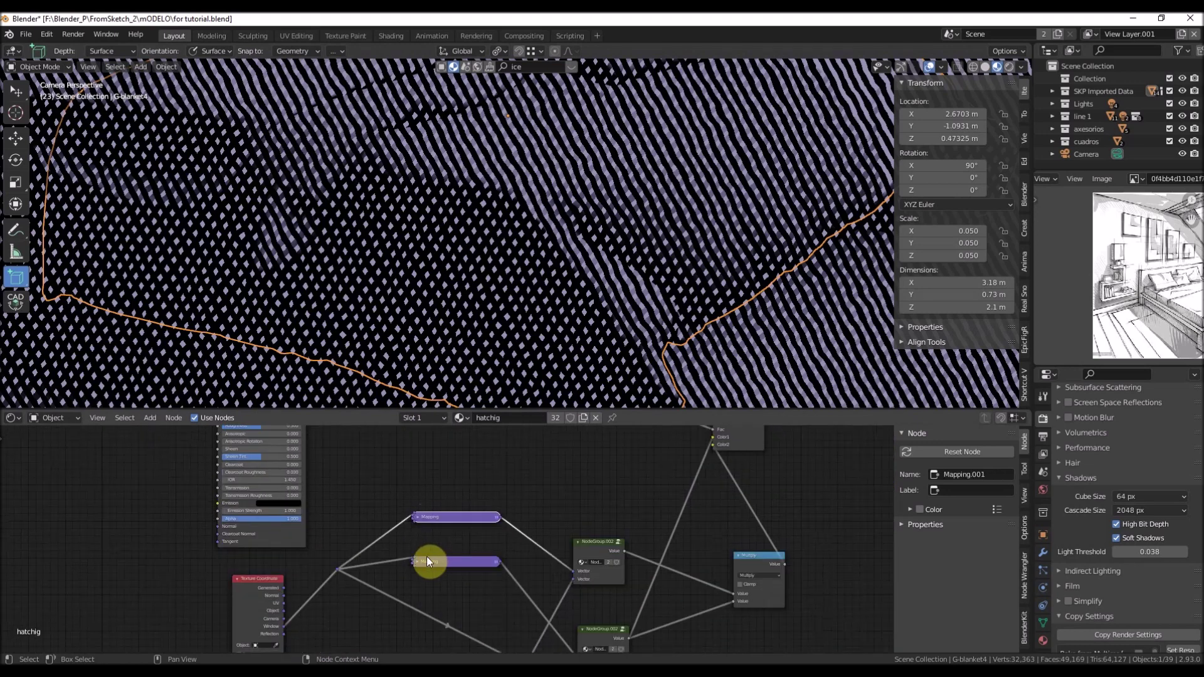
# Expand the lower Mapping node, adjust its Z rotation to change the hatch line angle, and collapse it again
pyautogui.click(419, 564)
pyautogui.moveTo(417, 563); pyautogui.dragTo(414, 479, button='middle')
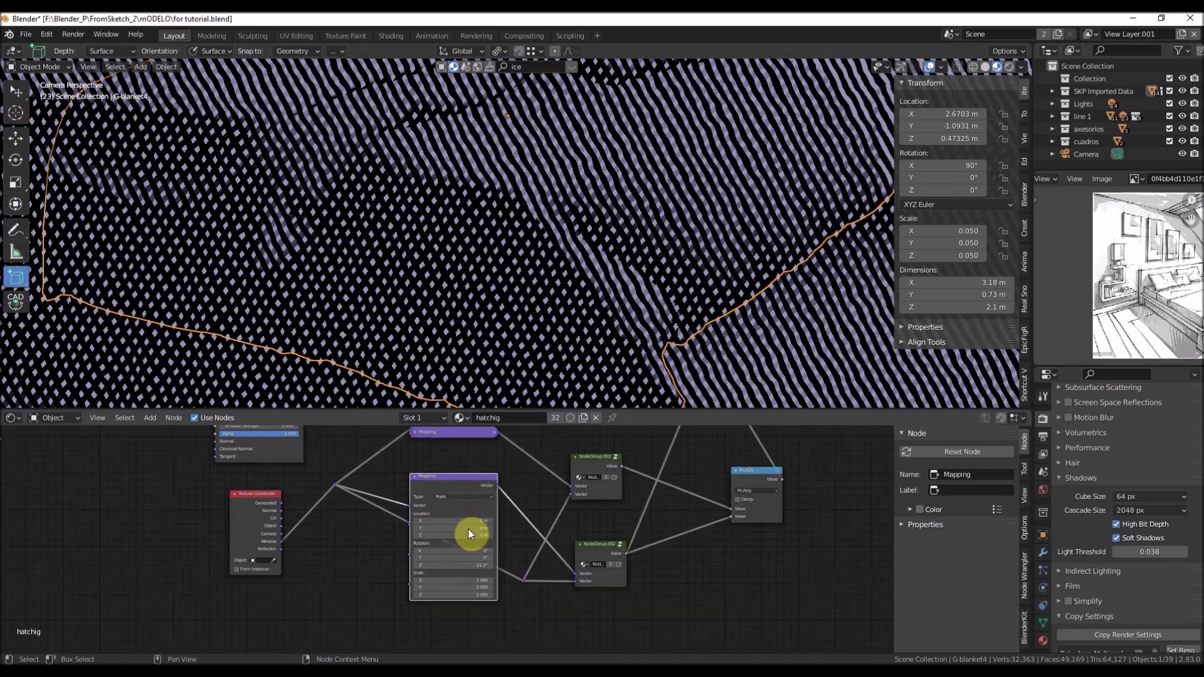
pyautogui.moveTo(466, 567); pyautogui.dragTo(457, 567)
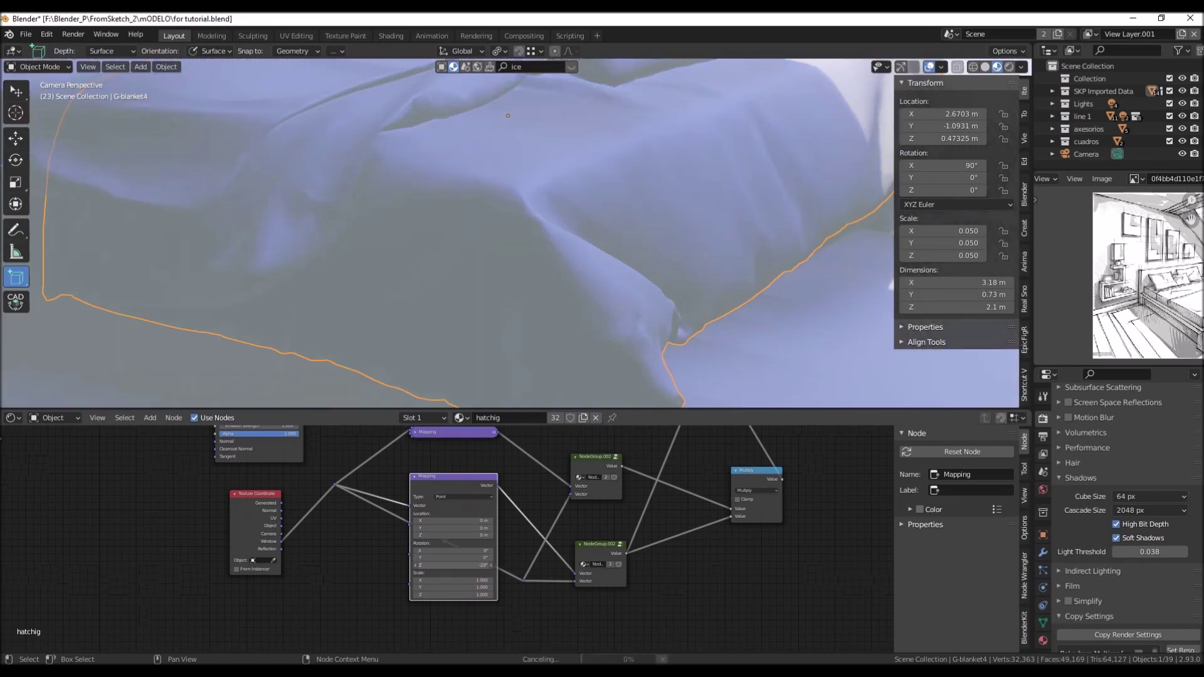
pyautogui.moveTo(457, 567)
pyautogui.mouseDown()
pyautogui.moveTo(411, 567)
pyautogui.moveTo(640, 568)
pyautogui.moveTo(401, 573)
pyautogui.mouseUp()
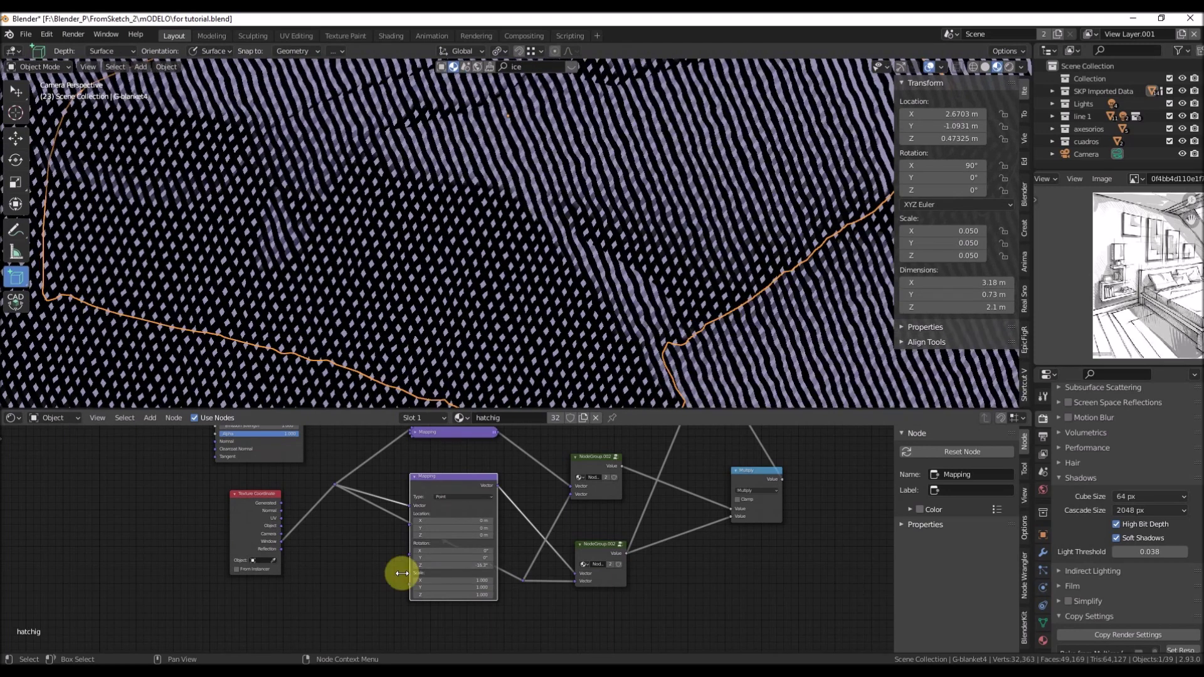
pyautogui.click(416, 477)
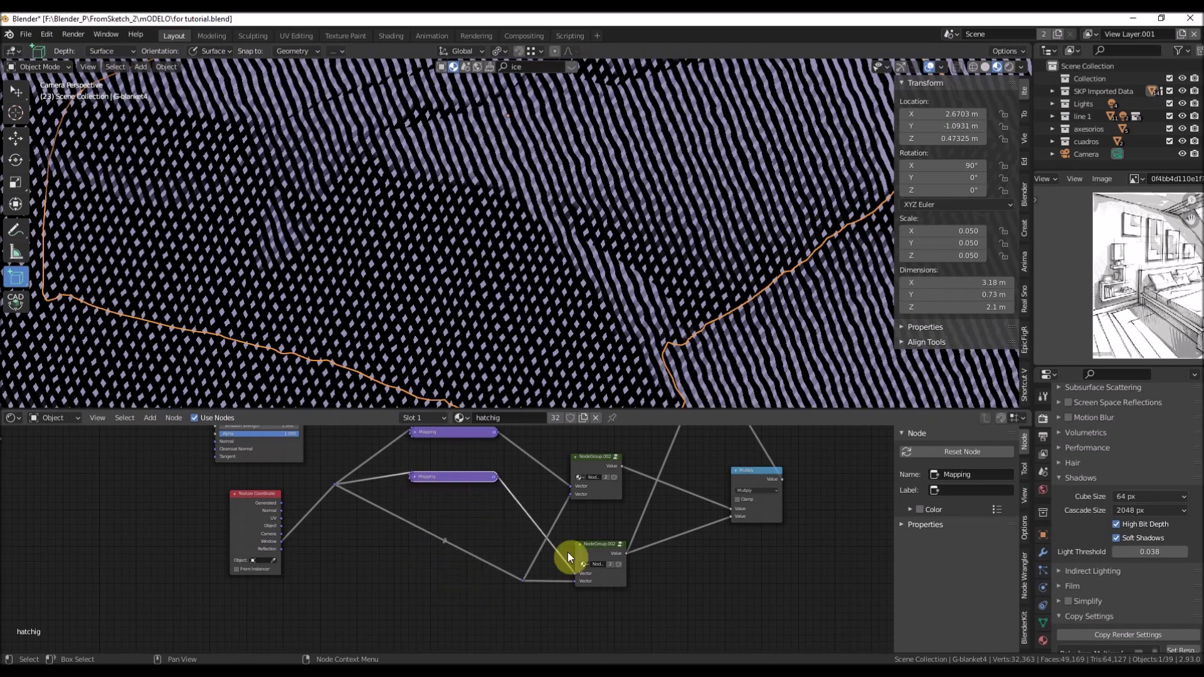
# Open NodeGroup.002, fed by the lower Mapping node, and examine the nodes inside it
pyautogui.click(619, 545)
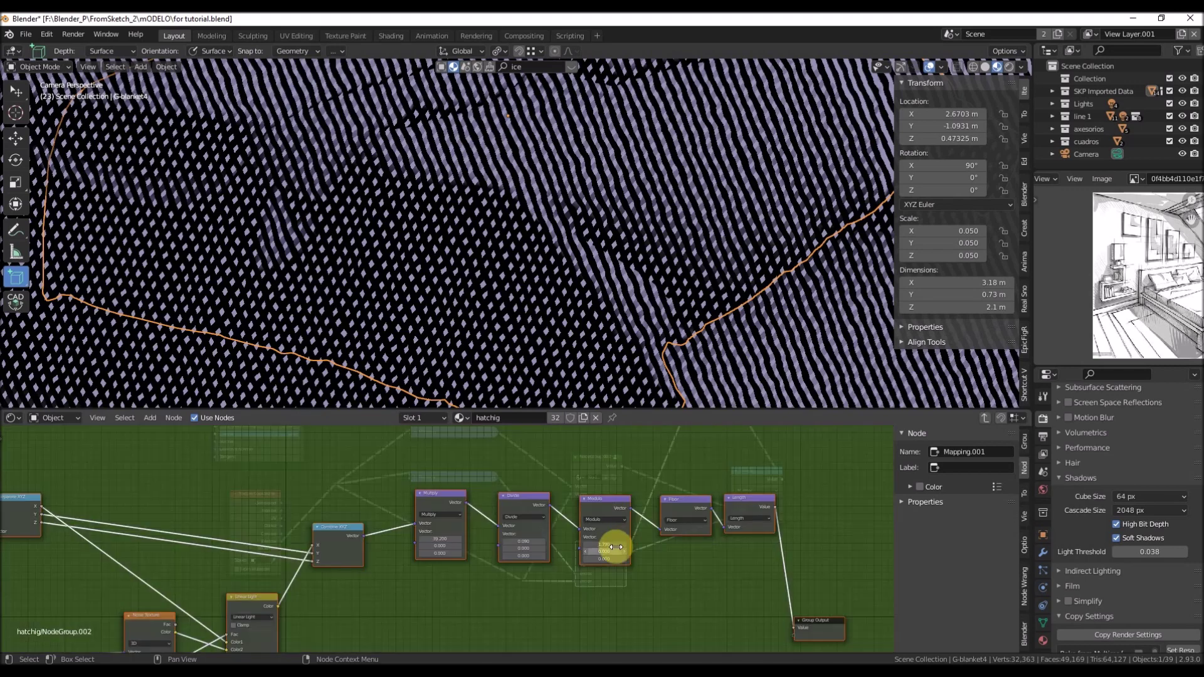
pyautogui.moveTo(337, 564); pyautogui.dragTo(503, 474, button='middle')
pyautogui.scroll(2, 276, 503)
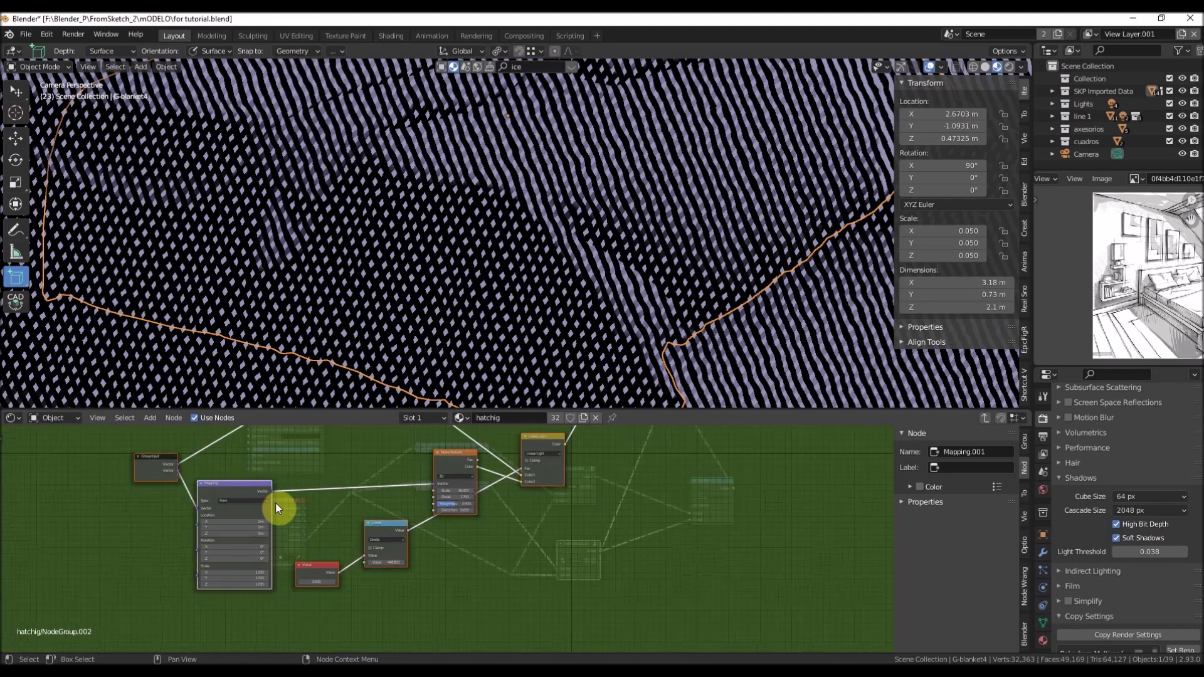
# Leave NodeGroup.002 and review how the Texture Coordinate and Mapping nodes feed its two vector inputs
pyautogui.click(991, 419)
pyautogui.scroll(5, 214, 557)
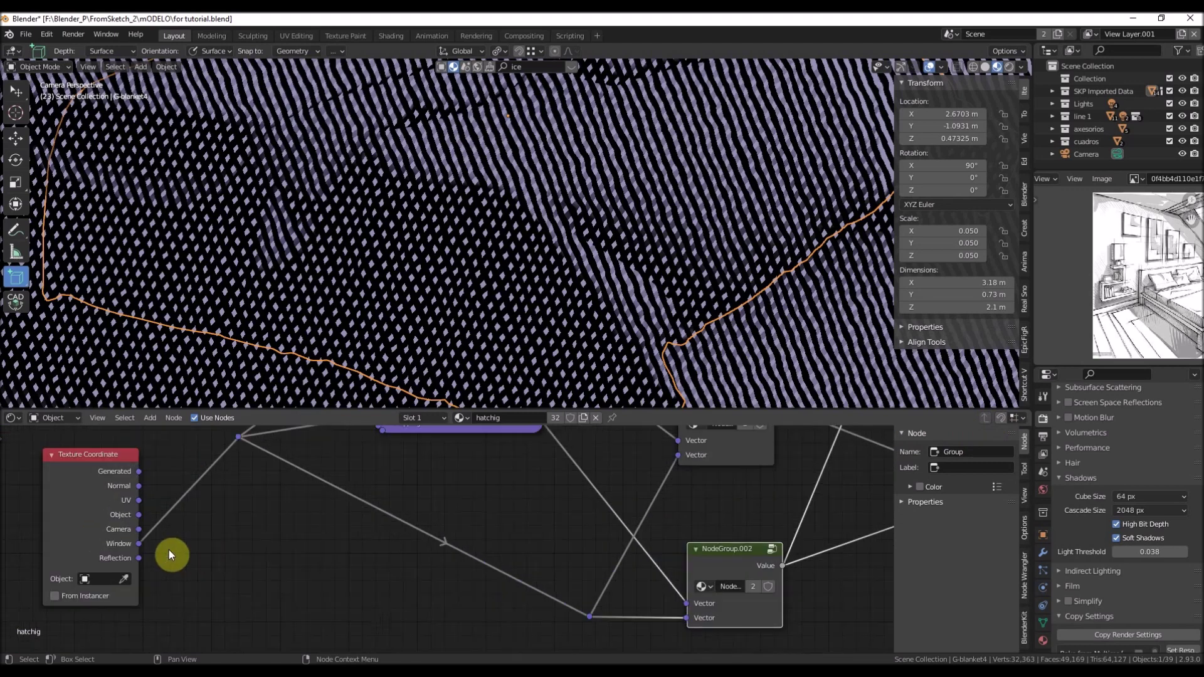
pyautogui.moveTo(122, 556); pyautogui.dragTo(238, 570, button='middle')
pyautogui.moveTo(390, 559); pyautogui.dragTo(197, 620, button='middle')
pyautogui.scroll(-5, 281, 556)
pyautogui.scroll(-1, 282, 551)
pyautogui.moveTo(434, 580); pyautogui.dragTo(324, 528, button='middle')
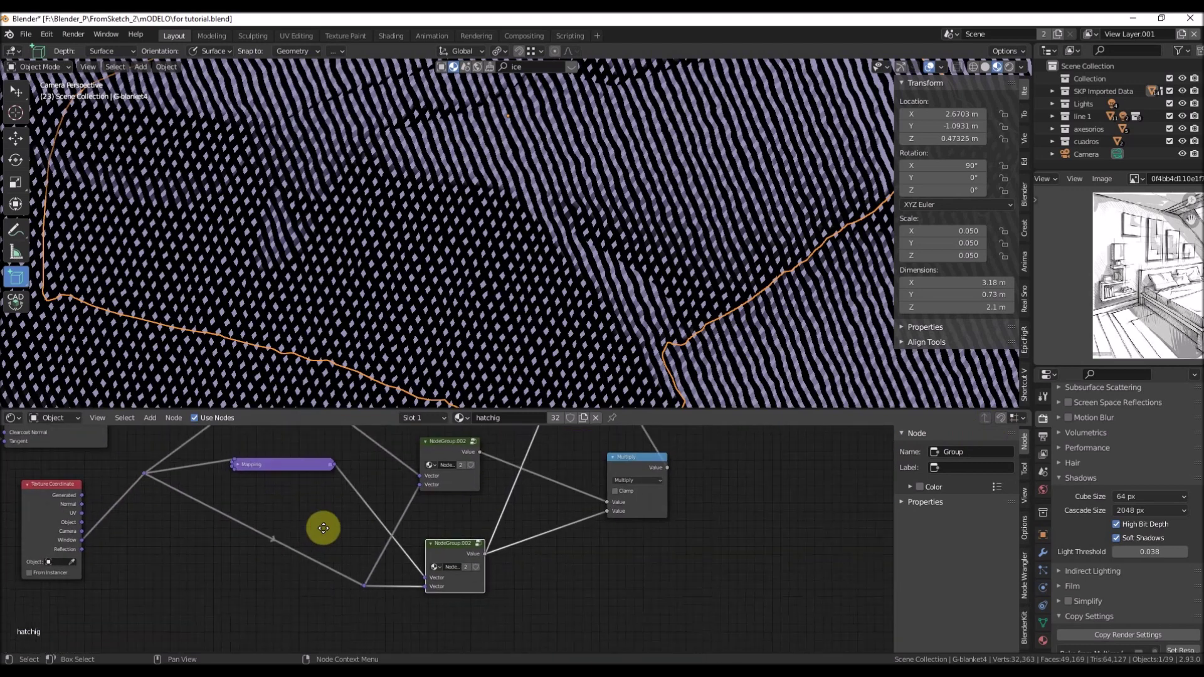
# Reopen the lower NodeGroup.002 and review its chain from Group Input through Mapping and Noise Texture to Combine XYZ
pyautogui.click(480, 544)
pyautogui.scroll(-4, 533, 547)
pyautogui.scroll(4, 501, 554)
pyautogui.moveTo(450, 535); pyautogui.dragTo(686, 571, button='middle')
pyautogui.moveTo(353, 504); pyautogui.dragTo(367, 482)
pyautogui.click(417, 483)
pyautogui.moveTo(423, 486); pyautogui.dragTo(258, 505, button='middle')
pyautogui.scroll(-1, 571, 525)
pyautogui.moveTo(571, 524); pyautogui.dragTo(352, 548, button='middle')
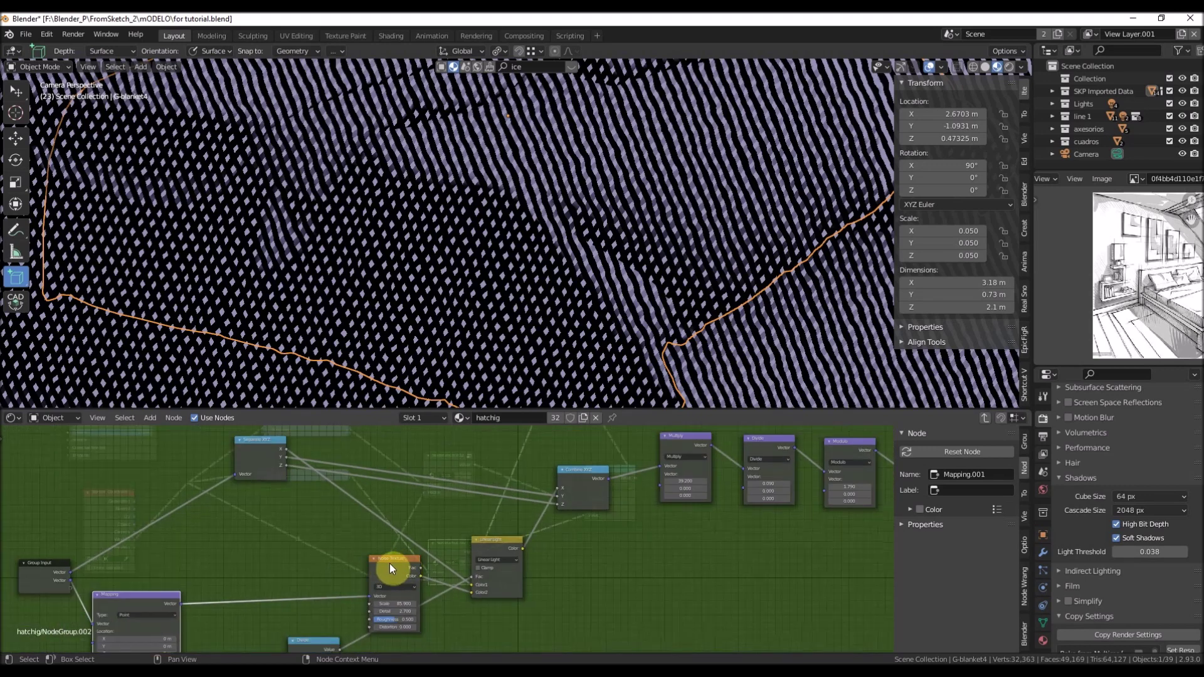
# Move the Separate XYZ node above the Noise Texture node and follow its links to Combine XYZ and the mix node
pyautogui.scroll(3, 264, 465)
pyautogui.moveTo(264, 469); pyautogui.dragTo(396, 503)
pyautogui.scroll(5, 416, 518)
pyautogui.moveTo(463, 519); pyautogui.dragTo(500, 484, button='middle')
pyautogui.scroll(-7, 454, 534)
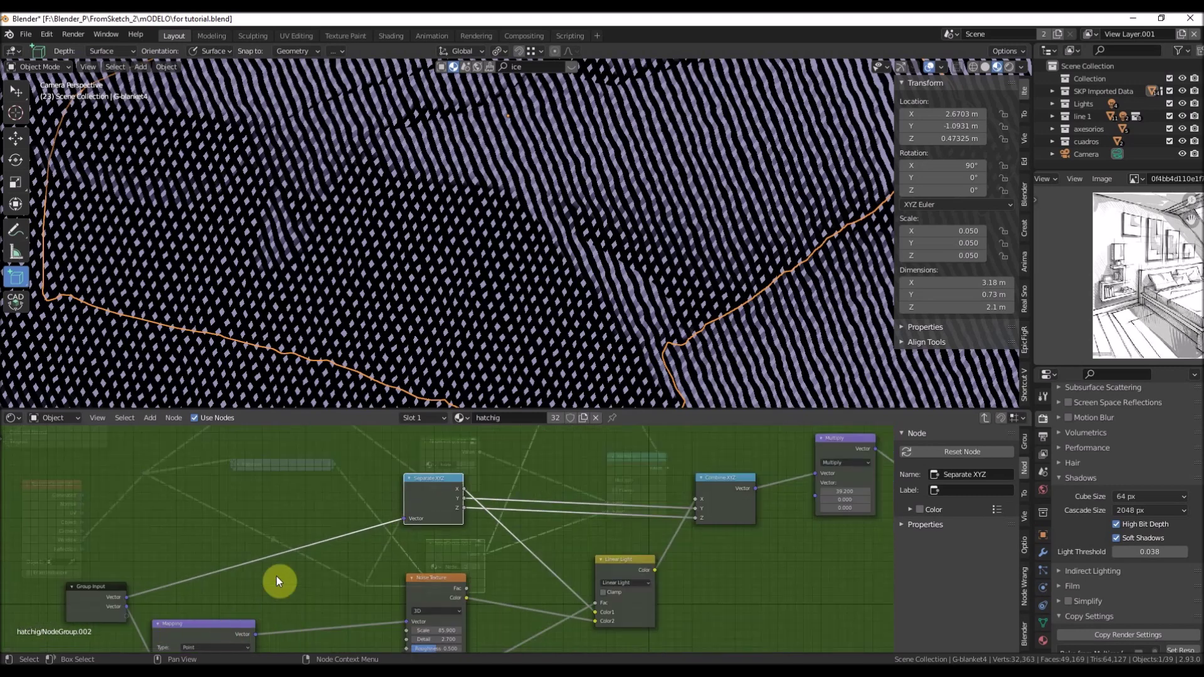
pyautogui.moveTo(277, 576); pyautogui.dragTo(277, 543, button='middle')
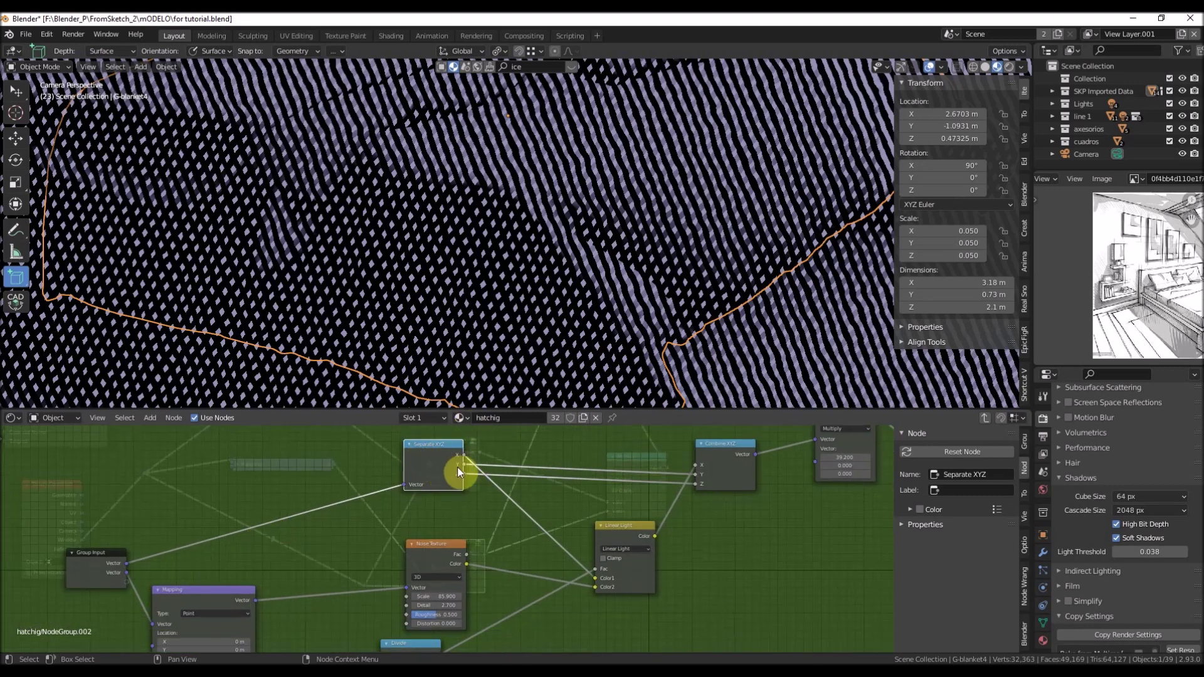
# Nudge the Linear Light mix node and the Noise Texture node slightly while tracing the links between them
pyautogui.moveTo(488, 526); pyautogui.dragTo(342, 508, button='middle')
pyautogui.moveTo(473, 516)
pyautogui.mouseDown()
pyautogui.moveTo(431, 510)
pyautogui.moveTo(443, 496)
pyautogui.moveTo(433, 502)
pyautogui.moveTo(462, 507)
pyautogui.mouseUp()
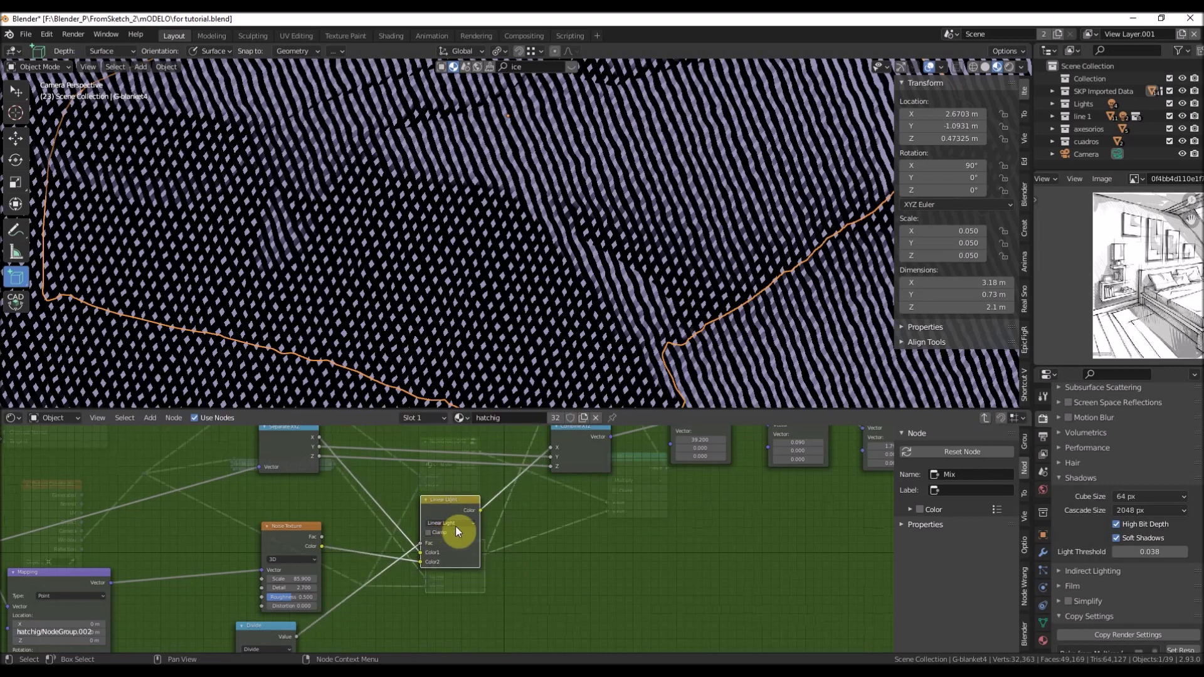
pyautogui.moveTo(281, 530)
pyautogui.mouseDown()
pyautogui.moveTo(263, 519)
pyautogui.moveTo(274, 517)
pyautogui.mouseUp()
pyautogui.moveTo(390, 558); pyautogui.dragTo(339, 510, button='middle')
pyautogui.moveTo(179, 503); pyautogui.dragTo(156, 507, button='middle')
pyautogui.moveTo(411, 478); pyautogui.dragTo(263, 522, button='middle')
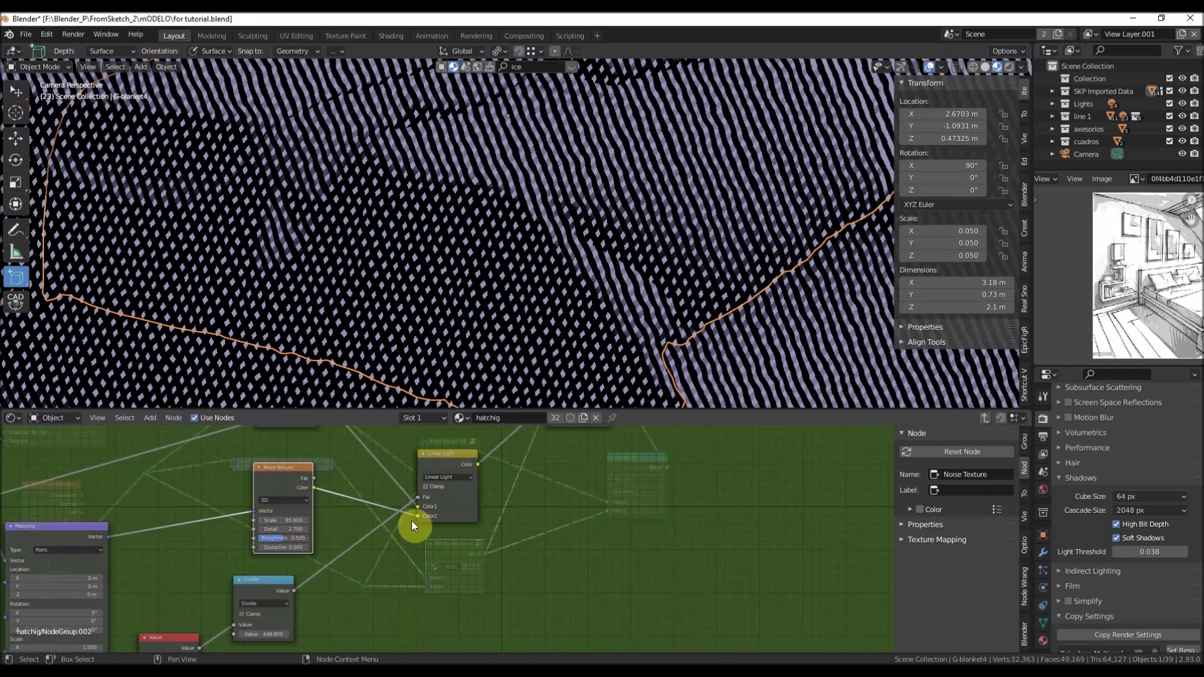
# Move the Divide math node below Linear Light and the Value node directly below Noise Texture
pyautogui.moveTo(412, 520); pyautogui.dragTo(484, 479, button='middle')
pyautogui.moveTo(339, 540); pyautogui.dragTo(449, 508)
pyautogui.moveTo(234, 614); pyautogui.dragTo(349, 563)
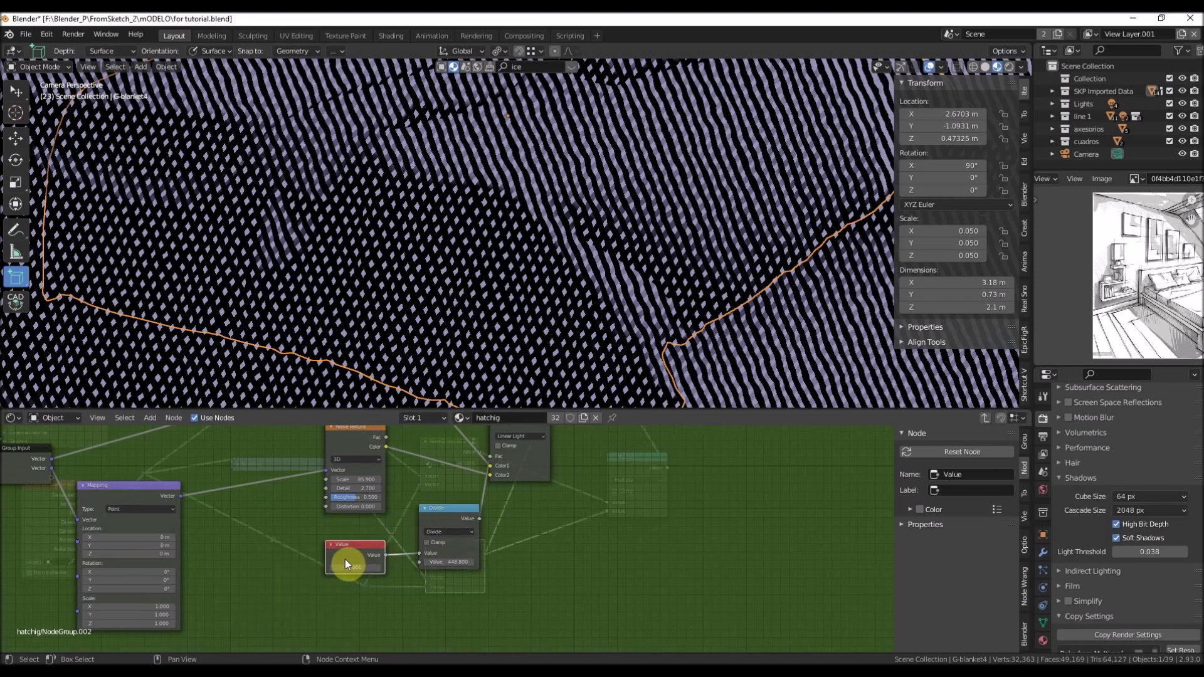
# Unlink Divide from the Linear Light Fac, check the line distortion with a Fac of 0.006, and reconnect Divide to Fac
pyautogui.scroll(3, 457, 565)
pyautogui.moveTo(451, 495); pyautogui.dragTo(359, 570, button='middle')
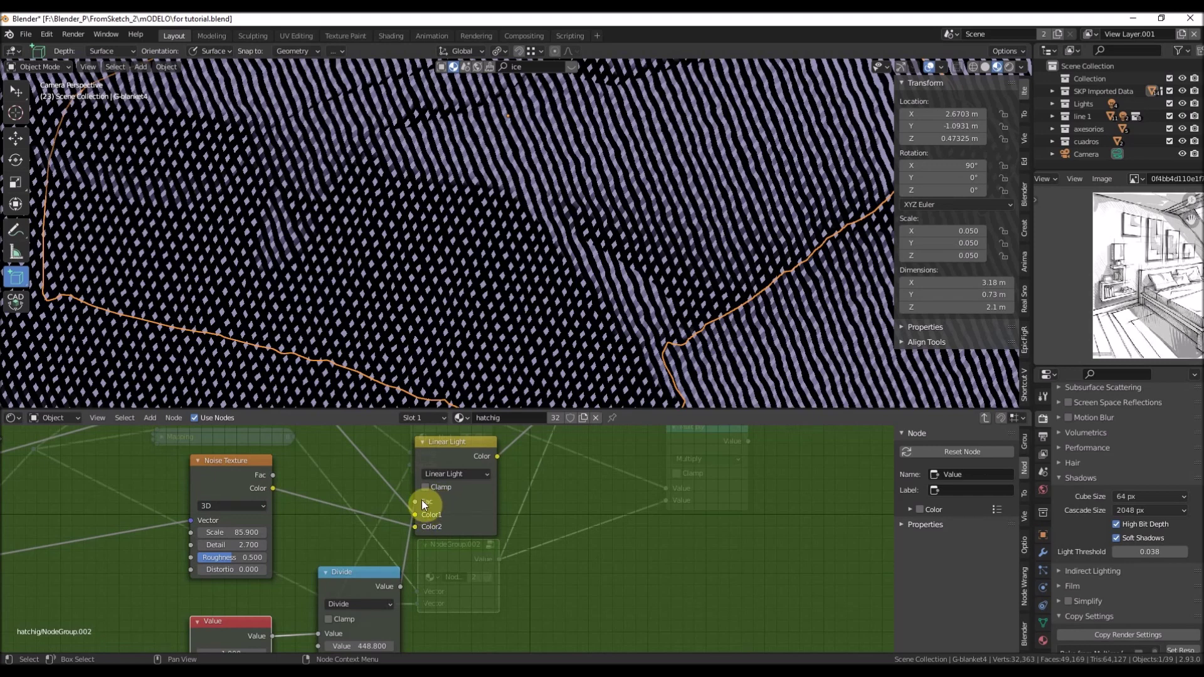
pyautogui.moveTo(416, 502); pyautogui.dragTo(432, 556)
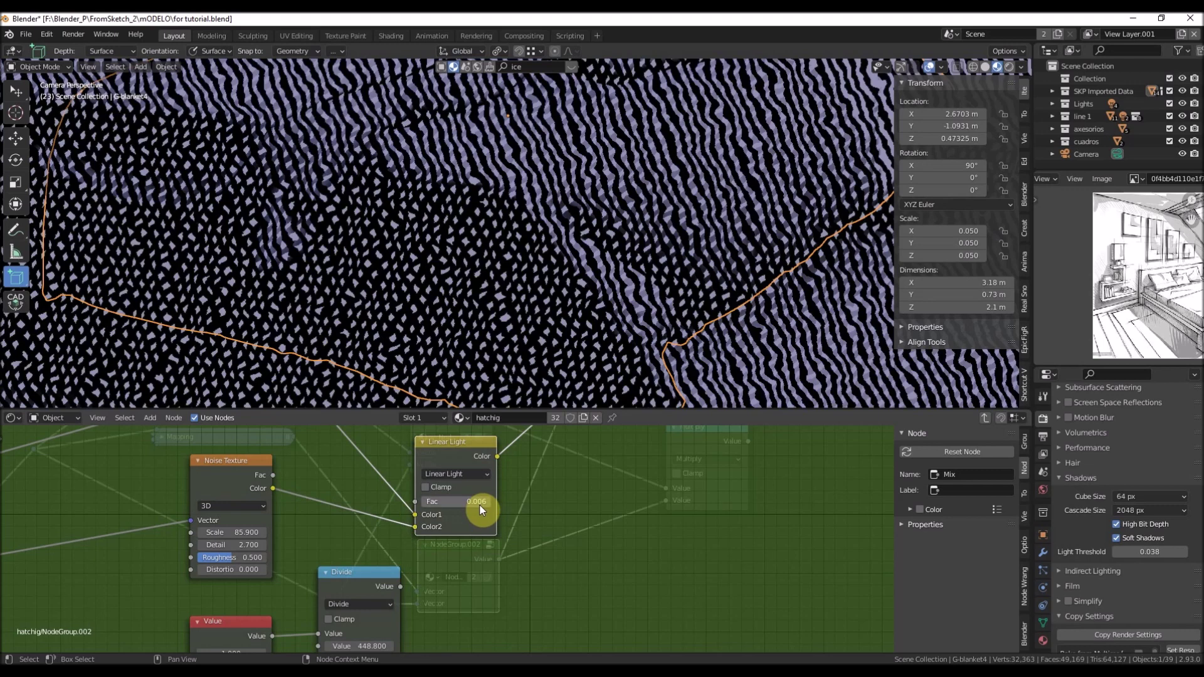
pyautogui.scroll(-5, 502, 290)
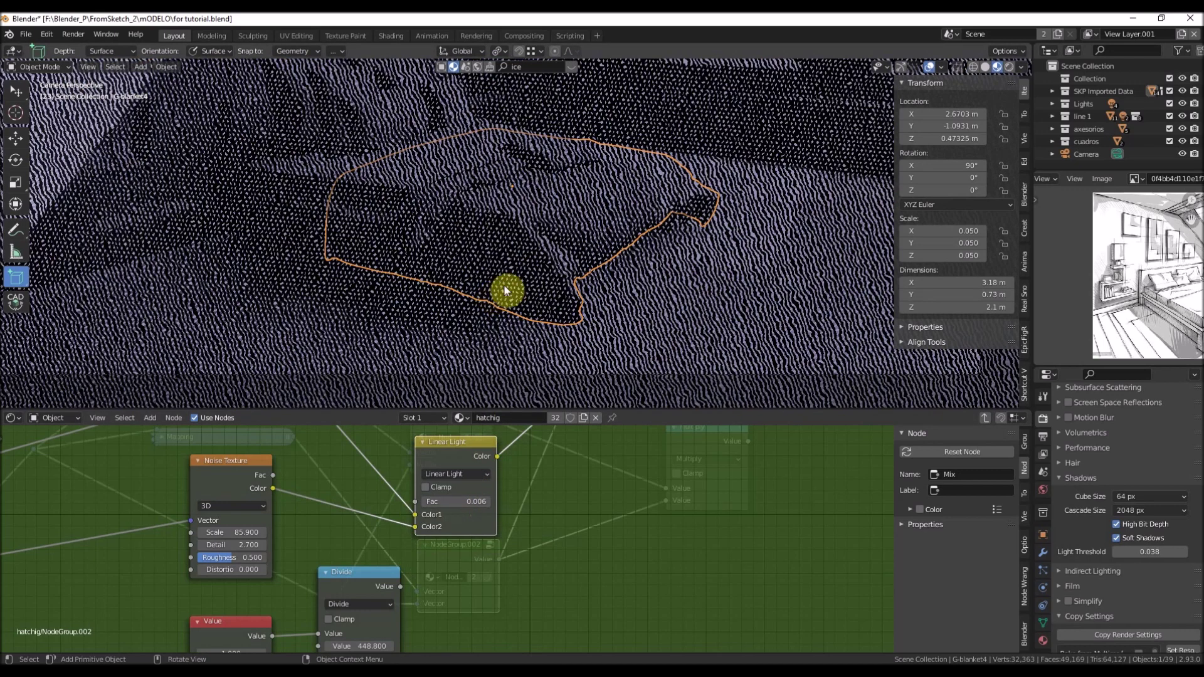
pyautogui.scroll(6, 505, 251)
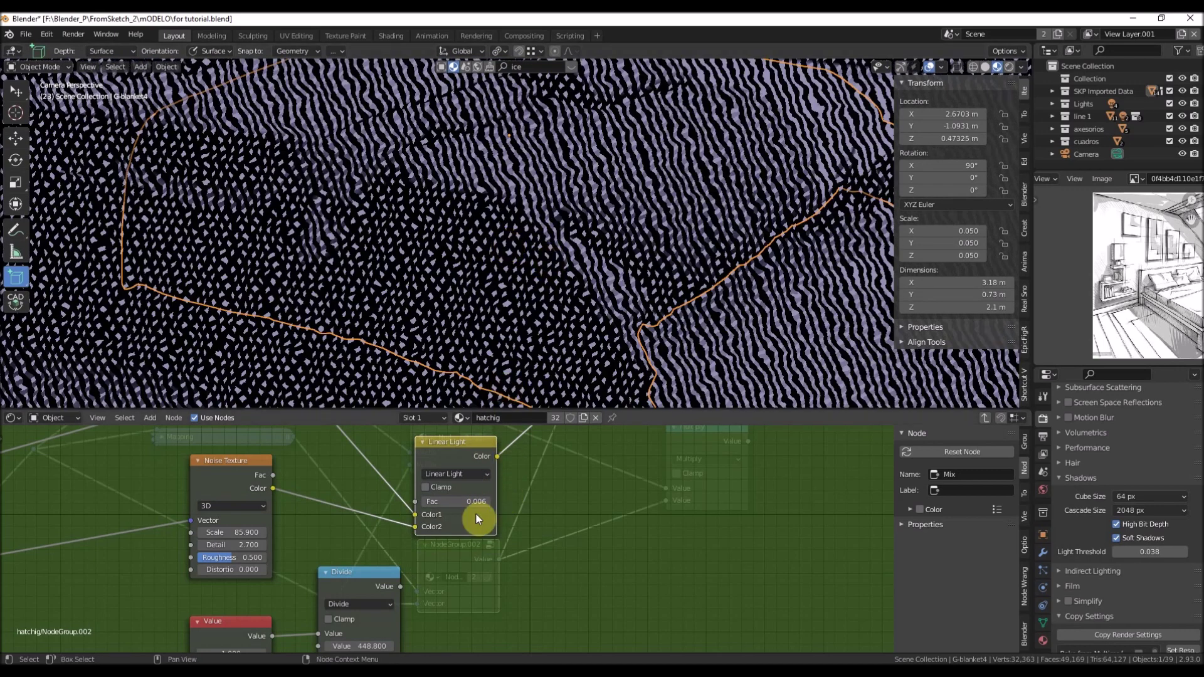
pyautogui.moveTo(400, 587); pyautogui.dragTo(417, 504)
# Set the divisor of the Divide math node to 207.5 to change the waviness of the hatch lines
pyautogui.moveTo(371, 648); pyautogui.dragTo(436, 544, button='middle')
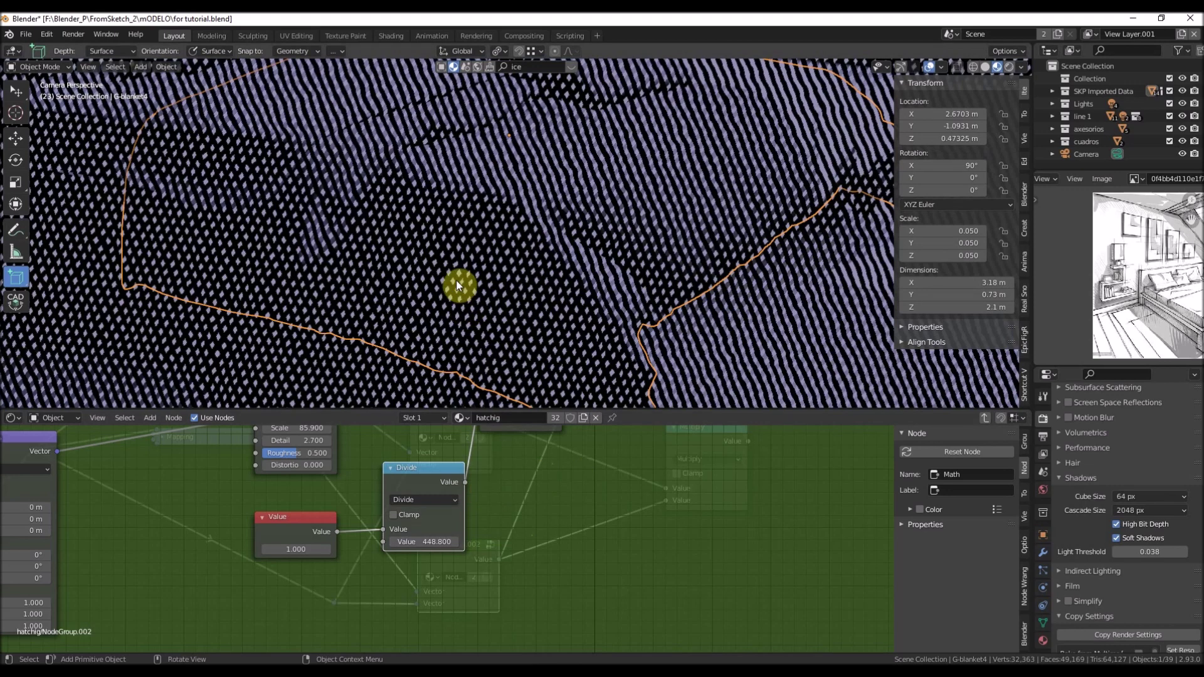
pyautogui.scroll(5, 457, 285)
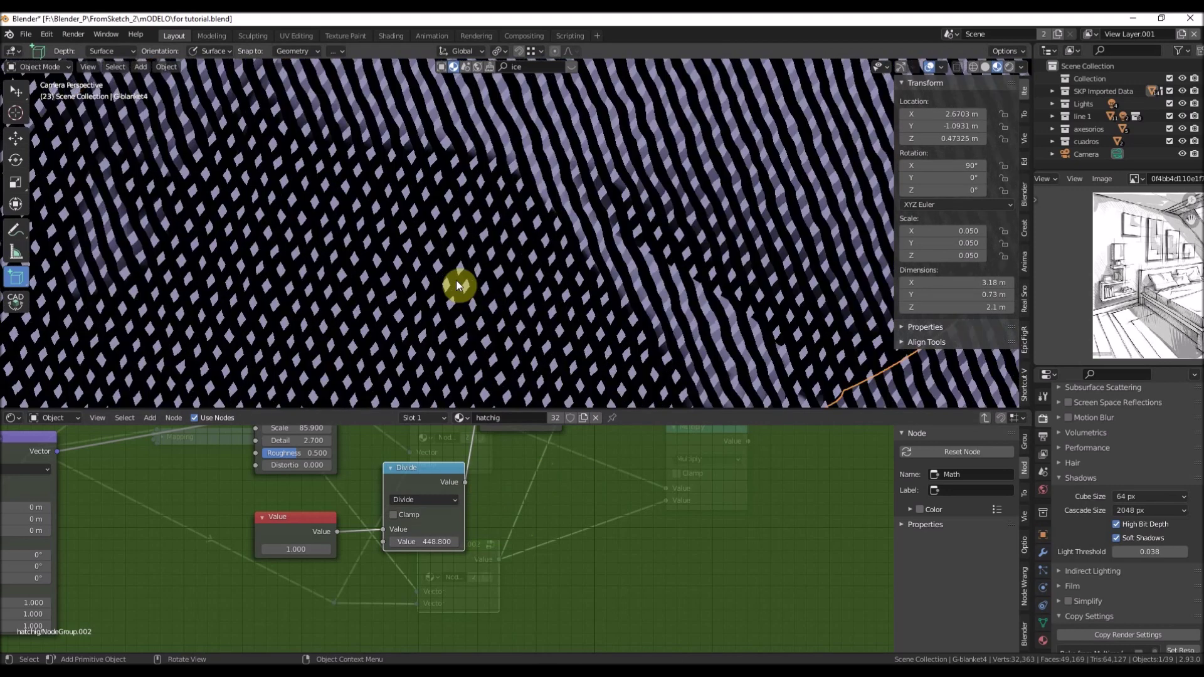
pyautogui.moveTo(432, 542)
pyautogui.mouseDown()
pyautogui.moveTo(376, 543)
pyautogui.moveTo(454, 542)
pyautogui.moveTo(430, 532)
pyautogui.mouseUp()
pyautogui.click(611, 174)
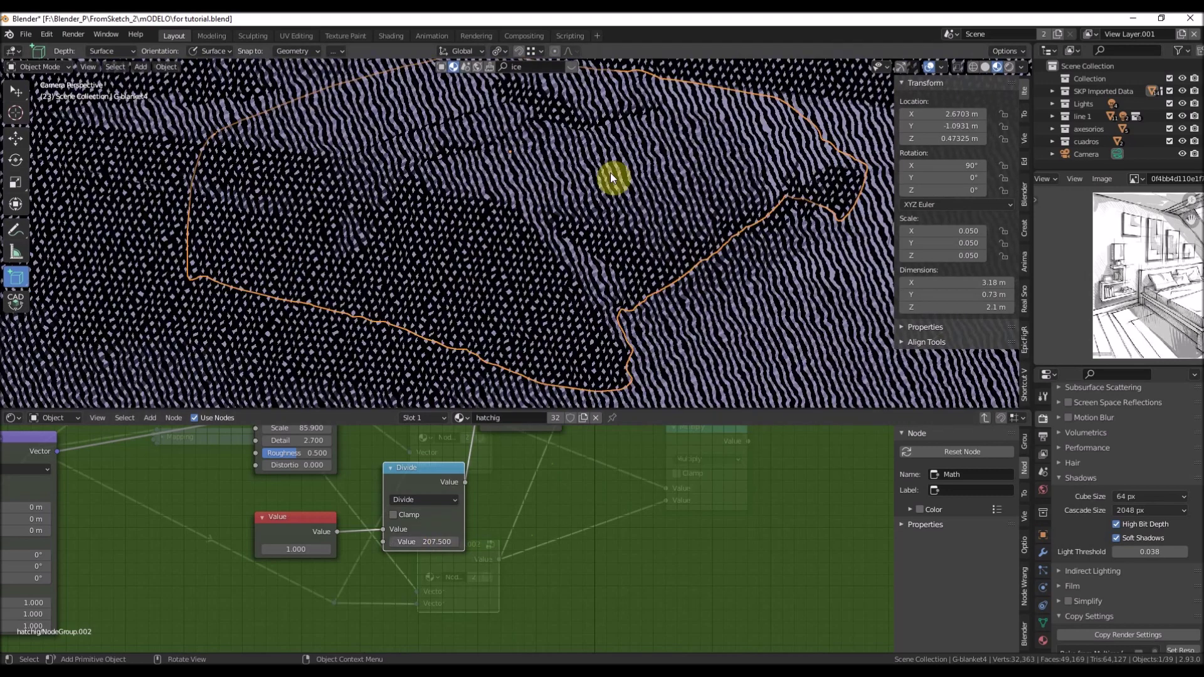
# Preview the Combine XYZ node's output on the scene and view the whole room through the camera
pyautogui.scroll(-3, 517, 549)
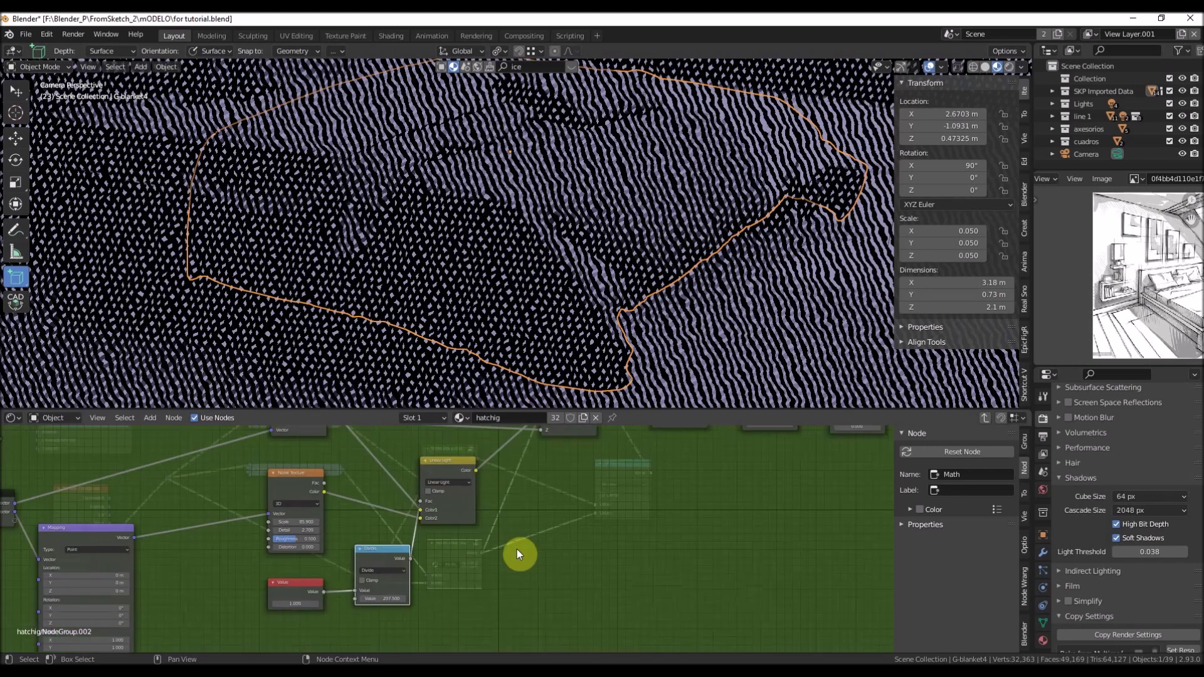
pyautogui.moveTo(565, 444); pyautogui.dragTo(469, 577, button='middle')
pyautogui.scroll(5, 469, 577)
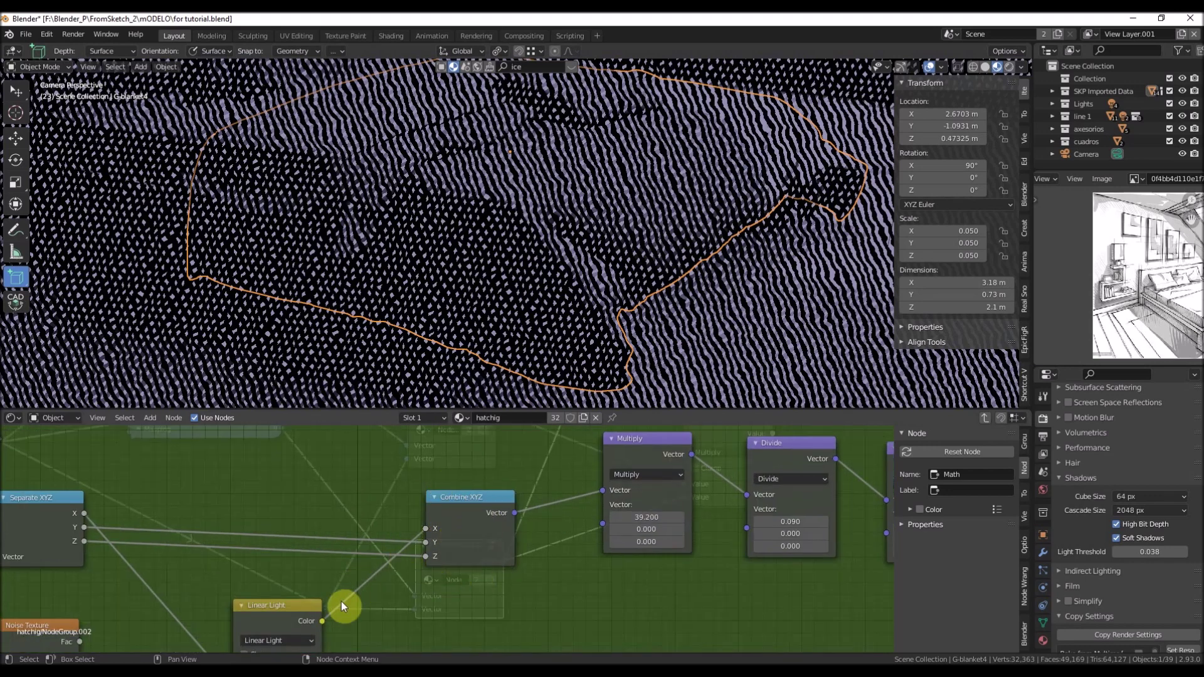
pyautogui.keyDown('ctrl'); pyautogui.keyDown('shift'); pyautogui.click(477, 518); pyautogui.keyUp('shift'); pyautogui.keyUp('ctrl')
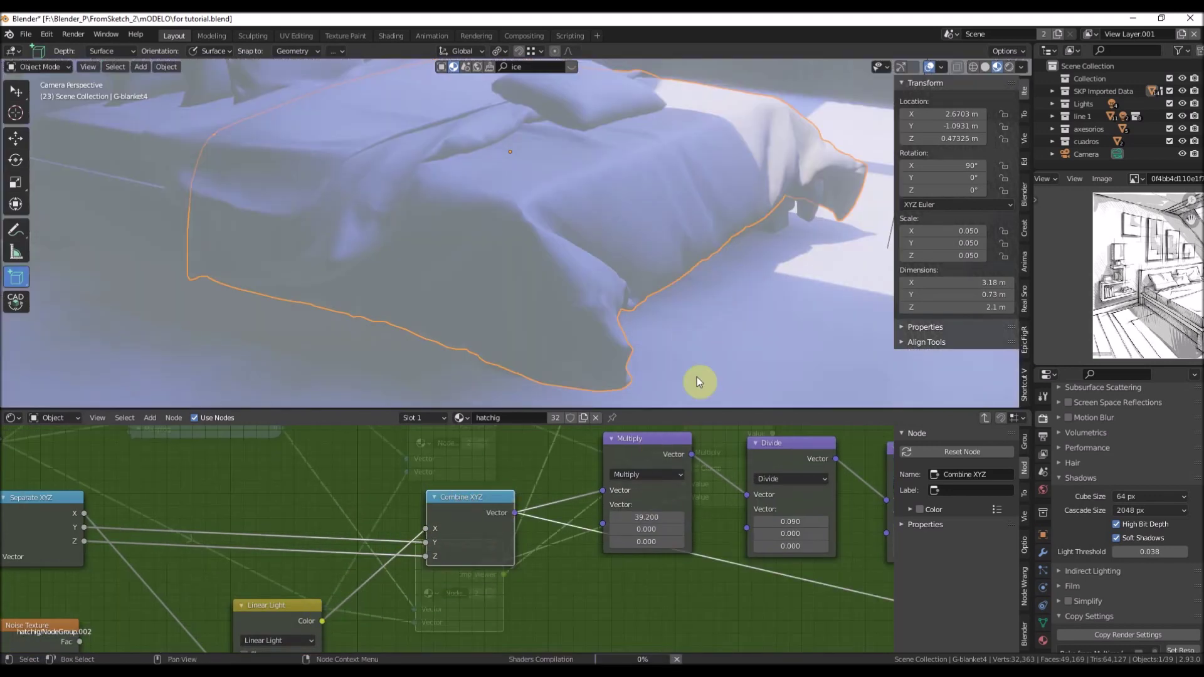
pyautogui.scroll(-8, 425, 272)
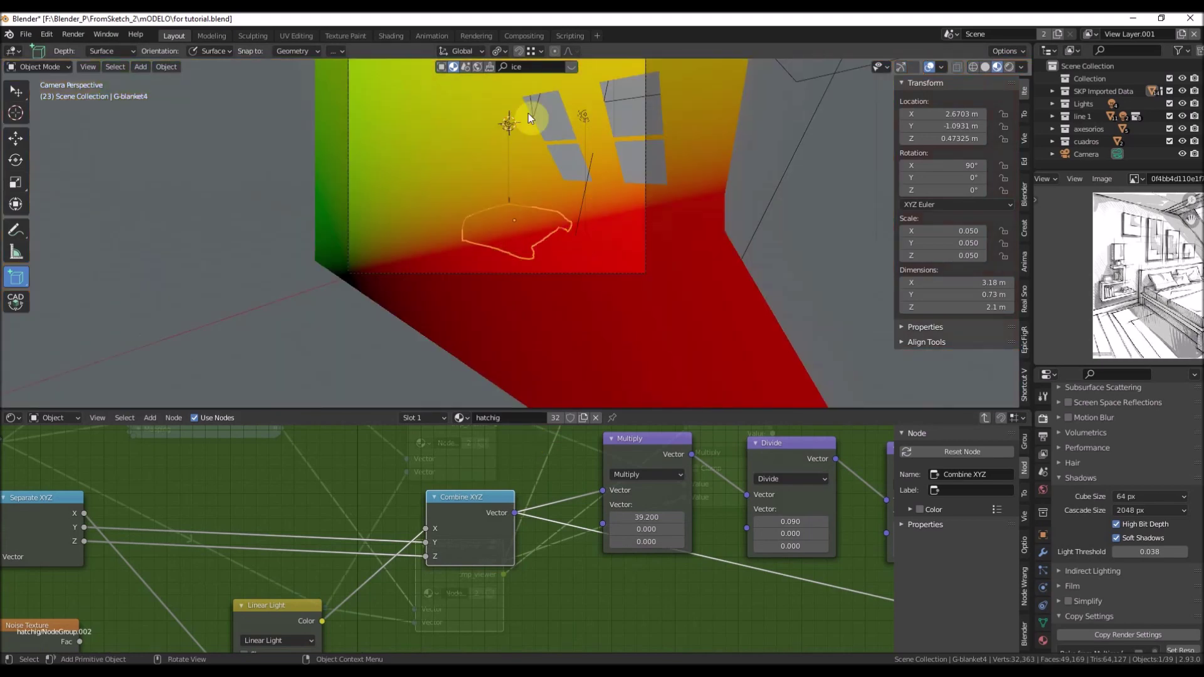
pyautogui.keyDown('shift'); pyautogui.moveTo(545, 157); pyautogui.dragTo(511, 304, button='middle'); pyautogui.keyUp('shift')
pyautogui.keyDown('shift'); pyautogui.moveTo(549, 350); pyautogui.dragTo(523, 220, button='middle'); pyautogui.keyUp('shift')
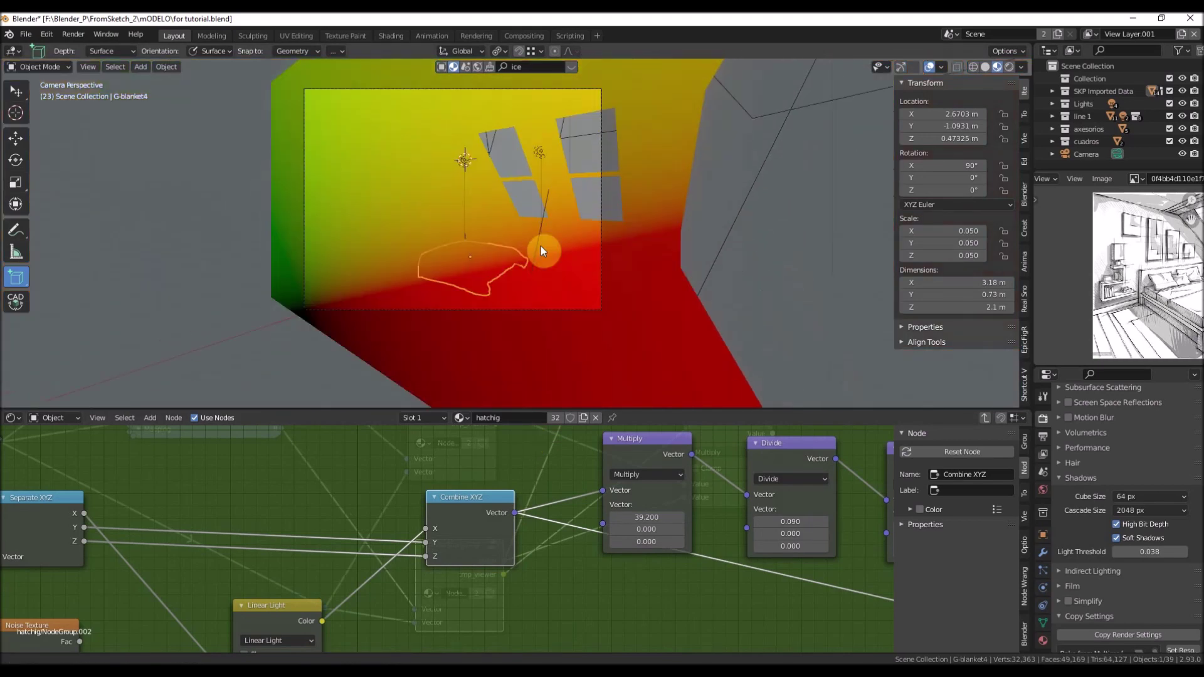
# Preview the vector Multiply node's output on the room and look over the vector math chain that follows it
pyautogui.moveTo(543, 528); pyautogui.dragTo(329, 511, button='middle')
pyautogui.scroll(-4, 373, 480)
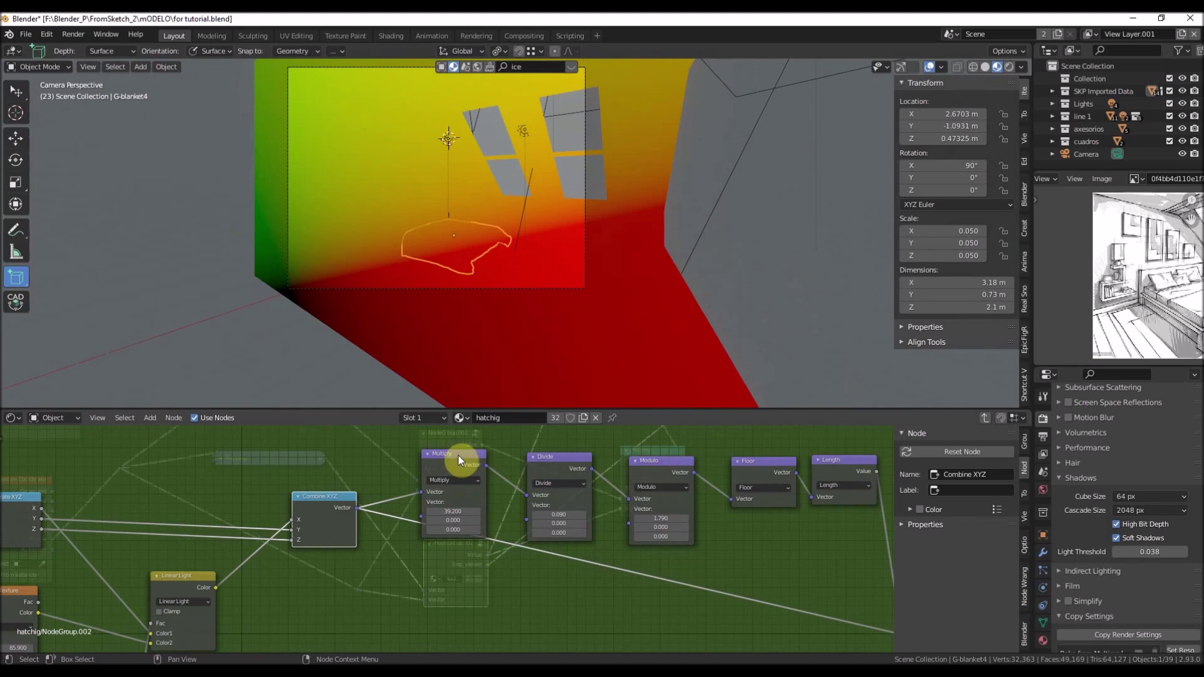
pyautogui.moveTo(193, 575); pyautogui.dragTo(242, 590, button='middle')
pyautogui.scroll(1, 456, 475)
pyautogui.keyDown('ctrl'); pyautogui.keyDown('shift'); pyautogui.click(525, 457); pyautogui.keyUp('shift'); pyautogui.keyUp('ctrl')
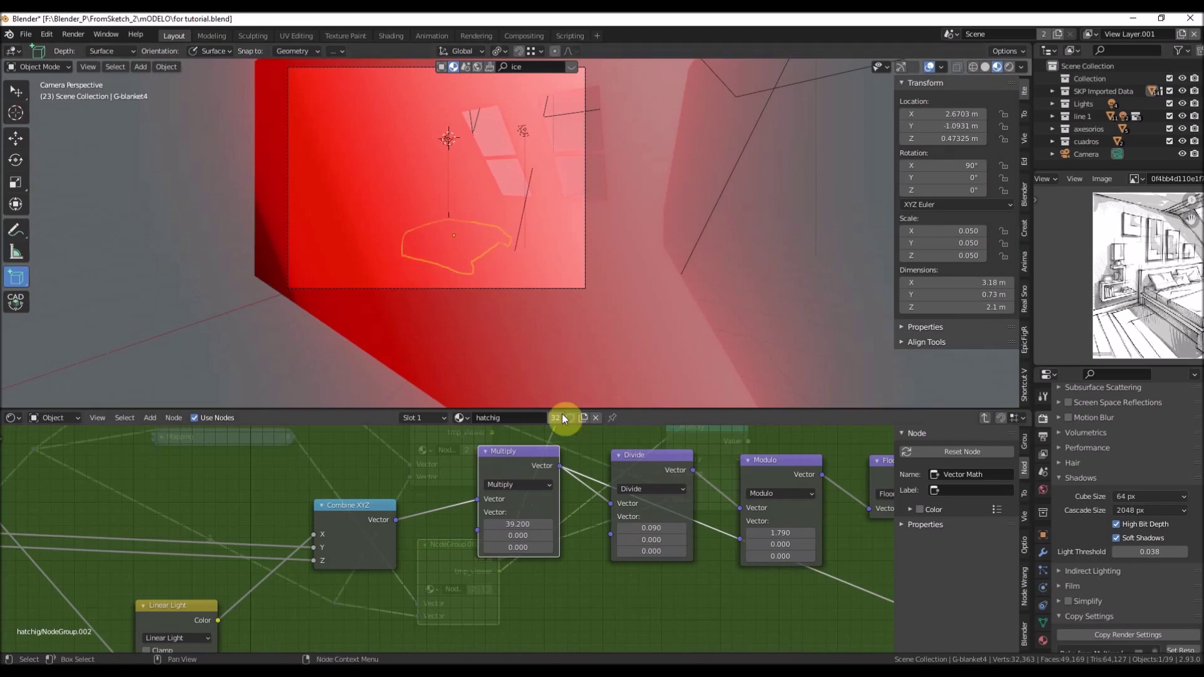
pyautogui.moveTo(534, 465); pyautogui.dragTo(456, 472, button='middle')
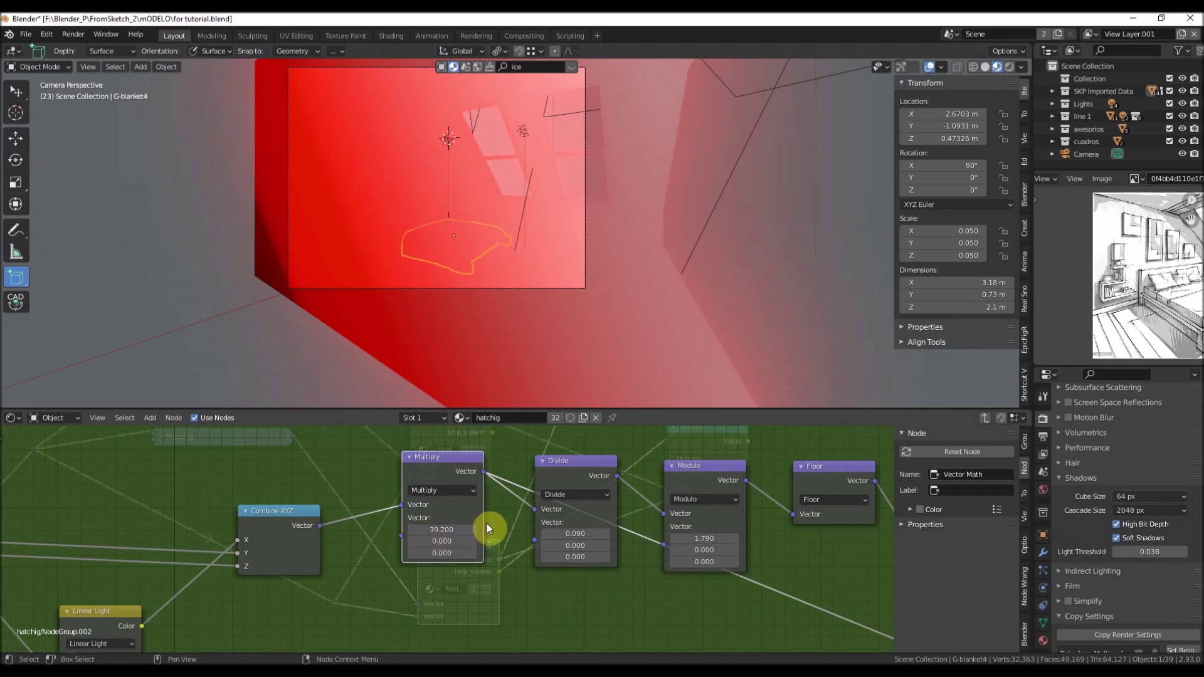
pyautogui.moveTo(496, 505); pyautogui.dragTo(461, 513, button='middle')
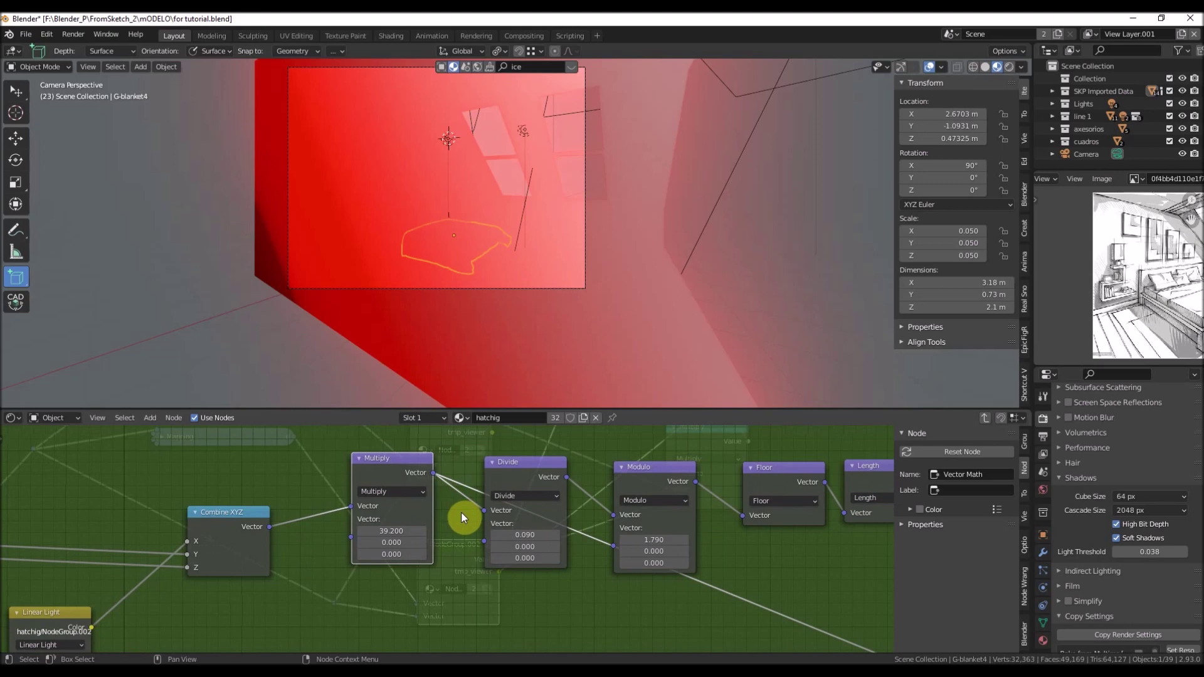
# Preview the vector Divide node's output and shift the node slightly closer to the Multiply node
pyautogui.click(530, 481)
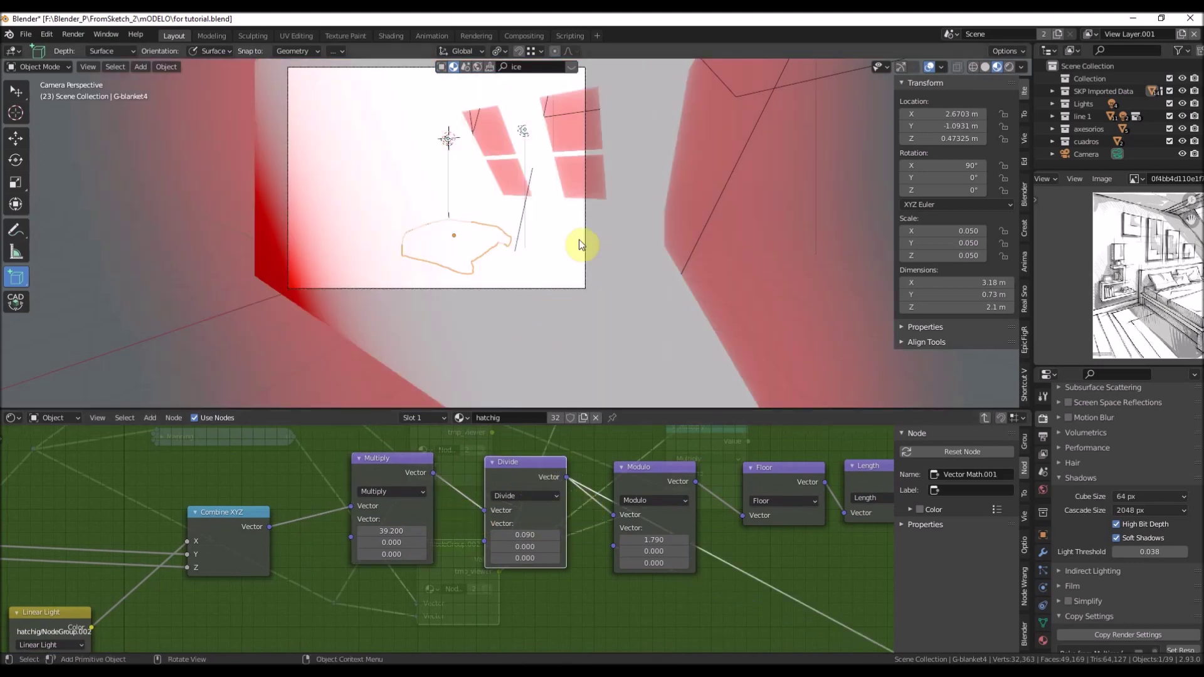
pyautogui.moveTo(575, 480); pyautogui.dragTo(435, 513, button='middle')
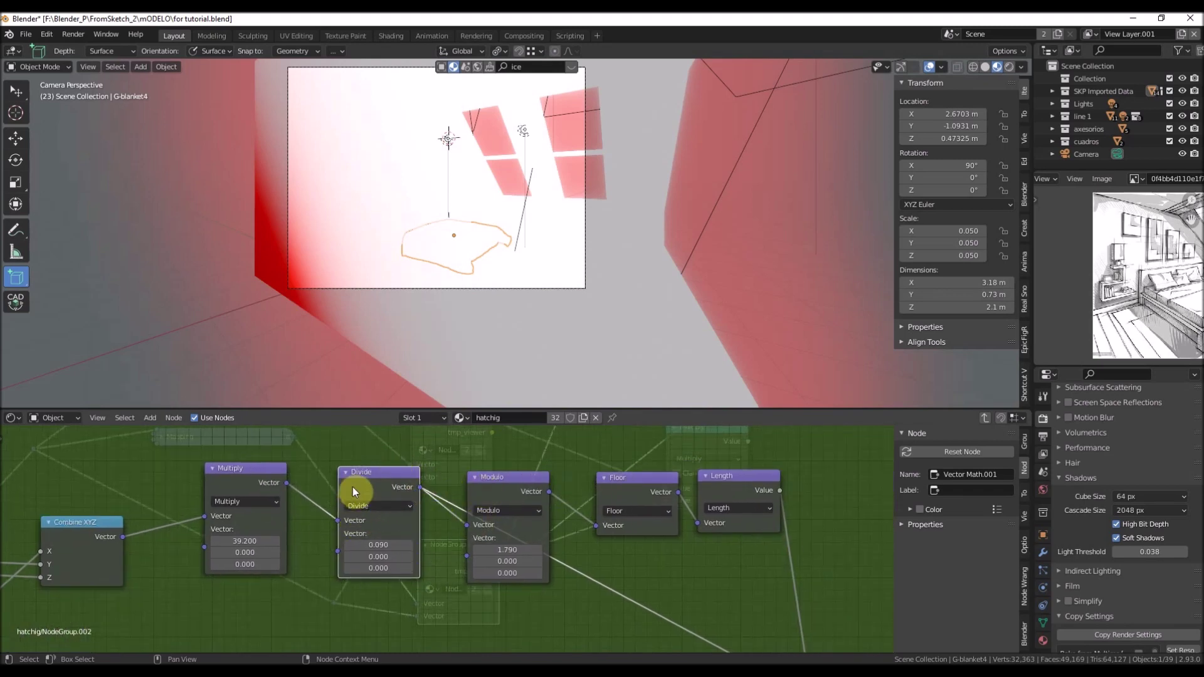
pyautogui.moveTo(353, 486); pyautogui.dragTo(336, 480)
# Preview the Modulo node's output and inspect the resulting pattern closely around the blanket
pyautogui.click(501, 487)
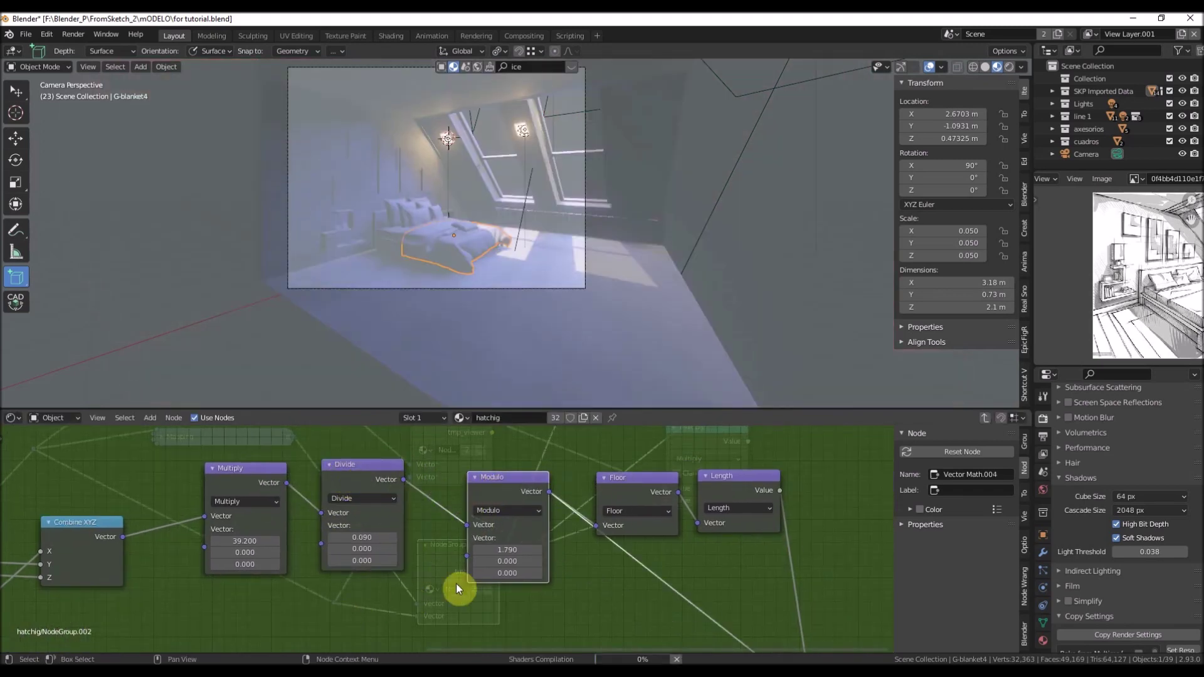
pyautogui.scroll(8, 464, 301)
pyautogui.keyDown('shift'); pyautogui.moveTo(463, 309); pyautogui.dragTo(672, 247, button='middle'); pyautogui.keyUp('shift')
pyautogui.scroll(-3, 386, 533)
pyautogui.moveTo(179, 608); pyautogui.dragTo(196, 553, button='middle')
pyautogui.moveTo(506, 450); pyautogui.dragTo(441, 480, button='middle')
pyautogui.scroll(2, 439, 502)
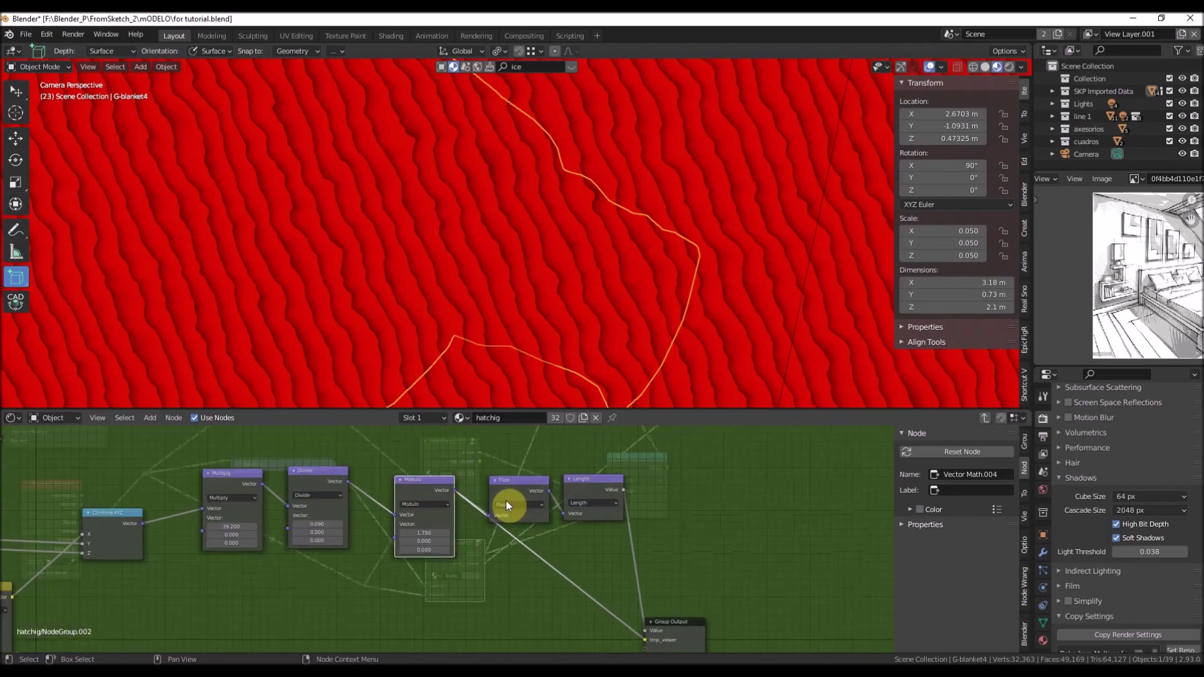
# Preview the Floor node's output and examine the line edges near the blanket up close and from farther away
pyautogui.keyDown('ctrl'); pyautogui.keyDown('shift'); pyautogui.click(528, 478); pyautogui.keyUp('shift'); pyautogui.keyUp('ctrl')
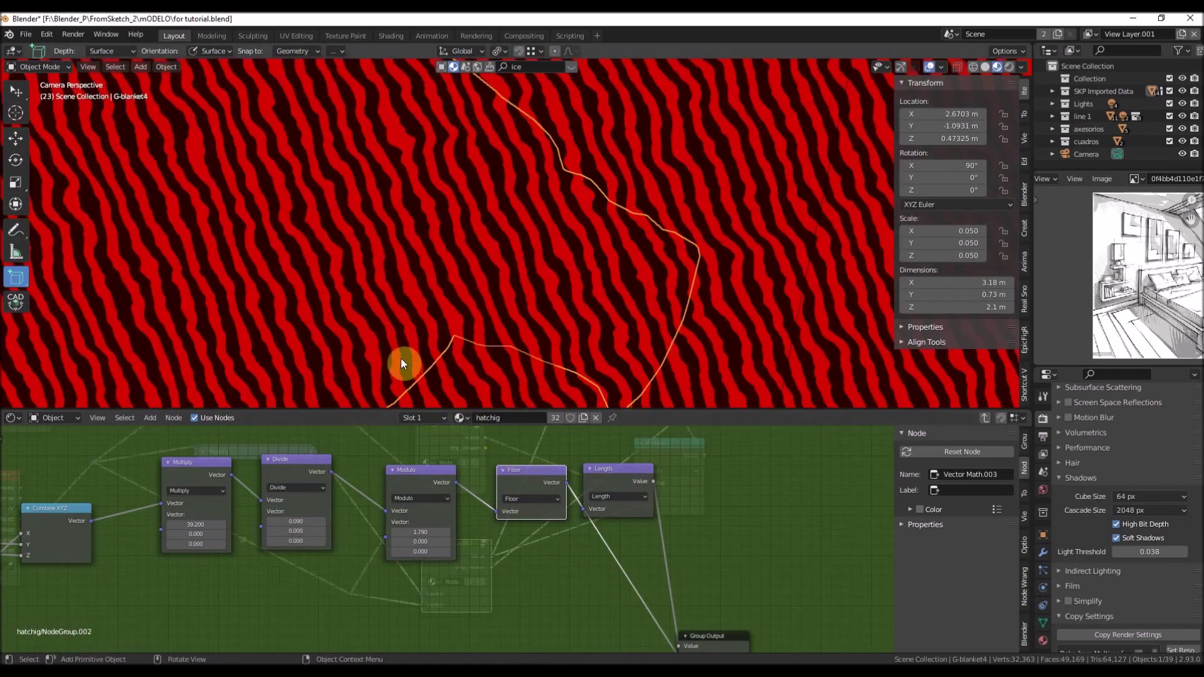
pyautogui.scroll(3, 461, 280)
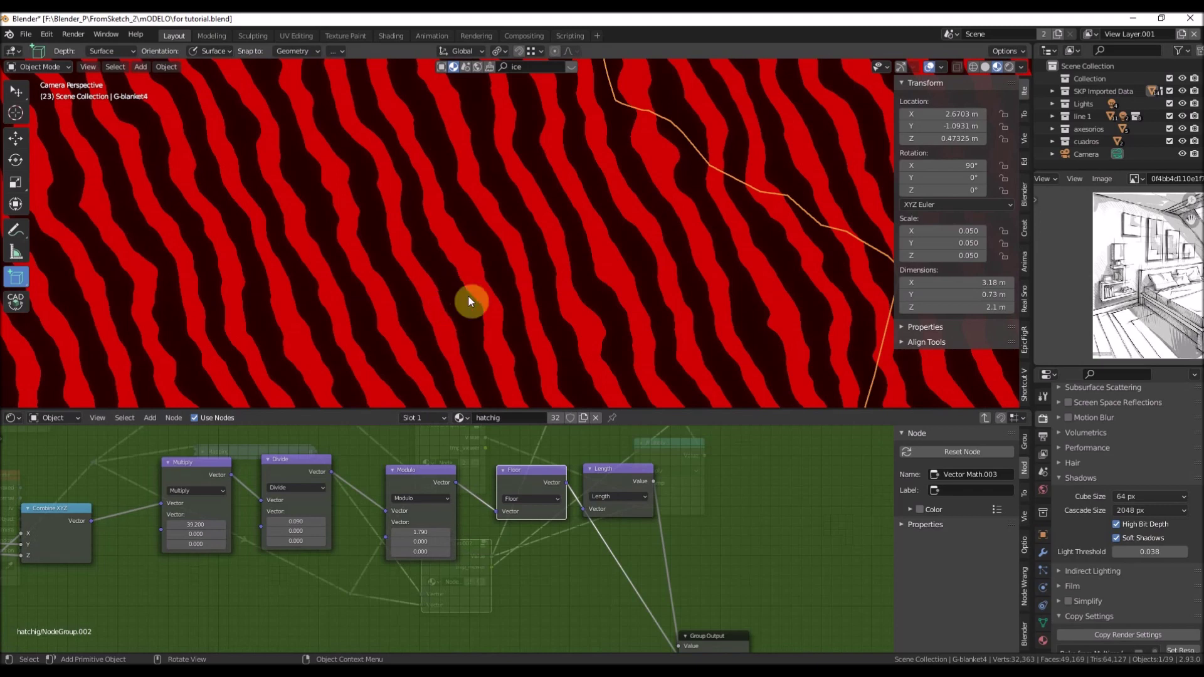
pyautogui.scroll(-4, 461, 306)
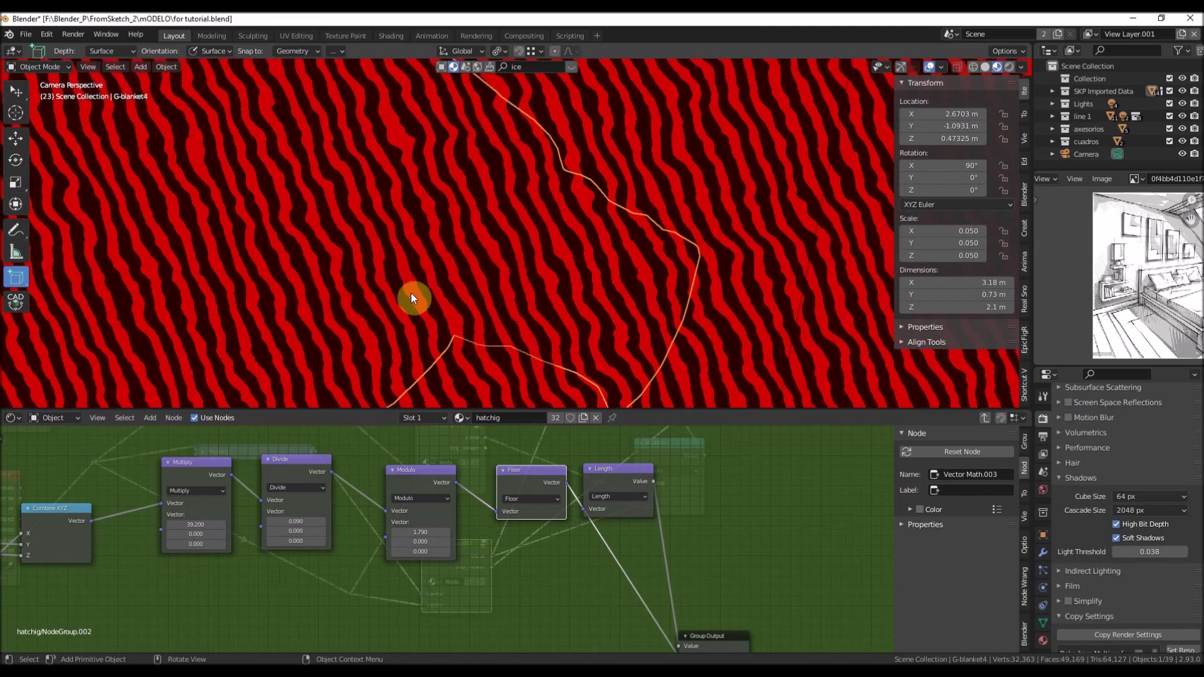
pyautogui.scroll(-3, 439, 308)
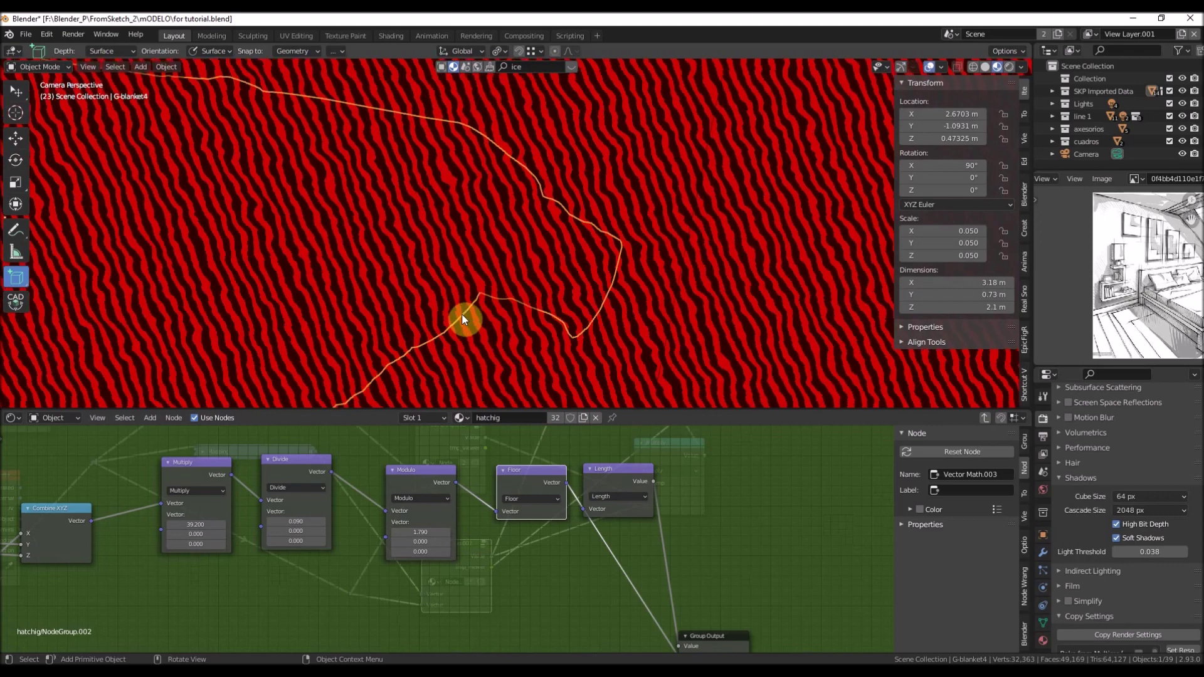
# Preview the Length node's output across the room and follow its link to the Group Output node
pyautogui.keyDown('ctrl'); pyautogui.keyDown('shift'); pyautogui.click(622, 483); pyautogui.keyUp('shift'); pyautogui.keyUp('ctrl')
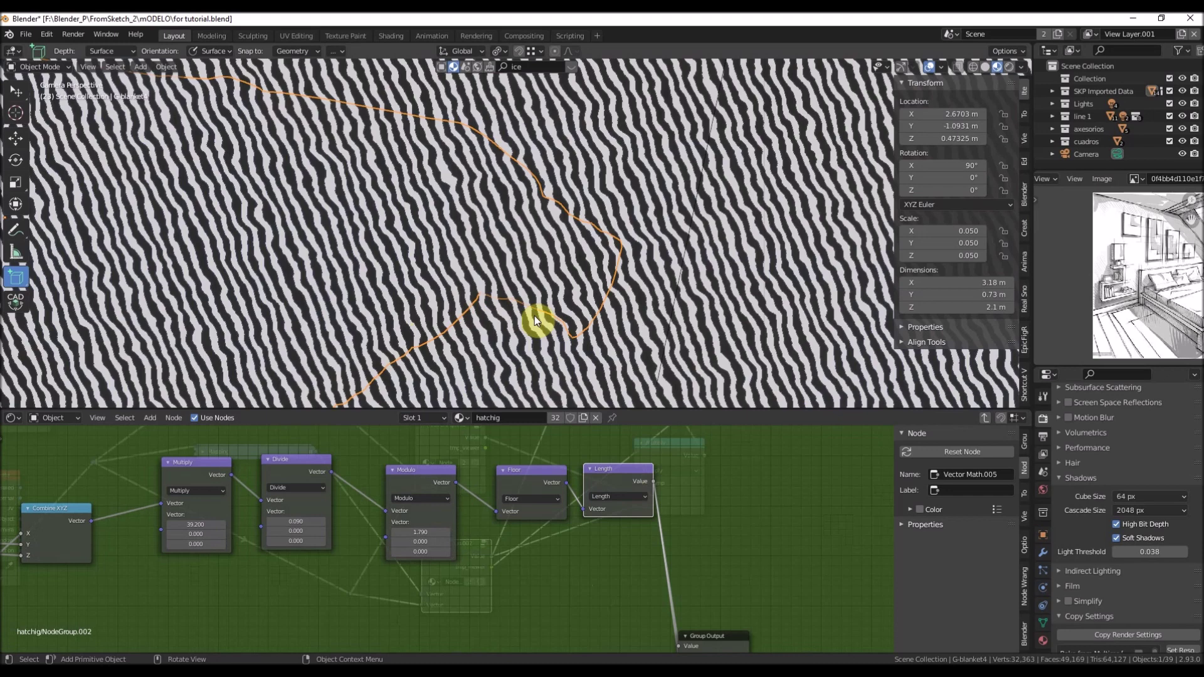
pyautogui.scroll(-2, 535, 315)
pyautogui.scroll(-3, 511, 276)
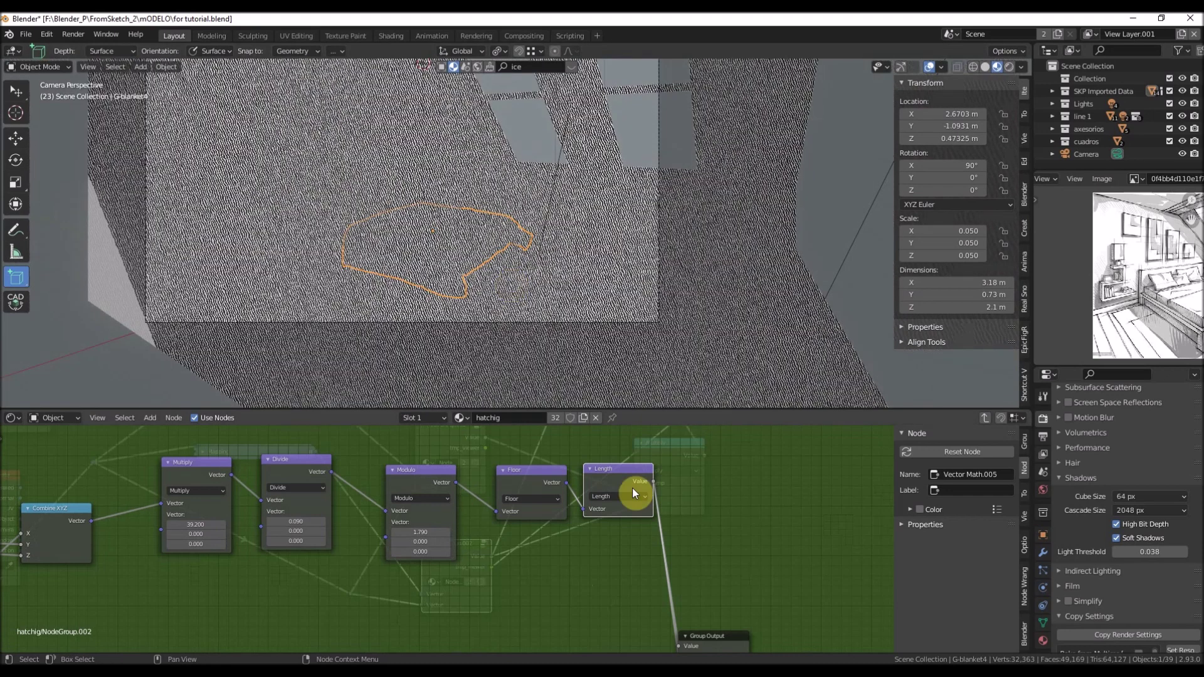
pyautogui.moveTo(674, 533); pyautogui.dragTo(437, 438, button='middle')
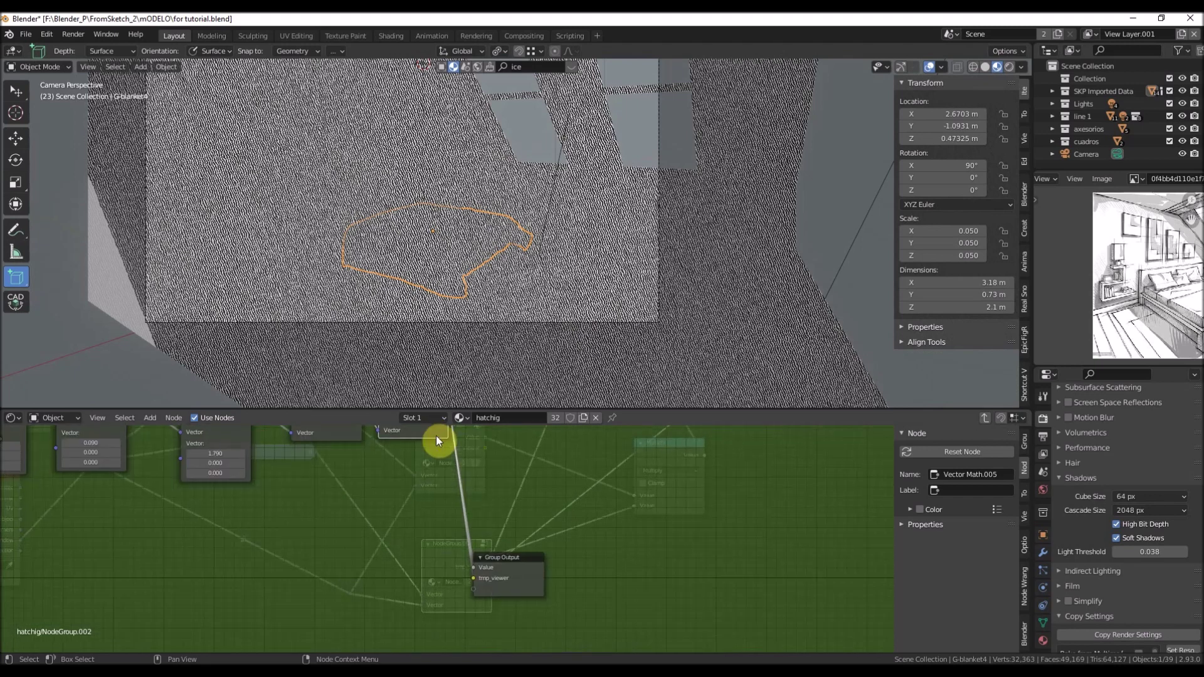
# Leave the line group, reopen the lower NodeGroup.002 to review its node chain, and return to the main hatchig node tree
pyautogui.click(985, 418)
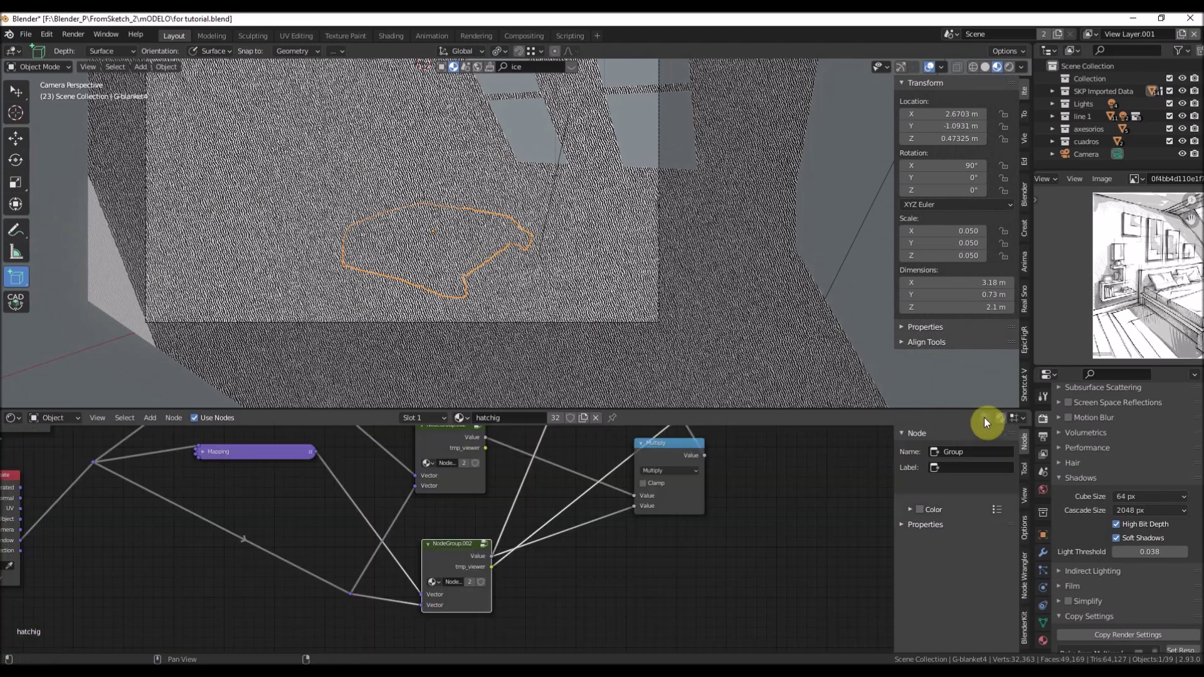
pyautogui.scroll(-1, 439, 552)
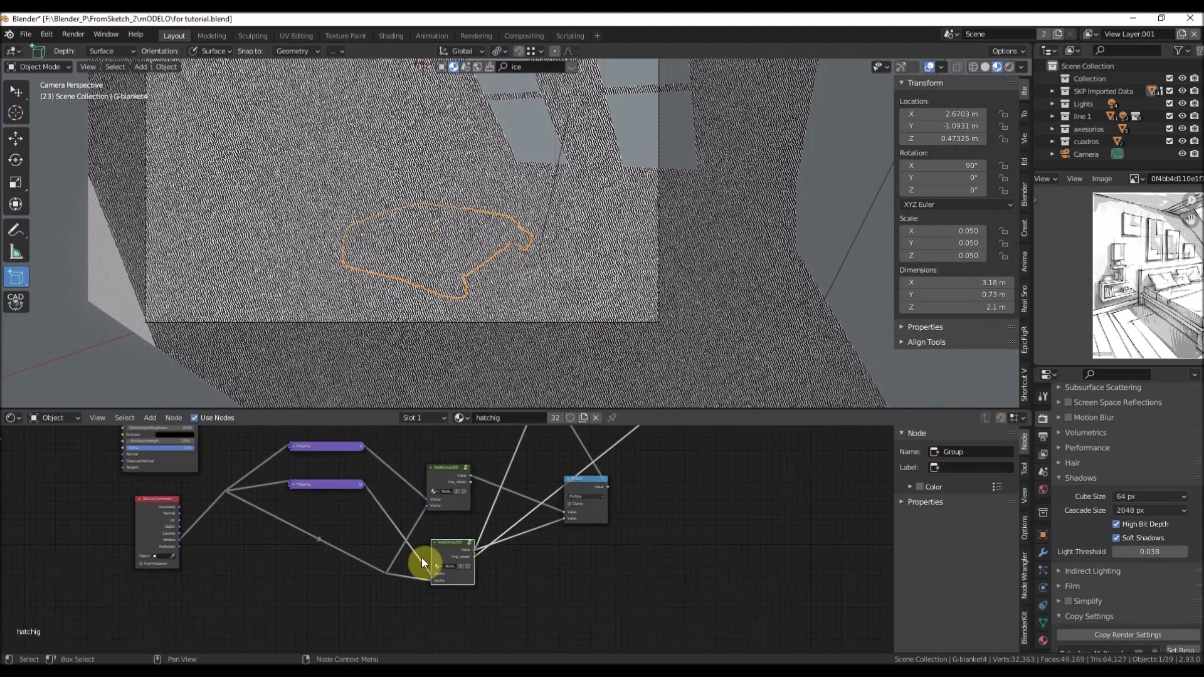
pyautogui.click(471, 544)
pyautogui.scroll(1, 485, 552)
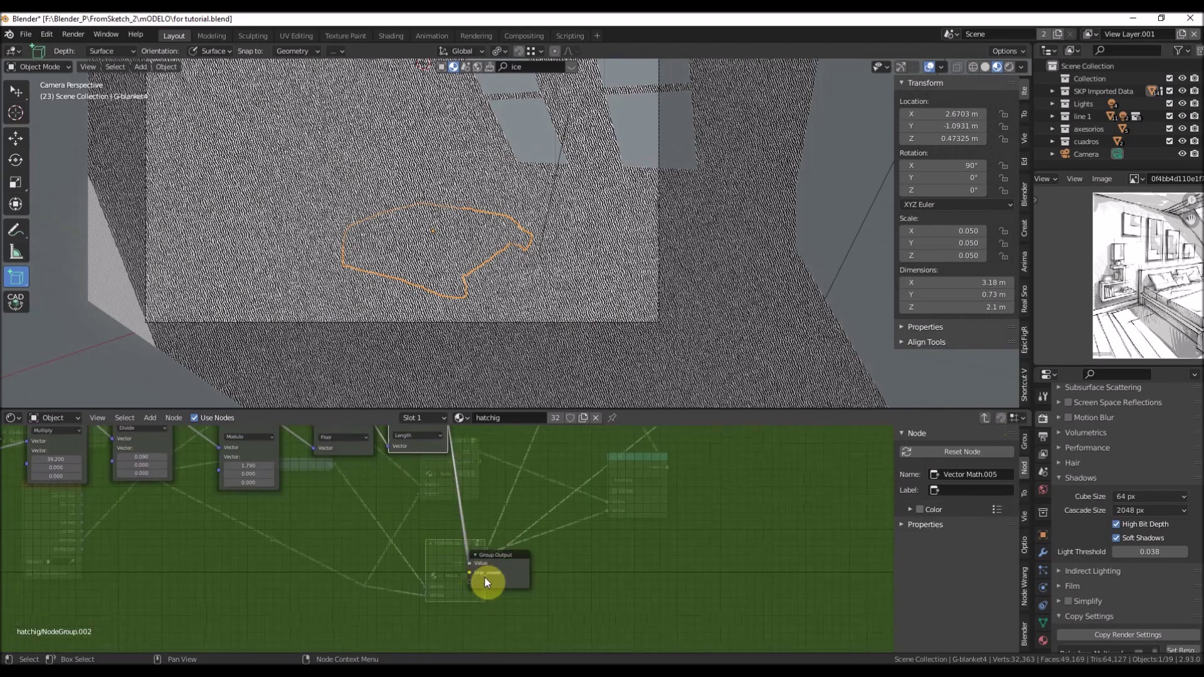
pyautogui.moveTo(479, 495); pyautogui.dragTo(626, 532, button='middle')
pyautogui.scroll(-2, 434, 524)
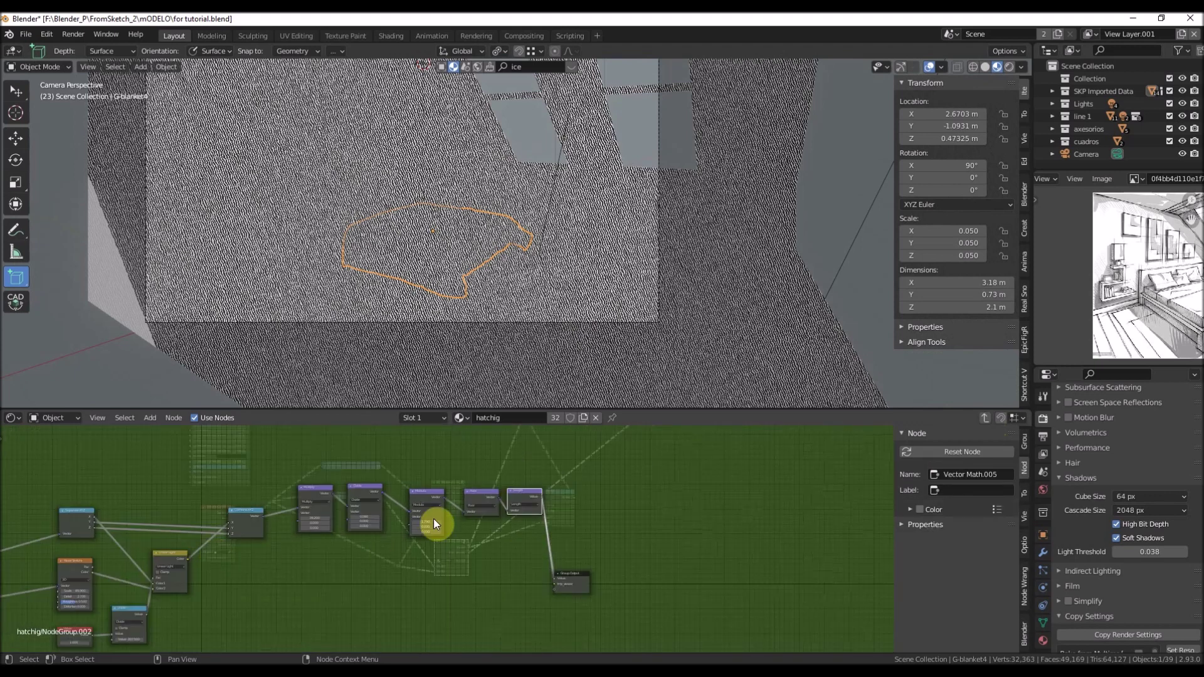
pyautogui.click(987, 419)
pyautogui.moveTo(428, 515); pyautogui.dragTo(374, 547, button='middle')
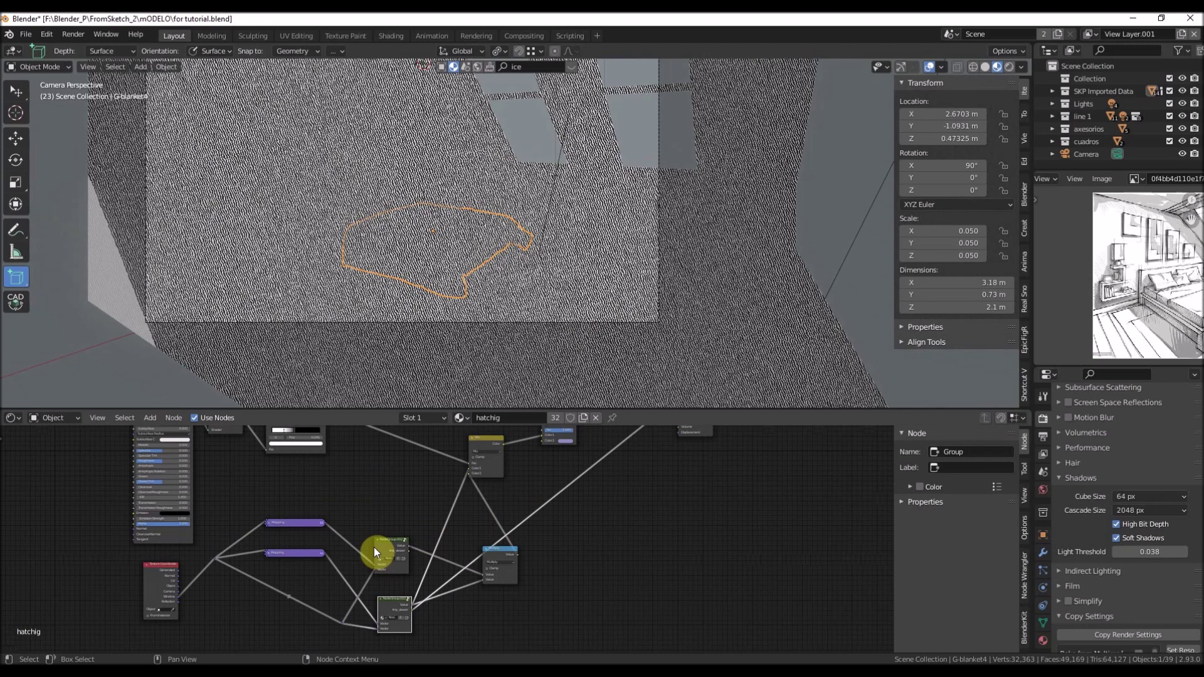
# Check the settings of the upper Mapping node that feeds the line group and inspect the line angle near the blanket up close
pyautogui.moveTo(471, 556); pyautogui.dragTo(552, 453, button='middle')
pyautogui.scroll(5, 476, 456)
pyautogui.moveTo(476, 454); pyautogui.dragTo(463, 529, button='middle')
pyautogui.moveTo(452, 500); pyautogui.dragTo(465, 507)
pyautogui.click(276, 474)
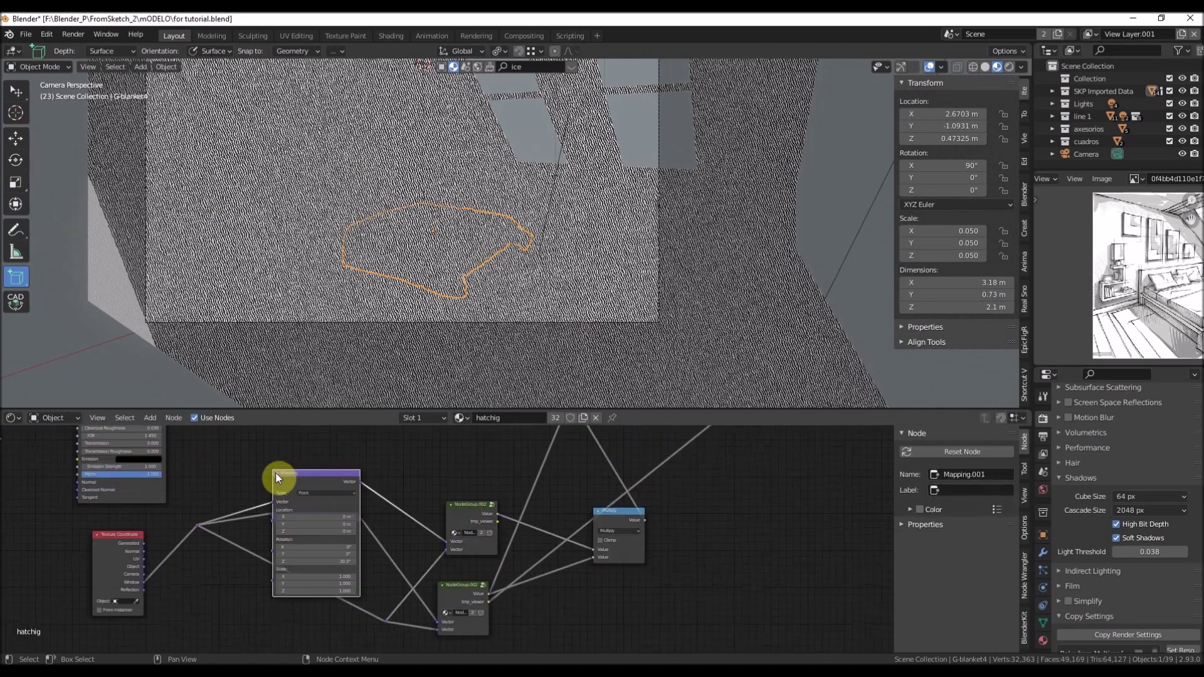
pyautogui.click(277, 473)
pyautogui.scroll(5, 419, 316)
pyautogui.moveTo(378, 244); pyautogui.dragTo(409, 315, button='middle')
pyautogui.press('KP_0')
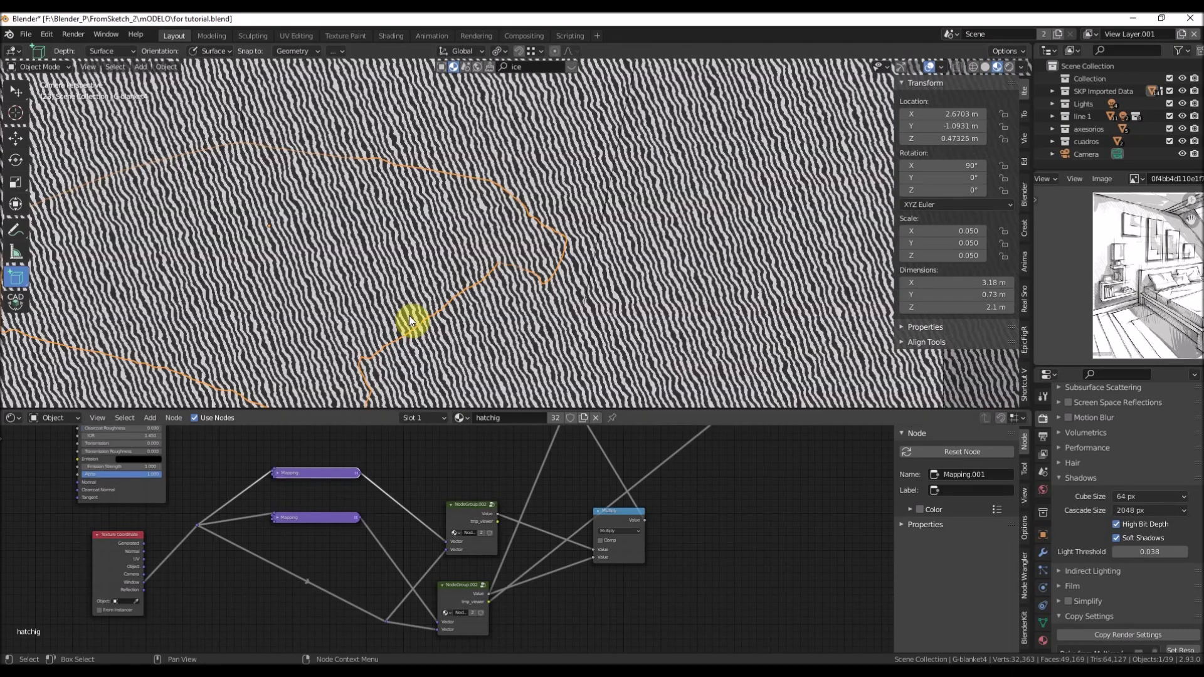
# Preview the outputs of the lower and upper NodeGroup.002 nodes in turn to compare their line directions
pyautogui.keyDown('ctrl'); pyautogui.keyDown('shift'); pyautogui.click(442, 587); pyautogui.keyUp('shift'); pyautogui.keyUp('ctrl')
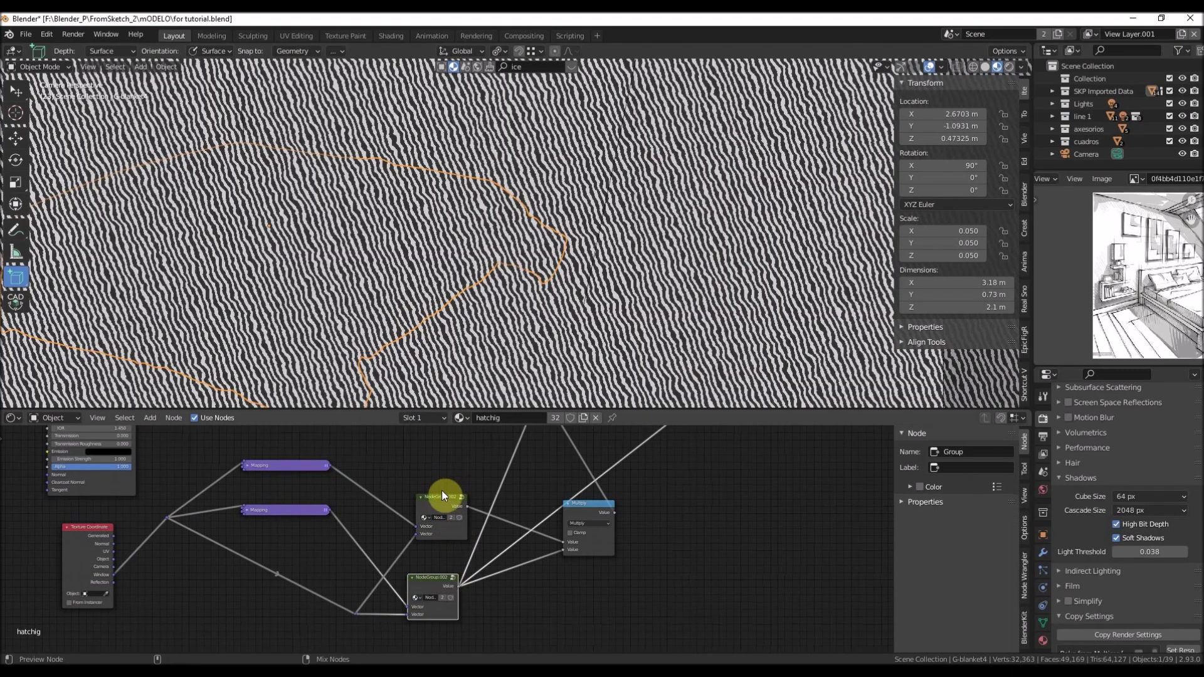
pyautogui.keyDown('ctrl'); pyautogui.keyDown('shift'); pyautogui.click(436, 498); pyautogui.keyUp('shift'); pyautogui.keyUp('ctrl')
pyautogui.keyDown('ctrl'); pyautogui.keyDown('shift'); pyautogui.click(434, 581); pyautogui.keyUp('shift'); pyautogui.keyUp('ctrl')
pyautogui.moveTo(471, 580); pyautogui.dragTo(336, 603, button='middle')
# Move the math Multiply node level with the lower line group, preview its output, and inspect the crossed lines at several distances
pyautogui.click(453, 525)
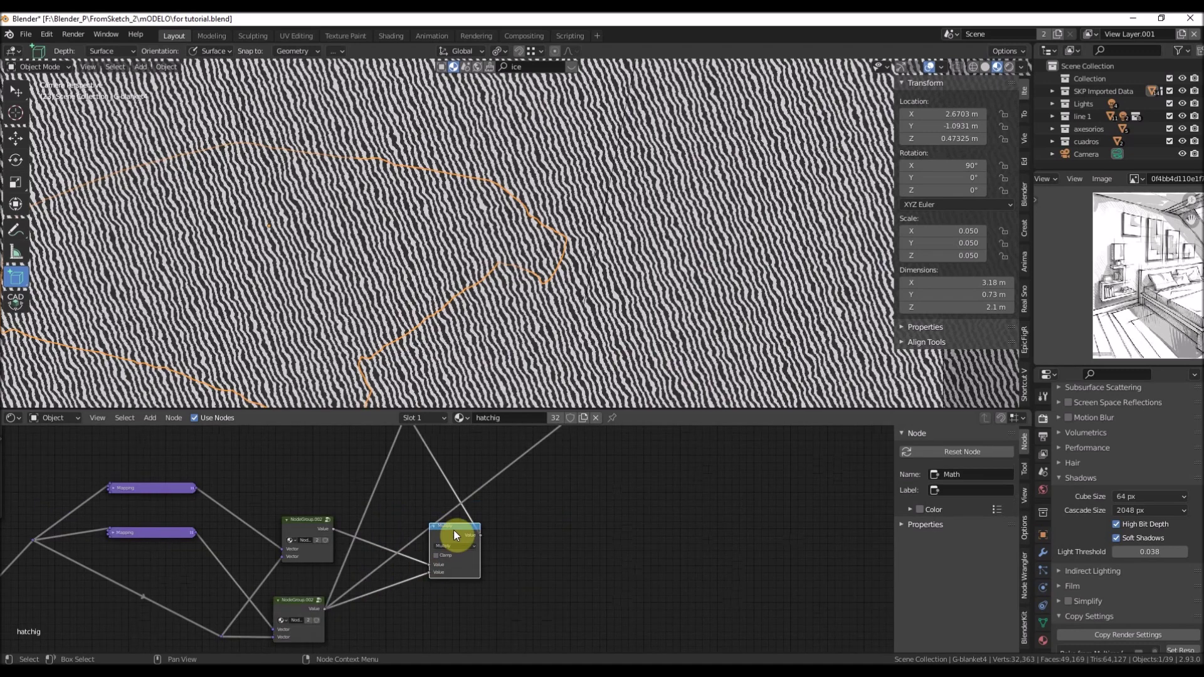
pyautogui.moveTo(450, 534); pyautogui.dragTo(444, 574)
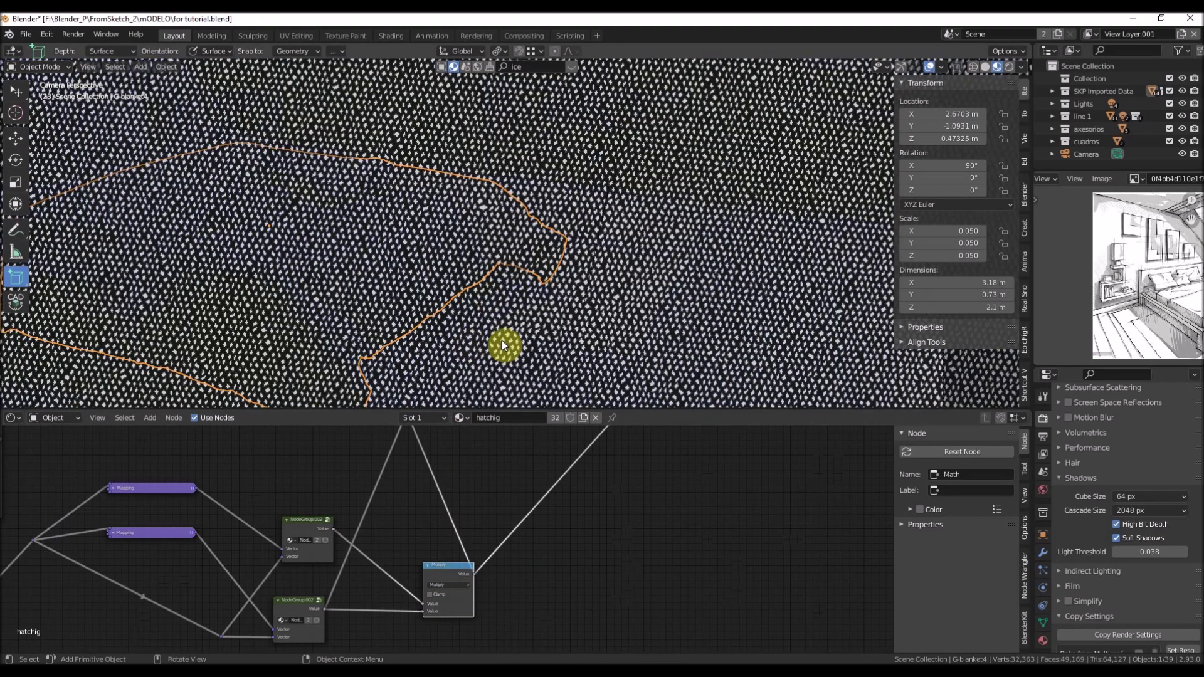
pyautogui.scroll(-5, 537, 306)
pyautogui.scroll(5, 516, 302)
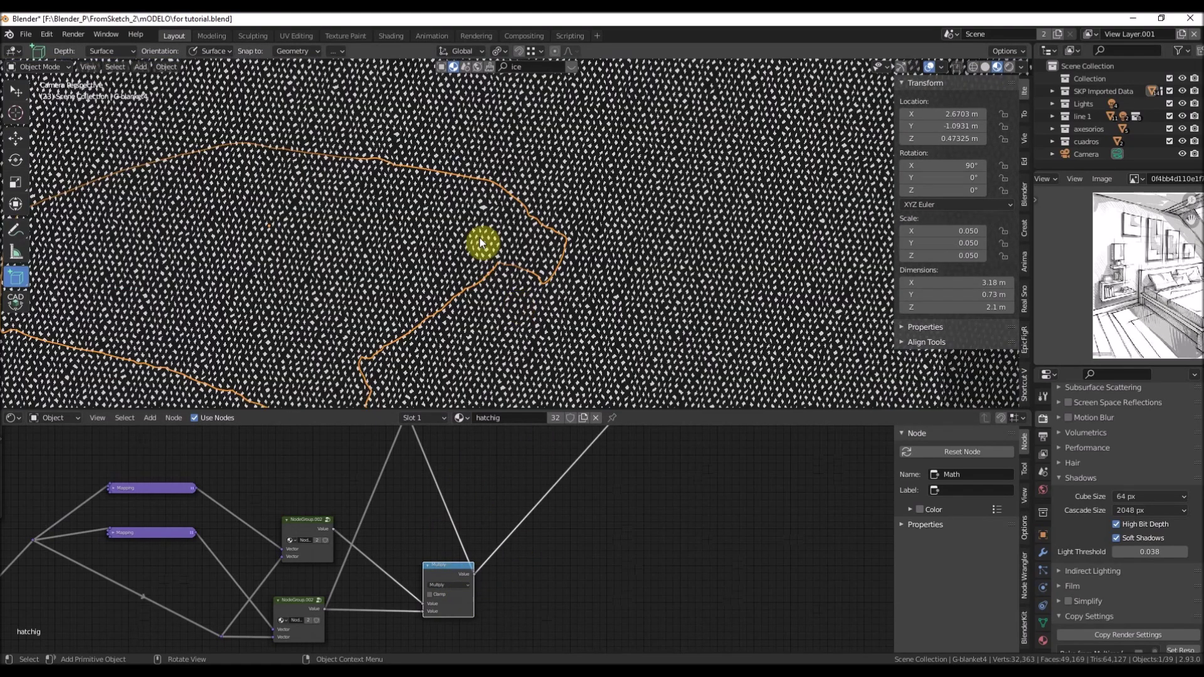
pyautogui.scroll(-2, 715, 196)
pyautogui.scroll(-4, 465, 236)
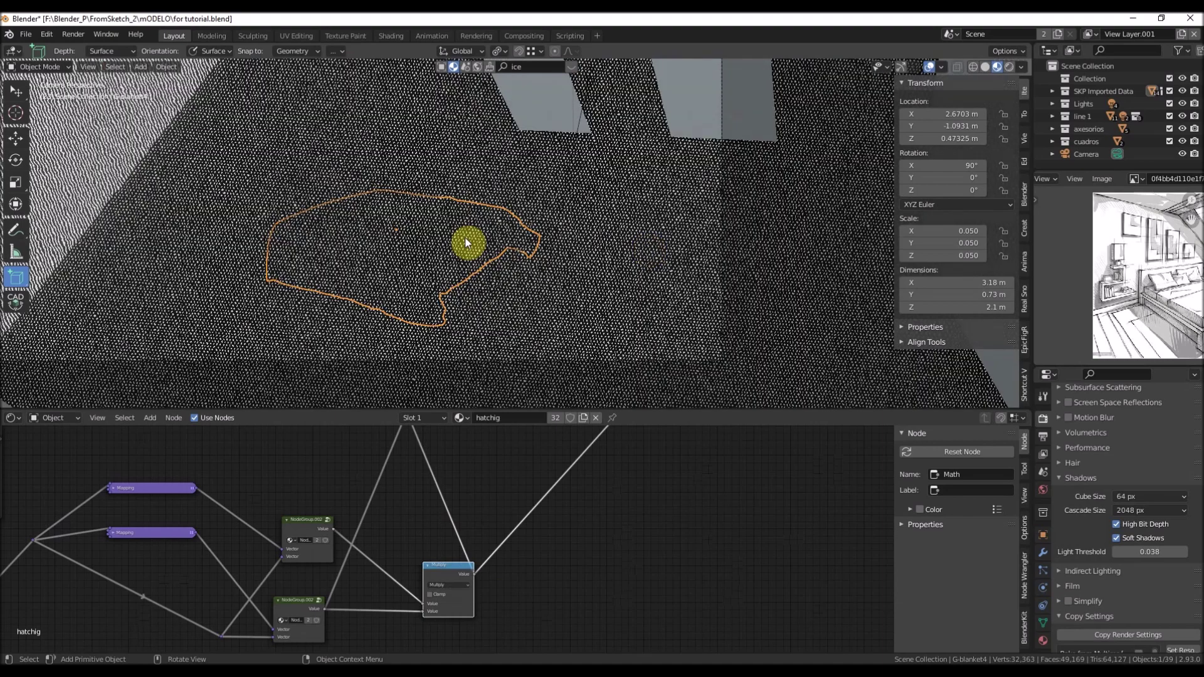
pyautogui.scroll(3, 316, 214)
pyautogui.scroll(4, 511, 228)
pyautogui.scroll(-2, 505, 225)
pyautogui.scroll(2, 455, 221)
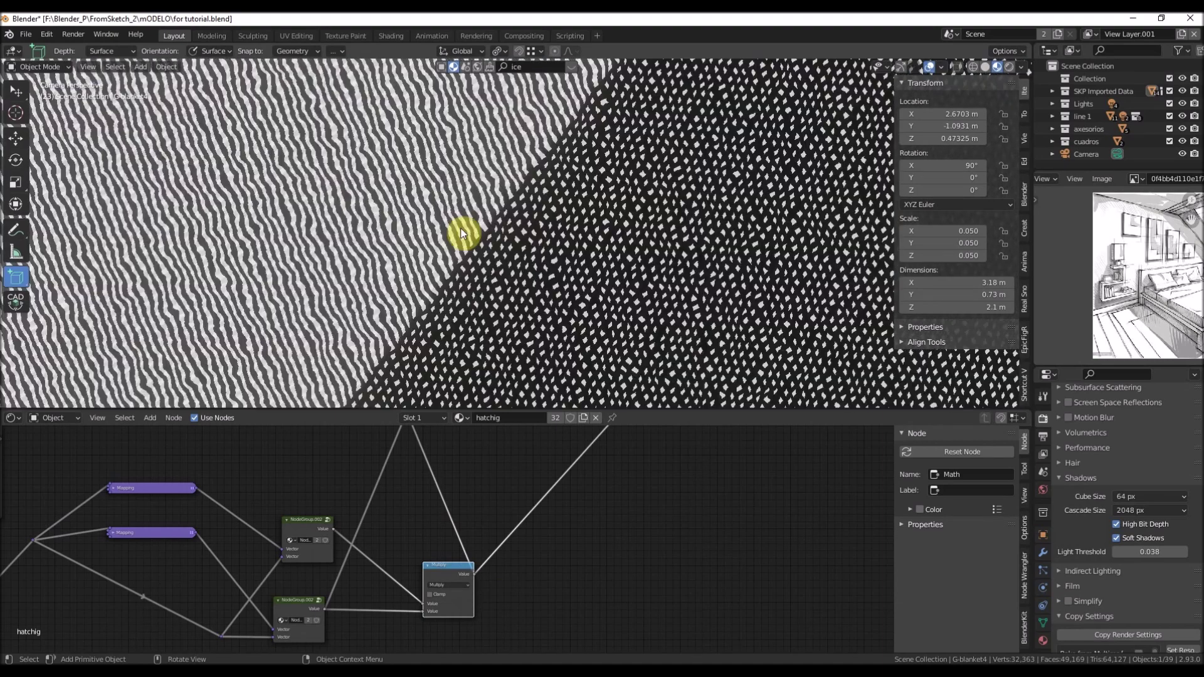
pyautogui.scroll(-5, 464, 239)
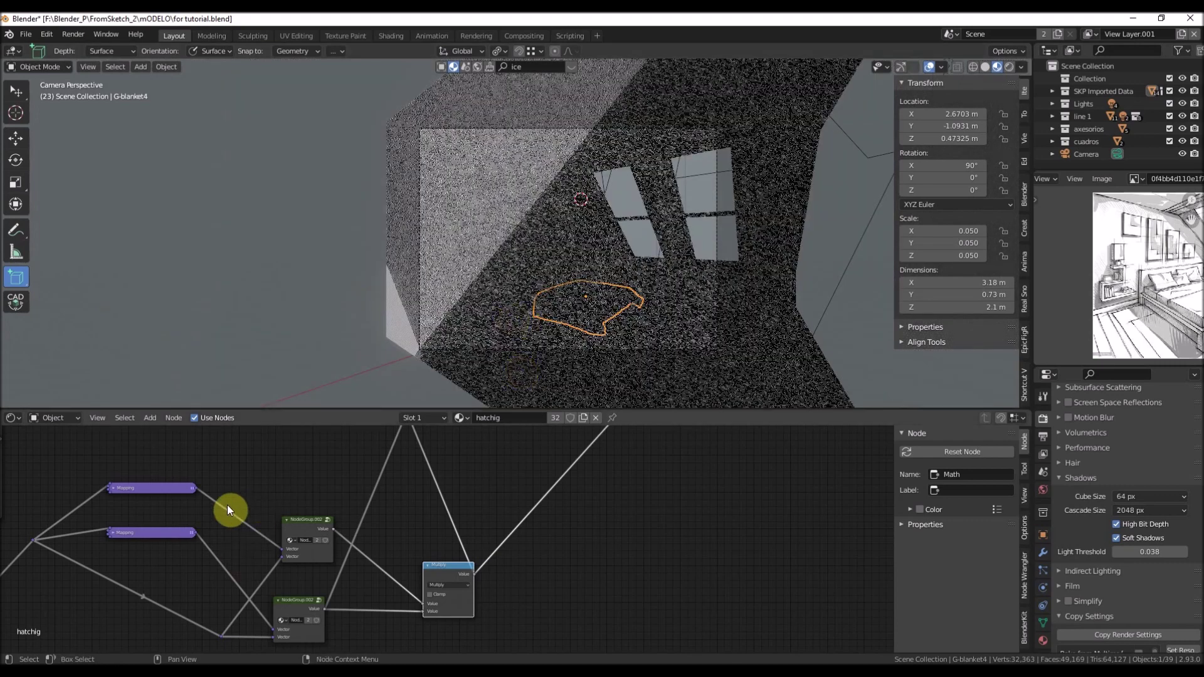
# Expand the lower Mapping node and set its location to X 0.4 m, Y -1.3 m and Z 0.1 m
pyautogui.click(118, 533)
pyautogui.click(114, 533)
pyautogui.moveTo(196, 507); pyautogui.dragTo(486, 486, button='middle')
pyautogui.scroll(5, 302, 468)
pyautogui.scroll(1, 477, 492)
pyautogui.scroll(2, 473, 500)
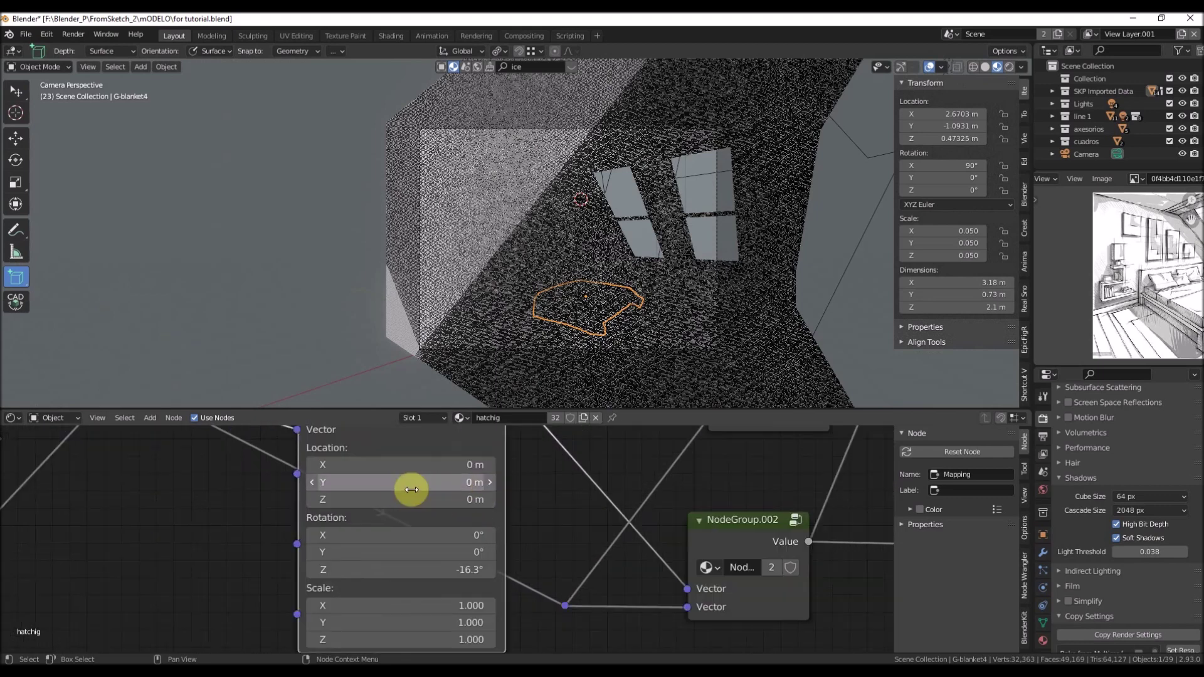
pyautogui.moveTo(390, 486); pyautogui.dragTo(352, 499)
pyautogui.moveTo(412, 465)
pyautogui.mouseDown()
pyautogui.moveTo(468, 465)
pyautogui.moveTo(379, 465)
pyautogui.moveTo(426, 476)
pyautogui.mouseUp()
pyautogui.scroll(-3, 425, 476)
pyautogui.keyDown('shift'); pyautogui.scroll(3, 430, 538); pyautogui.keyUp('shift')
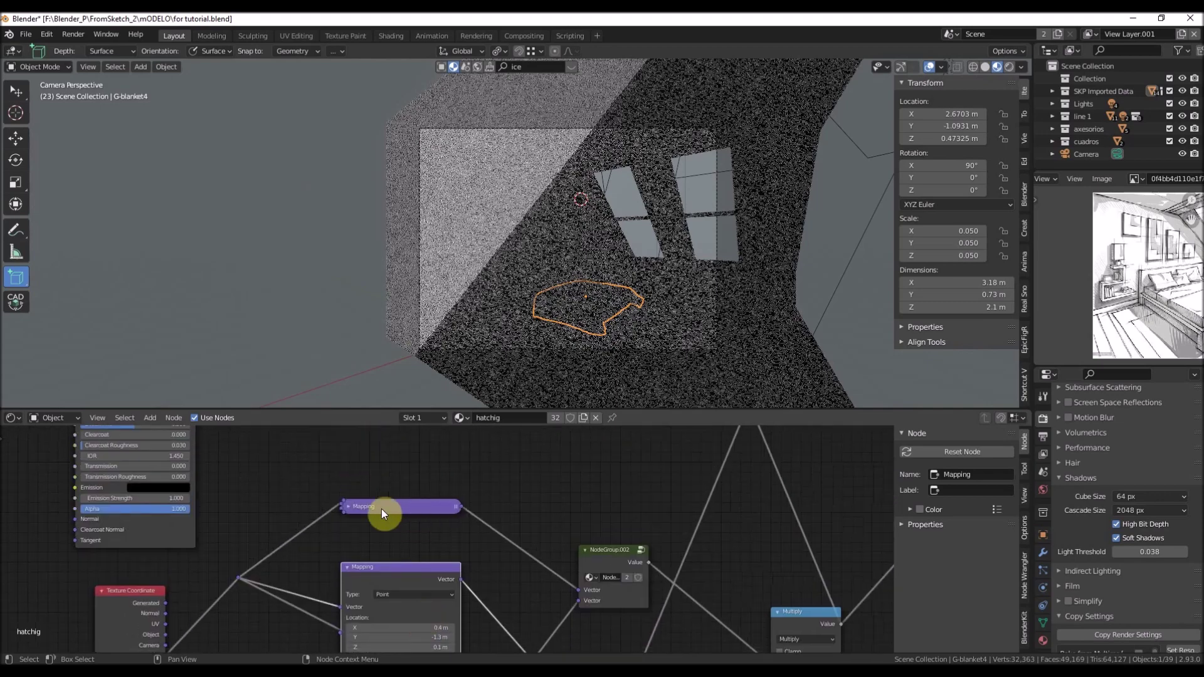
# Expand the upper Mapping node, set its X location to 0.9 m, and inspect the shifted pattern across the room
pyautogui.click(352, 509)
pyautogui.moveTo(413, 564); pyautogui.dragTo(438, 564)
pyautogui.scroll(5, 481, 288)
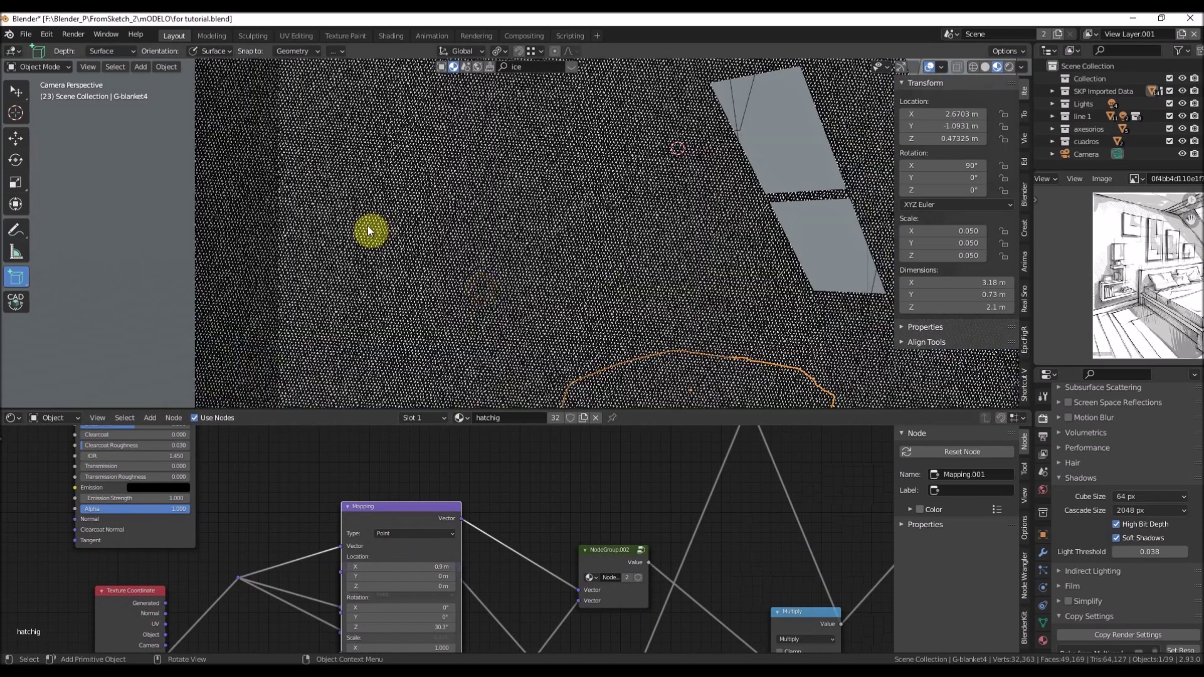
pyautogui.scroll(-6, 351, 250)
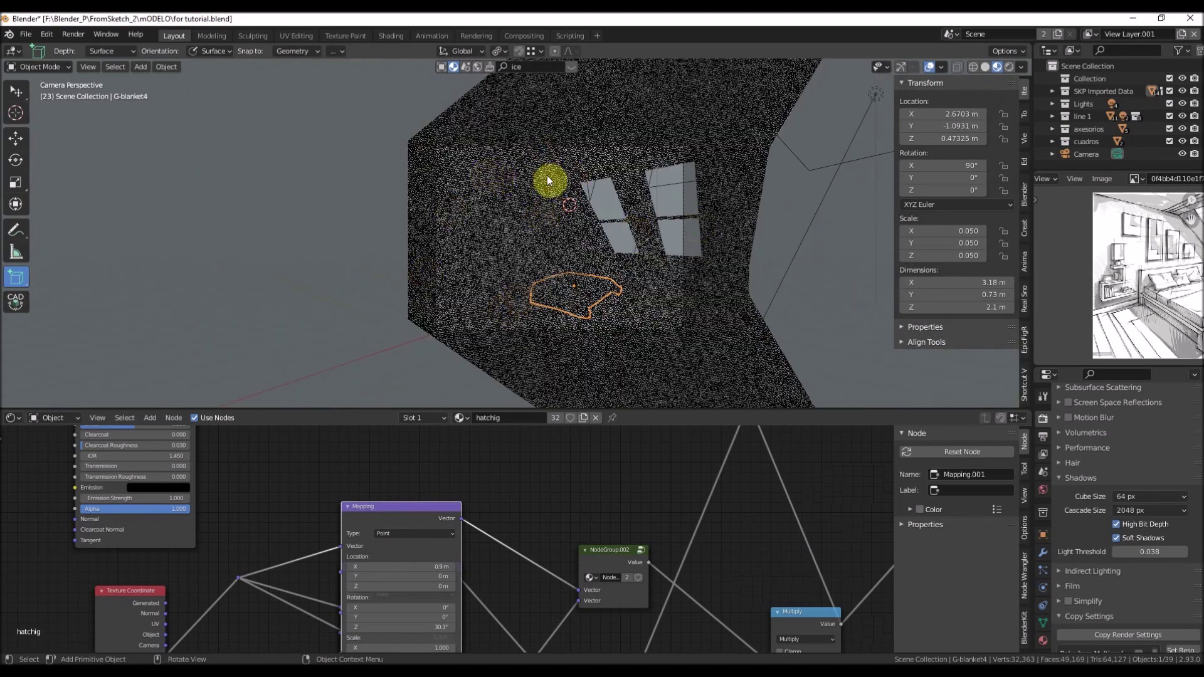
pyautogui.scroll(-2, 528, 208)
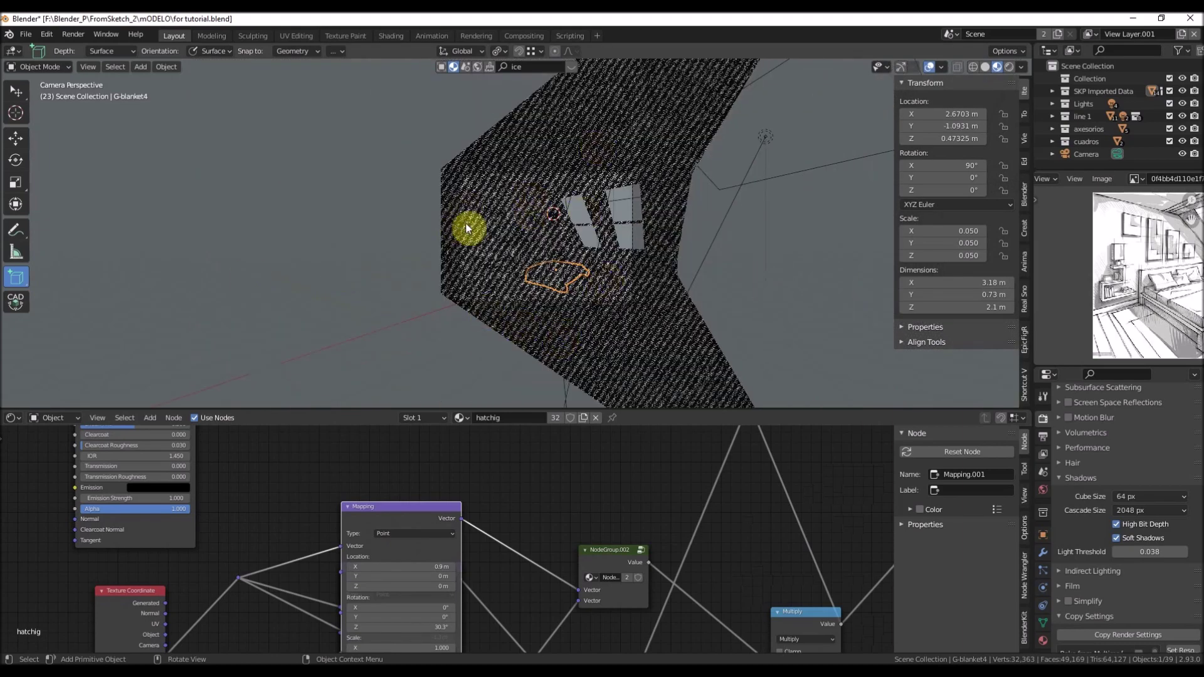
pyautogui.scroll(3, 510, 307)
pyautogui.scroll(-3, 556, 276)
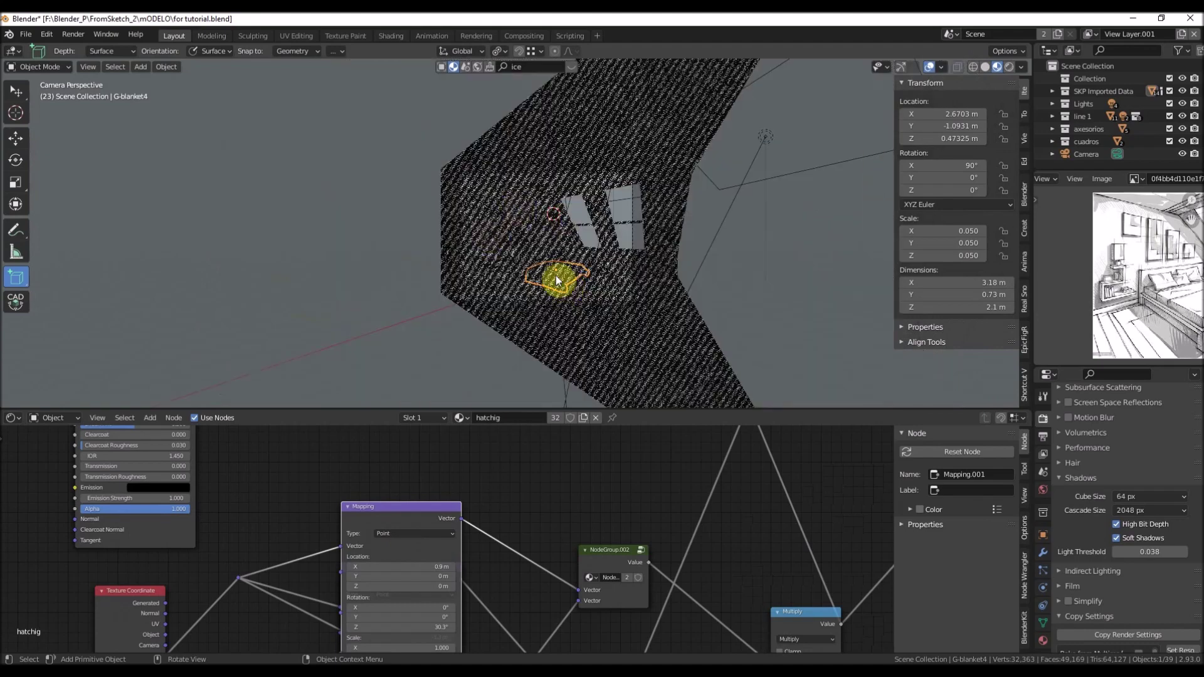
pyautogui.scroll(4, 571, 301)
pyautogui.scroll(-3, 381, 243)
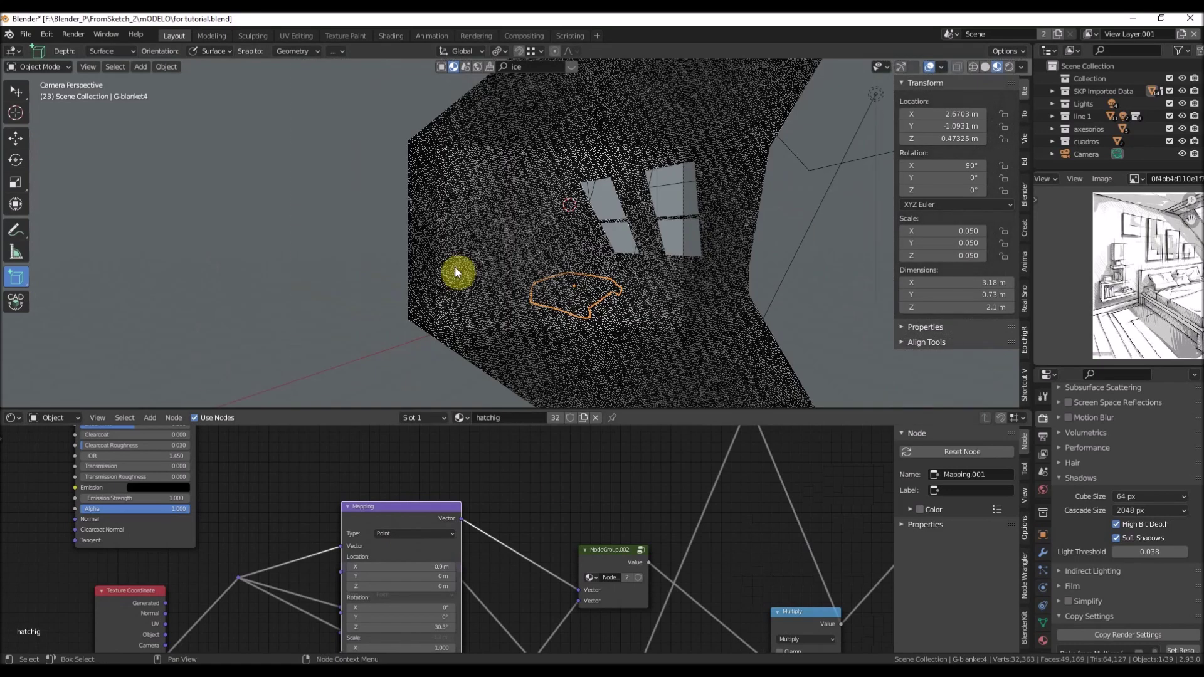
# Collapse both Mapping nodes to tidy the node tree
pyautogui.moveTo(290, 603); pyautogui.dragTo(442, 527, button='middle')
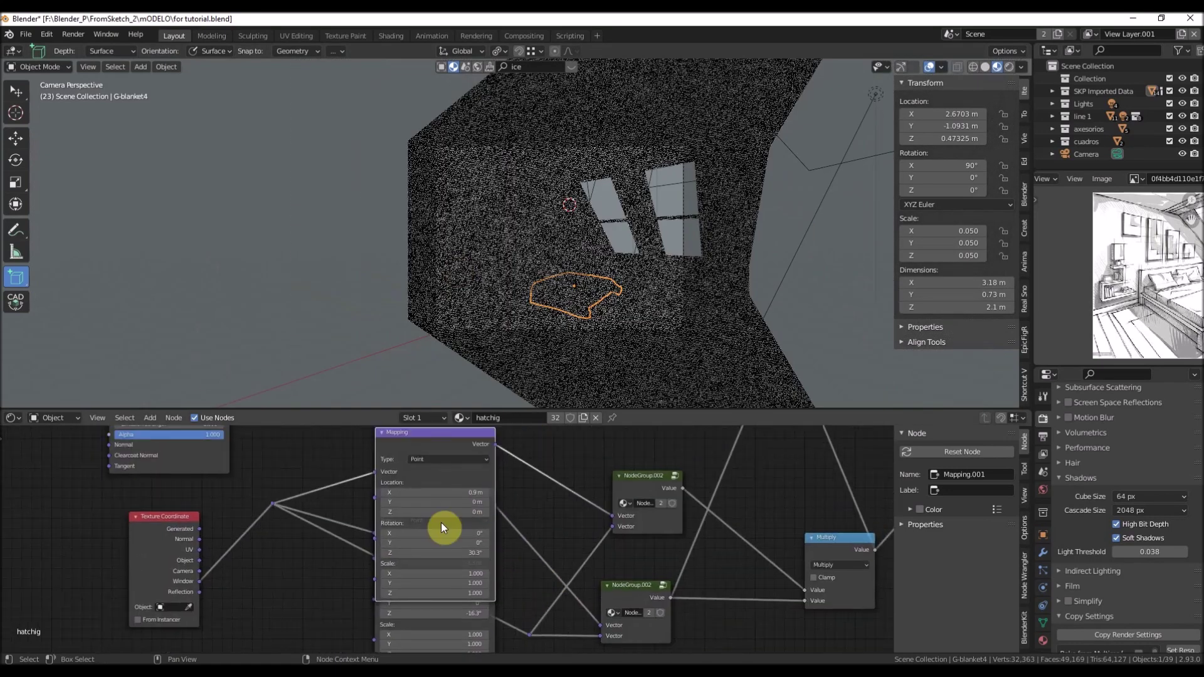
pyautogui.click(380, 434)
pyautogui.click(378, 494)
pyautogui.moveTo(379, 494); pyautogui.dragTo(247, 496, button='middle')
pyautogui.scroll(-7, 479, 494)
pyautogui.moveTo(479, 495); pyautogui.dragTo(389, 537, button='middle')
# Alternate the preview between the math Multiply node and the lower line group, comparing crossed and single hatching at several distances
pyautogui.keyDown('ctrl'); pyautogui.keyDown('shift'); pyautogui.click(409, 570); pyautogui.keyUp('shift'); pyautogui.keyUp('ctrl')
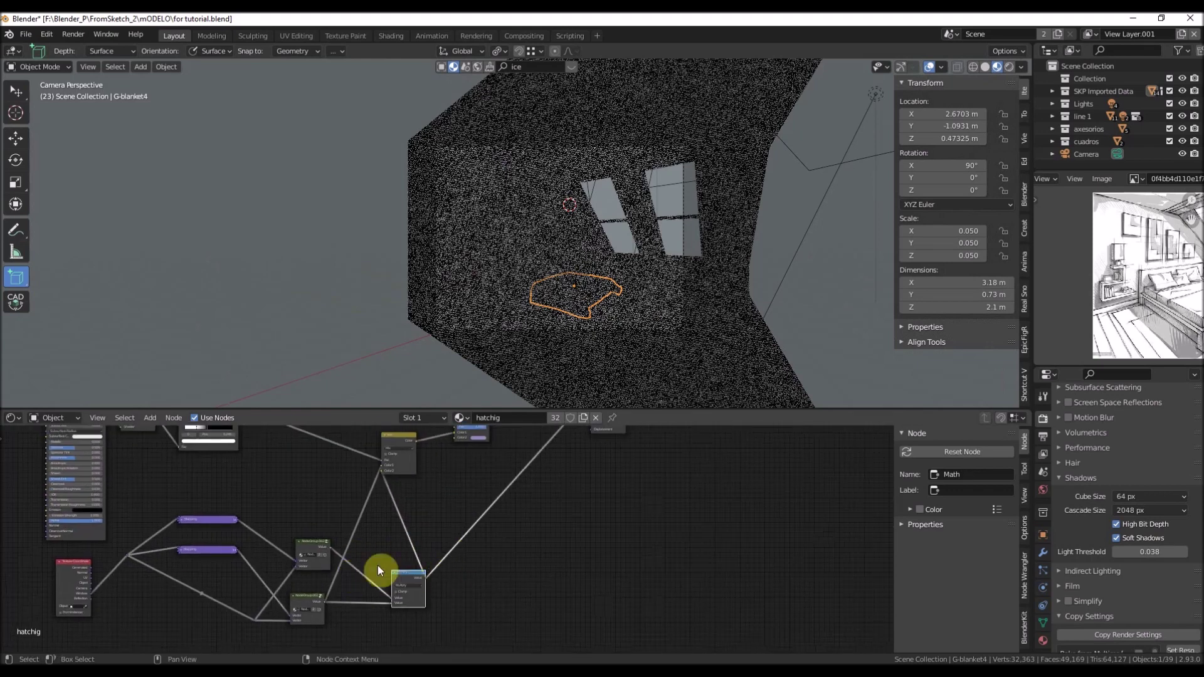
pyautogui.keyDown('ctrl'); pyautogui.keyDown('shift'); pyautogui.click(301, 600); pyautogui.keyUp('shift'); pyautogui.keyUp('ctrl')
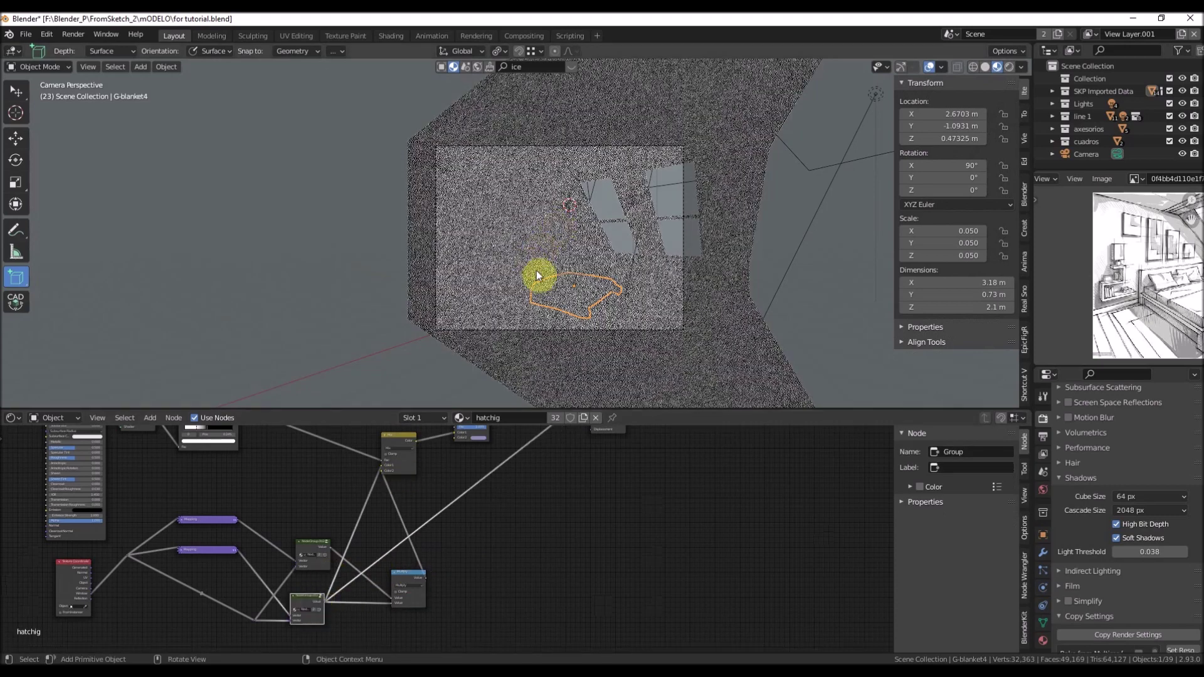
pyautogui.keyDown('ctrl'); pyautogui.keyDown('shift'); pyautogui.click(406, 572); pyautogui.keyUp('shift'); pyautogui.keyUp('ctrl')
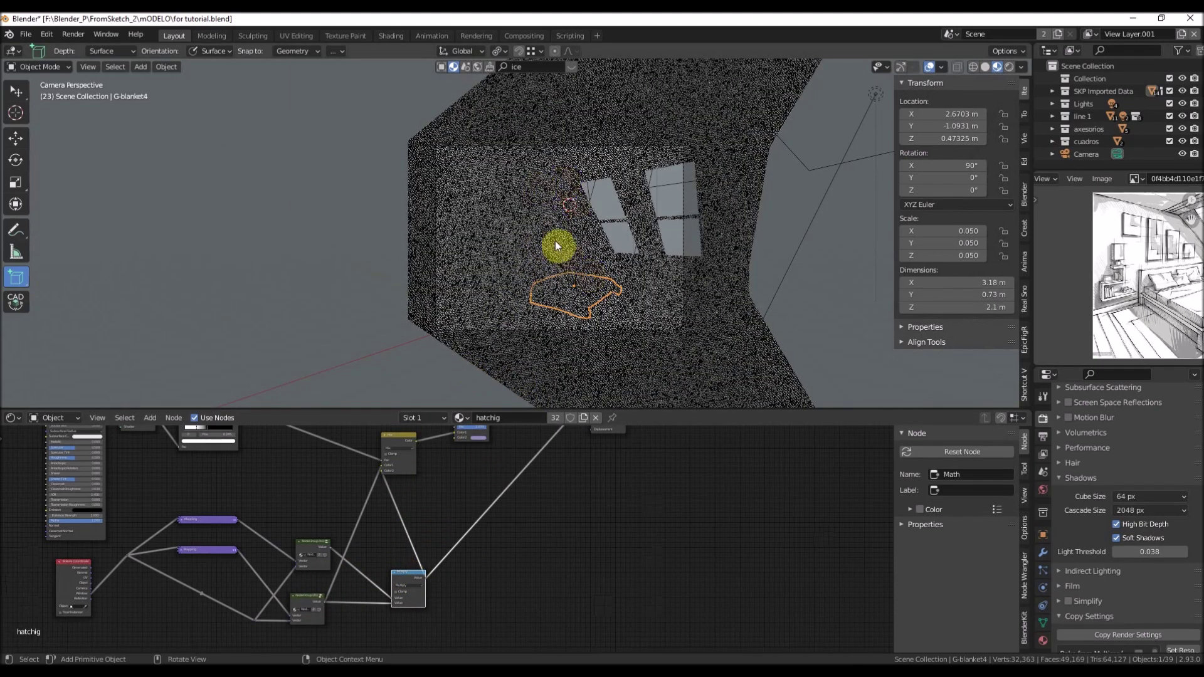
pyautogui.scroll(4, 557, 244)
pyautogui.keyDown('ctrl'); pyautogui.keyDown('shift'); pyautogui.click(309, 597); pyautogui.keyUp('shift'); pyautogui.keyUp('ctrl')
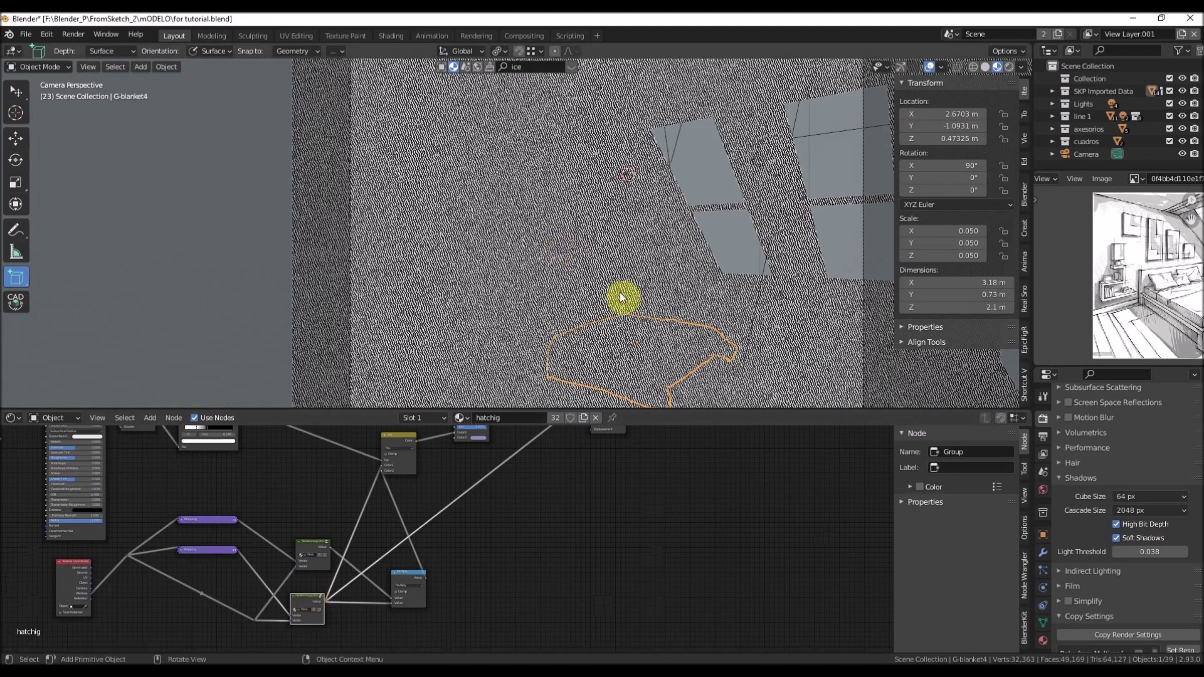
pyautogui.scroll(-5, 459, 329)
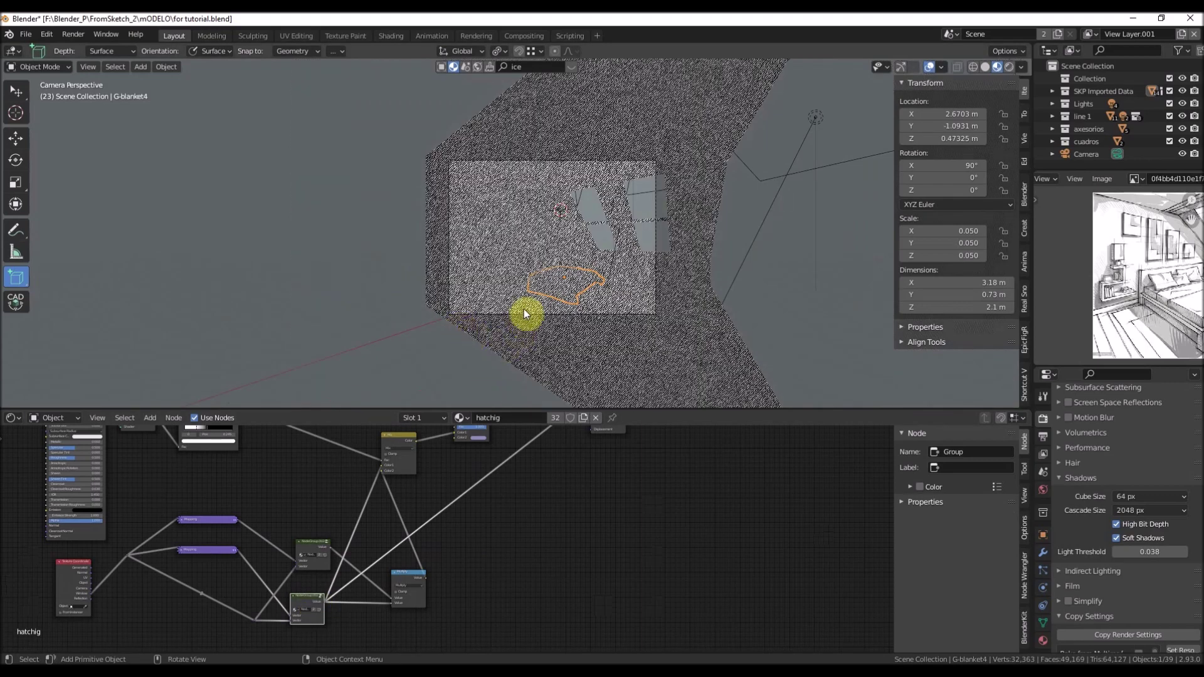
pyautogui.scroll(6, 522, 306)
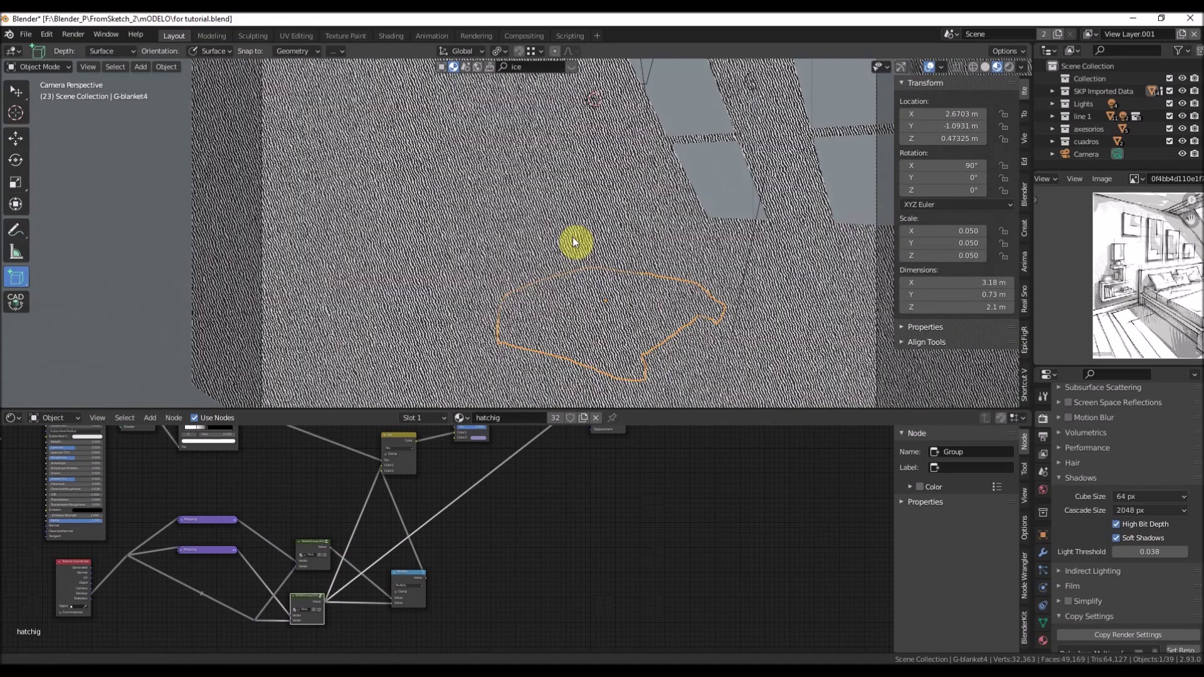
pyautogui.scroll(-3, 573, 237)
# Preview the ColorRamp node's output in the room and move the node closer to the Mix node
pyautogui.moveTo(385, 503); pyautogui.dragTo(348, 523, button='middle')
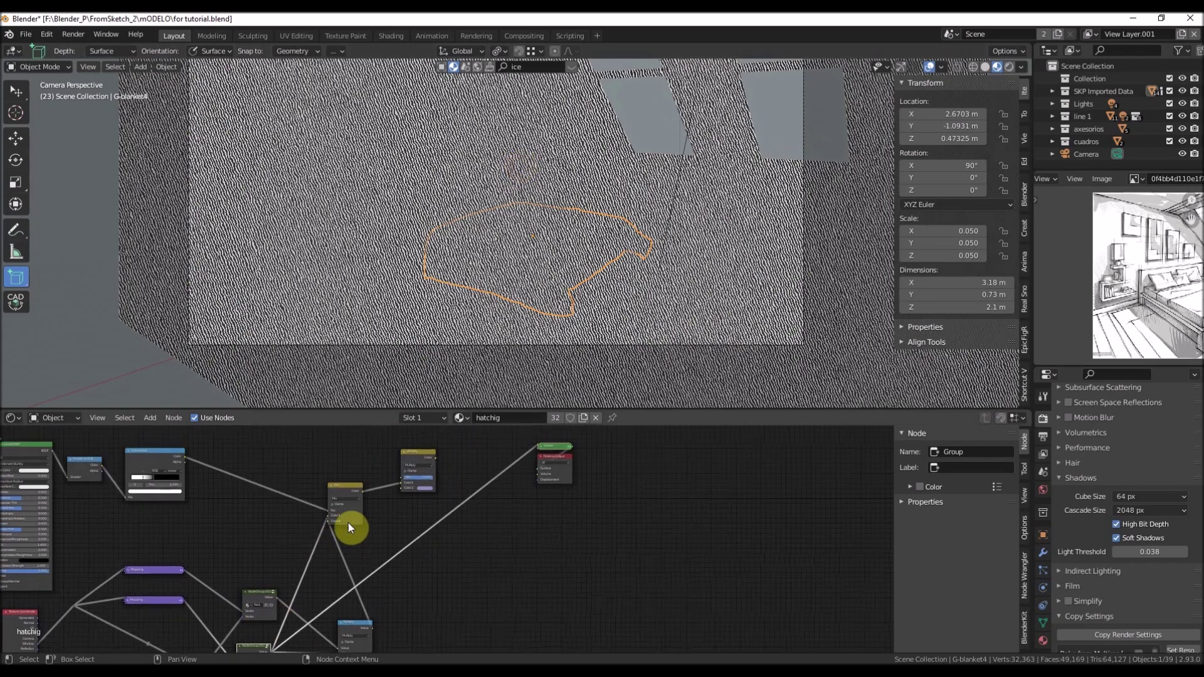
pyautogui.keyDown('ctrl'); pyautogui.keyDown('shift'); pyautogui.click(154, 463); pyautogui.keyUp('shift'); pyautogui.keyUp('ctrl')
pyautogui.moveTo(162, 459); pyautogui.dragTo(236, 469)
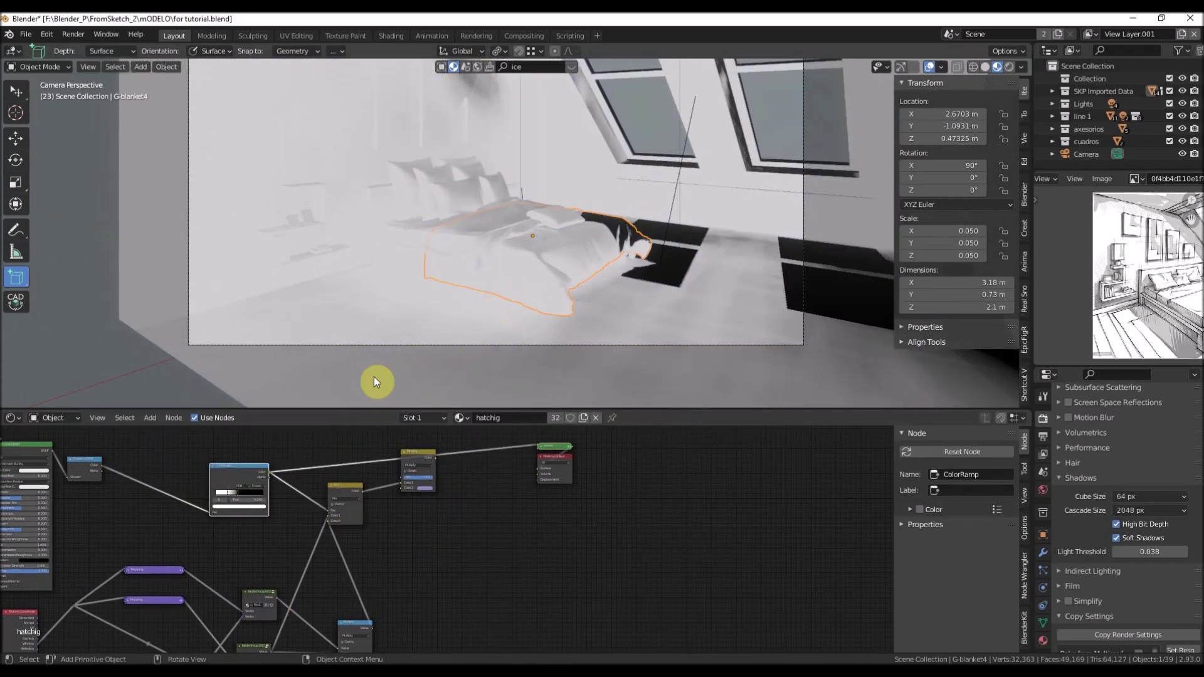
pyautogui.scroll(5, 221, 493)
pyautogui.moveTo(173, 492); pyautogui.dragTo(322, 516, button='middle')
pyautogui.moveTo(270, 499); pyautogui.dragTo(314, 515)
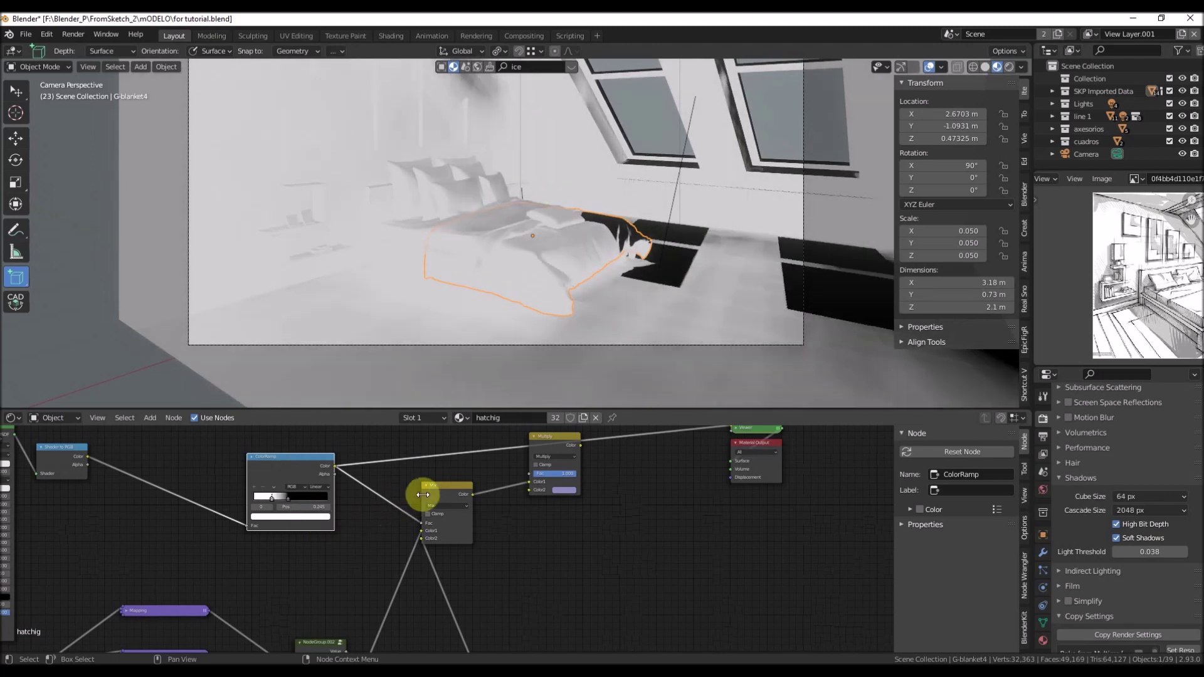
# Preview the Mix node's output and follow its color inputs back to the line group and the math Multiply node
pyautogui.keyDown('ctrl'); pyautogui.keyDown('shift'); pyautogui.click(456, 484); pyautogui.keyUp('shift'); pyautogui.keyUp('ctrl')
pyautogui.moveTo(483, 493); pyautogui.dragTo(545, 450, button='middle')
pyautogui.moveTo(510, 508)
pyautogui.mouseDown(button='middle')
pyautogui.moveTo(433, 444)
pyautogui.moveTo(457, 527)
pyautogui.moveTo(484, 457)
pyautogui.moveTo(442, 554)
pyautogui.mouseUp(button='middle')
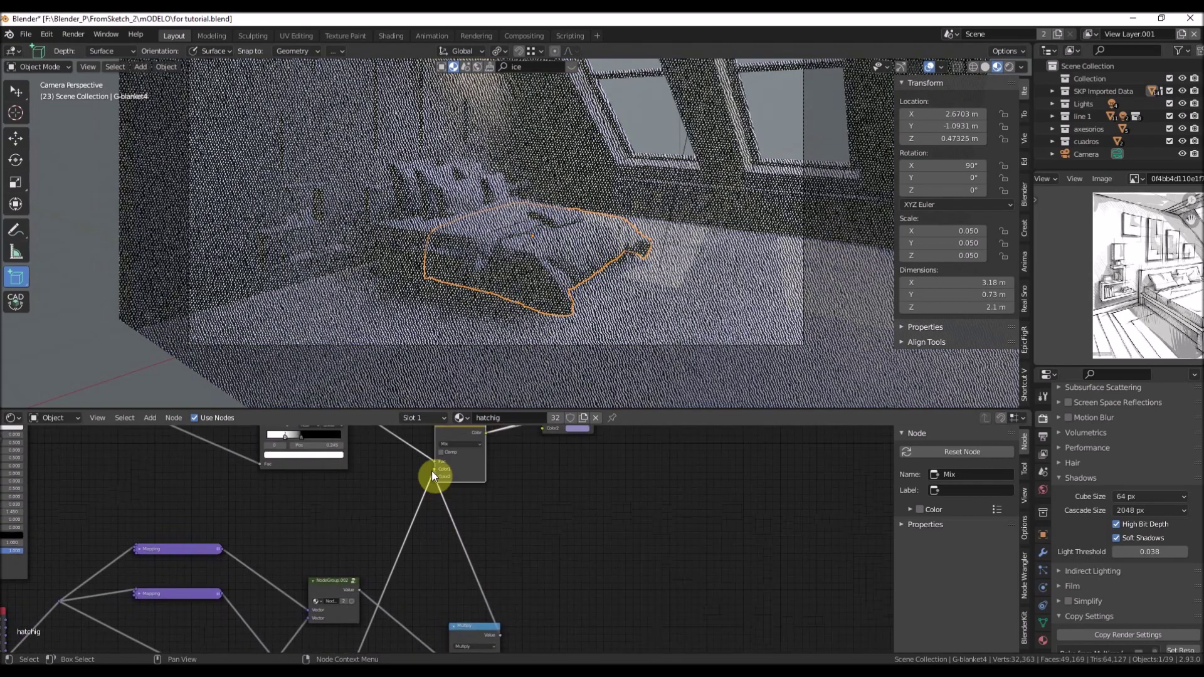
pyautogui.moveTo(426, 493); pyautogui.dragTo(442, 424, button='middle')
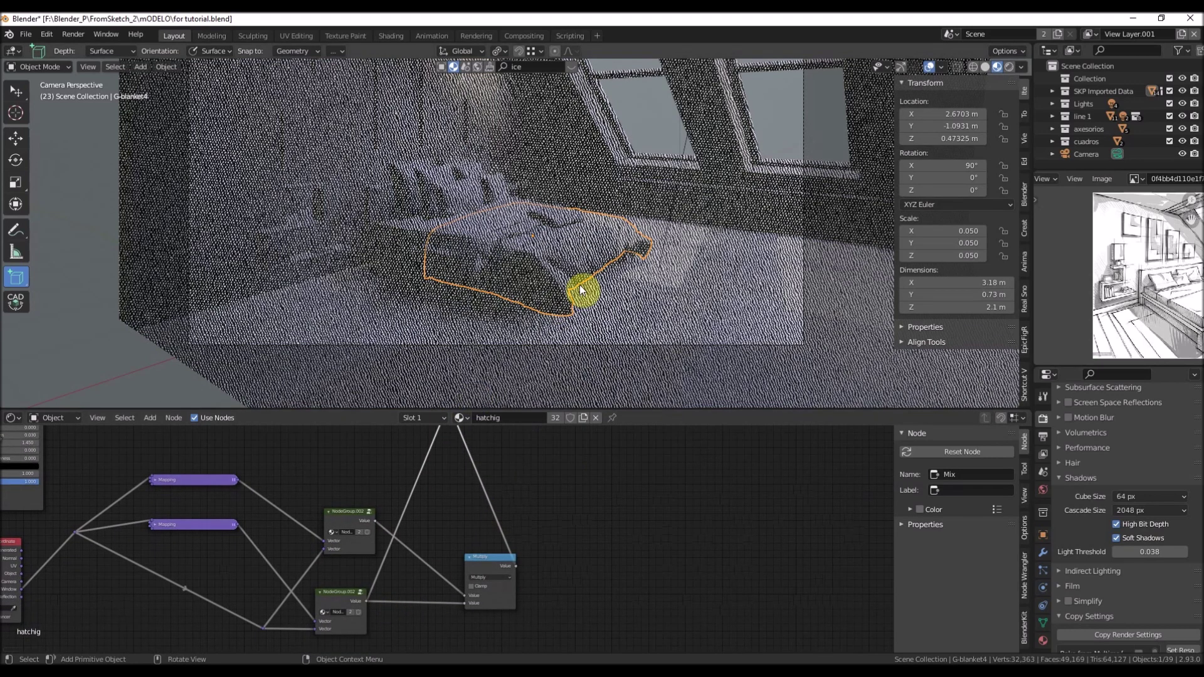
# Preview the lower line group, the math Multiply, the color Multiply and the Mix node in turn, examining the mixed hatching around the bed
pyautogui.keyDown('ctrl'); pyautogui.keyDown('shift'); pyautogui.click(333, 599); pyautogui.keyUp('shift'); pyautogui.keyUp('ctrl')
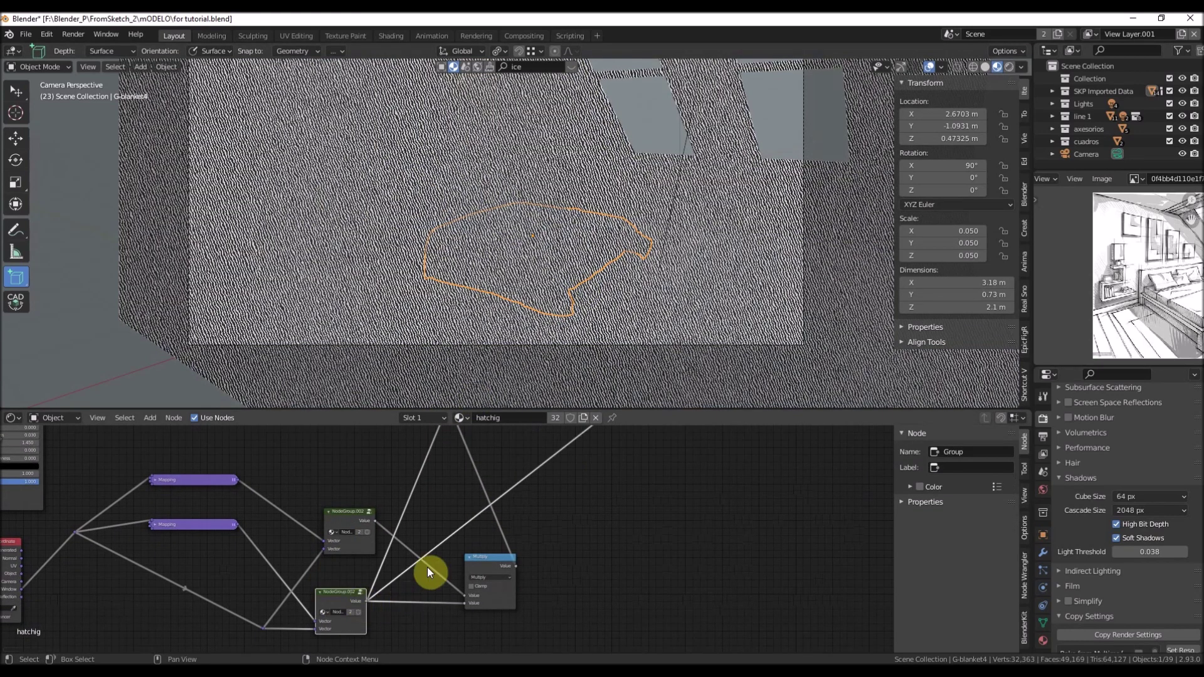
pyautogui.keyDown('ctrl'); pyautogui.keyDown('shift'); pyautogui.click(495, 562); pyautogui.keyUp('shift'); pyautogui.keyUp('ctrl')
pyautogui.moveTo(512, 481); pyautogui.dragTo(463, 651, button='middle')
pyautogui.keyDown('ctrl'); pyautogui.keyDown('shift'); pyautogui.click(537, 483); pyautogui.keyUp('shift'); pyautogui.keyUp('ctrl')
pyautogui.keyDown('ctrl'); pyautogui.keyDown('shift'); pyautogui.click(429, 529); pyautogui.keyUp('shift'); pyautogui.keyUp('ctrl')
pyautogui.scroll(2, 578, 254)
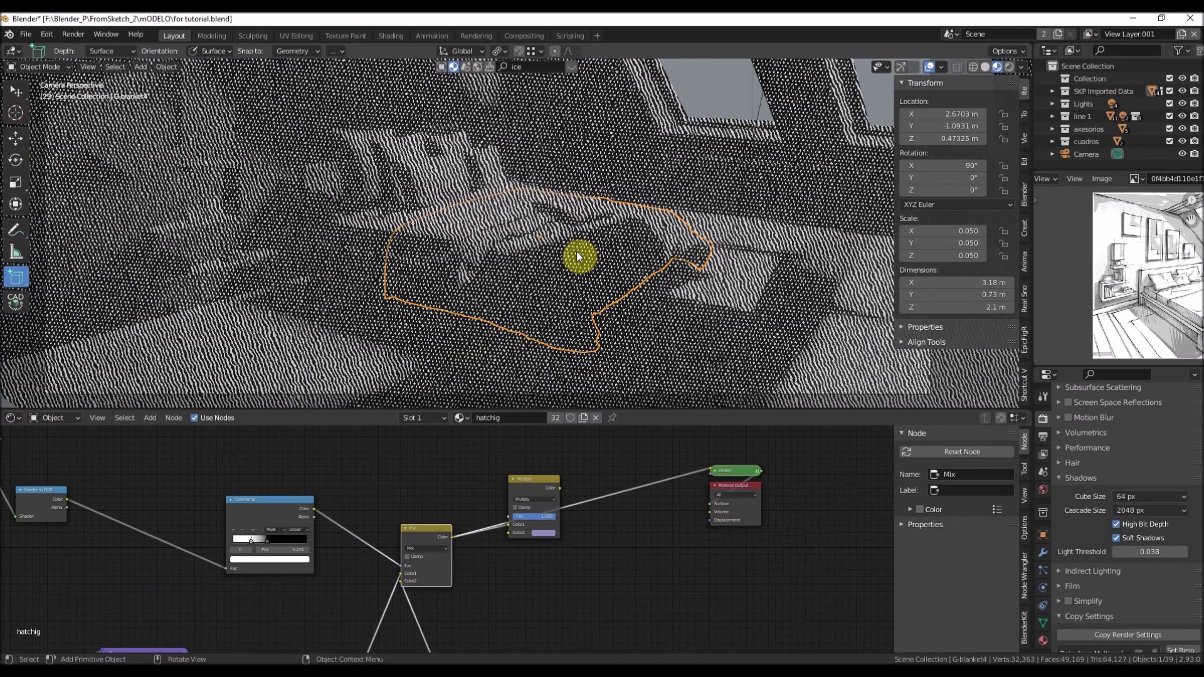
# Examine the mixed hatching around the bed near and far, and preview the ColorRamp node and the Mix node in turn
pyautogui.scroll(2, 502, 311)
pyautogui.scroll(3, 518, 336)
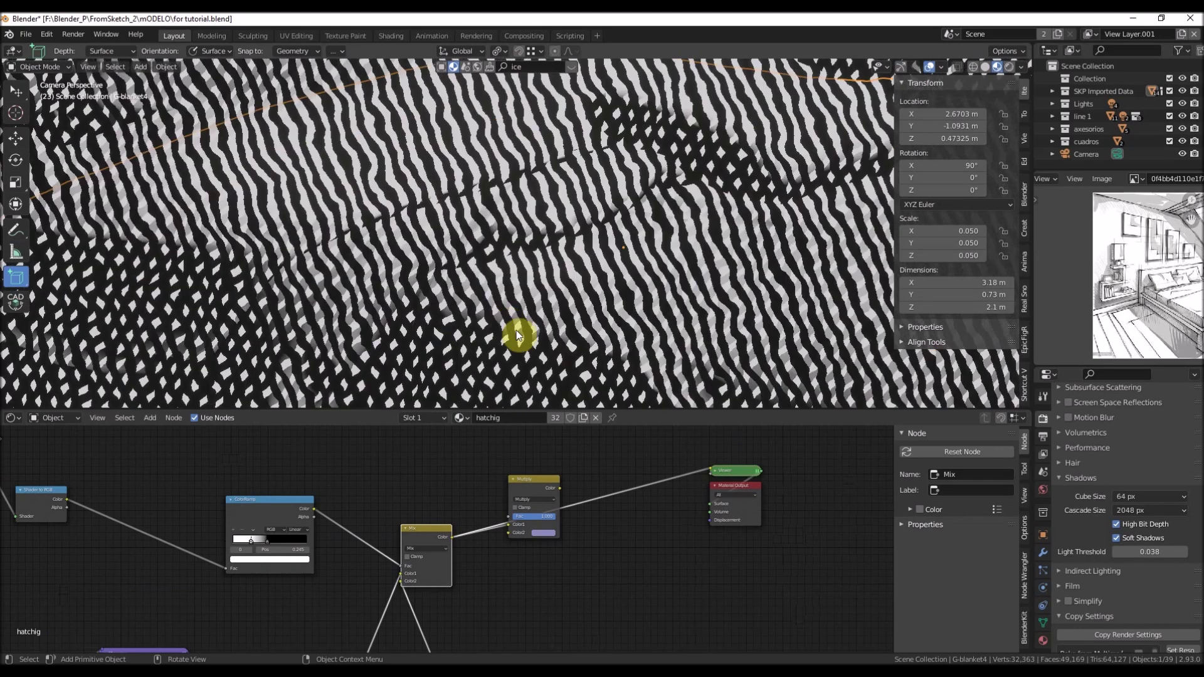
pyautogui.scroll(-4, 502, 313)
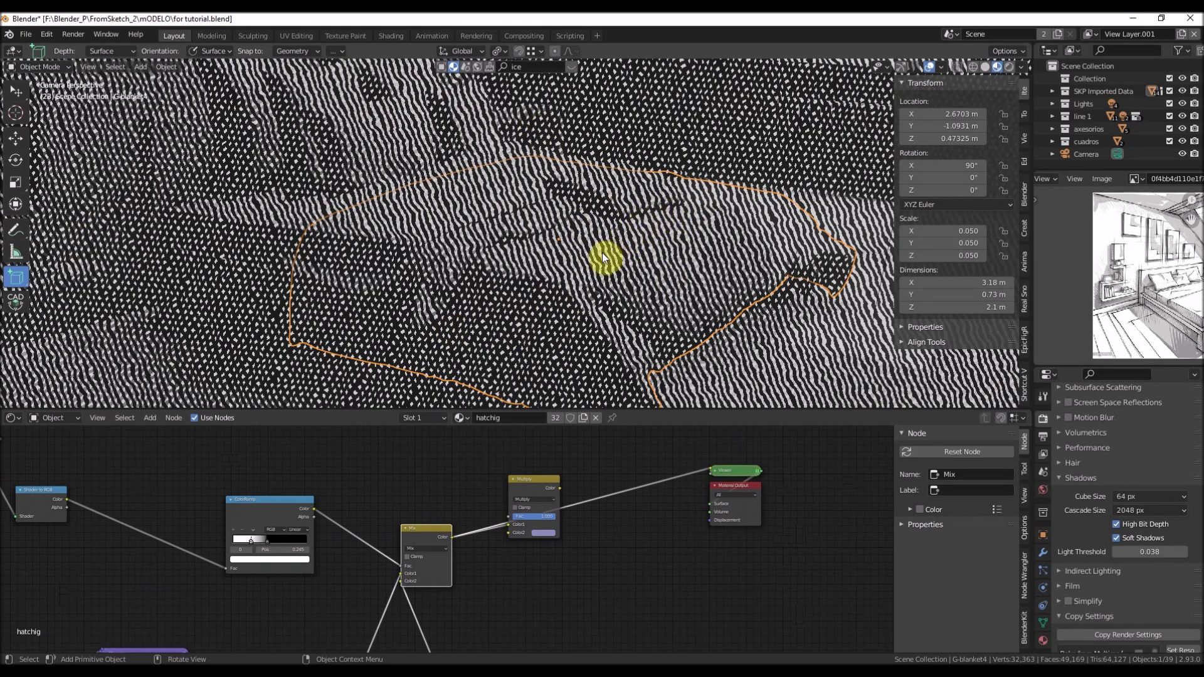
pyautogui.scroll(-3, 577, 244)
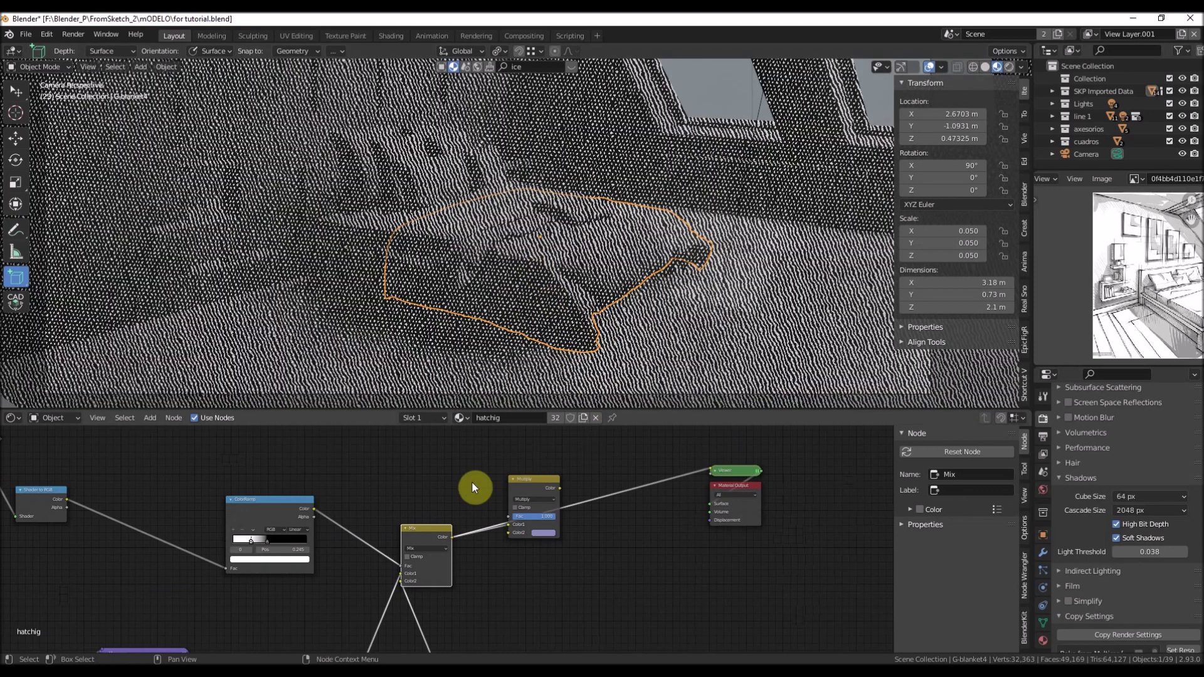
pyautogui.keyDown('ctrl'); pyautogui.keyDown('shift'); pyautogui.click(263, 509); pyautogui.keyUp('shift'); pyautogui.keyUp('ctrl')
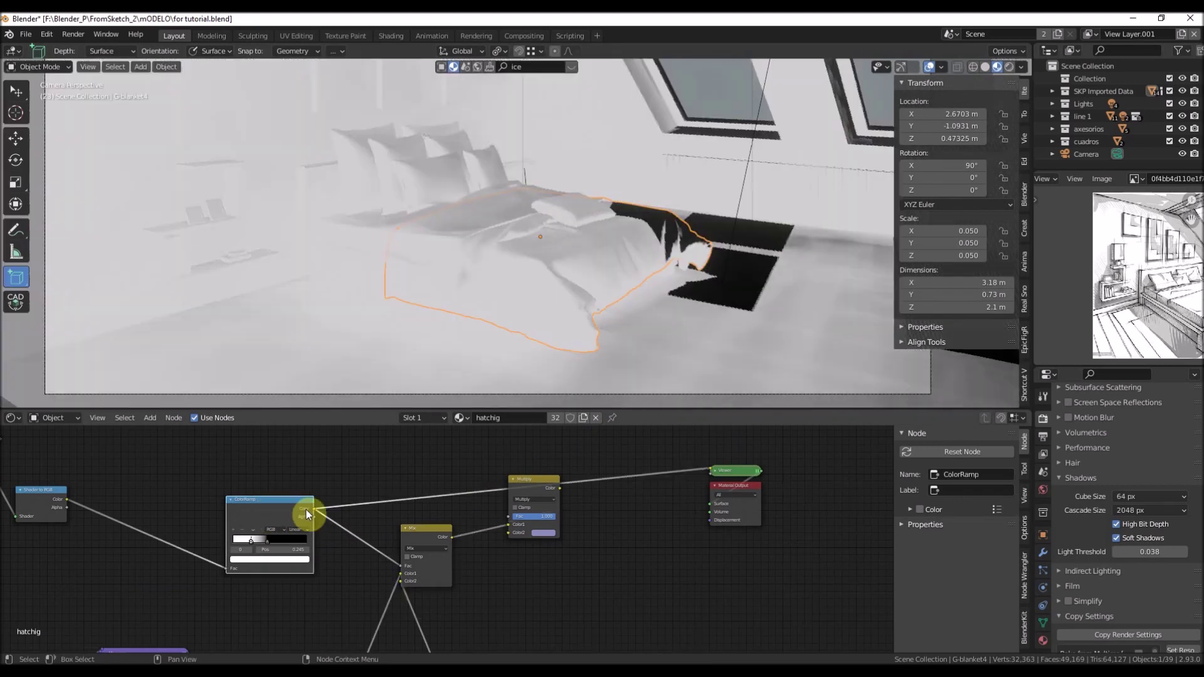
pyautogui.moveTo(264, 509); pyautogui.dragTo(284, 491, button='middle')
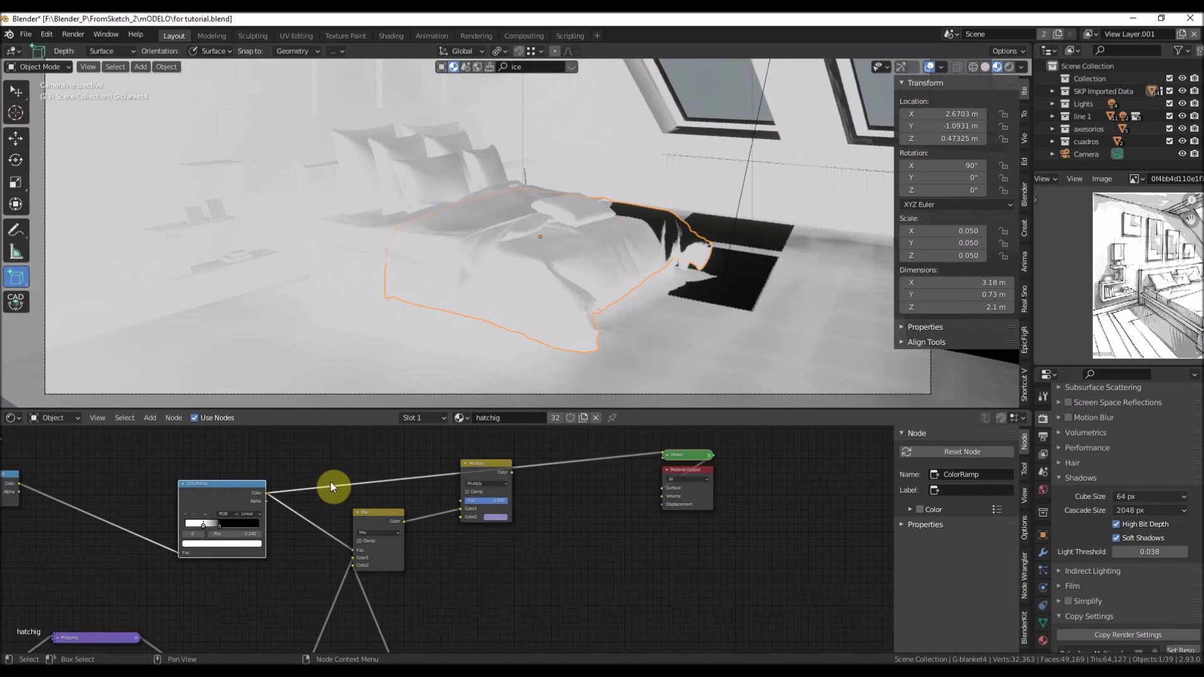
pyautogui.moveTo(342, 492); pyautogui.dragTo(297, 509, button='middle')
pyautogui.moveTo(452, 544); pyautogui.dragTo(559, 490, button='middle')
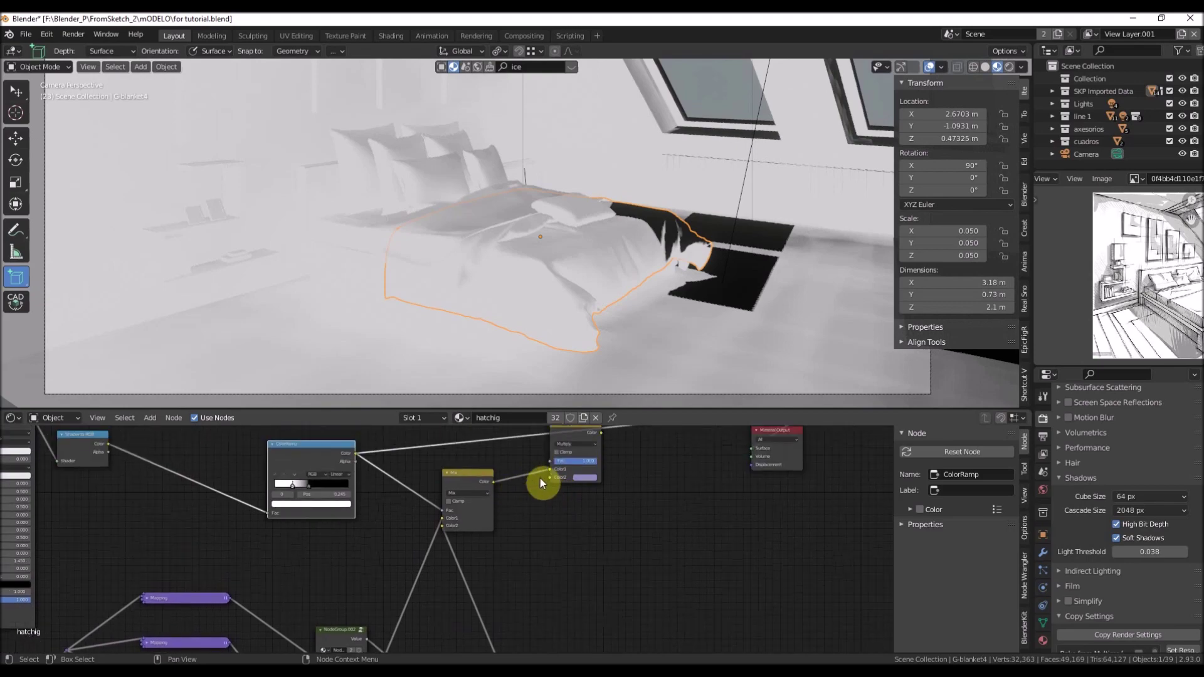
pyautogui.moveTo(492, 478); pyautogui.dragTo(438, 462, button='middle')
pyautogui.keyDown('ctrl'); pyautogui.keyDown('shift'); pyautogui.click(430, 461); pyautogui.keyUp('shift'); pyautogui.keyUp('ctrl')
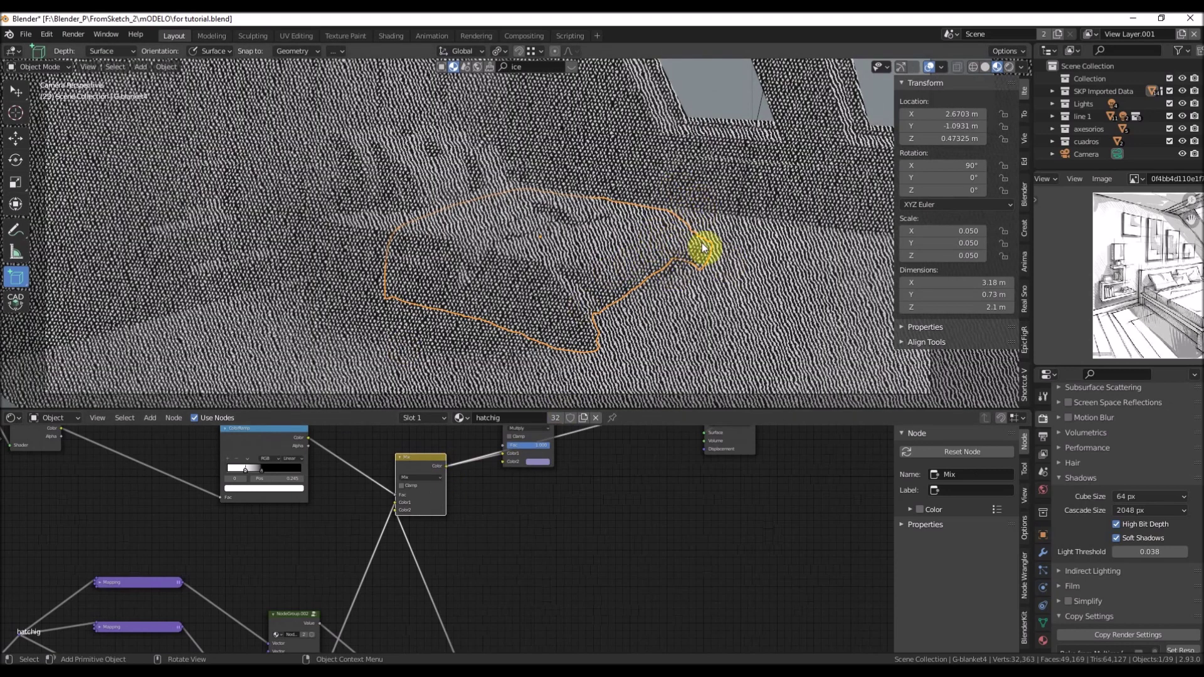
# Duplicate the Mix node and insert the copy into the link between the original Mix node and the output
pyautogui.moveTo(566, 495); pyautogui.dragTo(534, 553, button='middle')
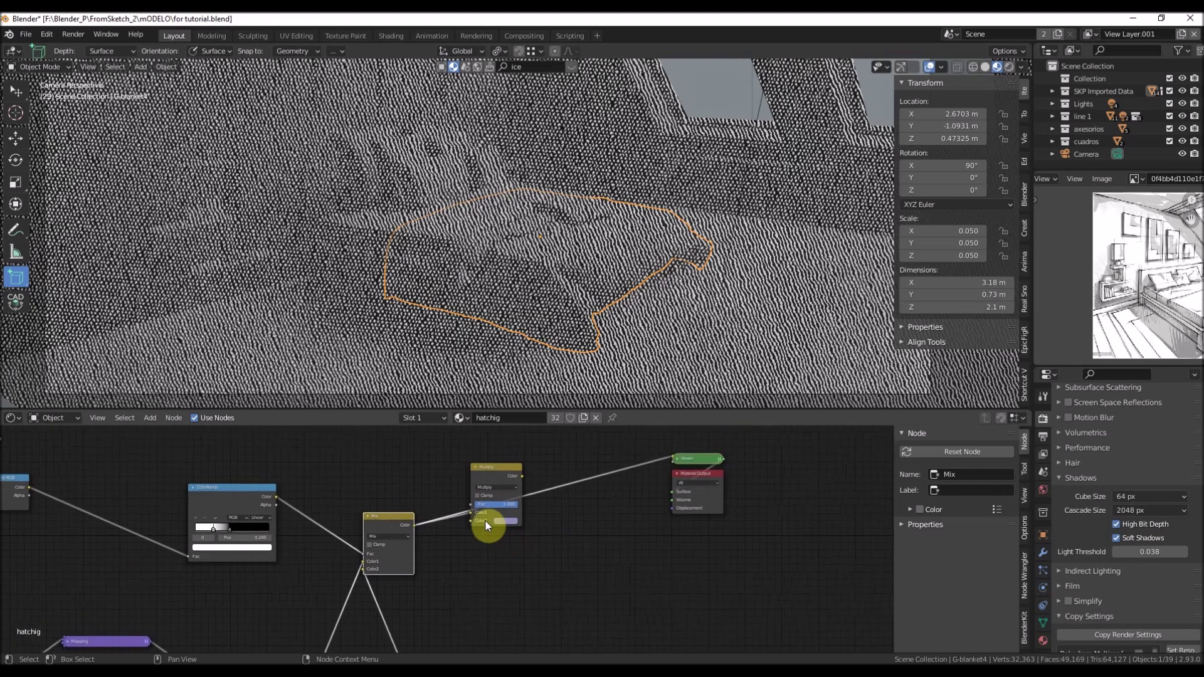
pyautogui.hotkey('shift', 'a')
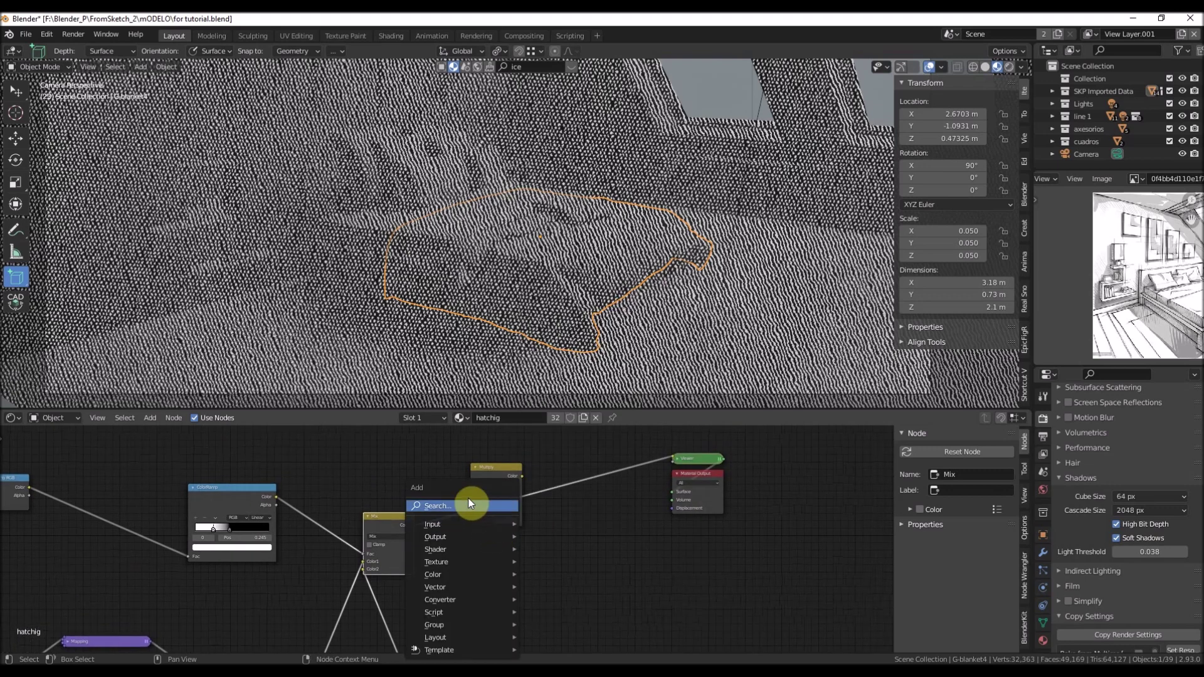
pyautogui.click(383, 522)
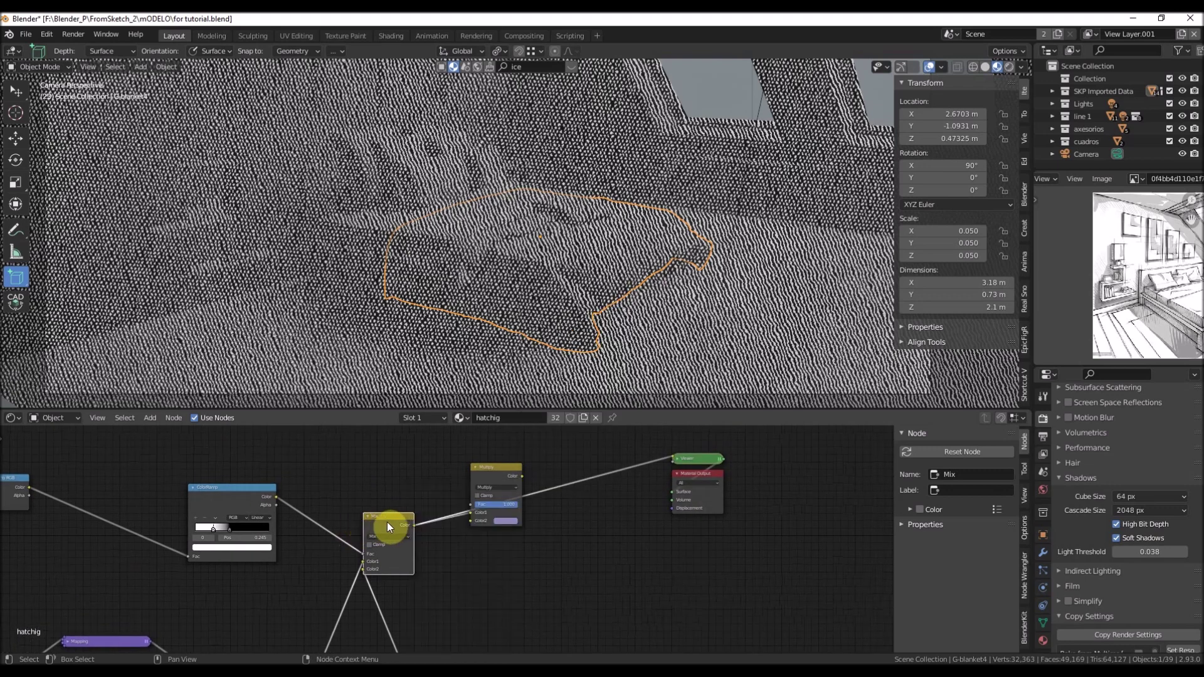
pyautogui.hotkey('shift', 'd')
pyautogui.click(468, 507)
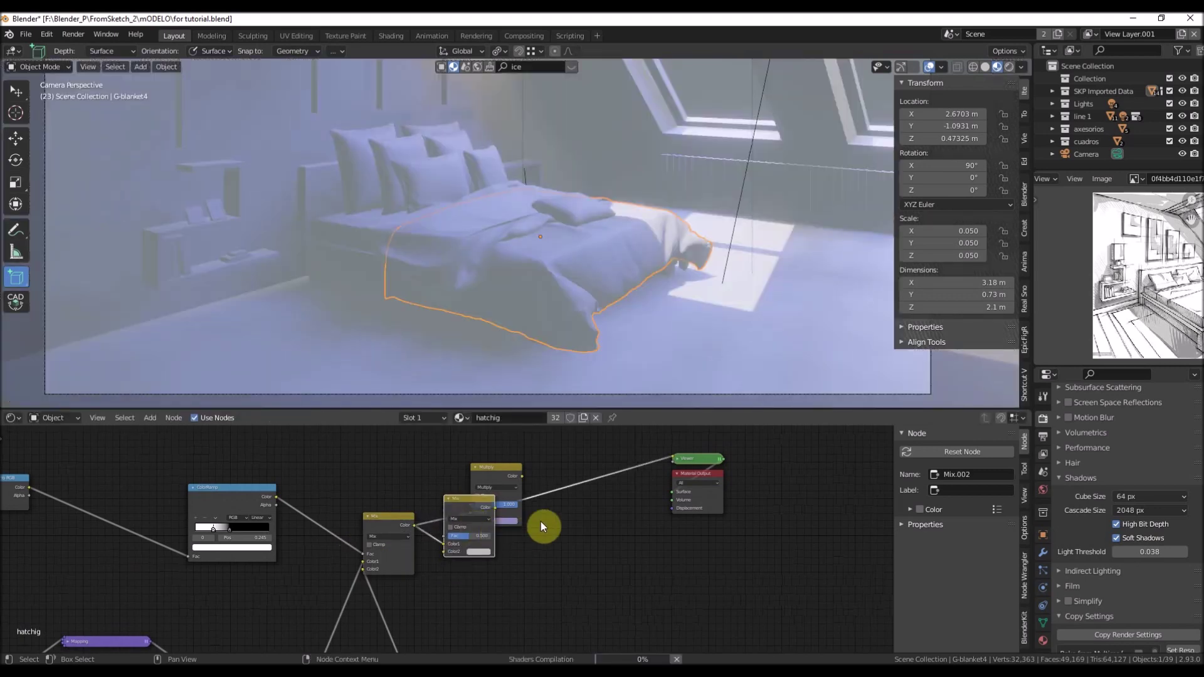
# Move the color Multiply node out of the chain and set the new Mix node's second color to white
pyautogui.moveTo(526, 473)
pyautogui.mouseDown()
pyautogui.moveTo(626, 438)
pyautogui.moveTo(599, 556)
pyautogui.moveTo(537, 538)
pyautogui.moveTo(415, 650)
pyautogui.moveTo(394, 647)
pyautogui.mouseUp()
pyautogui.click(480, 552)
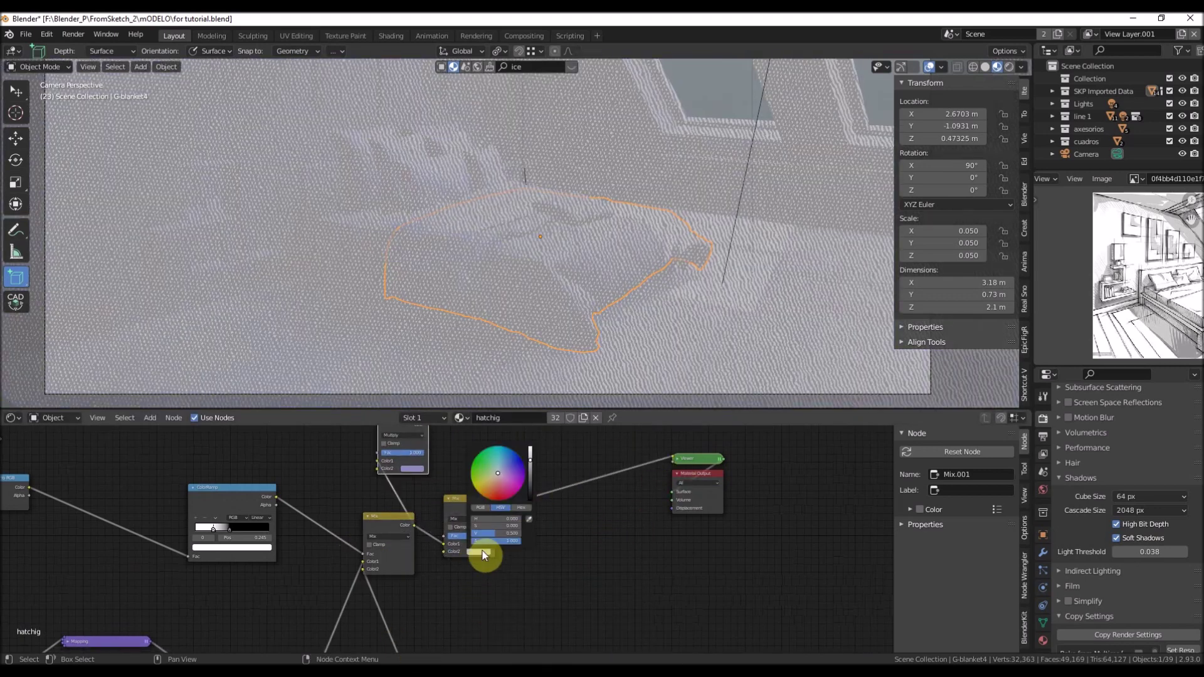
pyautogui.click(483, 550)
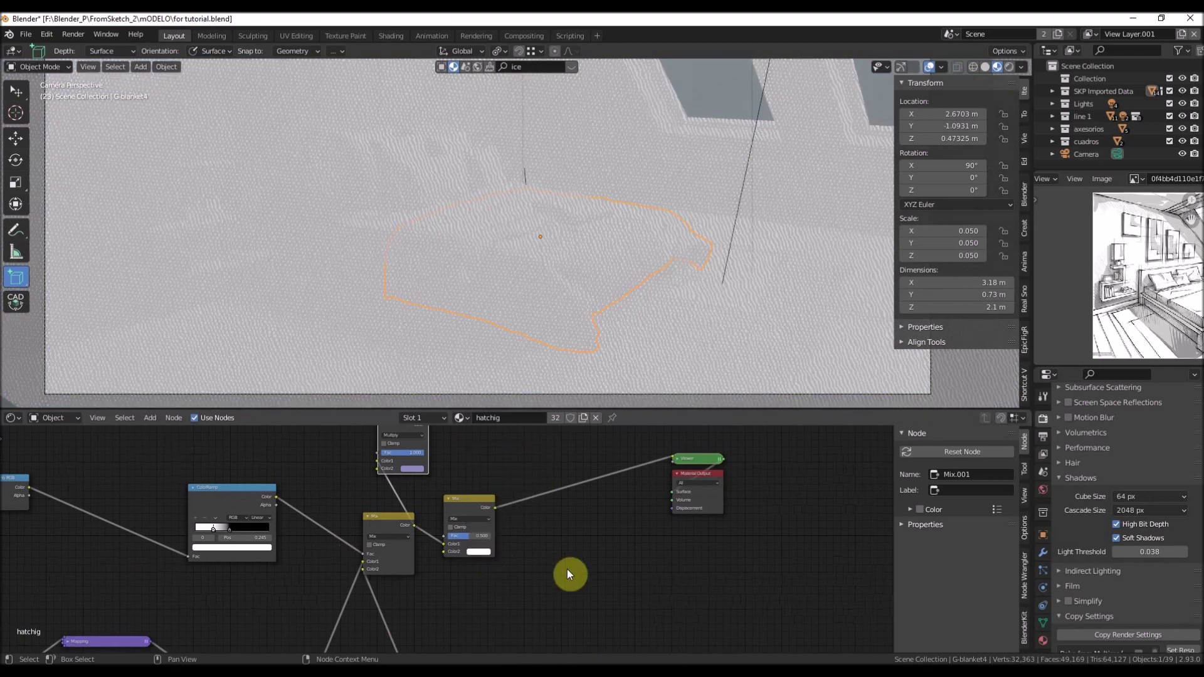
# Duplicate the ColorRamp, feed it from the Shader to RGB node and connect its color to the new Mix node's factor
pyautogui.click(250, 517)
pyautogui.moveTo(239, 503); pyautogui.dragTo(349, 546, button='middle')
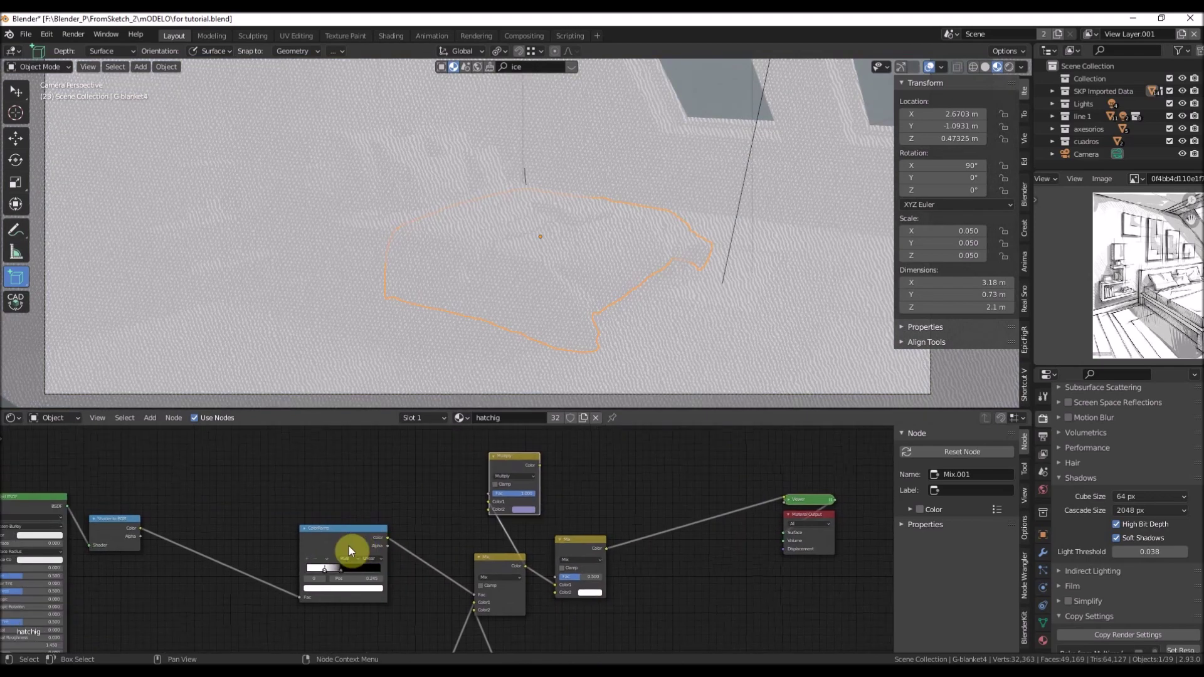
pyautogui.hotkey('shift', 'd')
pyautogui.click(322, 477)
pyautogui.moveTo(144, 530); pyautogui.dragTo(292, 516)
pyautogui.moveTo(379, 456)
pyautogui.mouseDown()
pyautogui.moveTo(562, 551)
pyautogui.moveTo(559, 578)
pyautogui.mouseUp()
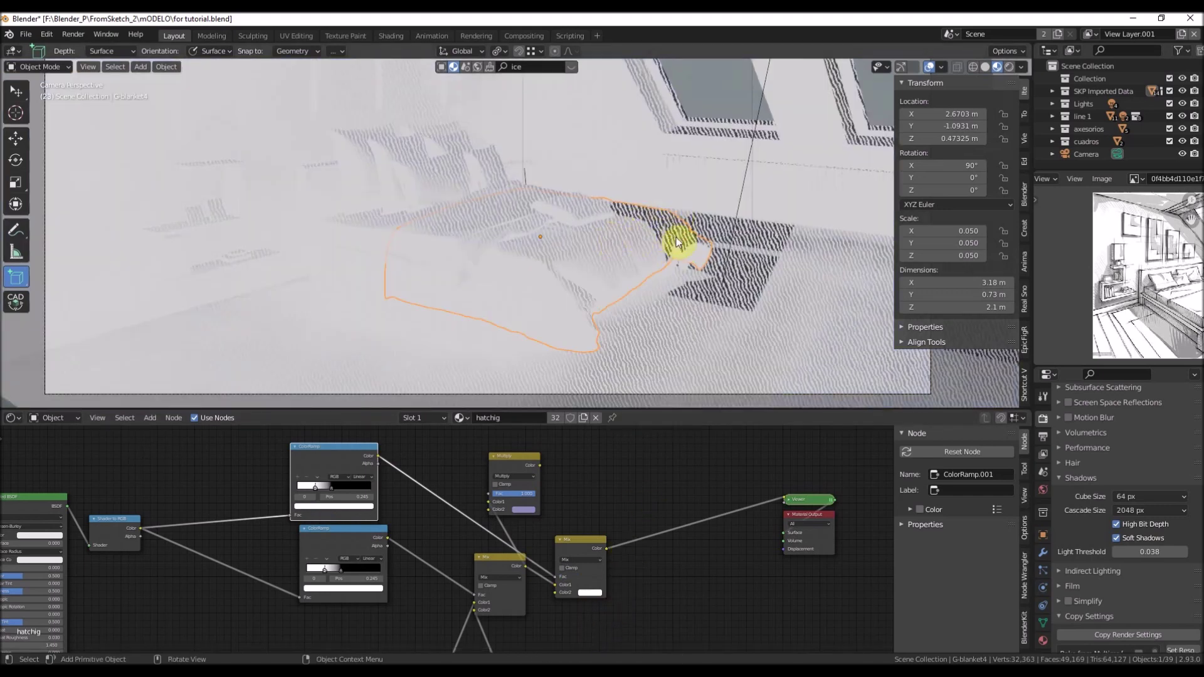
# Move the hatching link to the new Mix node's second color and shift both stops of the new ColorRamp to its bright end
pyautogui.moveTo(315, 487); pyautogui.dragTo(370, 488)
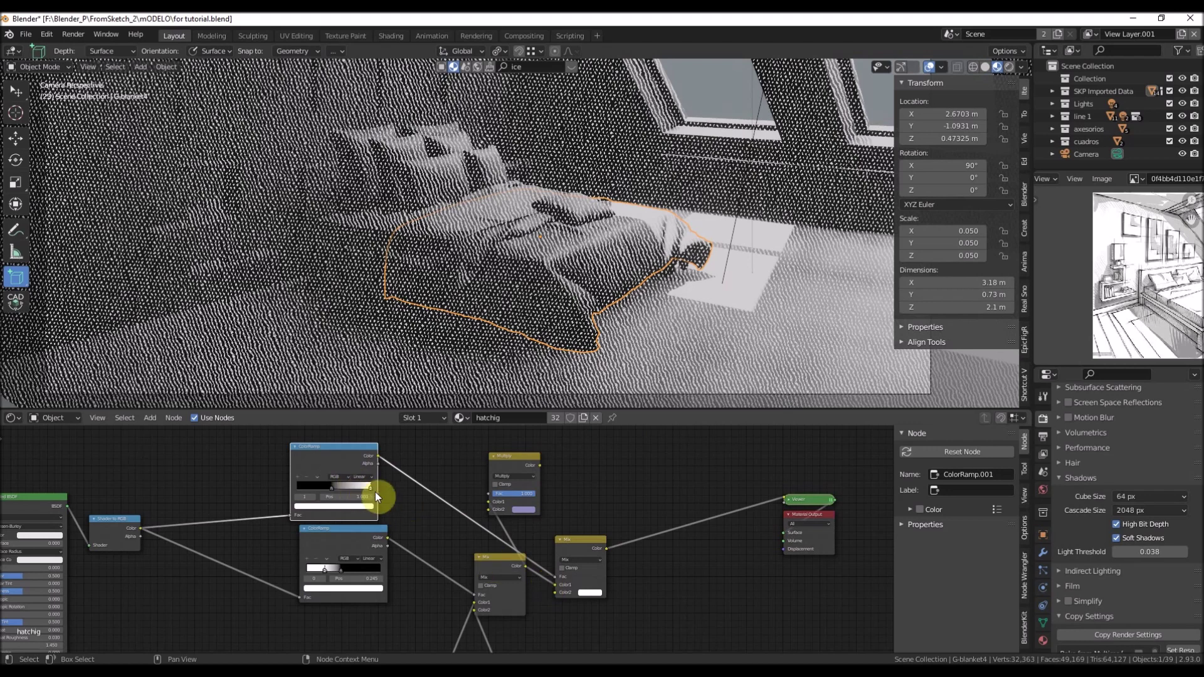
pyautogui.moveTo(554, 585); pyautogui.dragTo(558, 599)
pyautogui.moveTo(551, 585); pyautogui.dragTo(518, 584, button='middle')
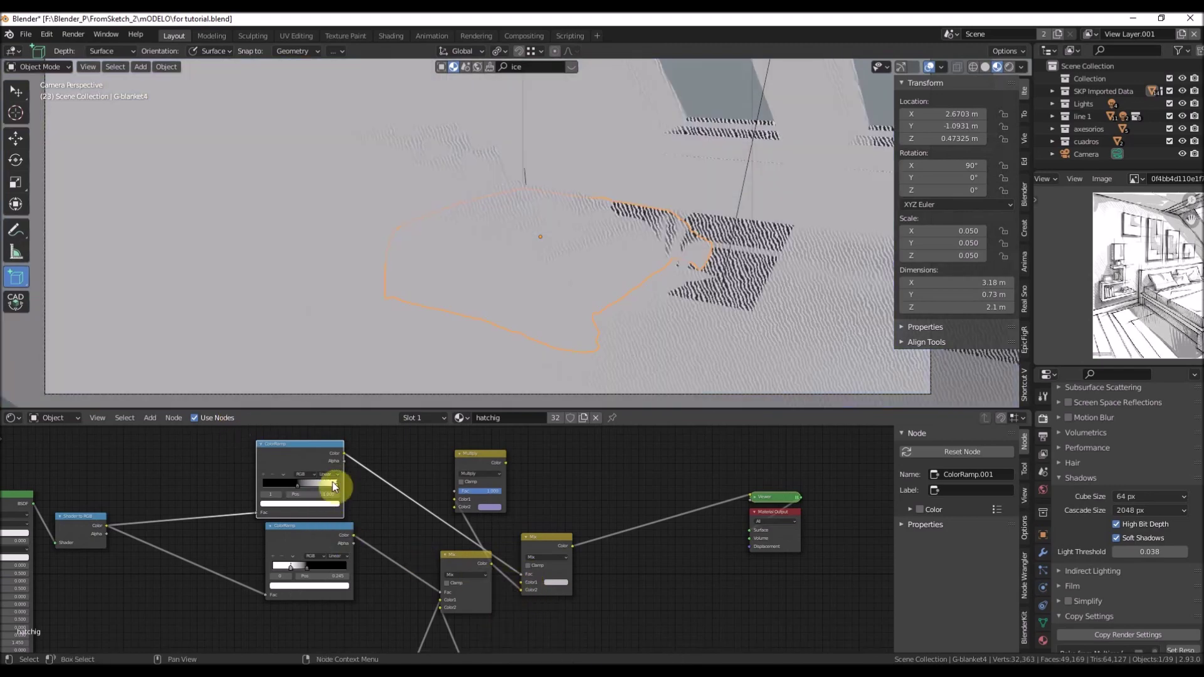
pyautogui.moveTo(335, 486)
pyautogui.mouseDown()
pyautogui.moveTo(254, 484)
pyautogui.moveTo(422, 489)
pyautogui.mouseUp()
pyautogui.moveTo(298, 491); pyautogui.dragTo(342, 484)
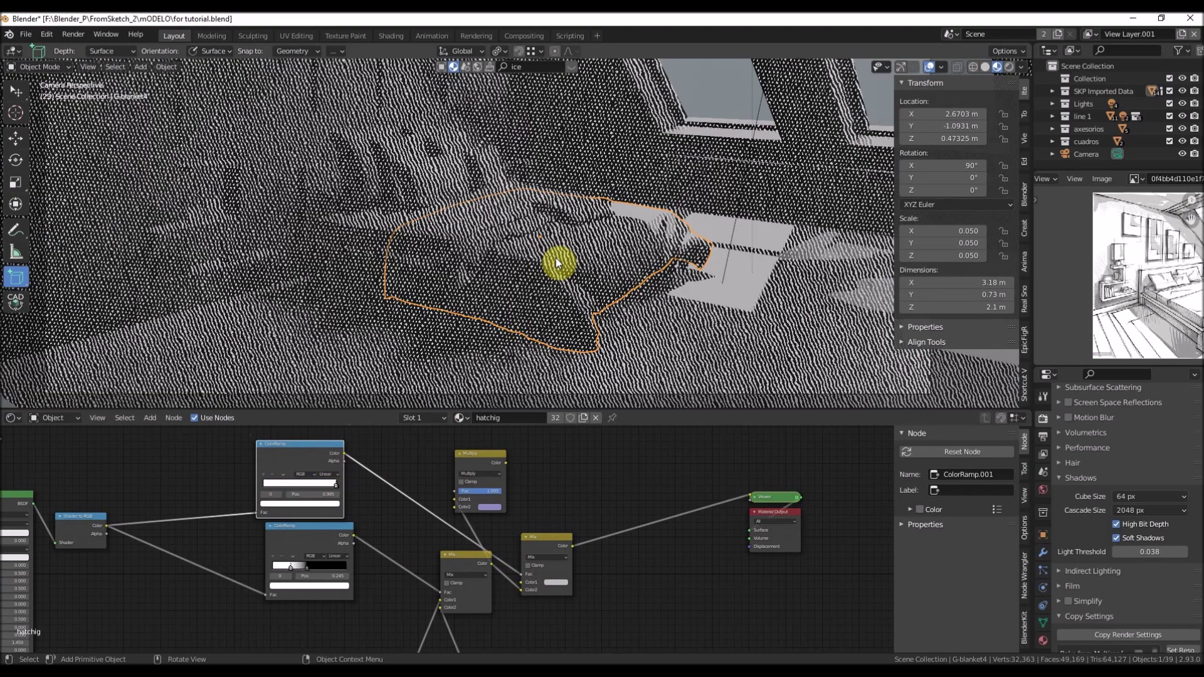
# Pull the new ColorRamp's white stop back toward the dark end while checking the highlights on the lit wall
pyautogui.moveTo(558, 263); pyautogui.dragTo(559, 69, button='middle')
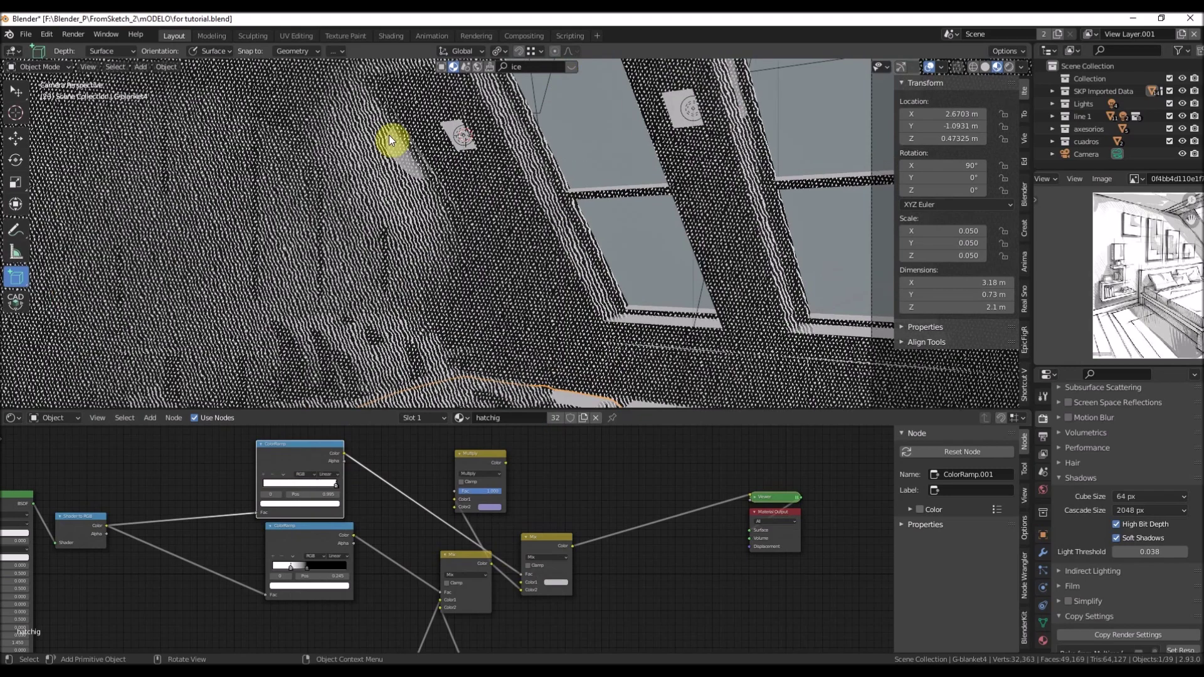
pyautogui.scroll(6, 392, 138)
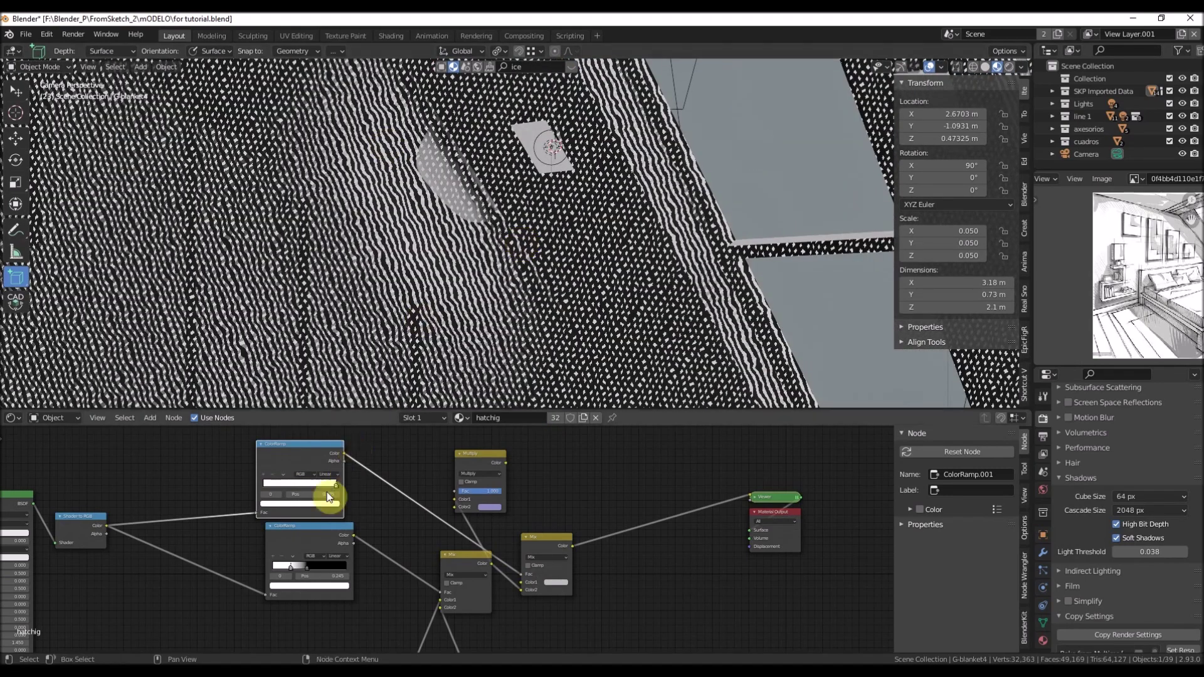
pyautogui.moveTo(336, 486)
pyautogui.mouseDown()
pyautogui.moveTo(348, 488)
pyautogui.moveTo(271, 500)
pyautogui.moveTo(282, 497)
pyautogui.mouseUp()
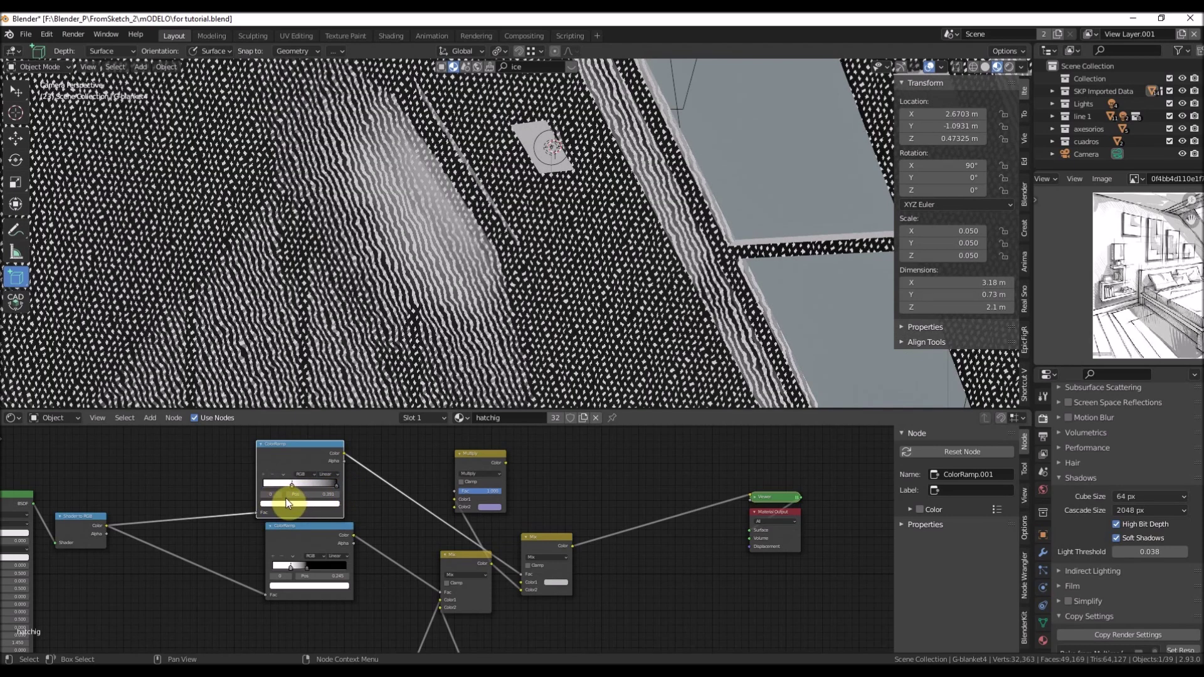
pyautogui.scroll(-5, 390, 276)
pyautogui.keyDown('shift'); pyautogui.moveTo(527, 291); pyautogui.dragTo(504, 251, button='middle'); pyautogui.keyUp('shift')
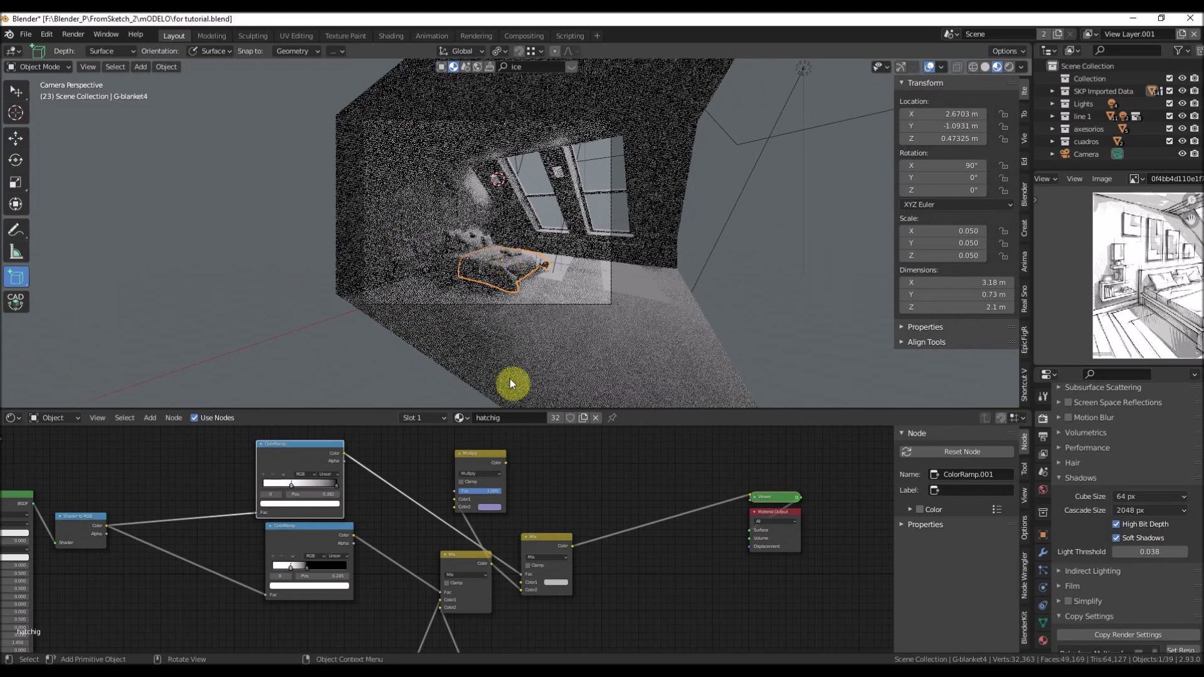
# Insert the color Multiply node between the new Mix node and the output, and check the tinted hatching around the bed
pyautogui.moveTo(594, 531); pyautogui.dragTo(539, 522, button='middle')
pyautogui.moveTo(430, 475)
pyautogui.mouseDown()
pyautogui.moveTo(673, 540)
pyautogui.moveTo(629, 573)
pyautogui.moveTo(634, 593)
pyautogui.moveTo(572, 515)
pyautogui.mouseUp()
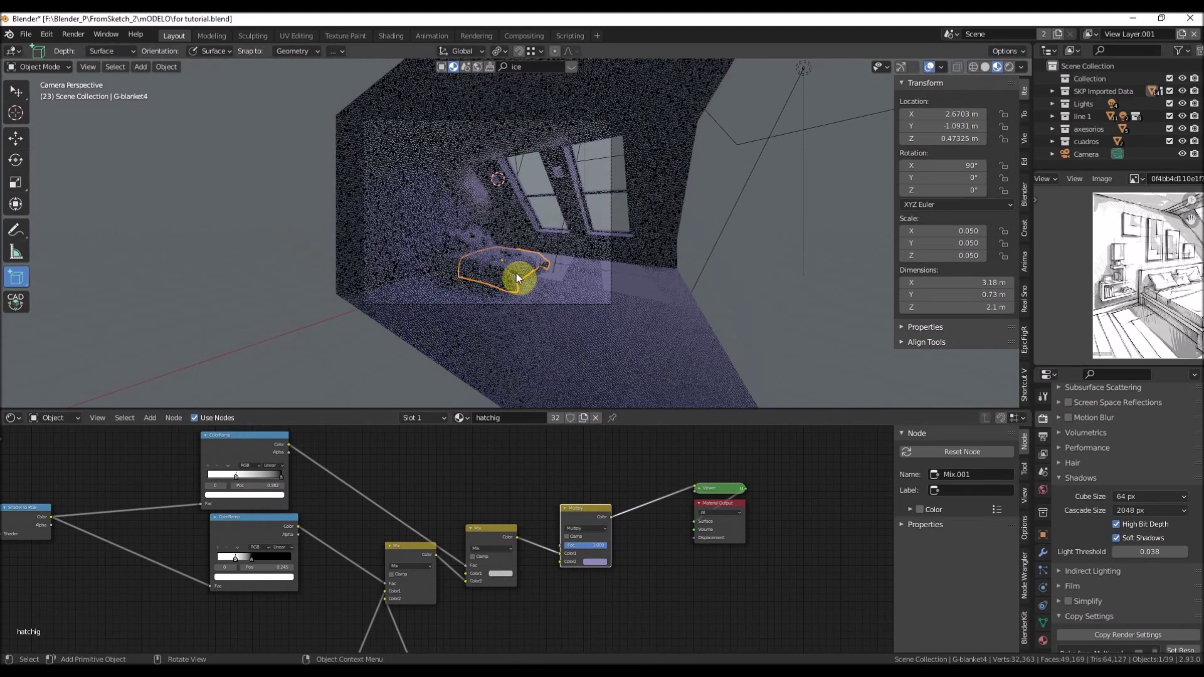
pyautogui.scroll(4, 518, 290)
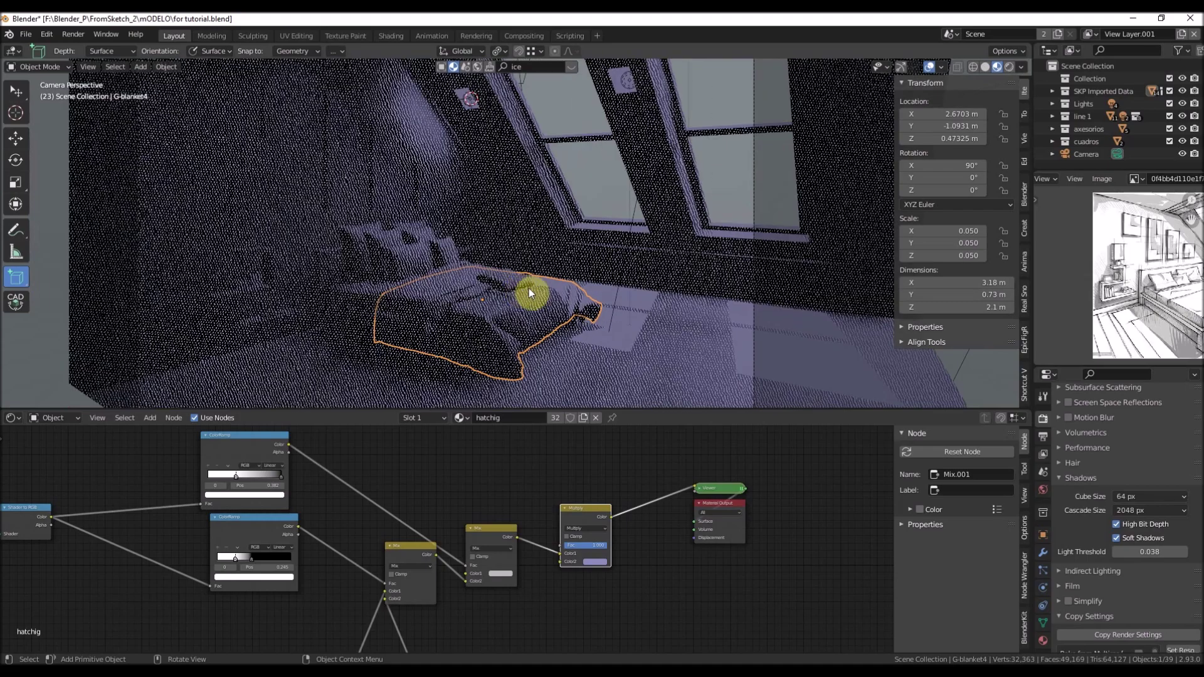
pyautogui.scroll(-1, 564, 307)
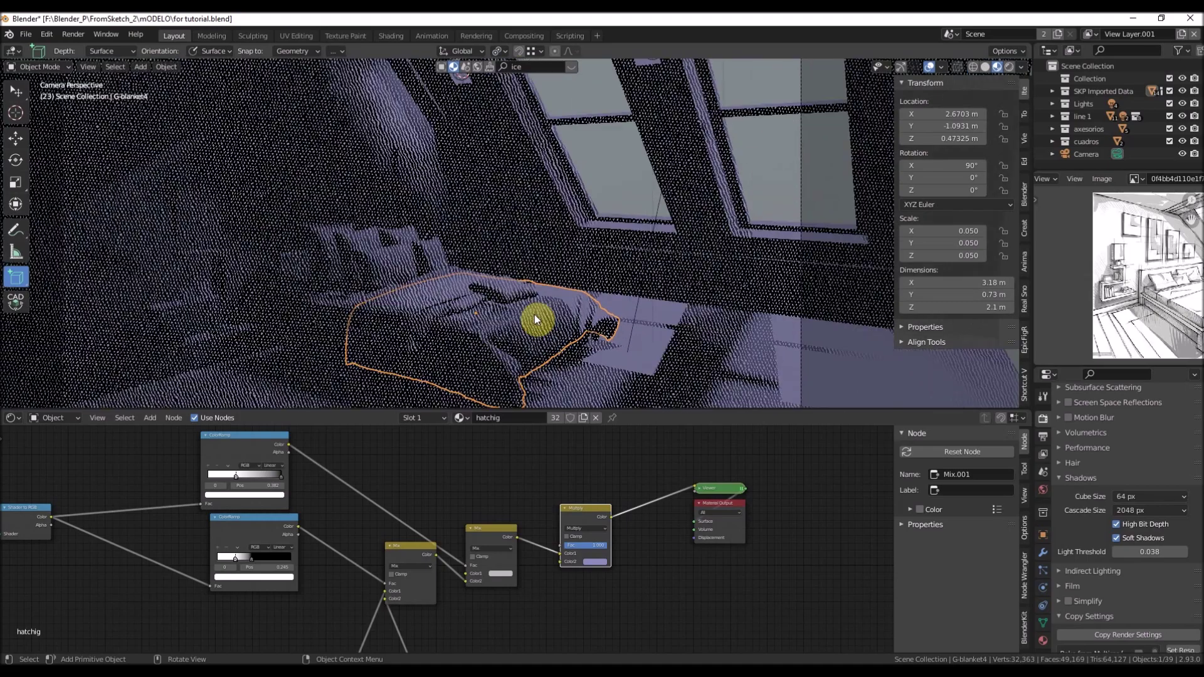
pyautogui.scroll(3, 518, 307)
pyautogui.scroll(-4, 537, 234)
pyautogui.scroll(2, 455, 264)
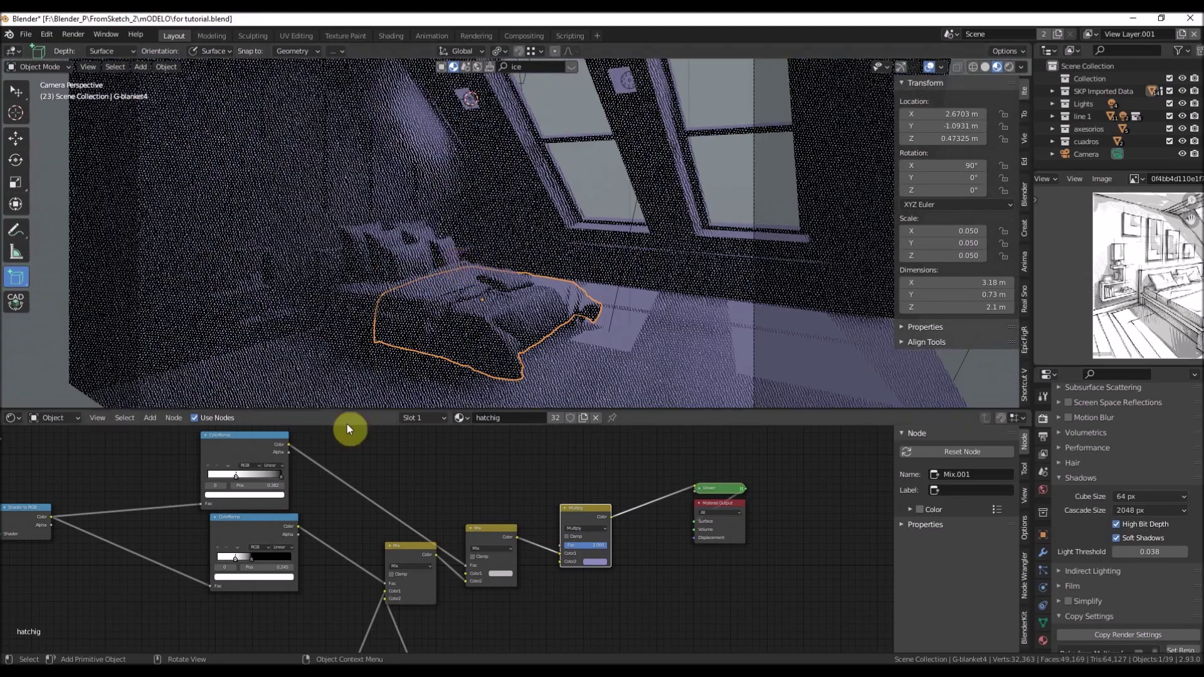
# Duplicate the Principled BSDF and insert the copy between the color Multiply node and the Material Output
pyautogui.scroll(-3, 383, 471)
pyautogui.click(202, 521)
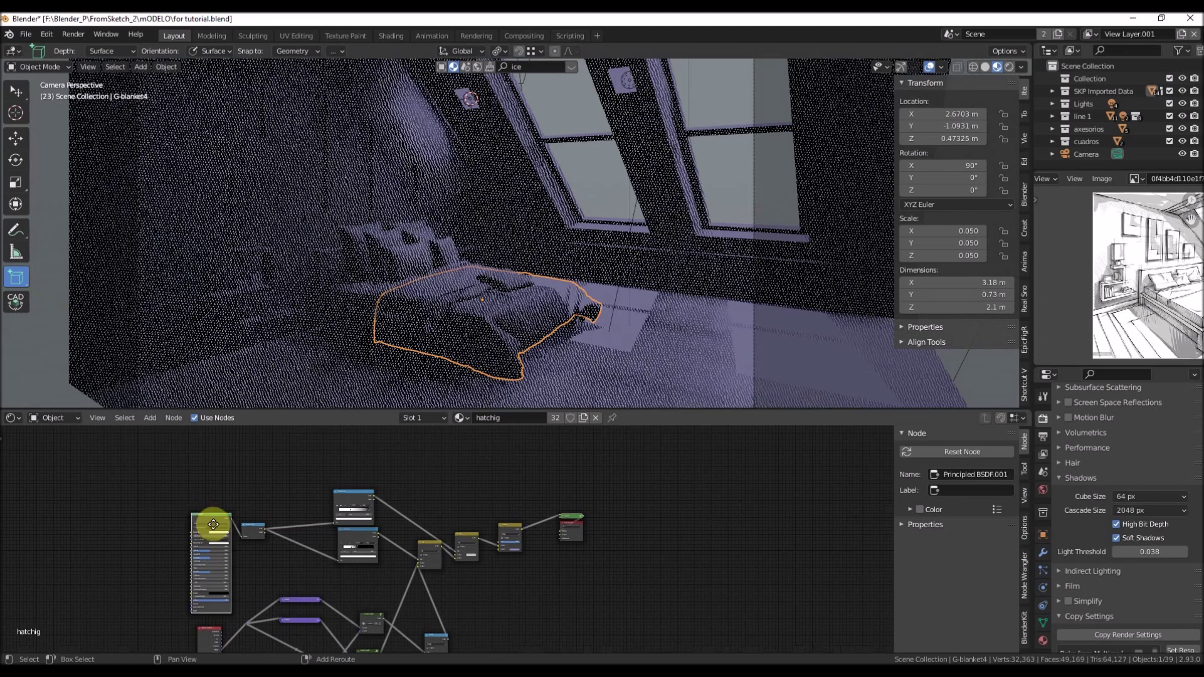
pyautogui.hotkey('shift', 'd')
pyautogui.click(549, 495)
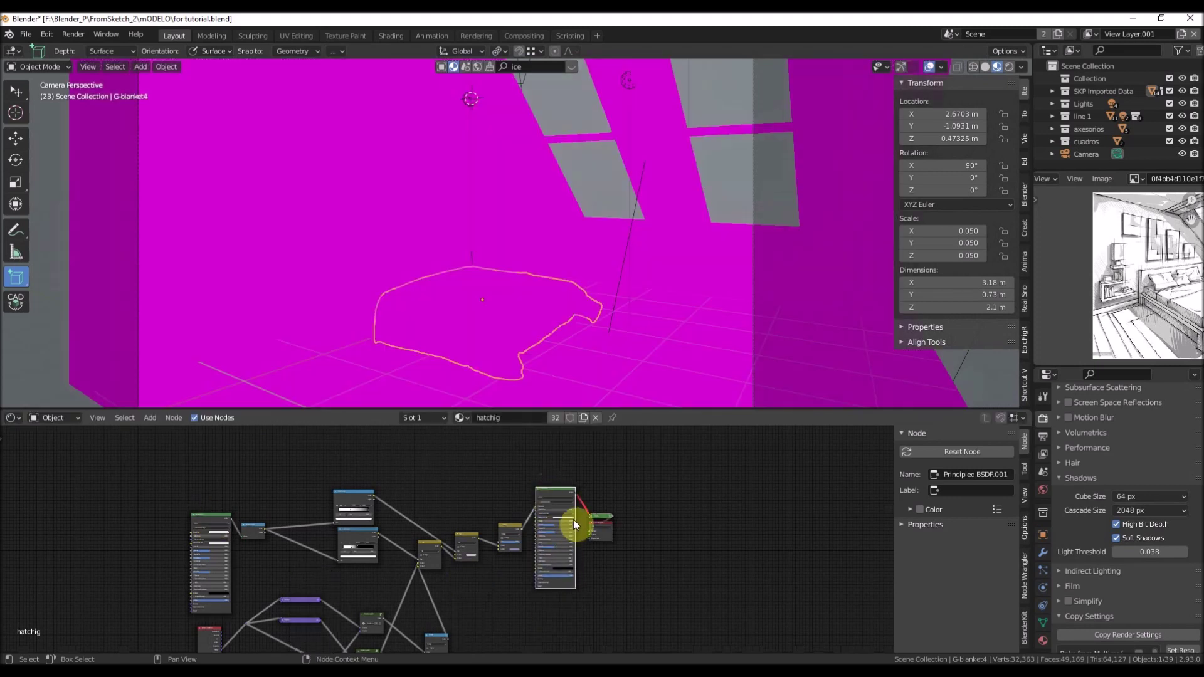
pyautogui.moveTo(539, 505); pyautogui.dragTo(378, 499, button='middle')
pyautogui.scroll(2, 378, 499)
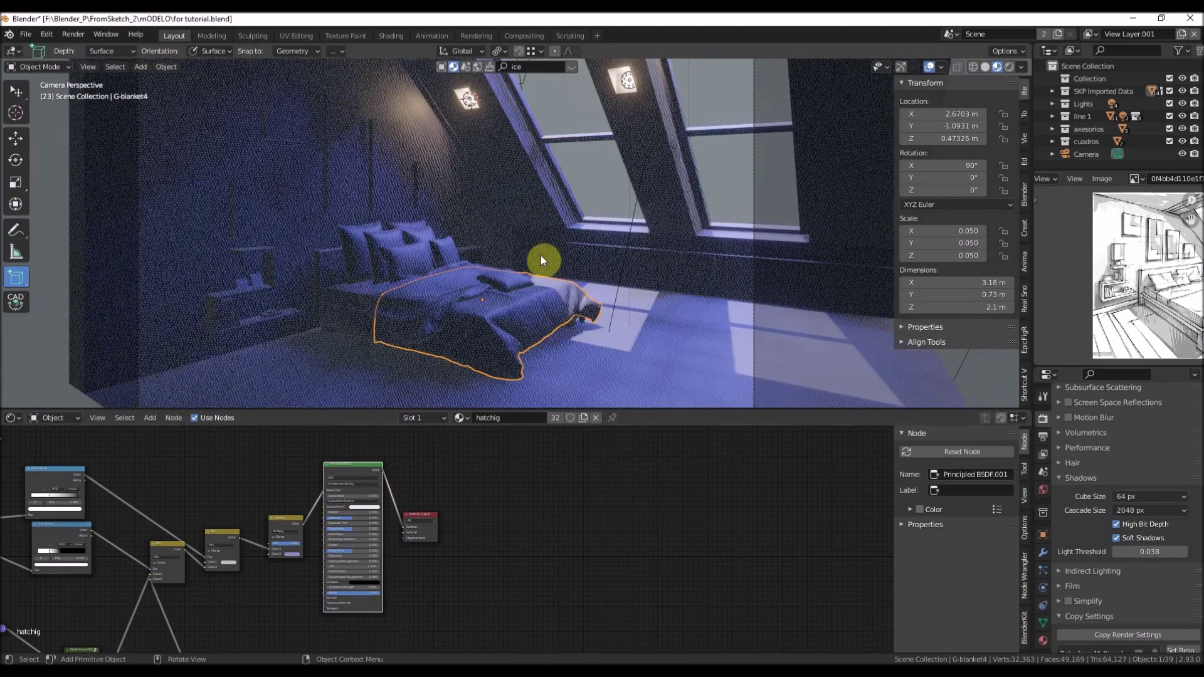
# Examine the lit, tinted hatching at several distances, from the whole room to the bed and the wall shelves
pyautogui.scroll(-2, 541, 255)
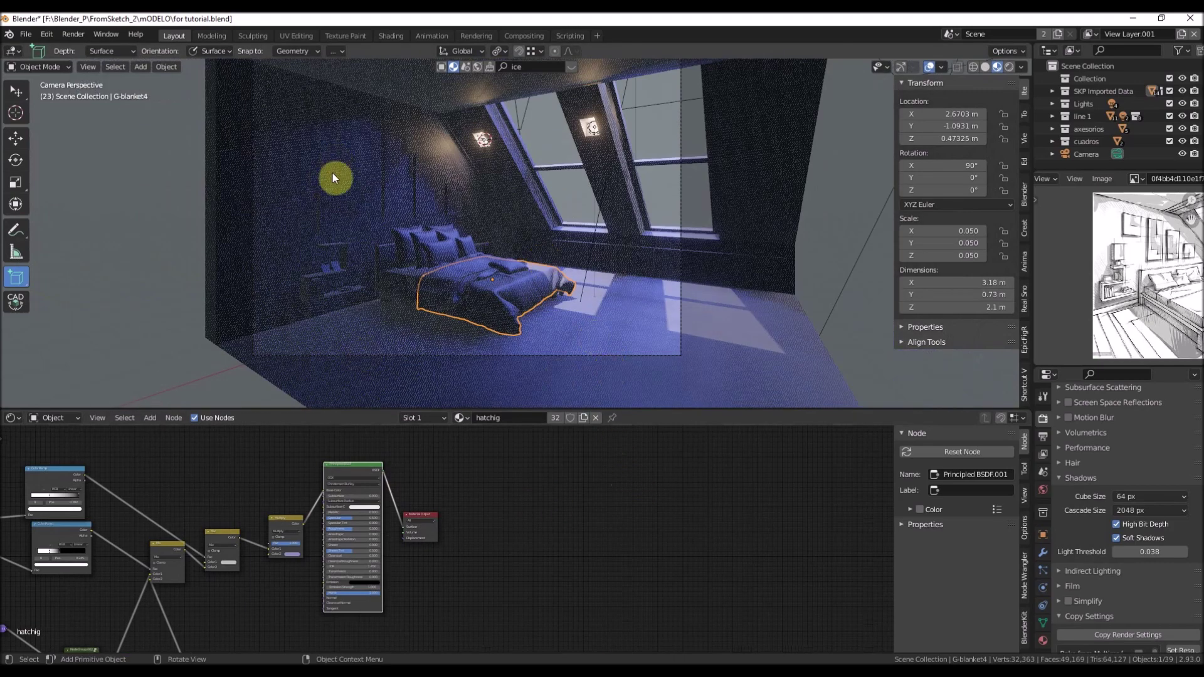
pyautogui.scroll(5, 432, 228)
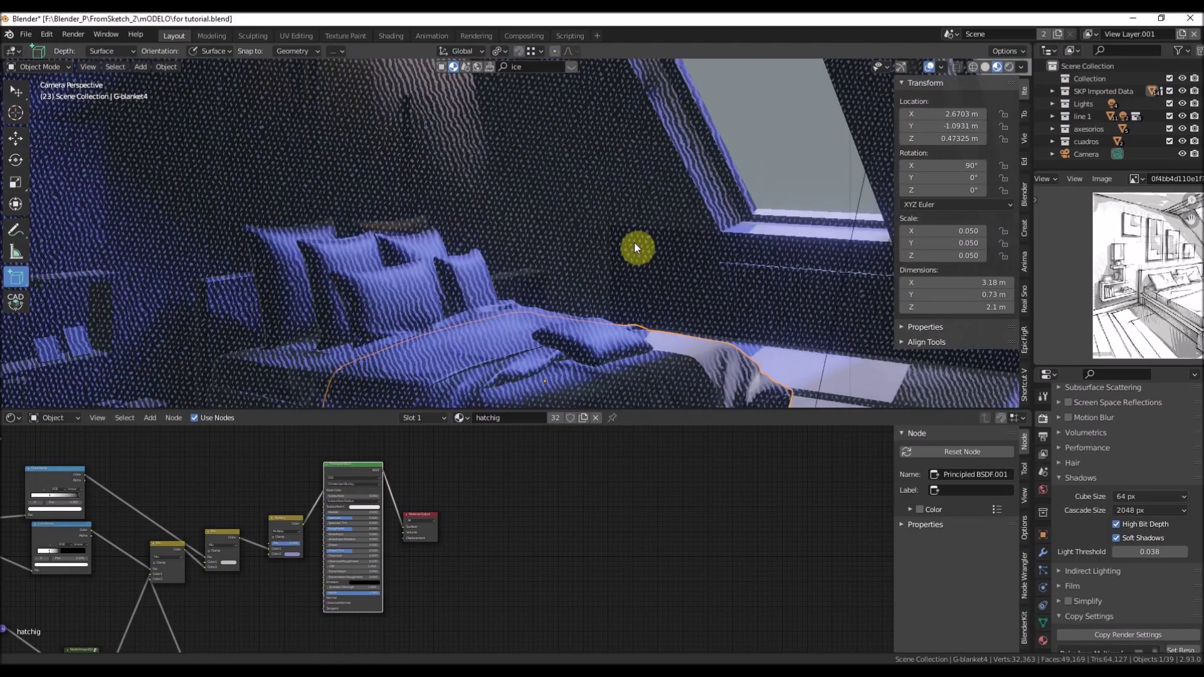
pyautogui.scroll(-6, 416, 228)
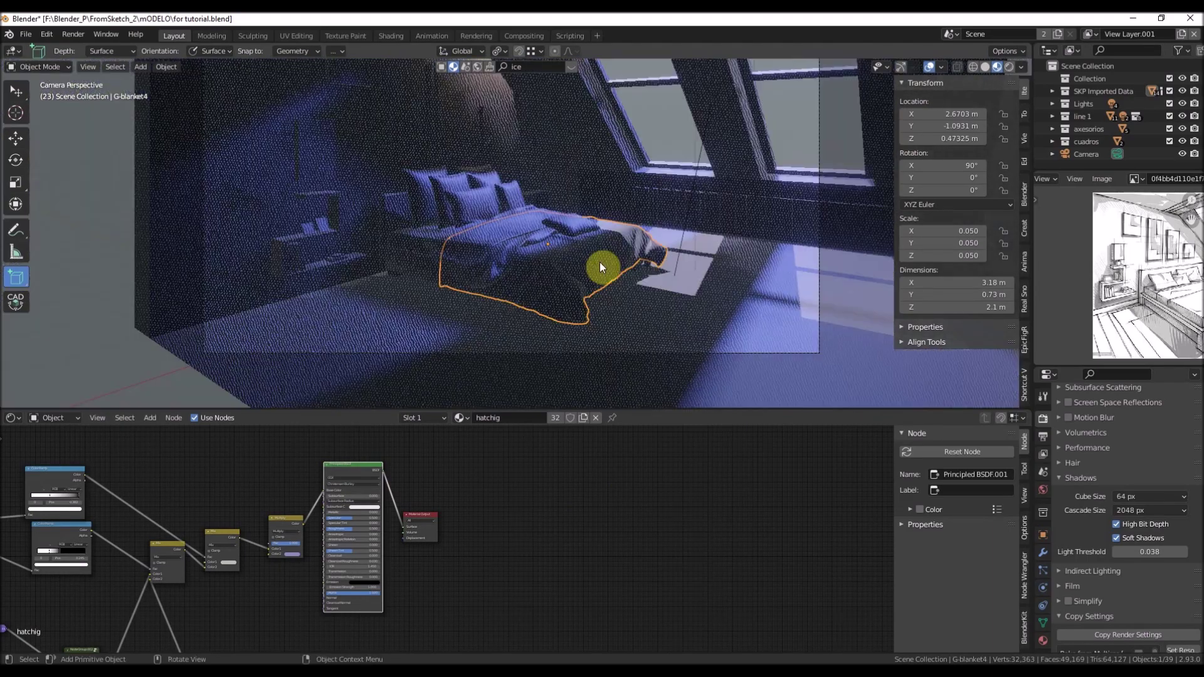
pyautogui.scroll(-2, 602, 270)
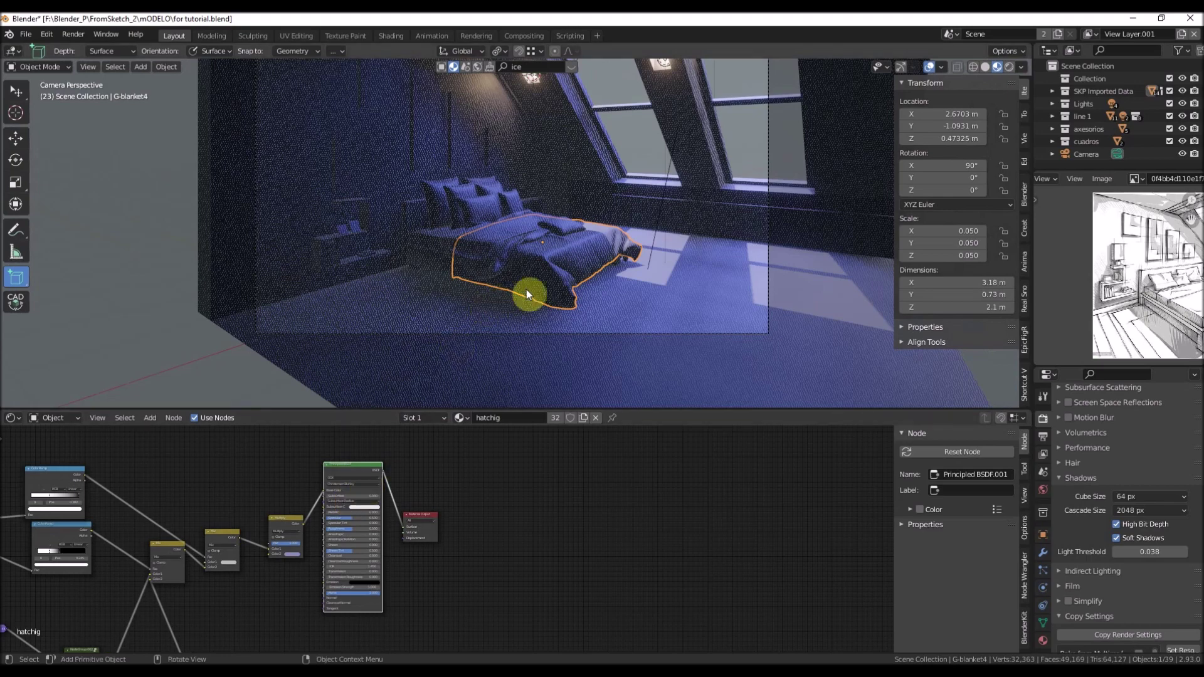
pyautogui.scroll(3, 510, 255)
pyautogui.scroll(6, 420, 258)
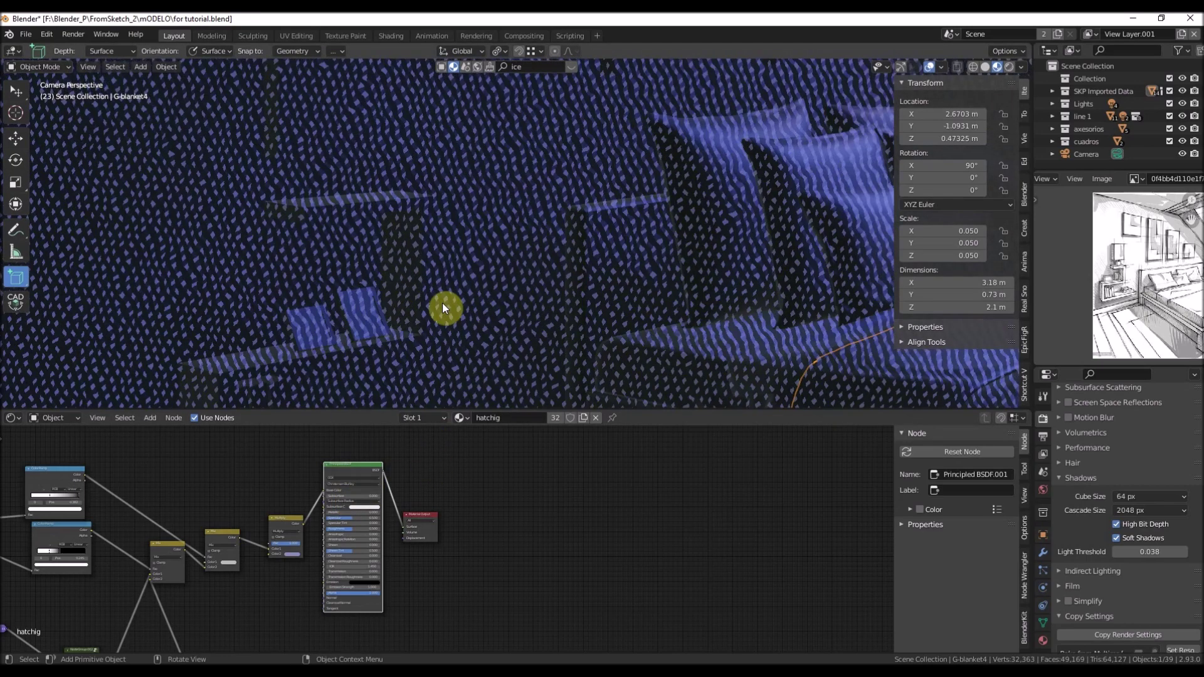
pyautogui.scroll(2, 443, 307)
pyautogui.scroll(-2, 386, 320)
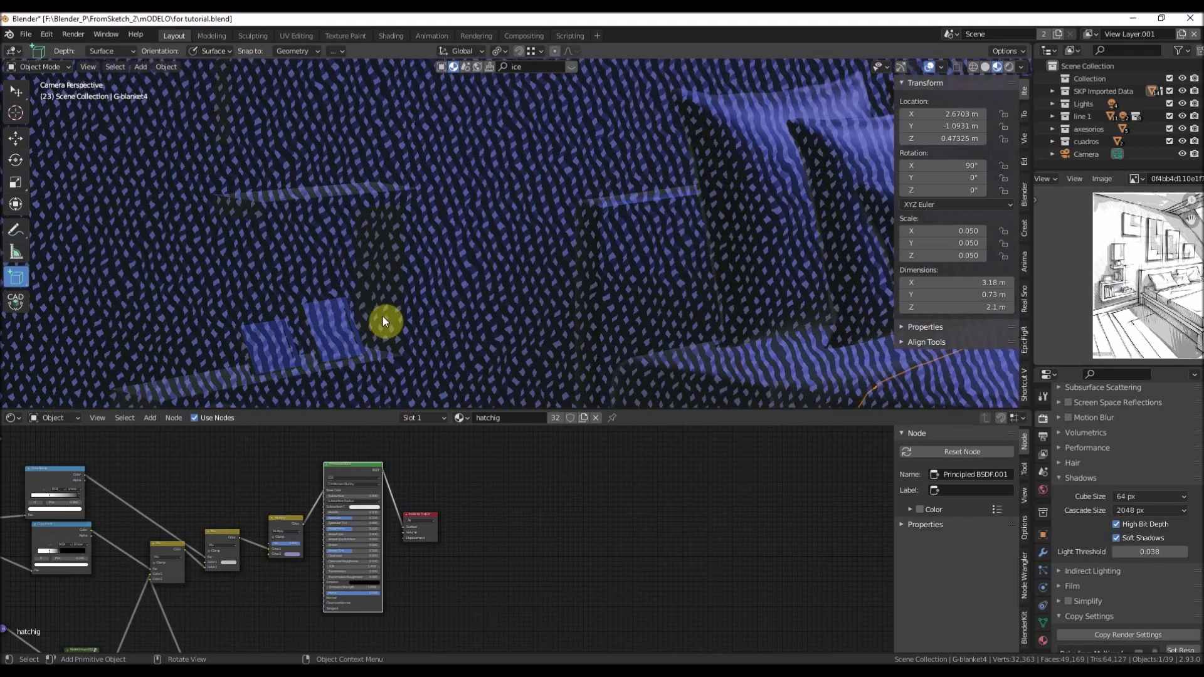
# Add a Grease Pencil Stroke object and move it along Y to about -6.97 m, outside the room
pyautogui.scroll(2, 314, 186)
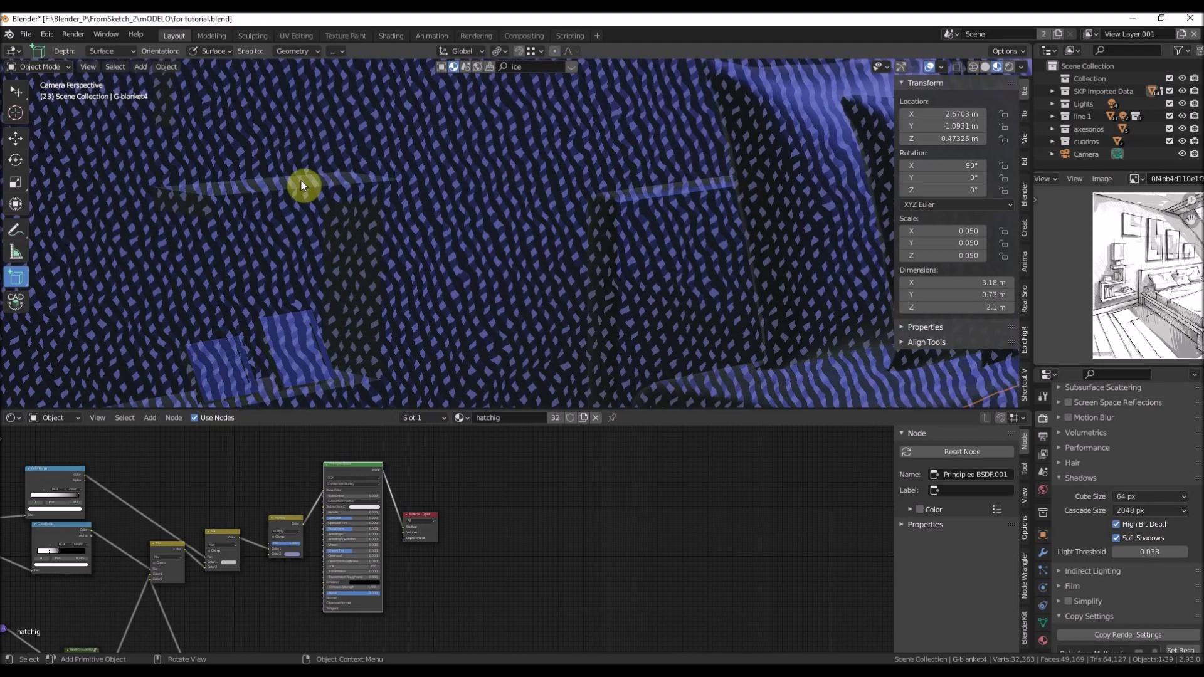
pyautogui.scroll(-4, 317, 220)
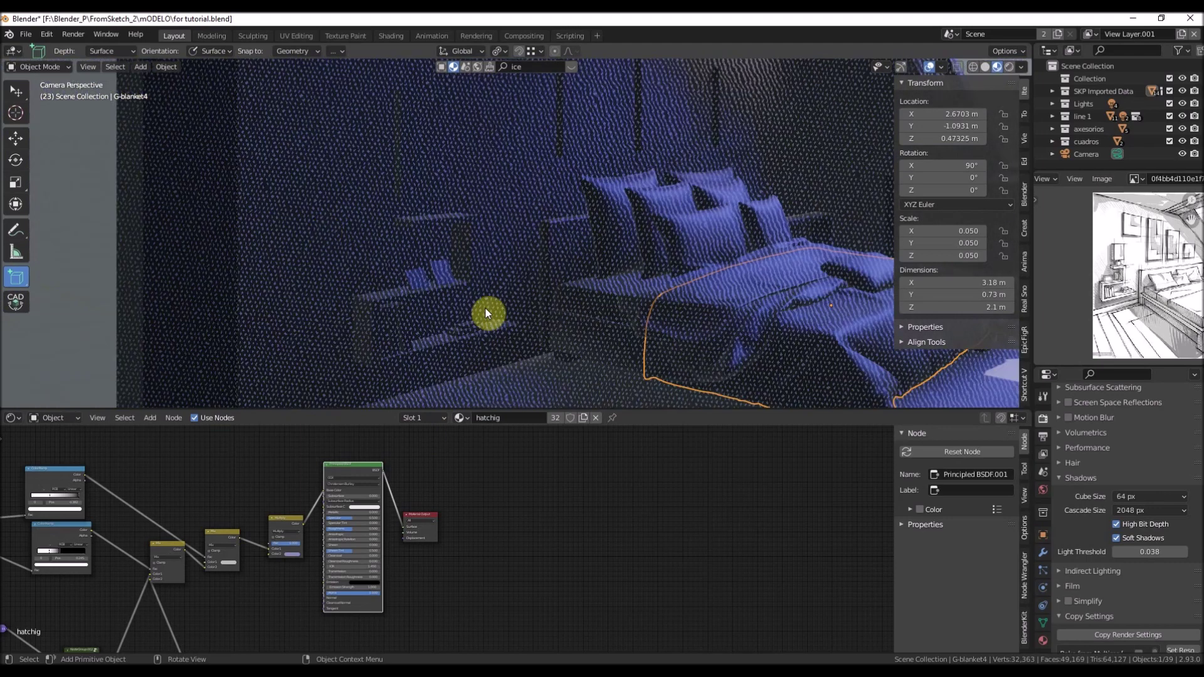
pyautogui.scroll(-6, 498, 240)
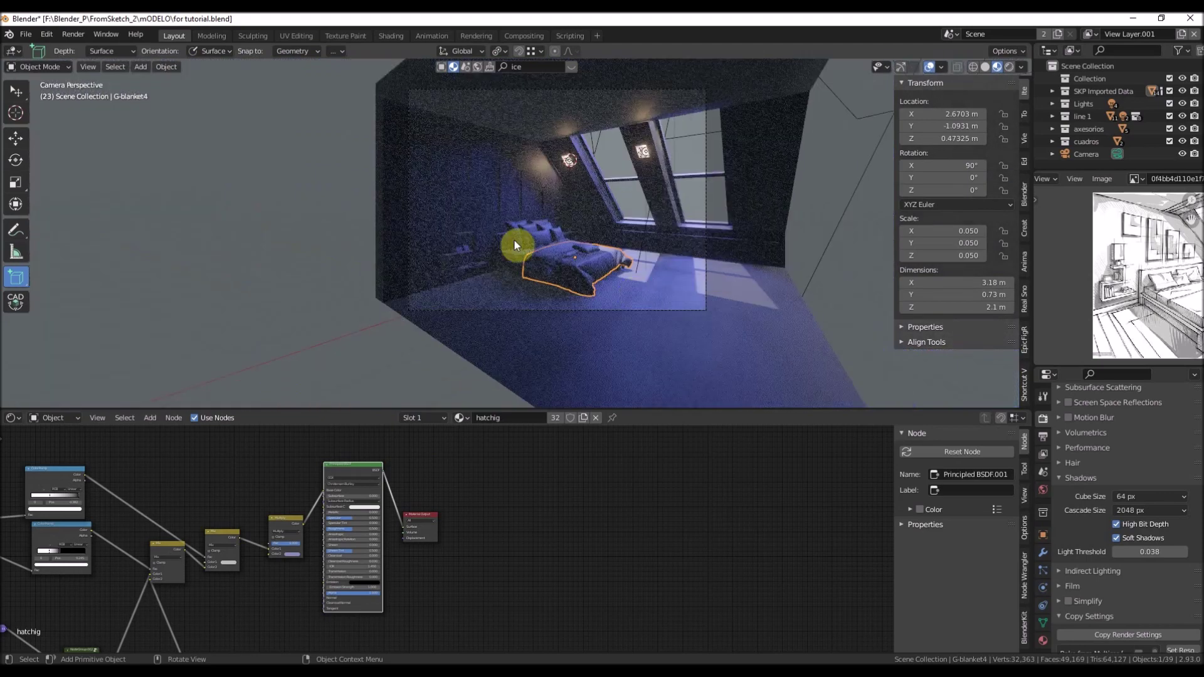
pyautogui.scroll(5, 471, 264)
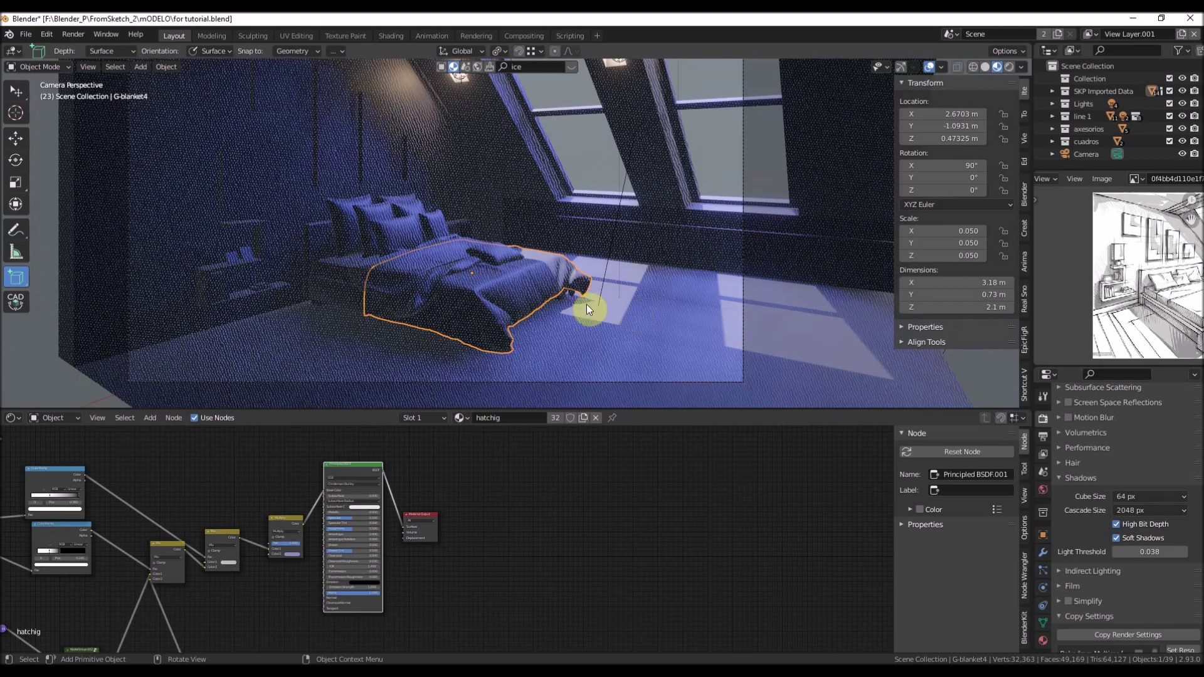
pyautogui.hotkey('shift', 'a')
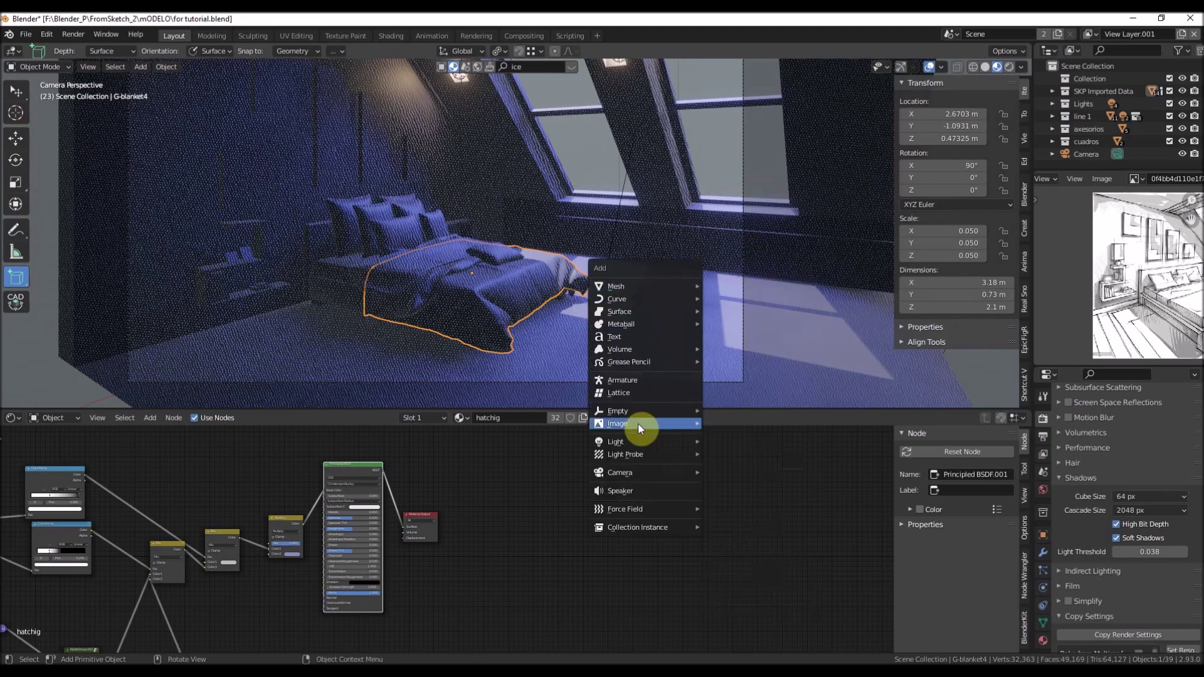
pyautogui.moveTo(628, 362)
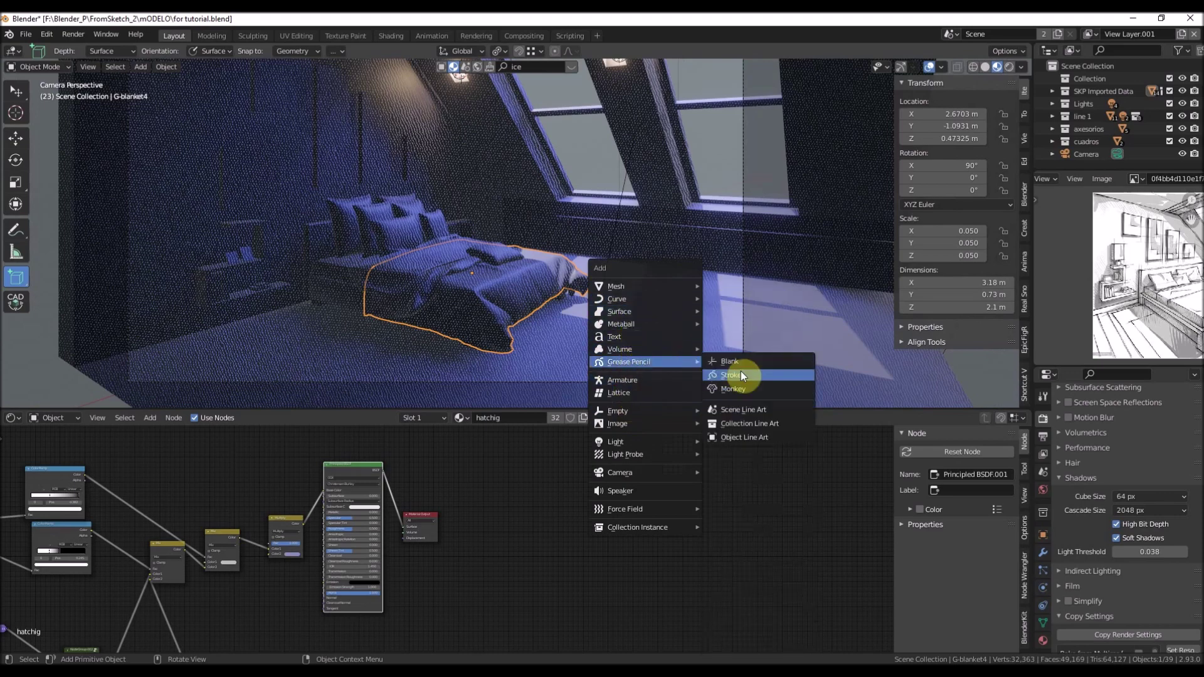
pyautogui.click(730, 375)
pyautogui.scroll(-5, 473, 236)
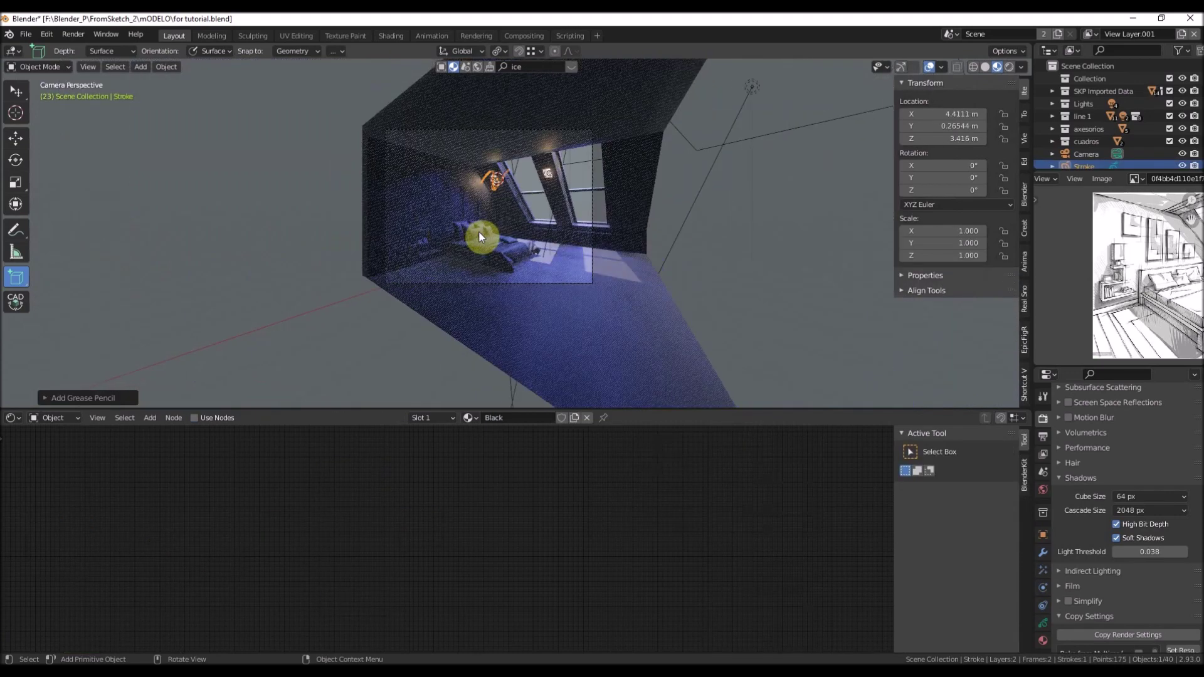
pyautogui.press('g')
pyautogui.press('y')
pyautogui.click(704, 263)
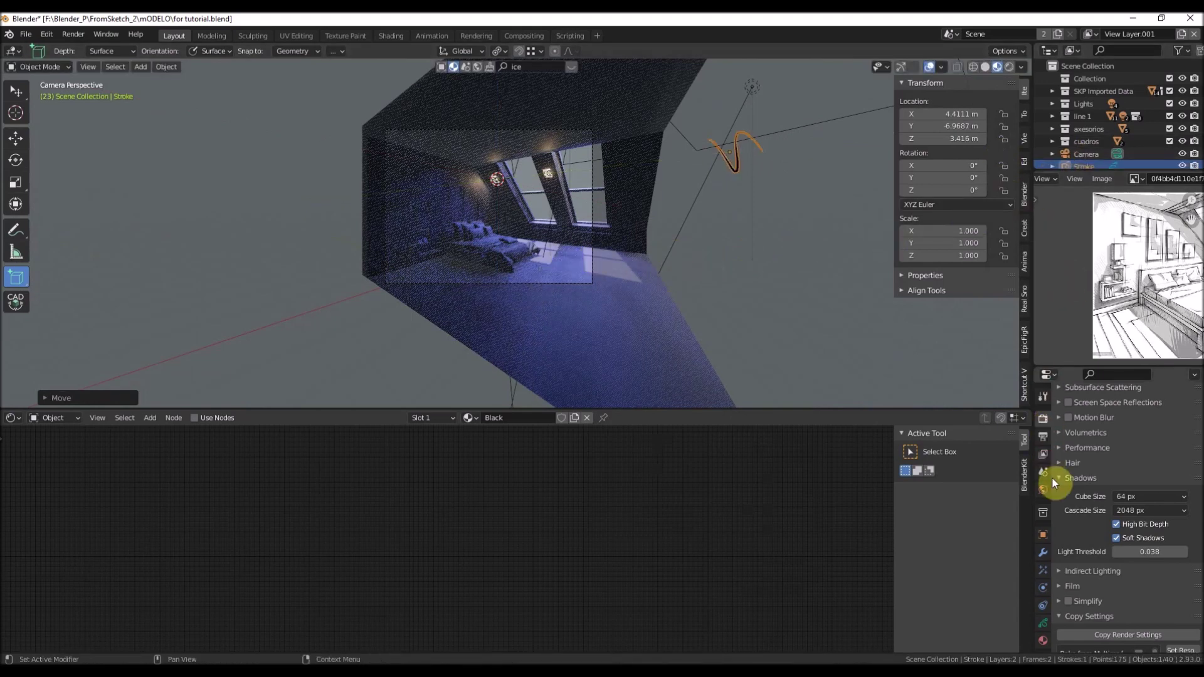
# Add a Line Art modifier to the Stroke, with target layer Colors and target material Black
pyautogui.click(1043, 552)
pyautogui.click(1086, 416)
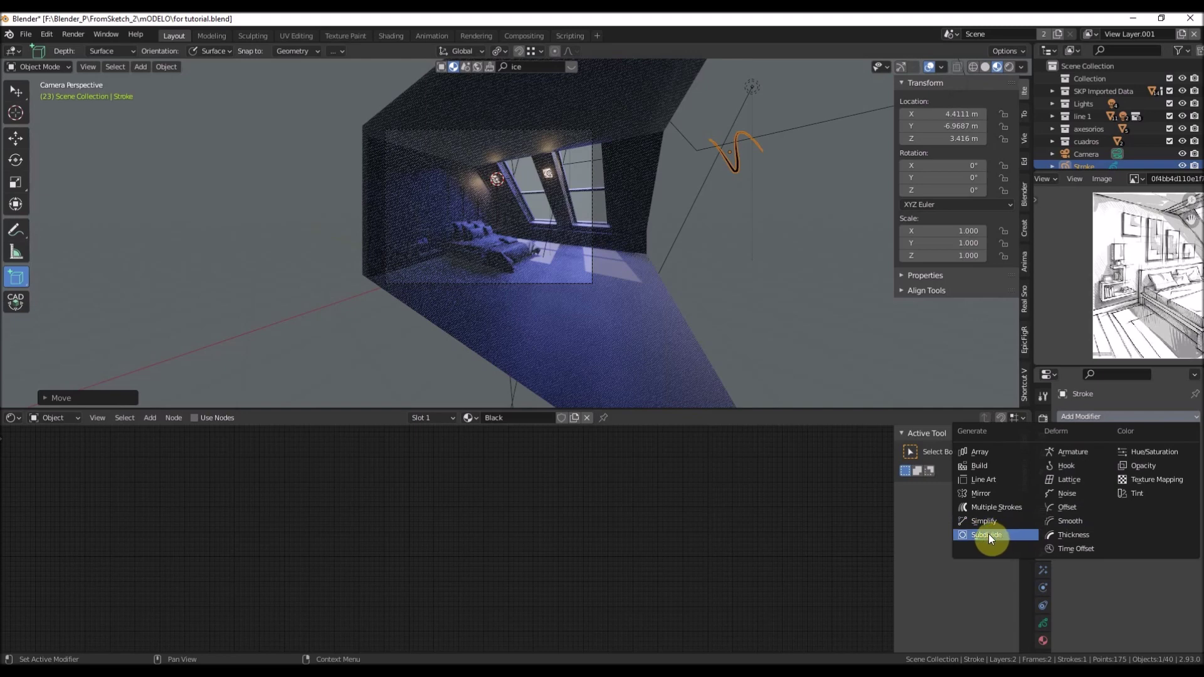
pyautogui.click(994, 480)
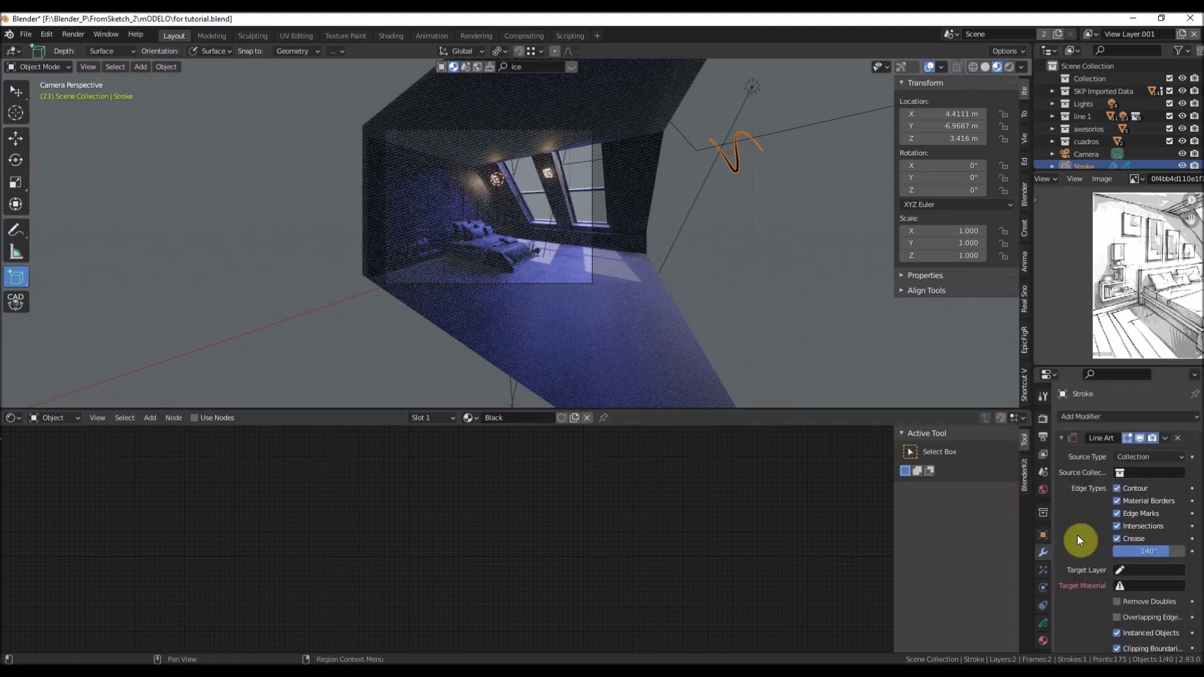
pyautogui.click(1068, 451)
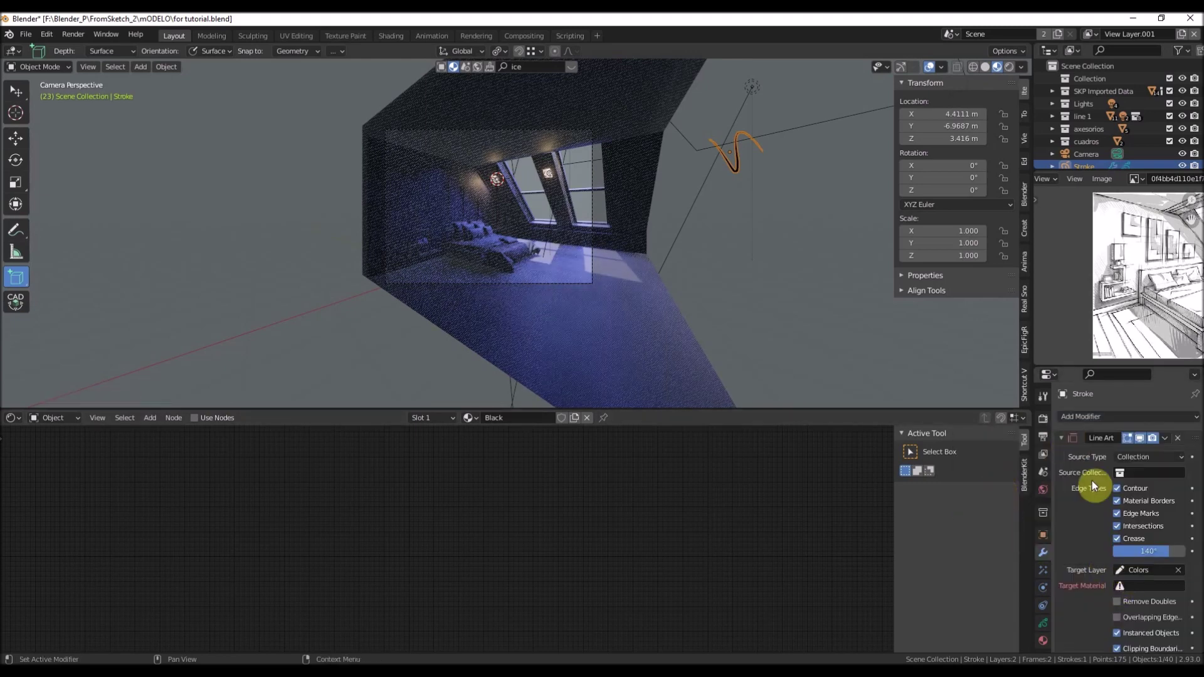
pyautogui.click(1126, 586)
pyautogui.click(1087, 454)
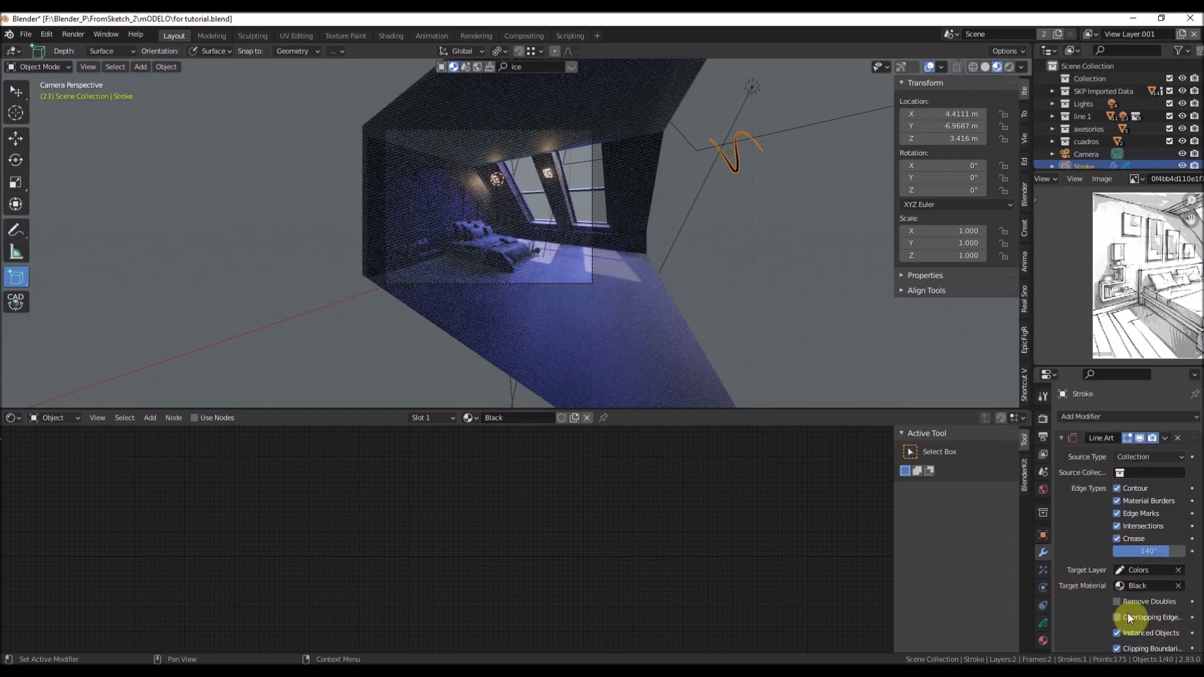
pyautogui.scroll(-3, 1122, 615)
pyautogui.scroll(10, 576, 320)
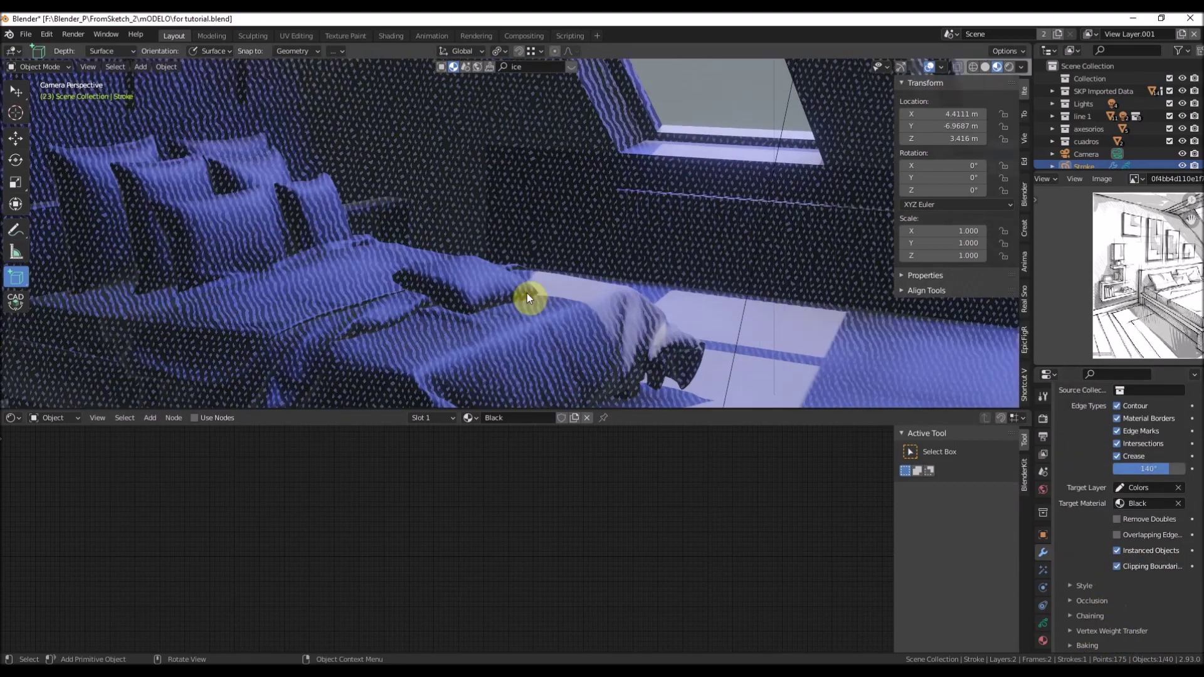
pyautogui.scroll(-10, 525, 290)
pyautogui.scroll(5, 1096, 438)
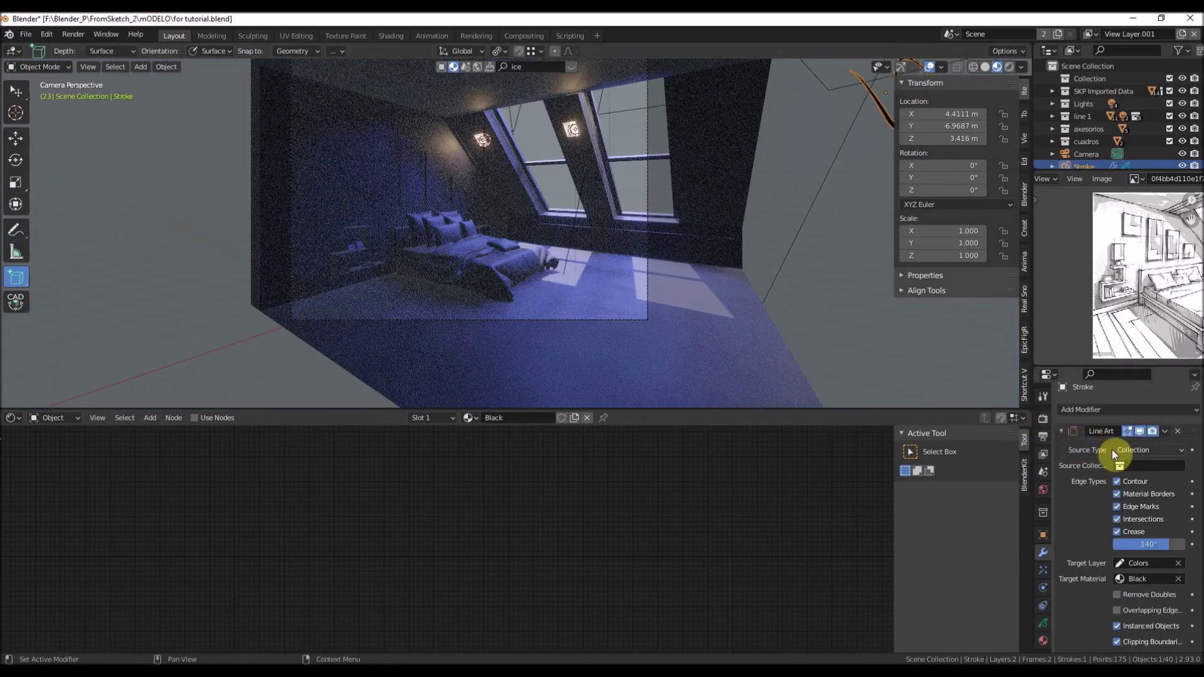
# Create Collection 1 inside Collection and move SKP Imported Data, Lights, line 1, axesorios and cuadros into it
pyautogui.click(1122, 465)
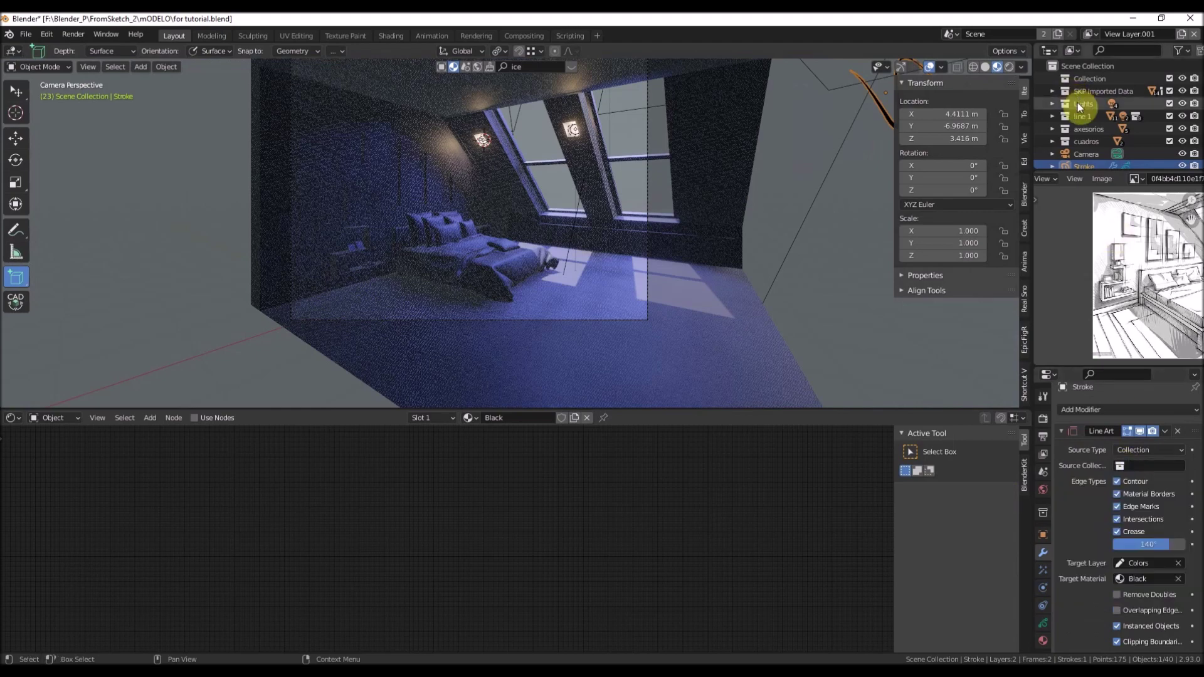
pyautogui.click(1090, 78)
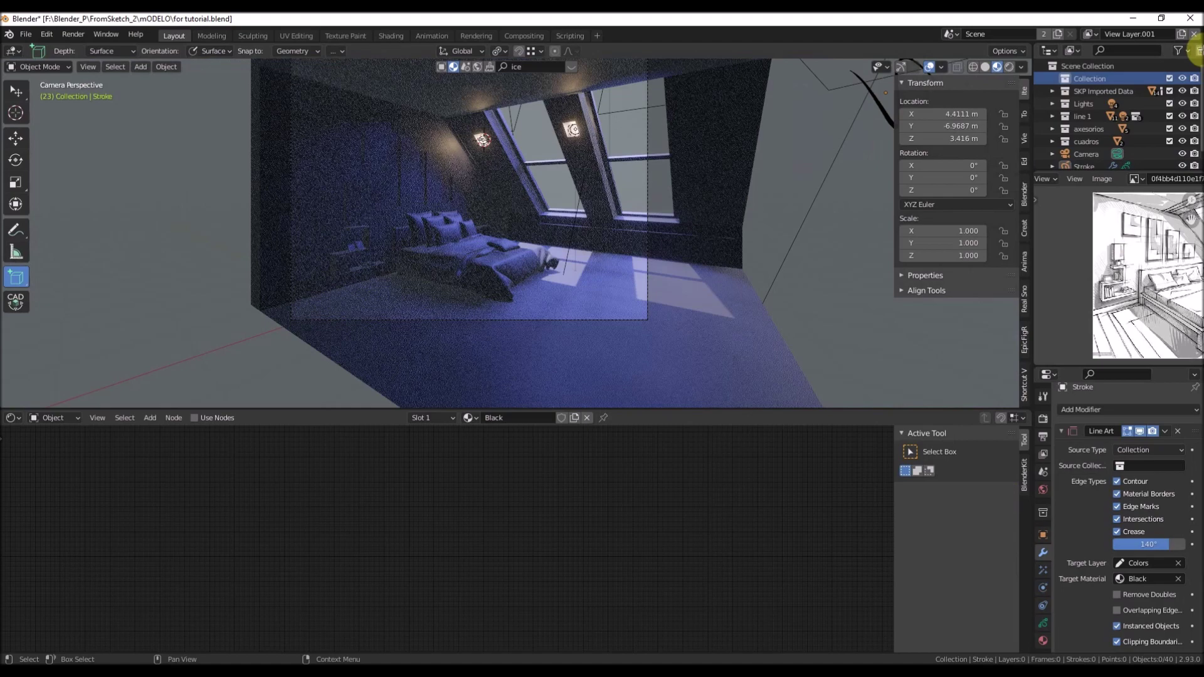
pyautogui.click(1198, 51)
pyautogui.click(1100, 93)
pyautogui.click(1096, 103)
pyautogui.keyDown('shift'); pyautogui.click(1092, 155); pyautogui.keyUp('shift')
pyautogui.moveTo(1084, 104); pyautogui.dragTo(1098, 90)
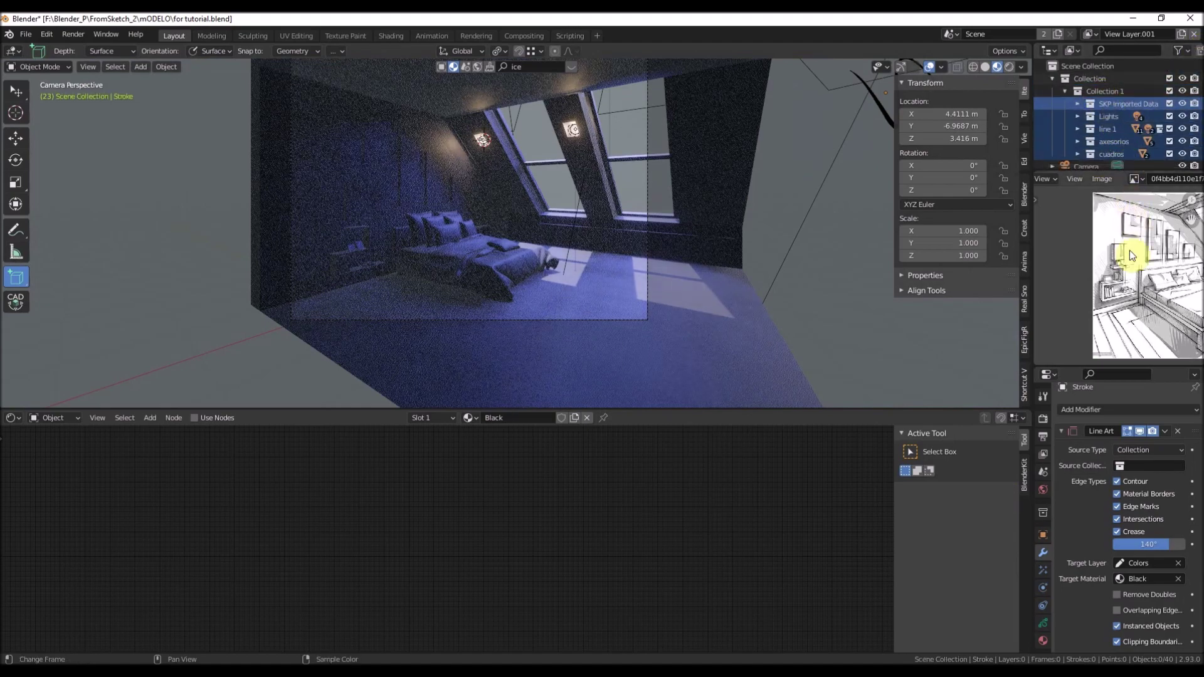
pyautogui.click(1063, 92)
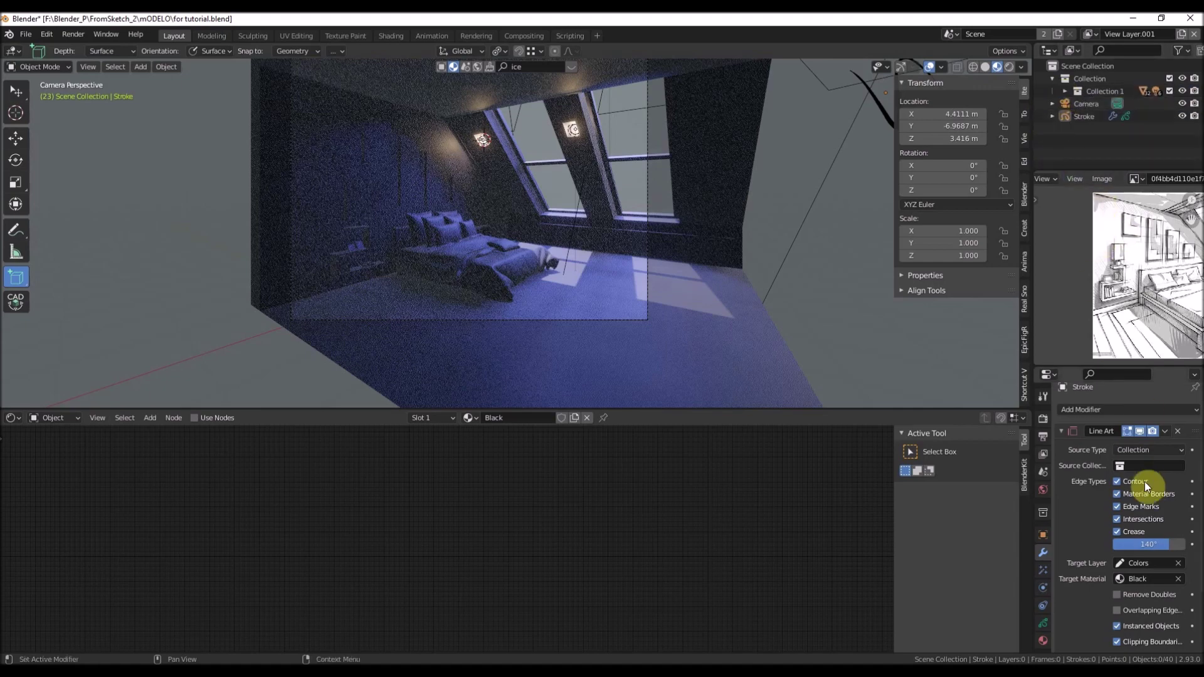
# Set the Line Art source collection to Collection 1 and check the outlines around the bed
pyautogui.click(1141, 466)
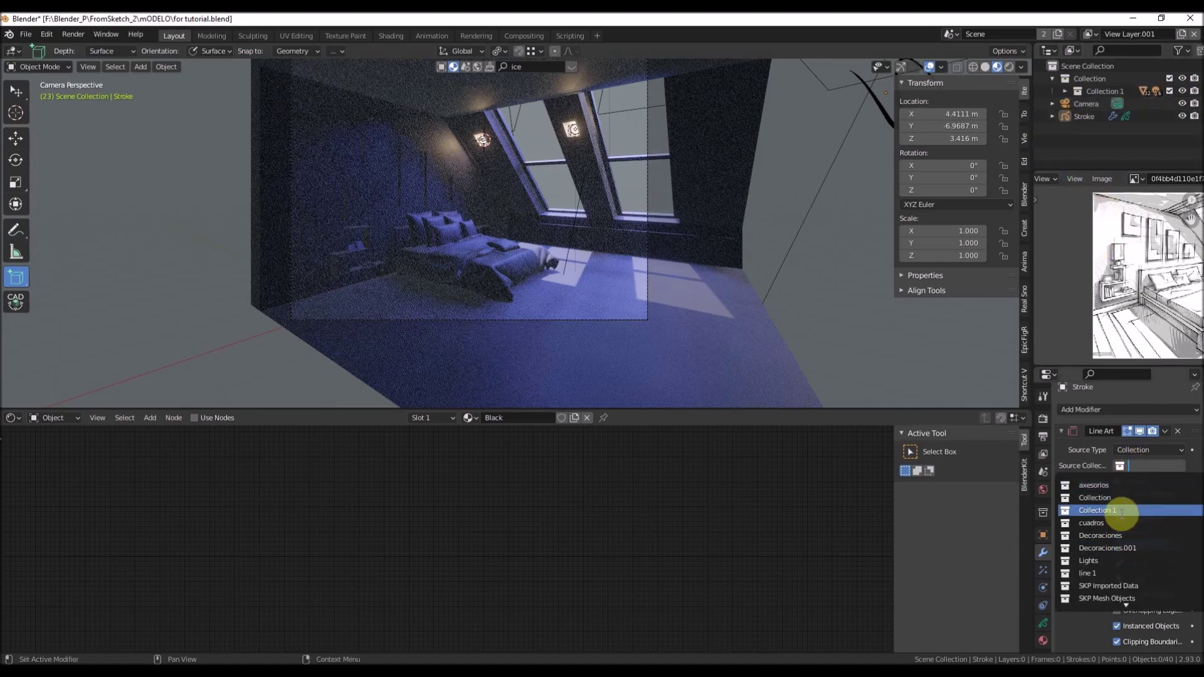
pyautogui.press('Return')
pyautogui.scroll(4, 446, 262)
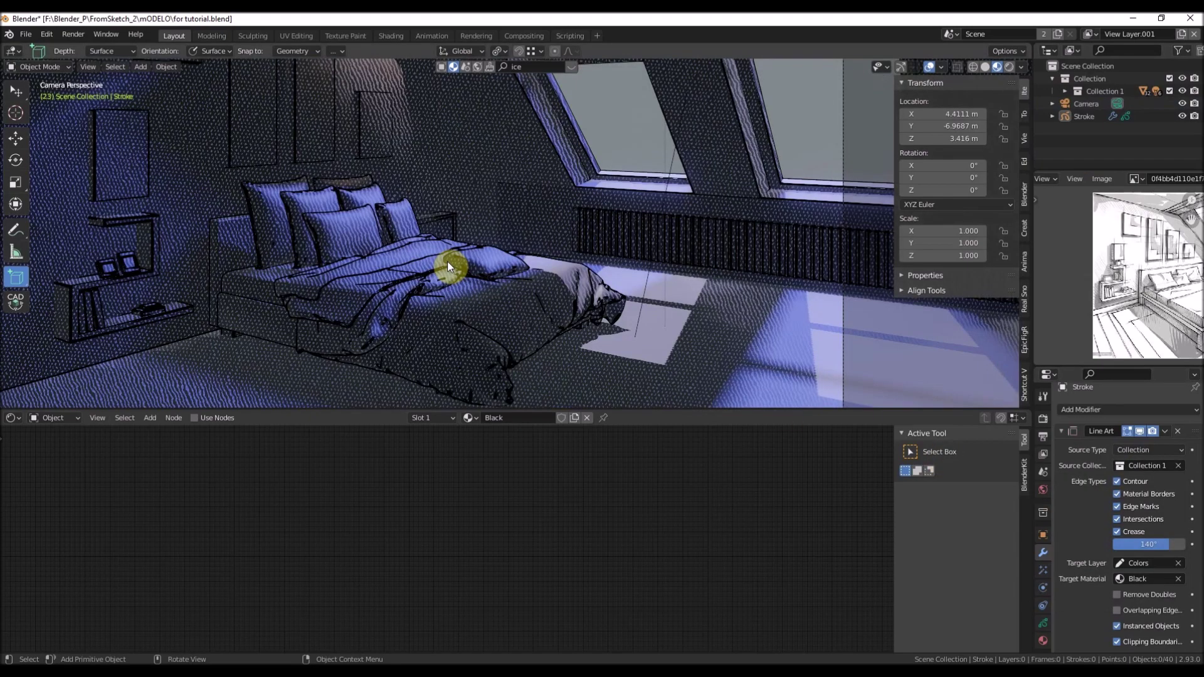
pyautogui.scroll(-4, 526, 207)
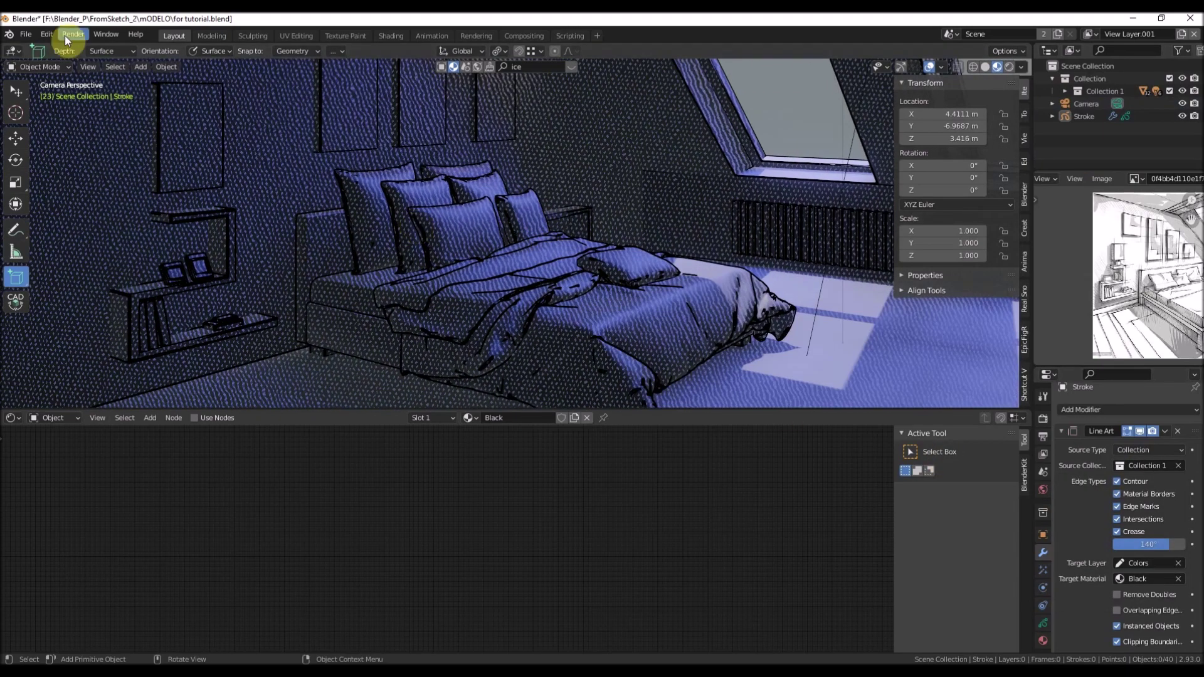
# Render the image from the camera, inspect the outlined room, and close the render window
pyautogui.click(69, 35)
pyautogui.click(77, 48)
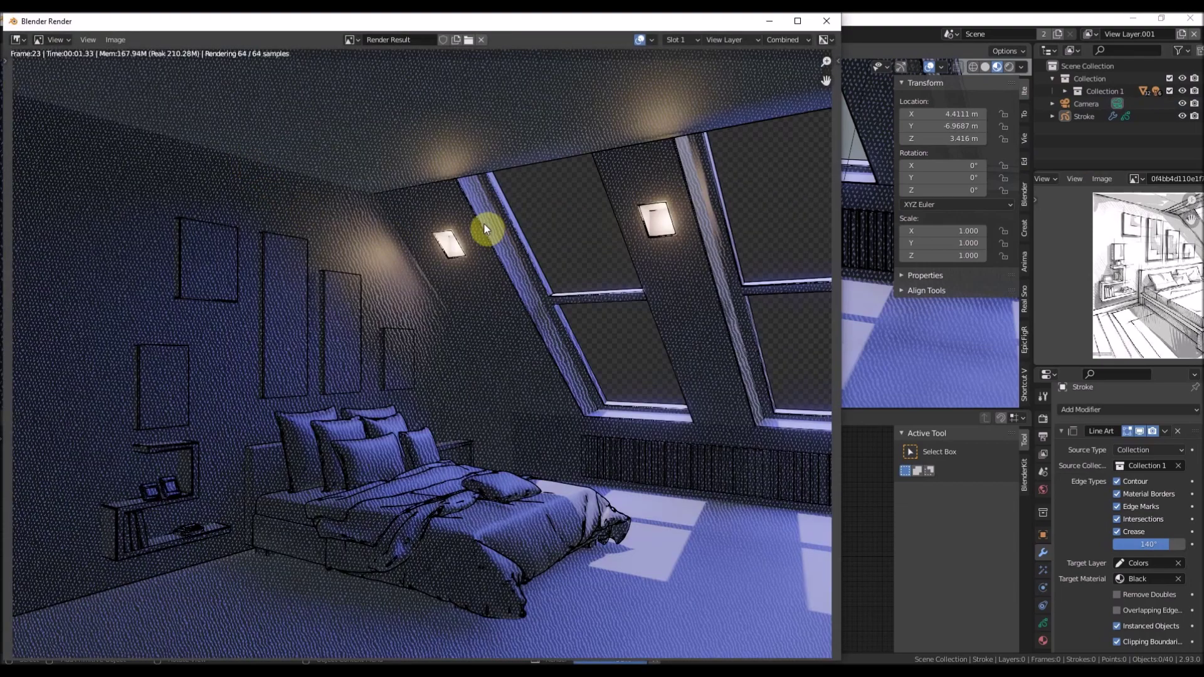
pyautogui.scroll(-4, 484, 225)
pyautogui.scroll(5, 482, 348)
pyautogui.scroll(-1, 414, 252)
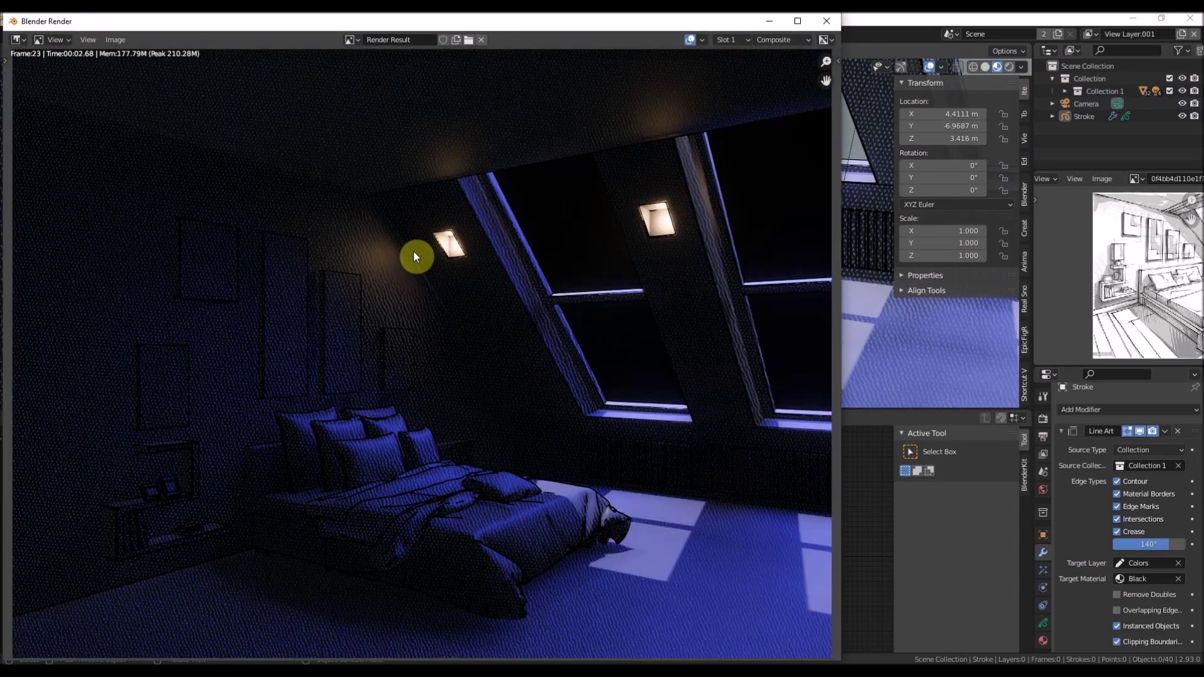
pyautogui.press('Escape')
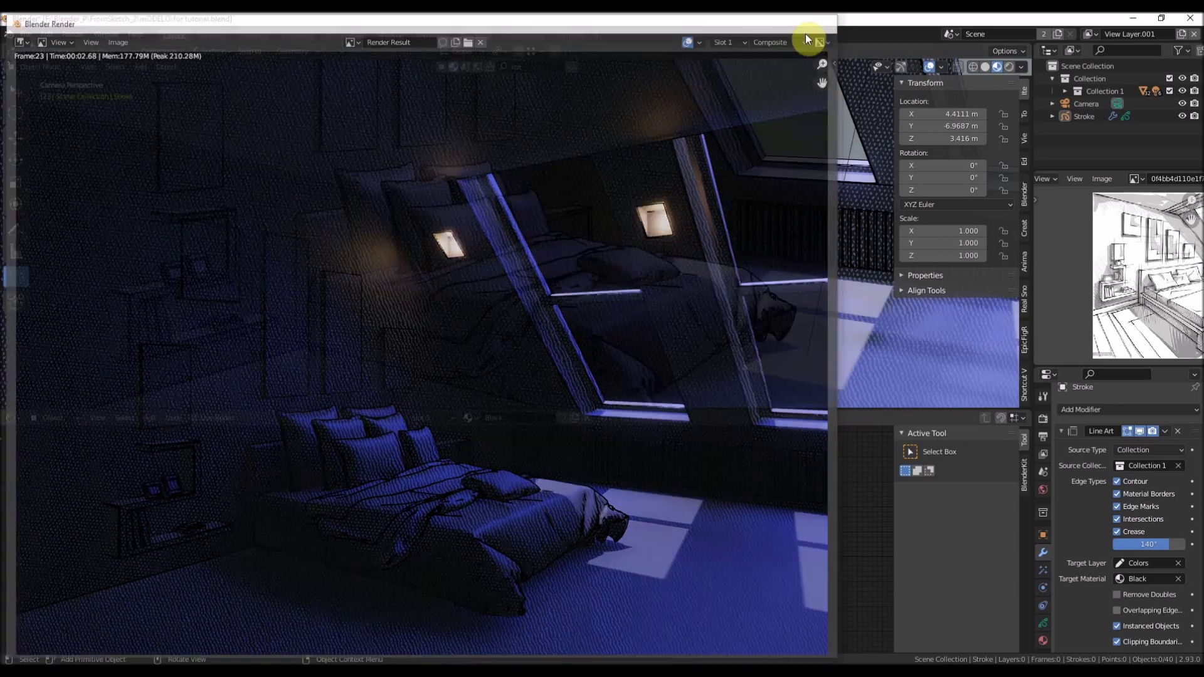
# Switch to the Compositing workspace and preview the main Render Layers node's Shadow pass in the viewer
pyautogui.click(522, 35)
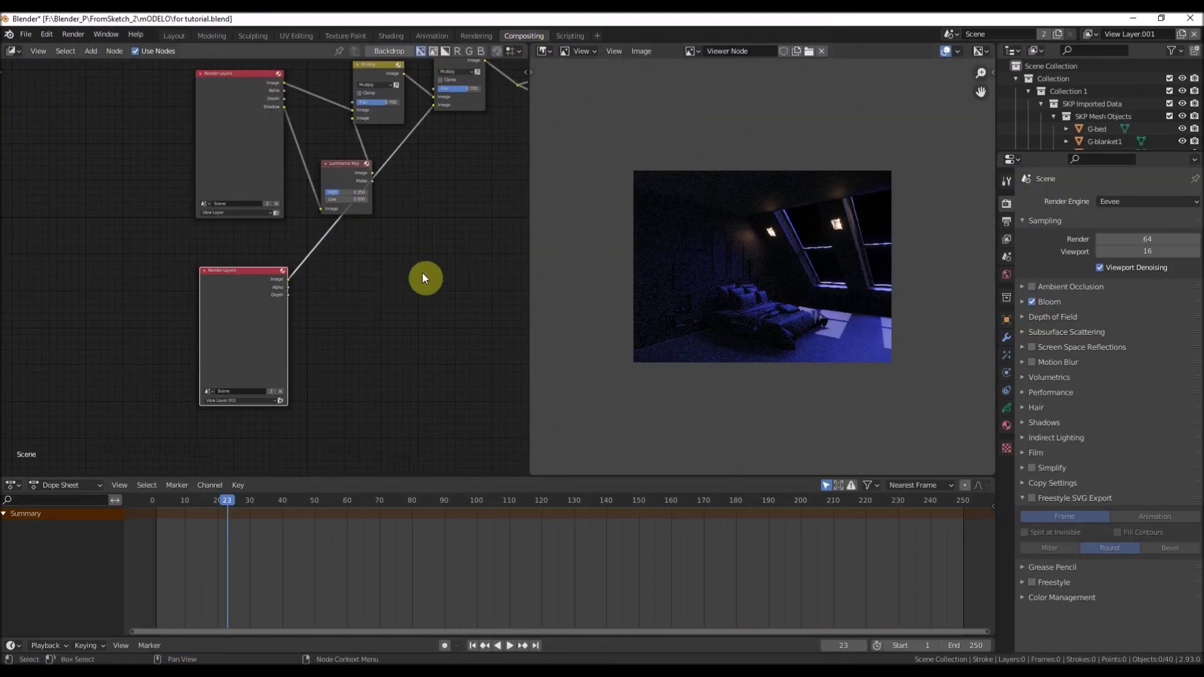
pyautogui.scroll(2, 423, 273)
pyautogui.scroll(5, 756, 295)
pyautogui.scroll(-2, 727, 269)
pyautogui.moveTo(738, 280); pyautogui.dragTo(726, 267, button='middle')
pyautogui.scroll(4, 740, 282)
pyautogui.moveTo(420, 210); pyautogui.dragTo(427, 278, button='middle')
pyautogui.moveTo(268, 274); pyautogui.dragTo(254, 254)
pyautogui.moveTo(293, 288); pyautogui.dragTo(390, 333, button='middle')
pyautogui.keyDown('ctrl'); pyautogui.keyDown('shift'); pyautogui.click(283, 271); pyautogui.keyUp('shift'); pyautogui.keyUp('ctrl')
pyautogui.keyDown('ctrl'); pyautogui.keyDown('shift'); pyautogui.click(283, 271); pyautogui.keyUp('shift'); pyautogui.keyUp('ctrl')
pyautogui.keyDown('ctrl'); pyautogui.keyDown('shift'); pyautogui.click(284, 270); pyautogui.keyUp('shift'); pyautogui.keyUp('ctrl')
pyautogui.keyDown('ctrl'); pyautogui.keyDown('shift'); pyautogui.click(283, 271); pyautogui.keyUp('shift'); pyautogui.keyUp('ctrl')
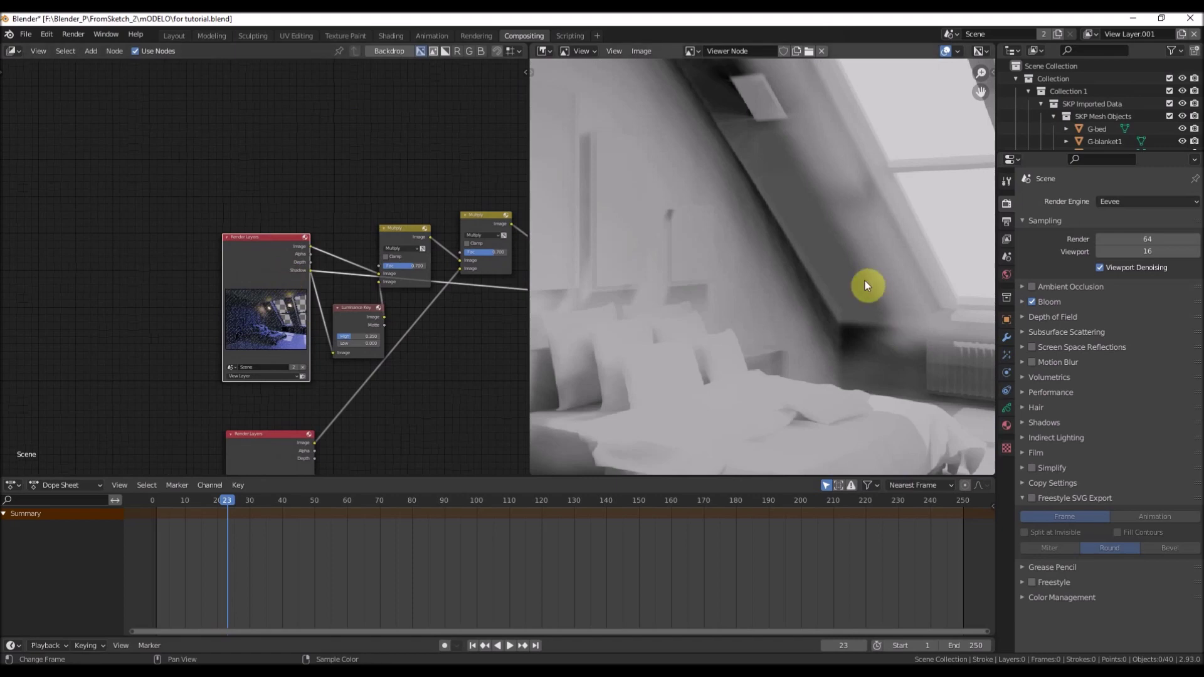
# Preview the Luminance Key node in the viewer and lower its High value to nearly zero
pyautogui.scroll(-3, 865, 280)
pyautogui.keyDown('ctrl'); pyautogui.keyDown('shift'); pyautogui.click(351, 318); pyautogui.keyUp('shift'); pyautogui.keyUp('ctrl')
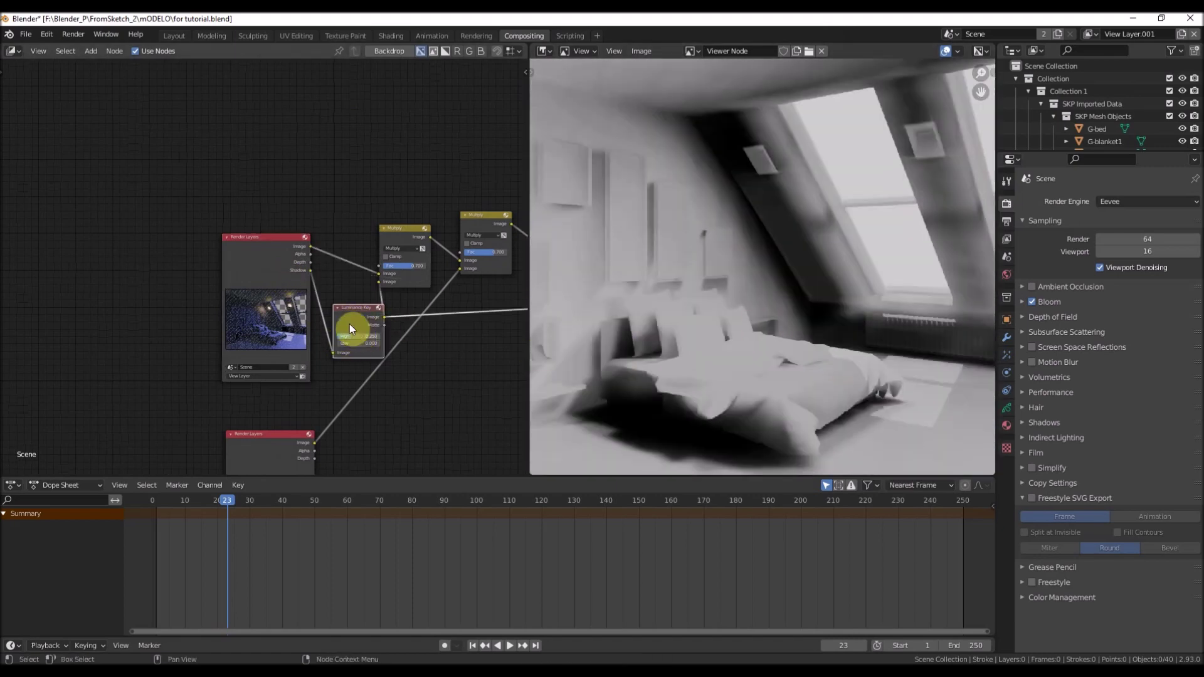
pyautogui.moveTo(432, 365); pyautogui.dragTo(434, 408, button='middle')
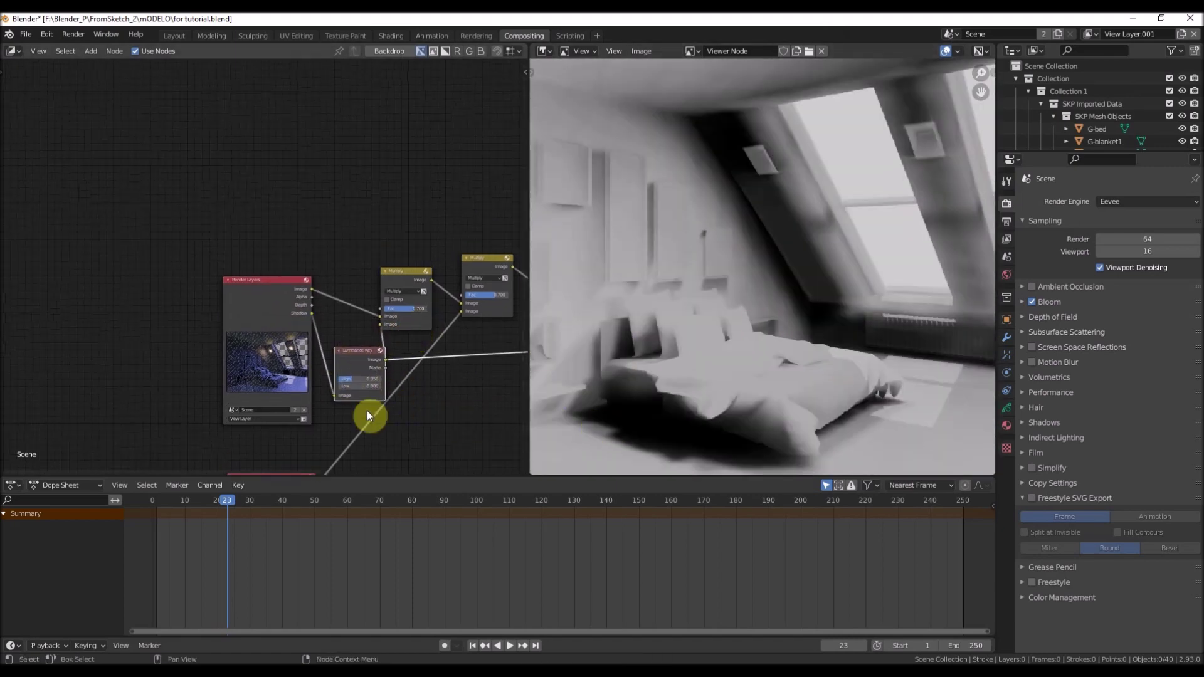
pyautogui.moveTo(352, 382)
pyautogui.mouseDown()
pyautogui.moveTo(389, 381)
pyautogui.moveTo(338, 379)
pyautogui.mouseUp()
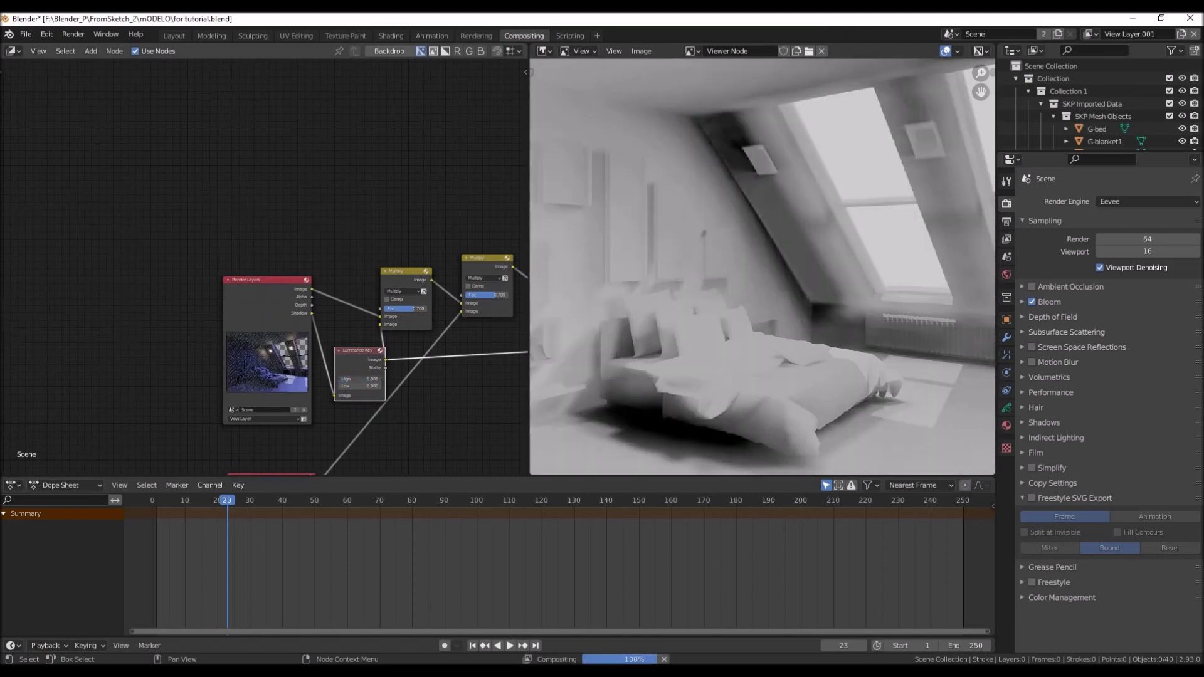
# Preview the first Multiply node and the final combined output in the compositor's viewer
pyautogui.moveTo(360, 351); pyautogui.dragTo(282, 384, button='middle')
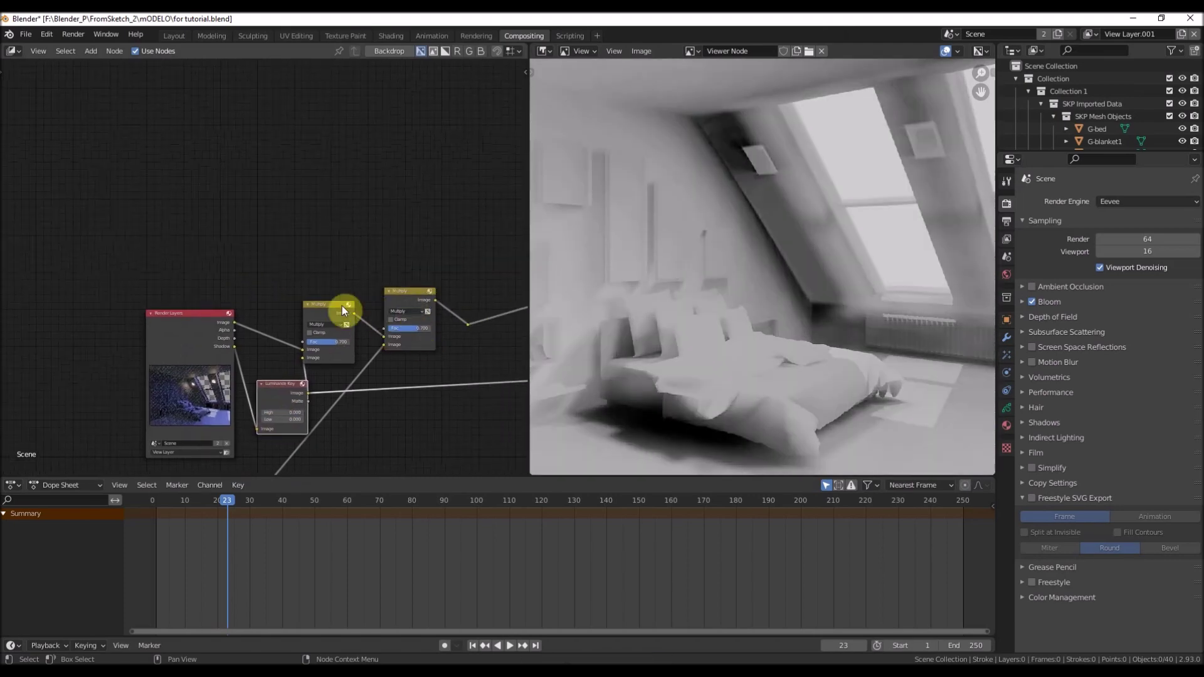
pyautogui.keyDown('ctrl'); pyautogui.keyDown('shift'); pyautogui.click(333, 307); pyautogui.keyUp('shift'); pyautogui.keyUp('ctrl')
pyautogui.moveTo(418, 357); pyautogui.dragTo(355, 355, button='middle')
pyautogui.keyDown('ctrl'); pyautogui.keyDown('shift'); pyautogui.click(404, 325); pyautogui.keyUp('shift'); pyautogui.keyUp('ctrl')
# Connect the first Multiply node straight to the output reroute, bypassing the second Multiply, and check the composite around the bed
pyautogui.scroll(-2, 408, 339)
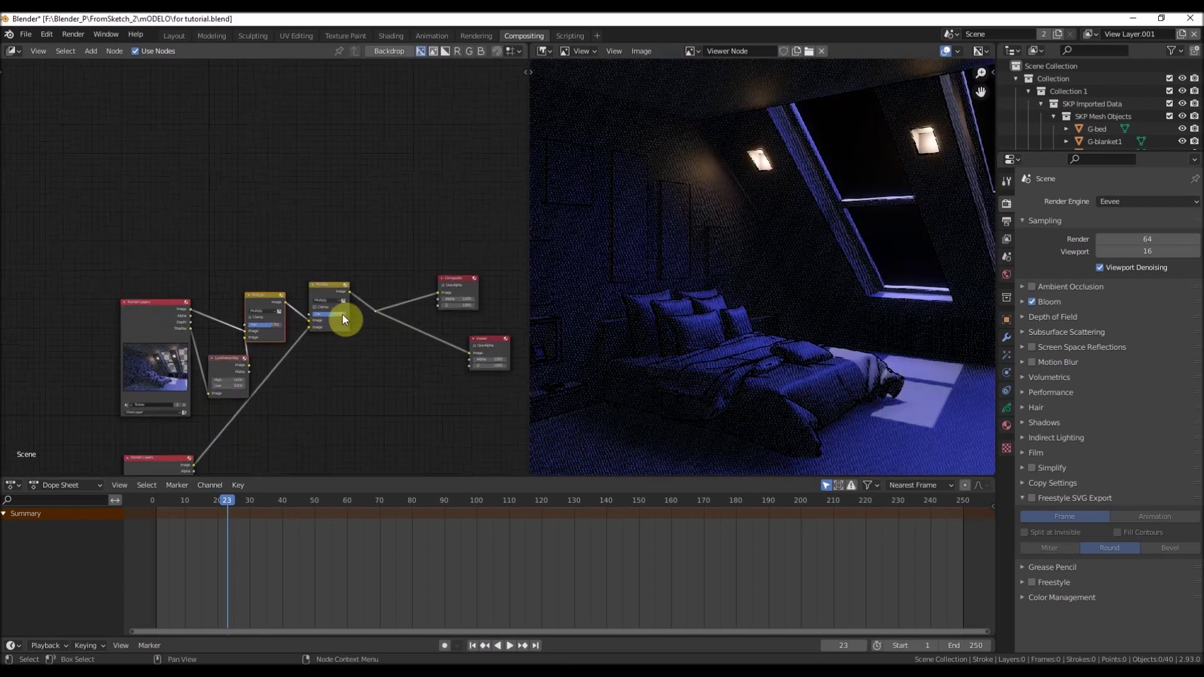
pyautogui.moveTo(309, 322); pyautogui.dragTo(375, 313)
pyautogui.scroll(-5, 695, 335)
pyautogui.scroll(5, 760, 326)
pyautogui.scroll(-2, 760, 326)
pyautogui.scroll(-1, 753, 269)
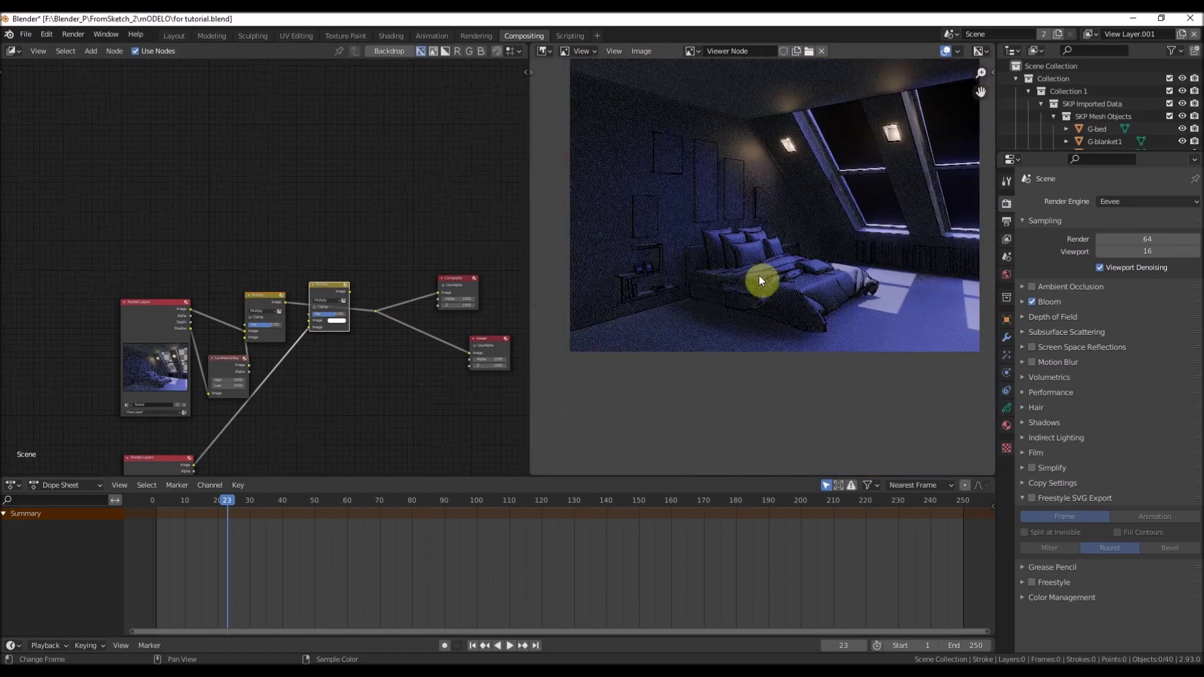
pyautogui.scroll(4, 747, 268)
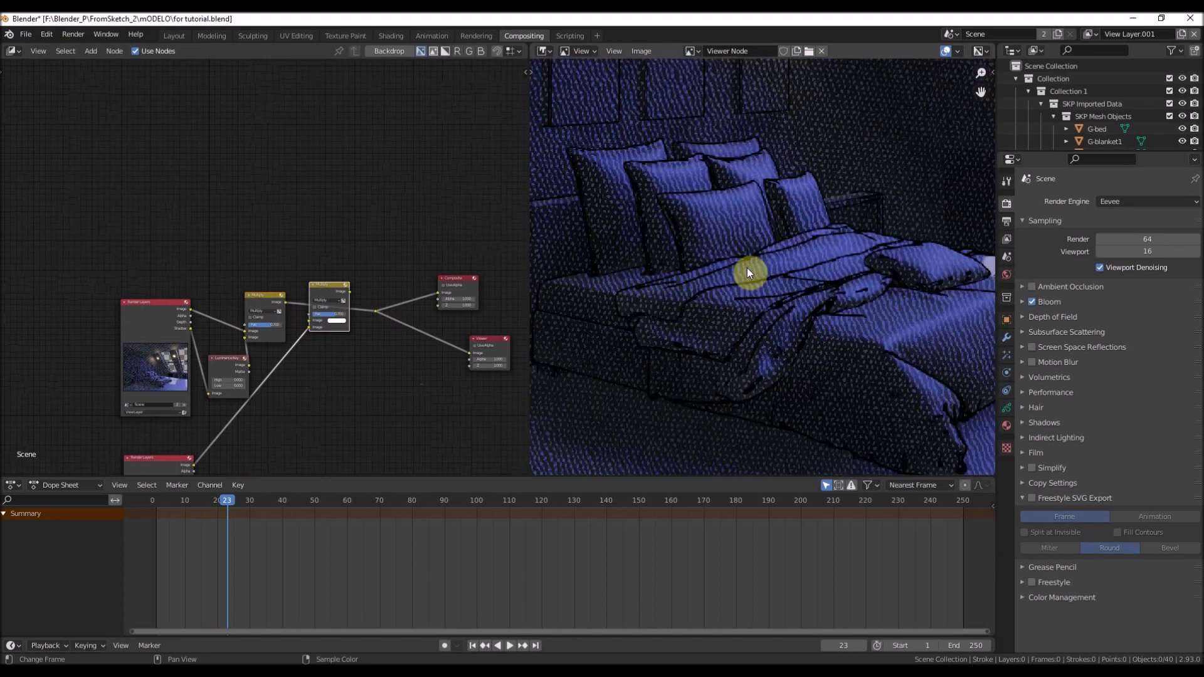
pyautogui.scroll(-5, 743, 265)
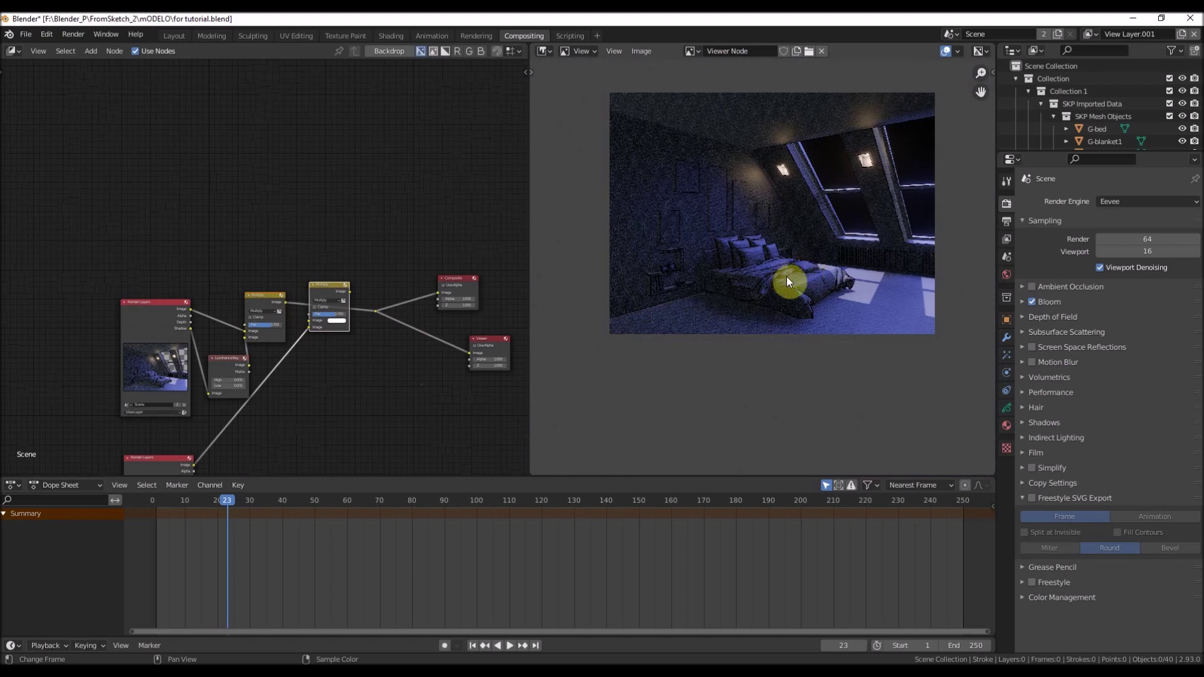
pyautogui.scroll(5, 787, 277)
pyautogui.moveTo(767, 258); pyautogui.dragTo(665, 276, button='middle')
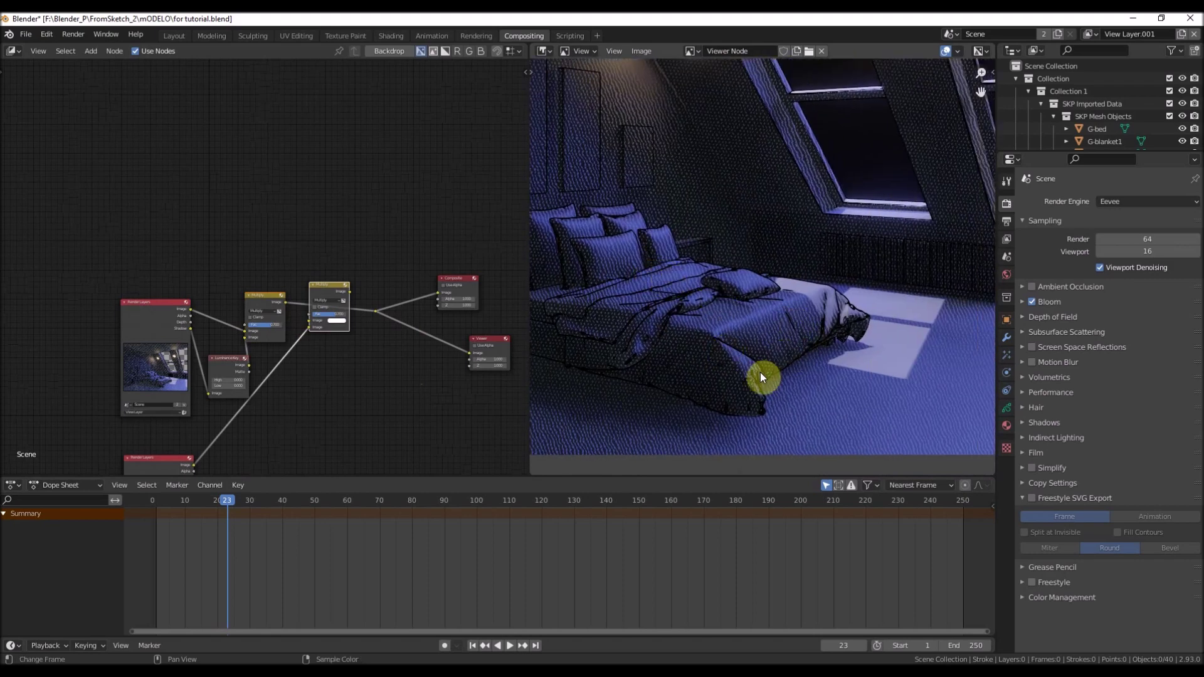
# Return to the Layout workspace and select the blanket on the bed to show its whole hatching material node tree
pyautogui.scroll(1, 665, 321)
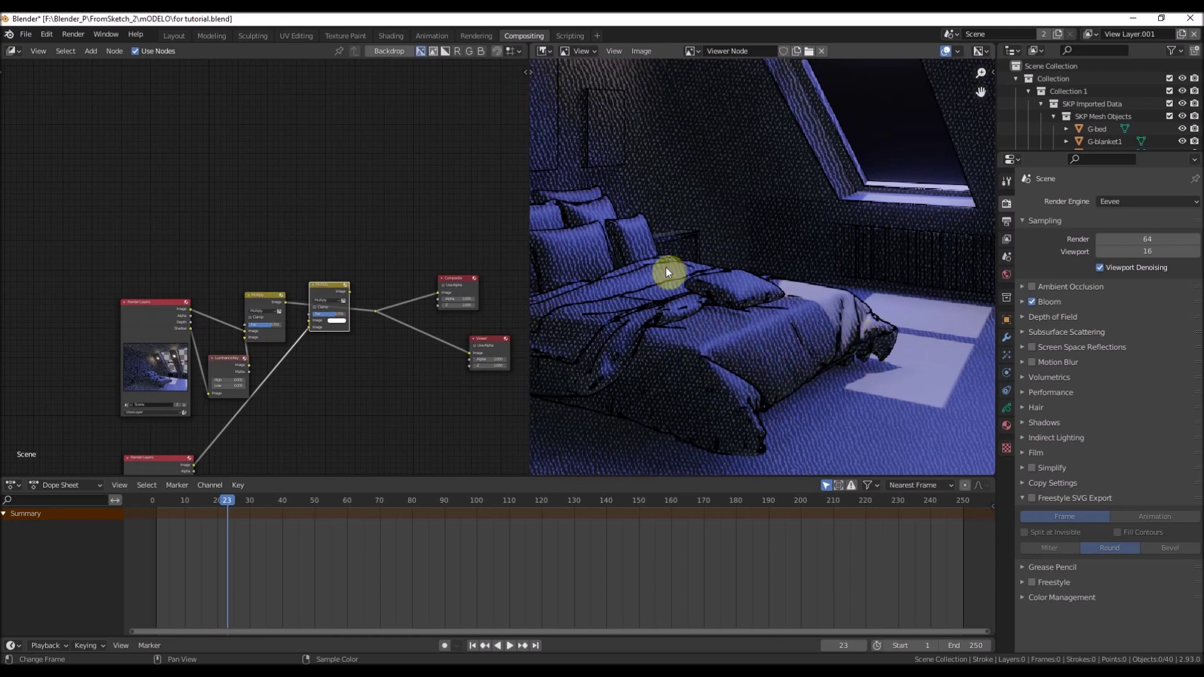
pyautogui.click(167, 36)
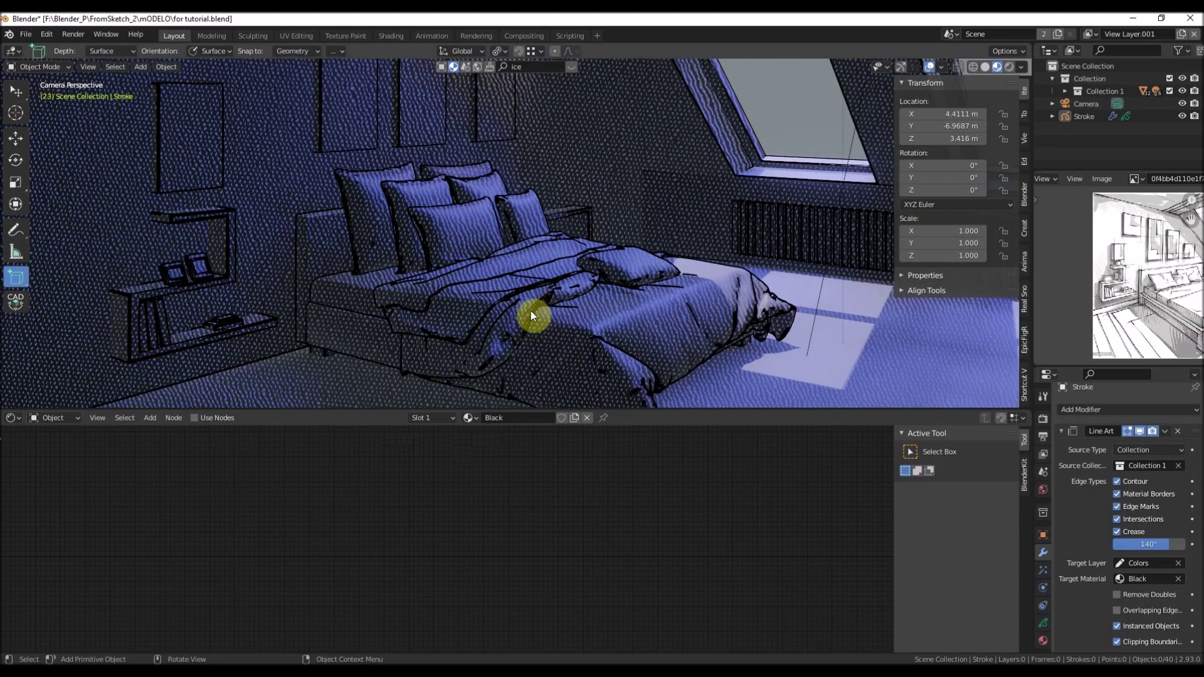
pyautogui.click(491, 296)
pyautogui.scroll(-6, 549, 295)
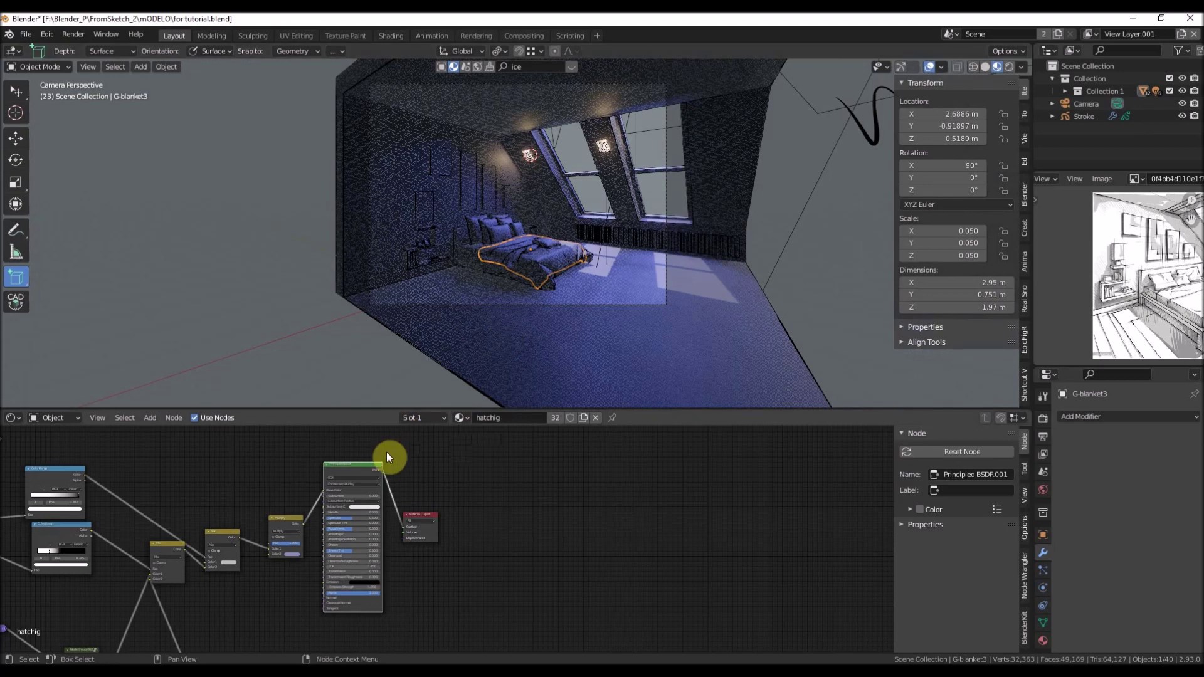
pyautogui.press('Home')
# Add an Object Info node to the hatchig material and place it above the two ColorRamp nodes
pyautogui.hotkey('shift', 'a')
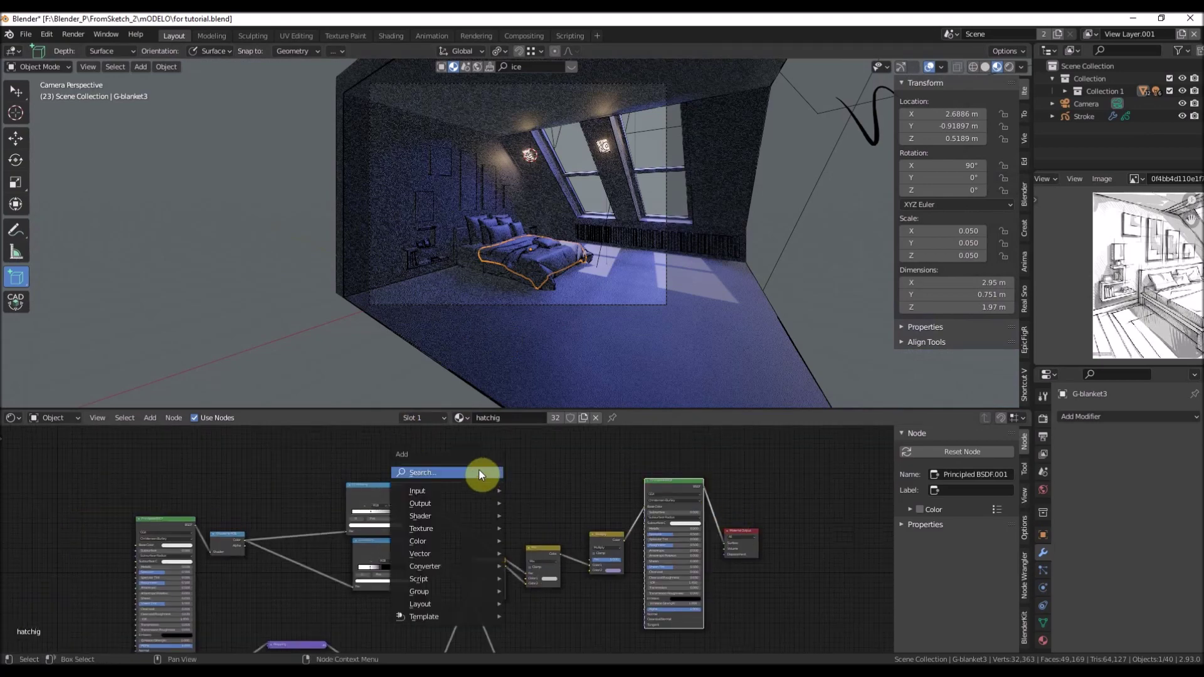
pyautogui.click(481, 474)
pyautogui.write('ob')
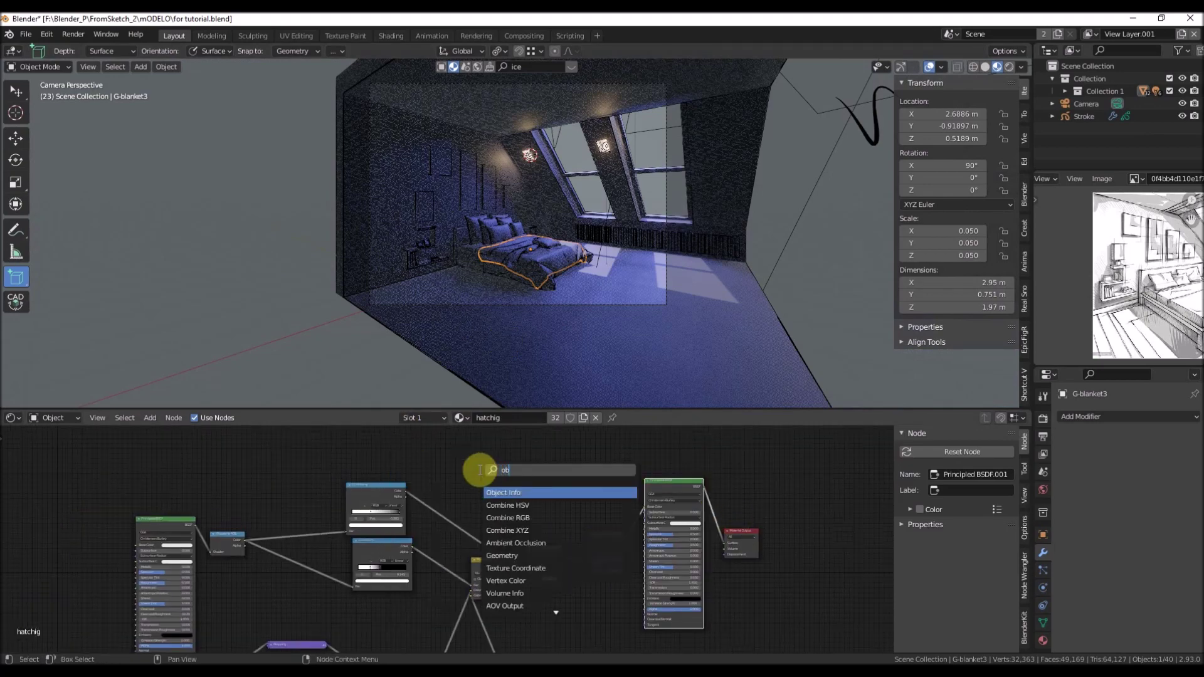
pyautogui.press('Return')
pyautogui.click(304, 469)
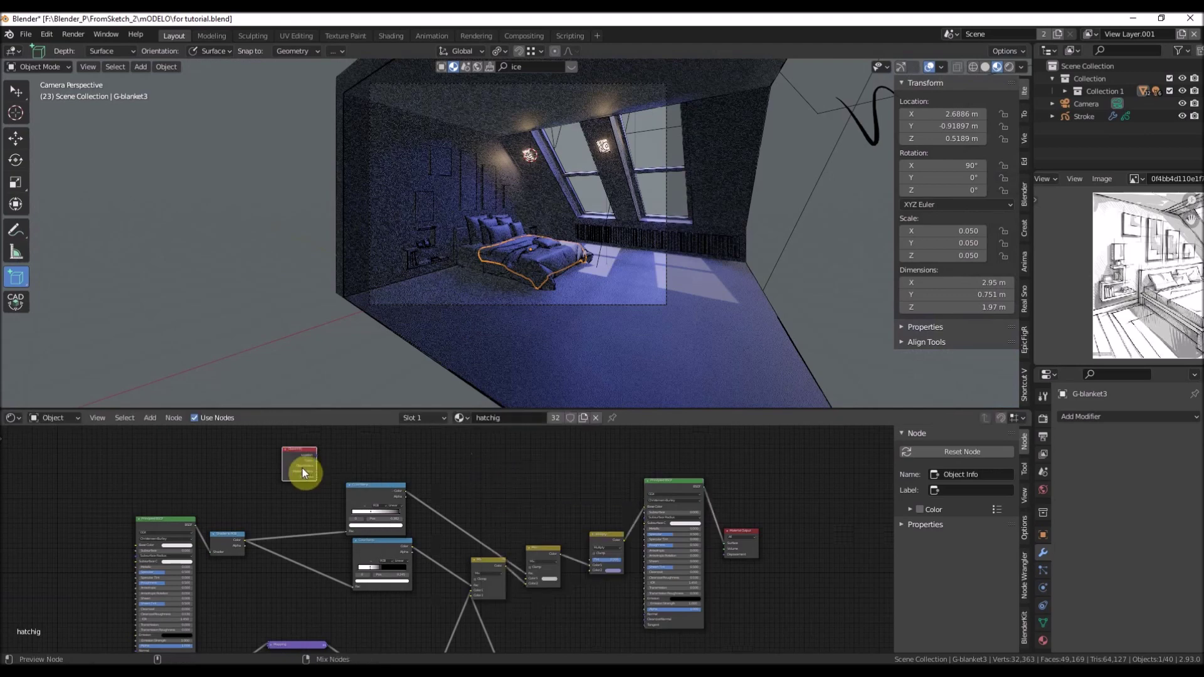
# Preview the Object Info node's Random output on the material and inspect the tones across the bedroom objects
pyautogui.keyDown('ctrl'); pyautogui.keyDown('shift'); pyautogui.click(303, 467); pyautogui.keyUp('shift'); pyautogui.keyUp('ctrl')
pyautogui.keyDown('ctrl'); pyautogui.keyDown('shift'); pyautogui.click(304, 467); pyautogui.keyUp('shift'); pyautogui.keyUp('ctrl')
pyautogui.keyDown('ctrl'); pyautogui.keyDown('shift'); pyautogui.click(304, 468); pyautogui.keyUp('shift'); pyautogui.keyUp('ctrl')
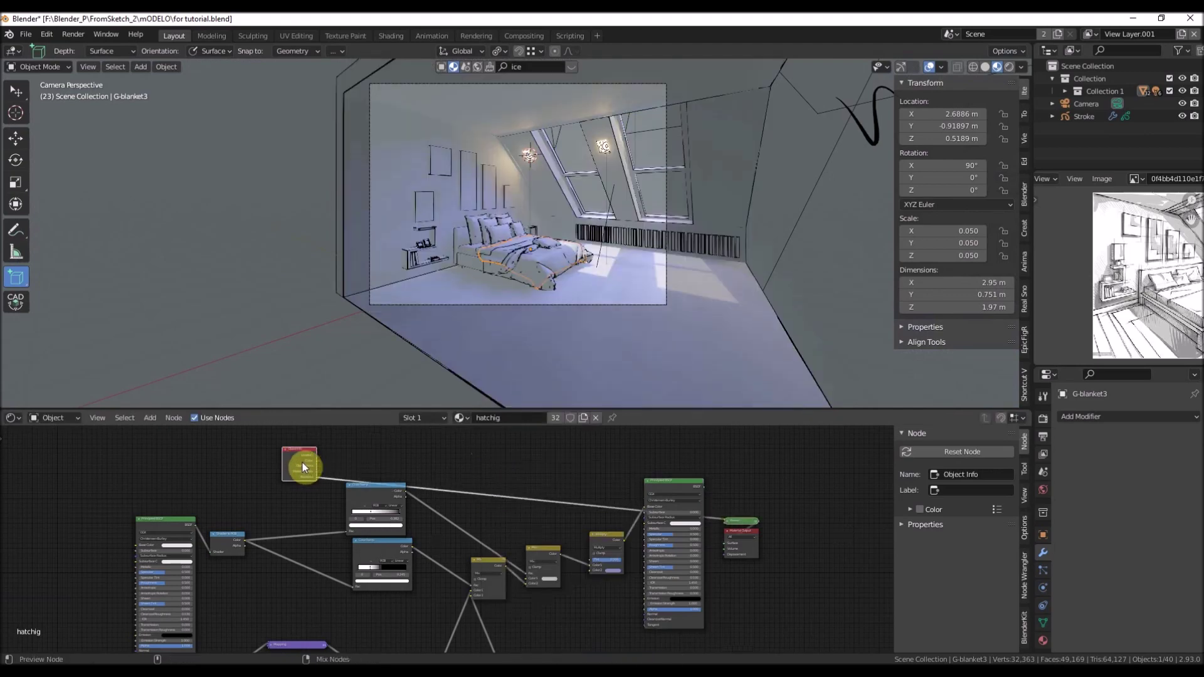
pyautogui.scroll(6, 308, 472)
pyautogui.moveTo(337, 476); pyautogui.dragTo(510, 547, button='middle')
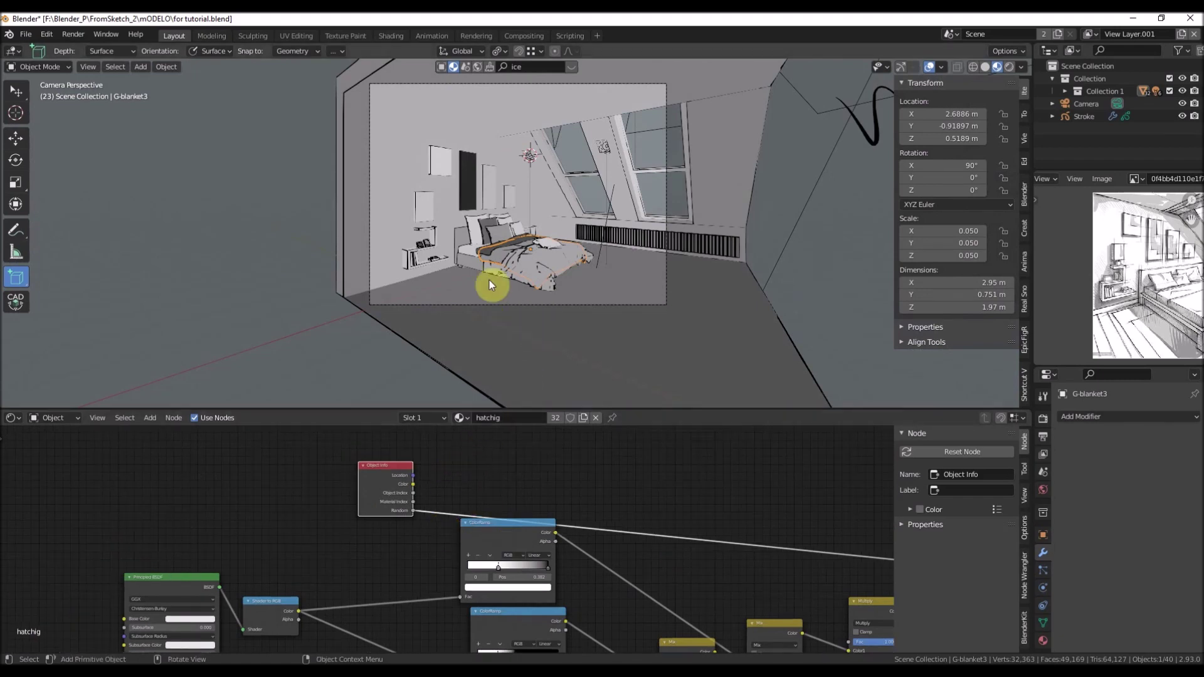
pyautogui.scroll(5, 506, 246)
pyautogui.scroll(-5, 523, 288)
# Connect Object Info's Random output to the Multiply node's Color2 and restore the Principled BSDF as the material output
pyautogui.moveTo(671, 486); pyautogui.dragTo(497, 645, button='middle')
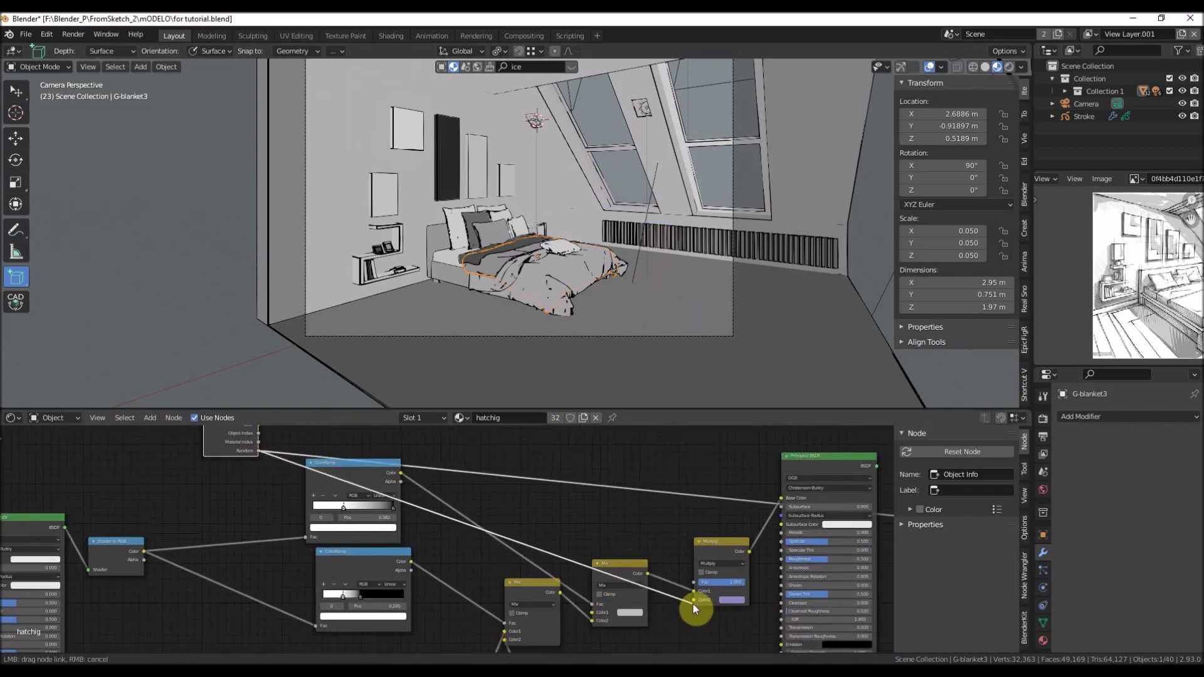
pyautogui.moveTo(696, 592)
pyautogui.mouseDown(button='middle')
pyautogui.moveTo(461, 528)
pyautogui.moveTo(349, 576)
pyautogui.mouseUp(button='middle')
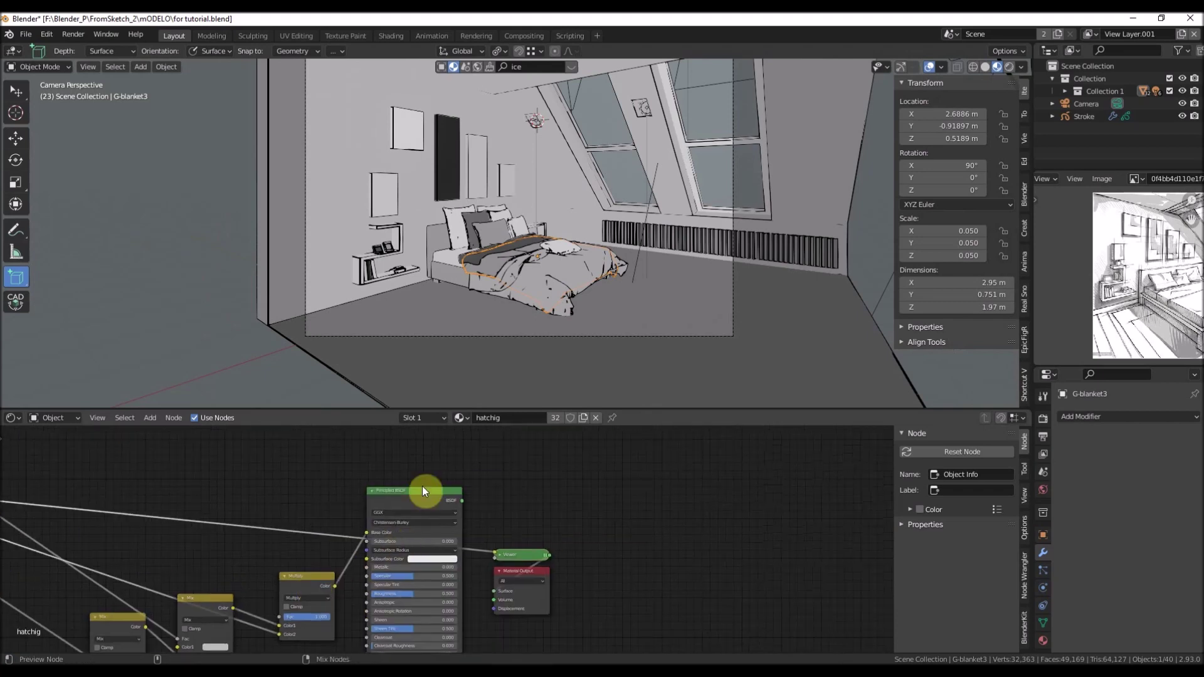
pyautogui.keyDown('ctrl'); pyautogui.keyDown('shift'); pyautogui.click(419, 495); pyautogui.keyUp('shift'); pyautogui.keyUp('ctrl')
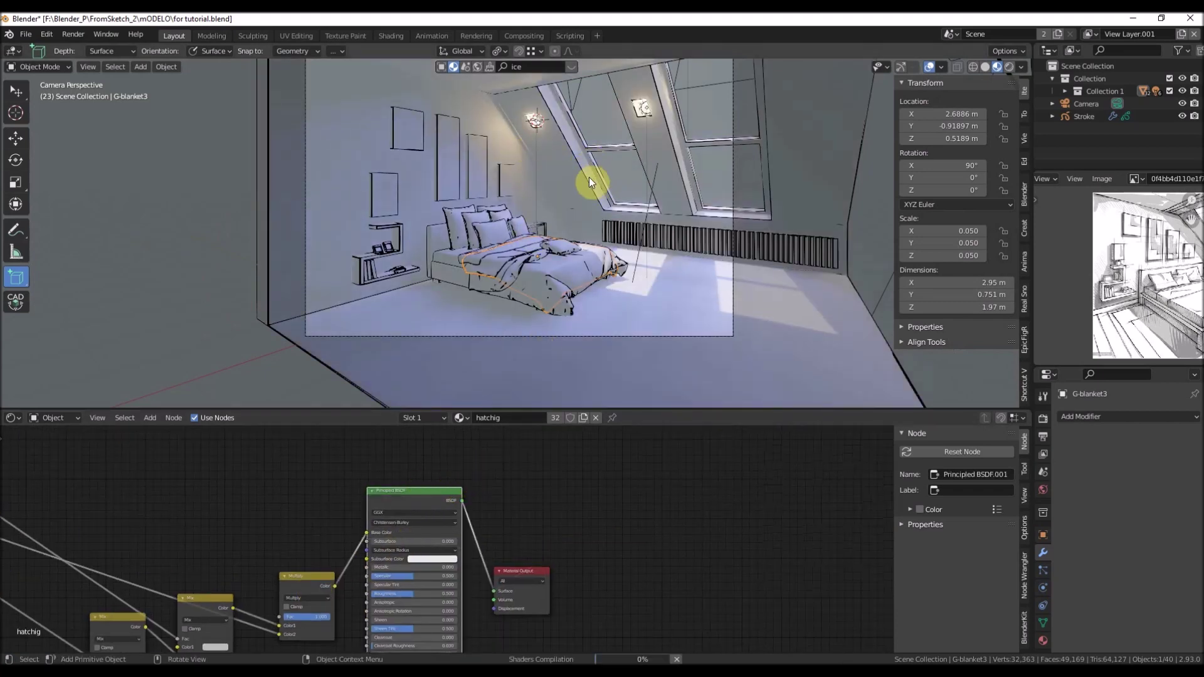
pyautogui.scroll(5, 500, 250)
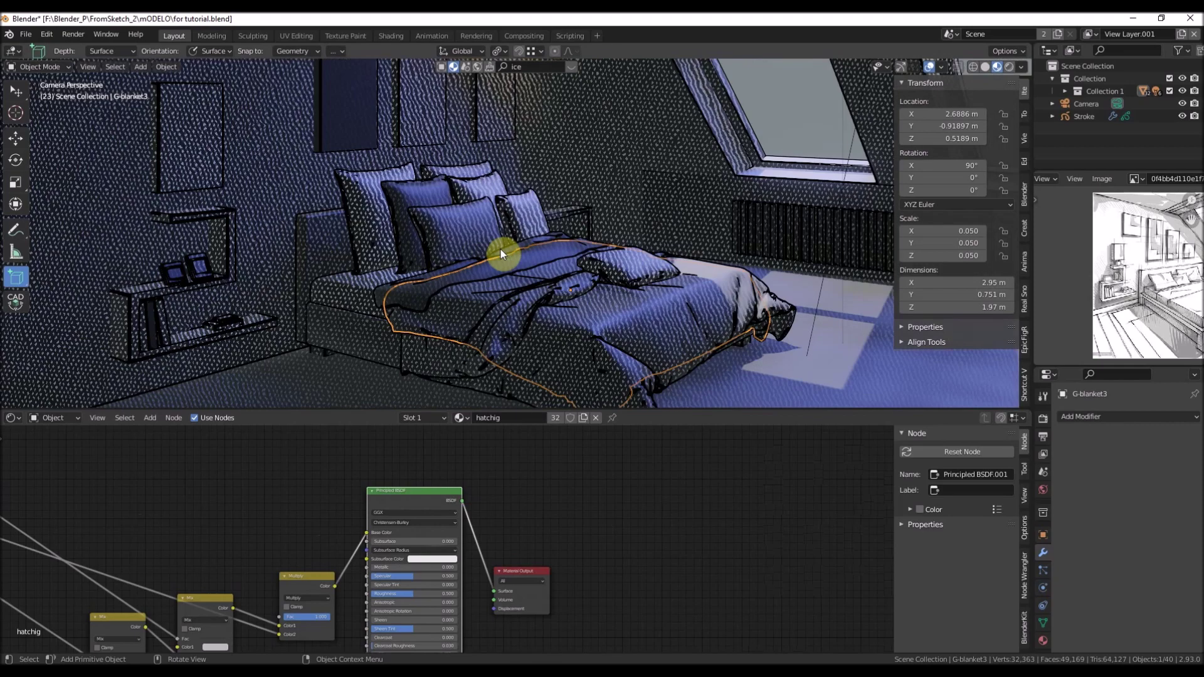
pyautogui.scroll(-6, 500, 250)
pyautogui.scroll(1, 443, 179)
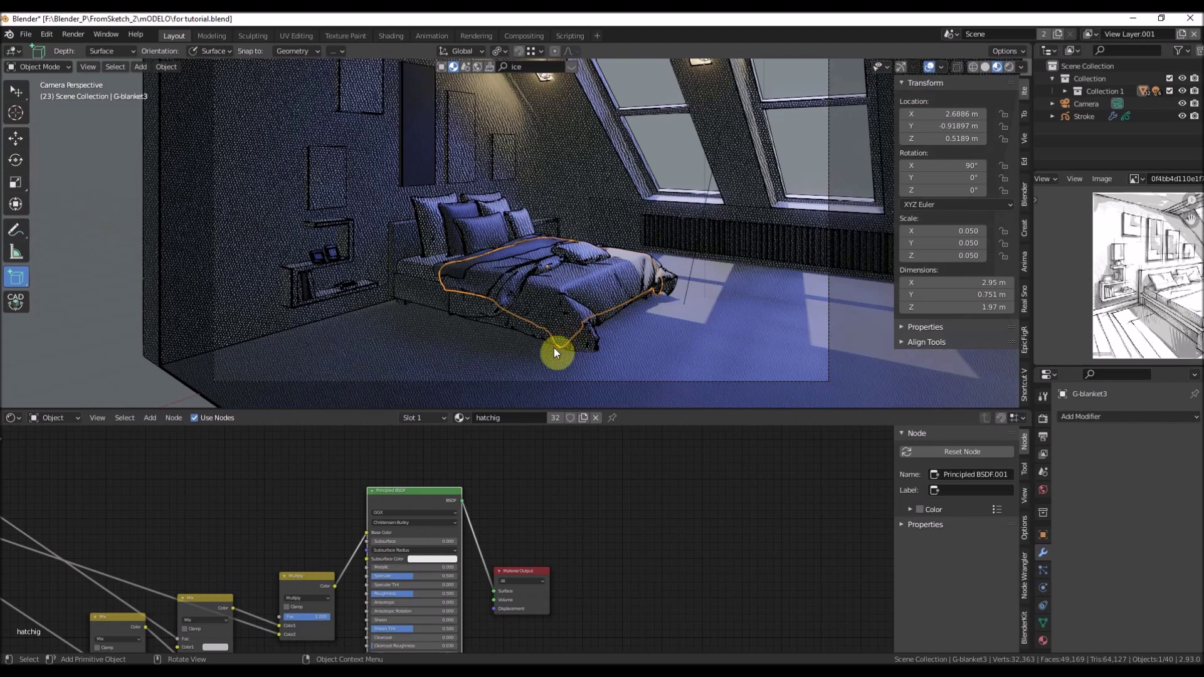
pyautogui.scroll(-5, 514, 364)
# Cycle the Object Info preview back to the Random output and examine the per-object grey variation in the room
pyautogui.moveTo(300, 520); pyautogui.dragTo(548, 554, button='middle')
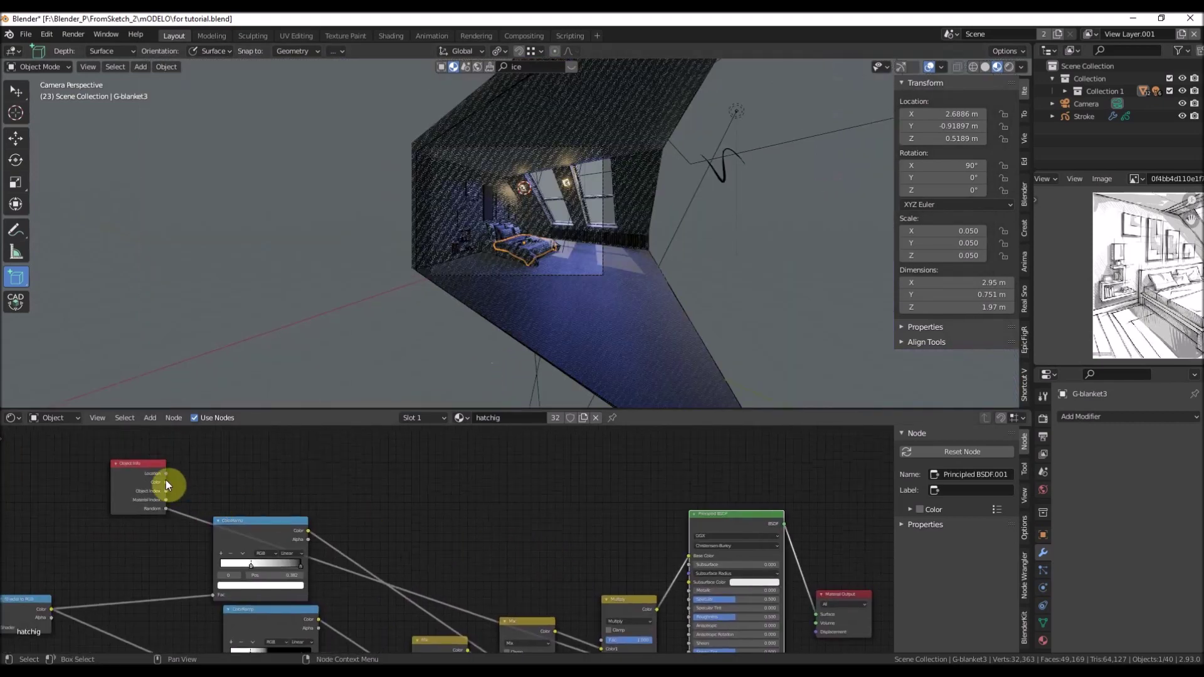
pyautogui.keyDown('ctrl'); pyautogui.keyDown('shift'); pyautogui.click(149, 480); pyautogui.keyUp('shift'); pyautogui.keyUp('ctrl')
pyautogui.keyDown('ctrl'); pyautogui.keyDown('shift'); pyautogui.click(150, 481); pyautogui.keyUp('shift'); pyautogui.keyUp('ctrl')
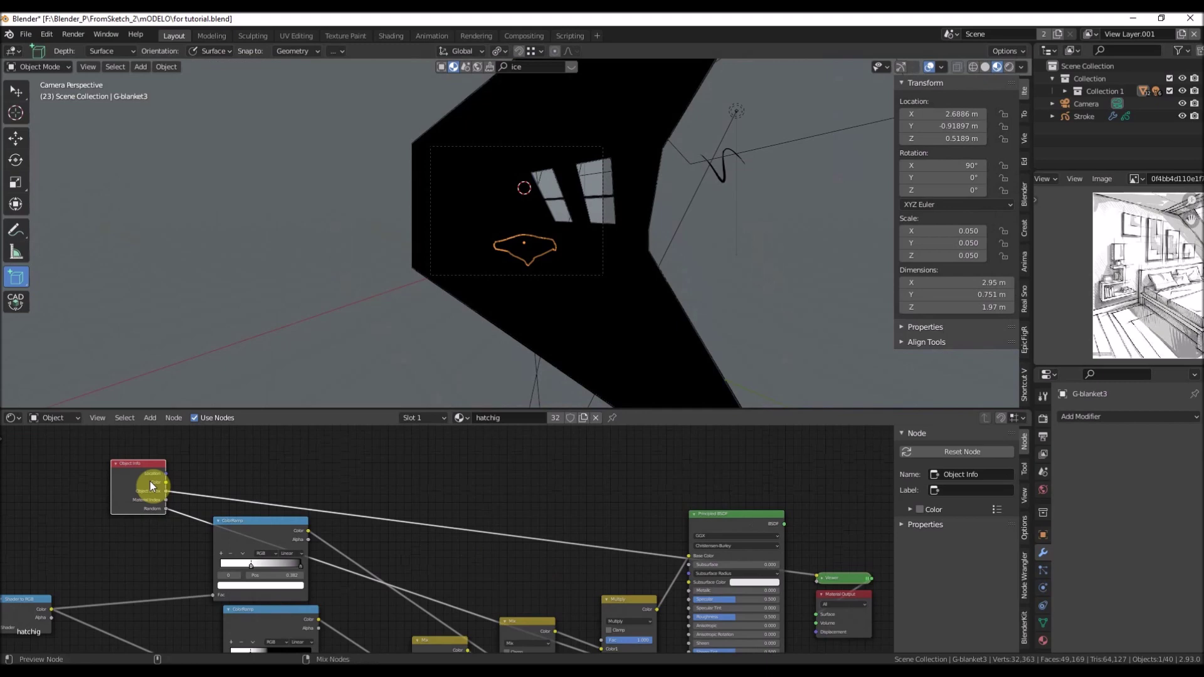
pyautogui.keyDown('ctrl'); pyautogui.keyDown('shift'); pyautogui.click(149, 481); pyautogui.keyUp('shift'); pyautogui.keyUp('ctrl')
pyautogui.scroll(5, 597, 257)
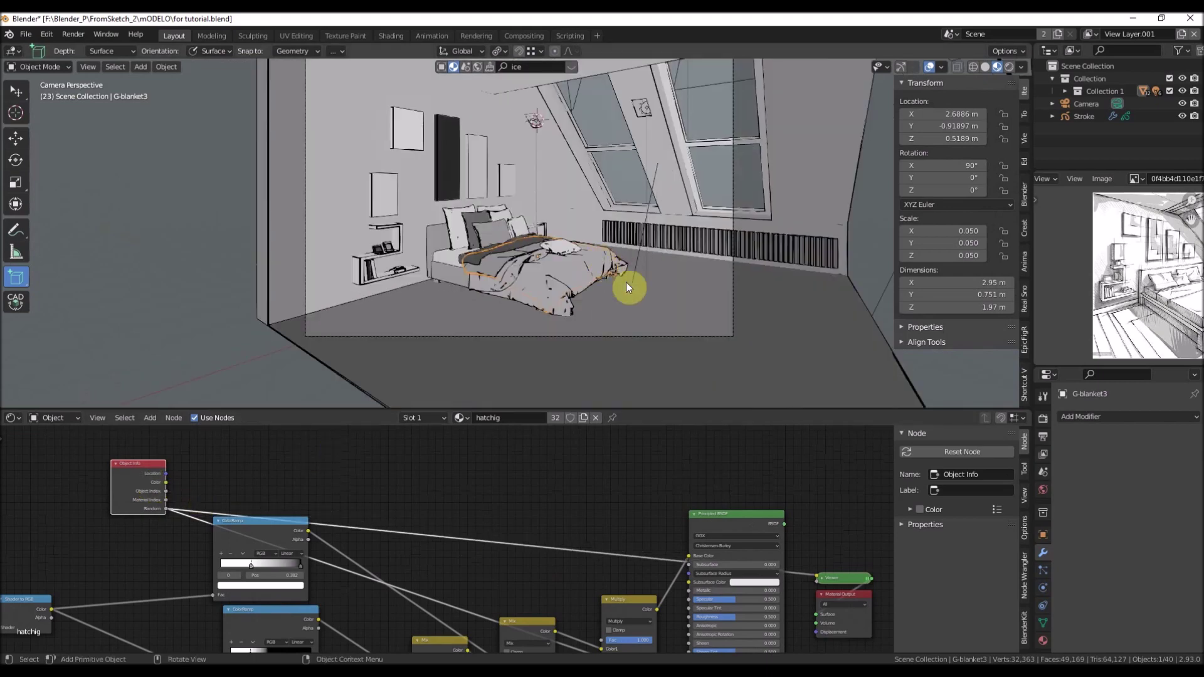
pyautogui.keyDown('shift'); pyautogui.moveTo(504, 274); pyautogui.dragTo(417, 263, button='middle'); pyautogui.keyUp('shift')
pyautogui.moveTo(662, 483); pyautogui.dragTo(440, 467, button='middle')
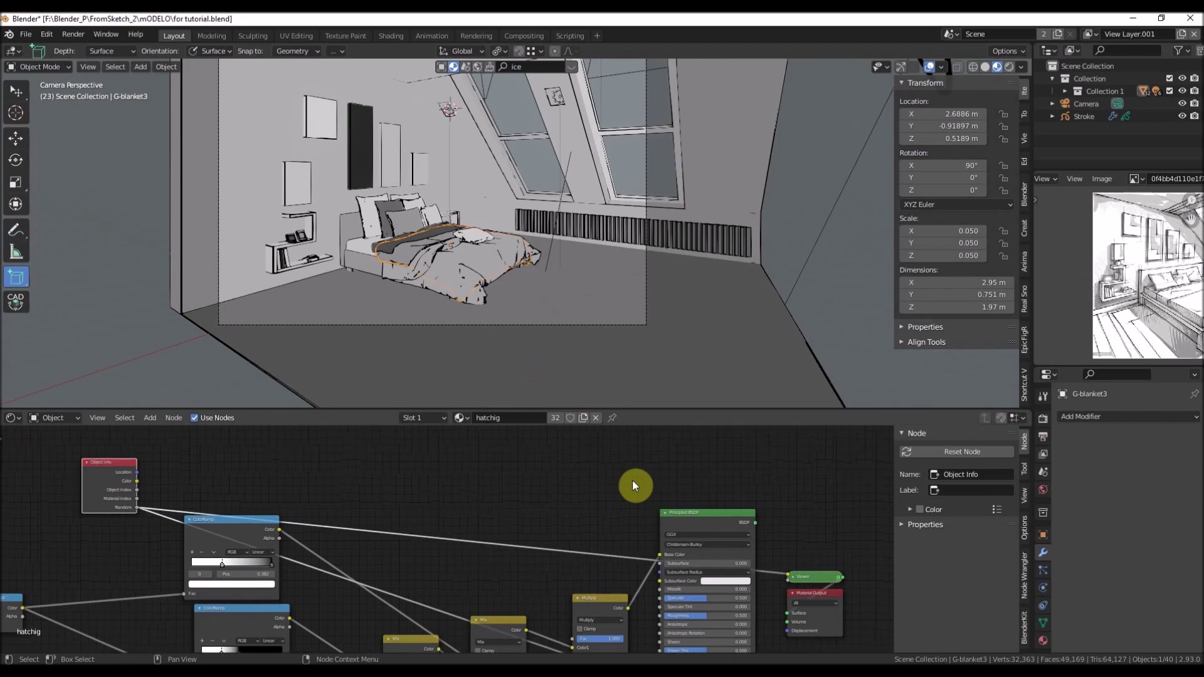
# Restore the Principled BSDF as the material output, check the hatching on the bed, and render the image
pyautogui.keyDown('ctrl'); pyautogui.keyDown('shift'); pyautogui.click(519, 497); pyautogui.keyUp('shift'); pyautogui.keyUp('ctrl')
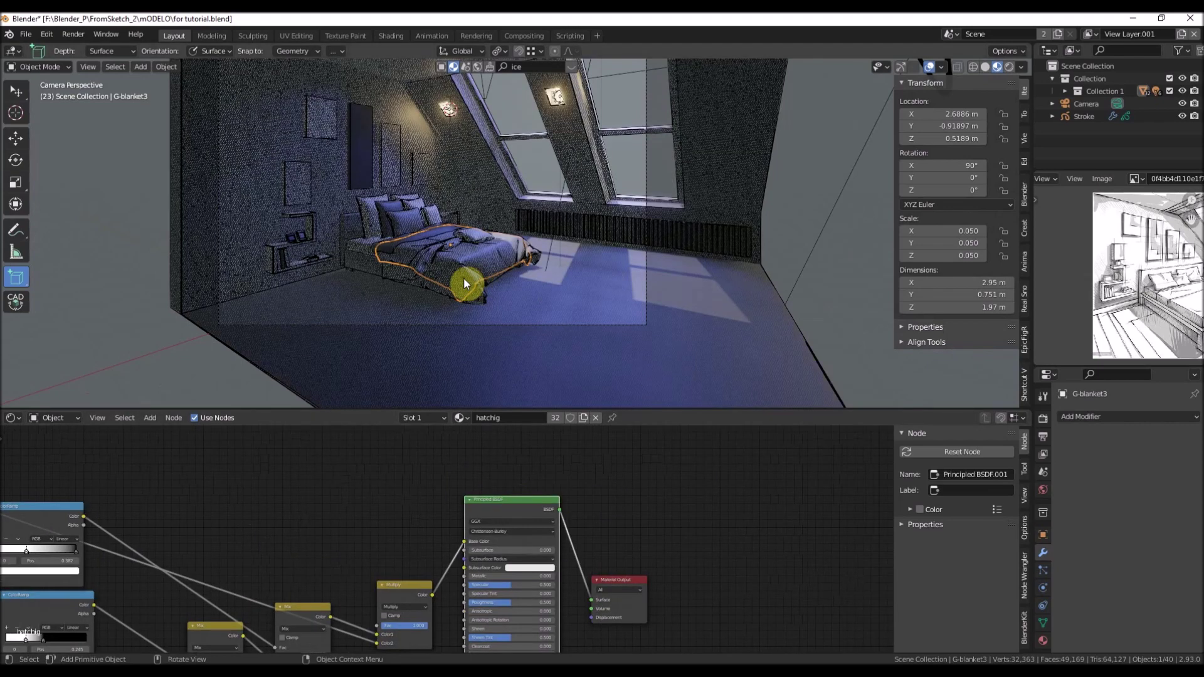
pyautogui.click(384, 275)
pyautogui.scroll(5, 382, 273)
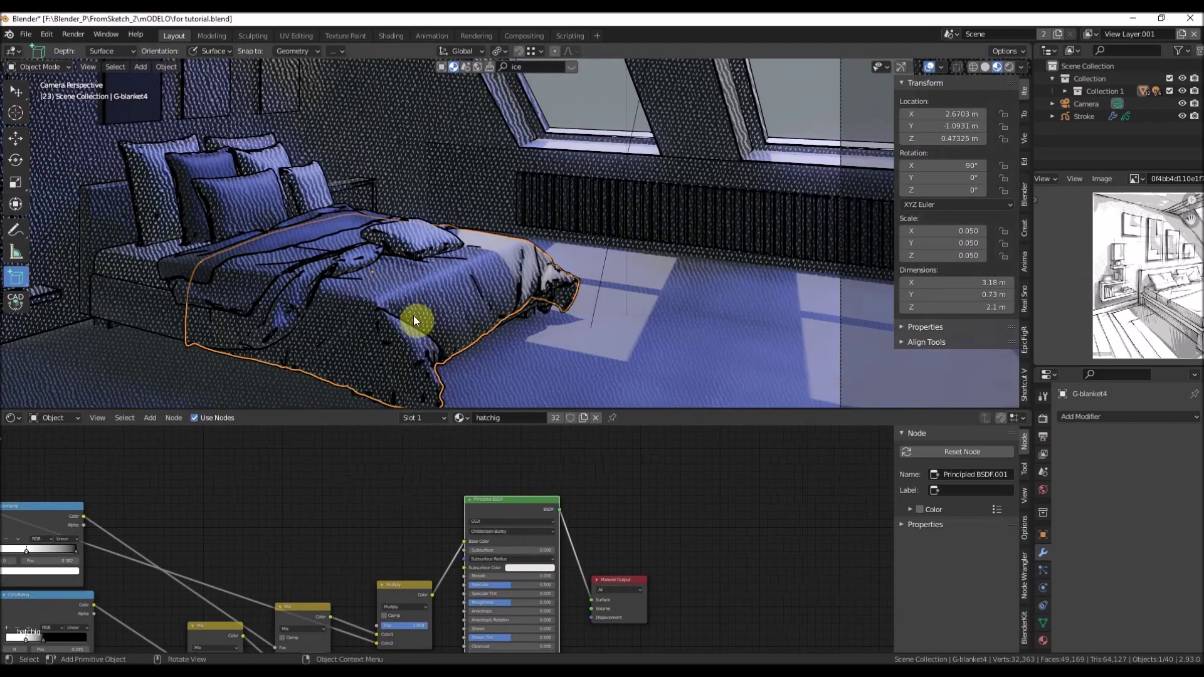
pyautogui.scroll(-5, 568, 261)
pyautogui.click(73, 34)
pyautogui.click(112, 59)
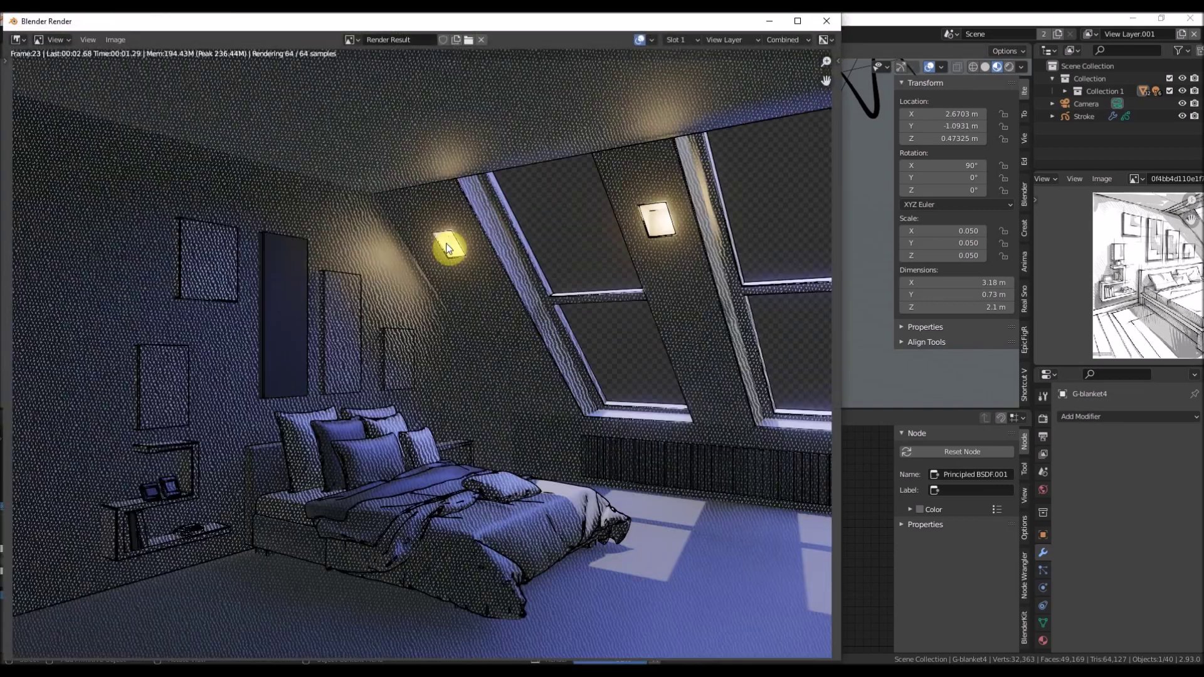